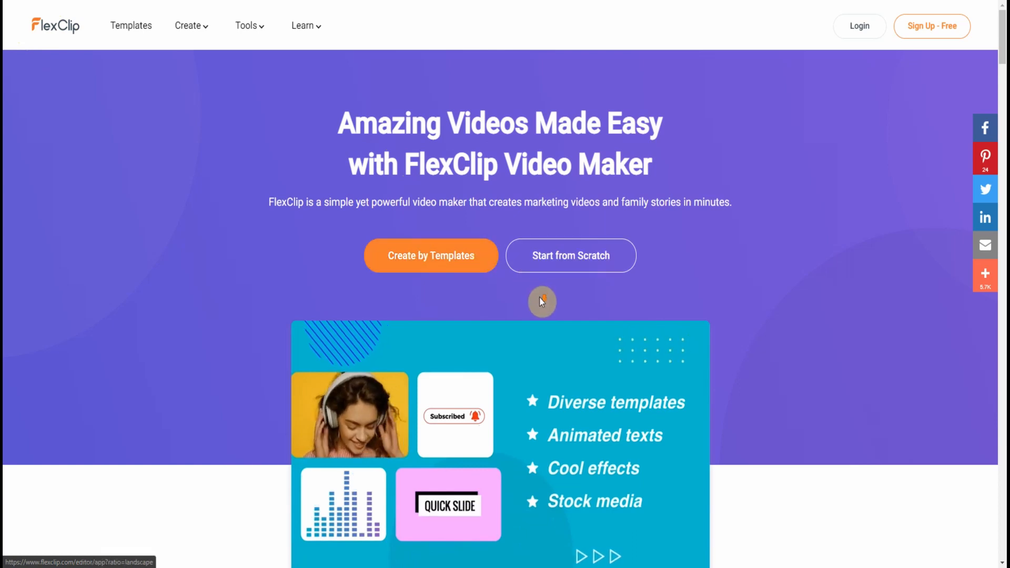
Step: Examine the homepage's customizable templates, trusted brands, animated elements, stock media and video editor feature sections
scroll(542, 301, down, 10)
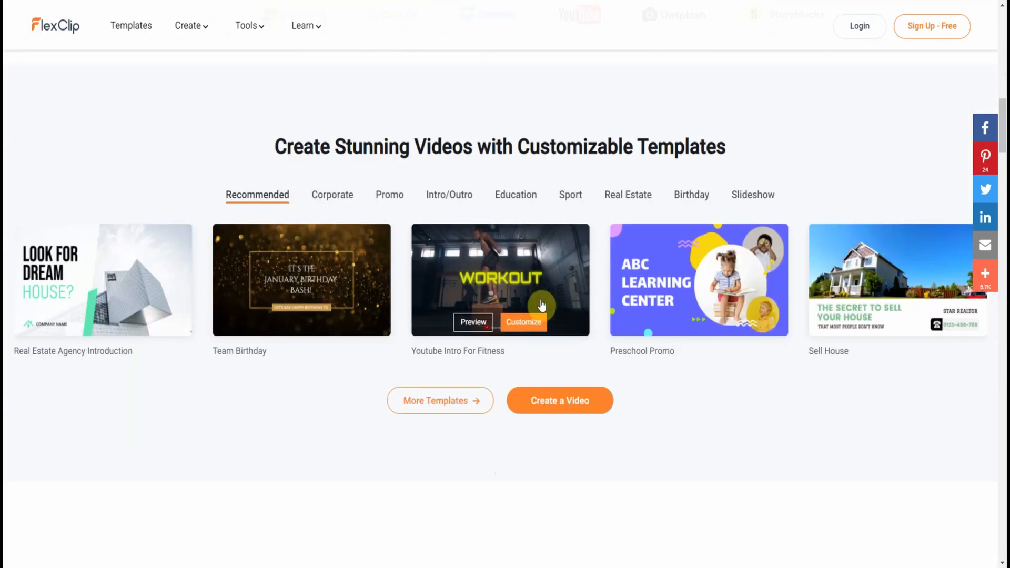
scroll(540, 303, down, 2)
scroll(542, 302, up, 7)
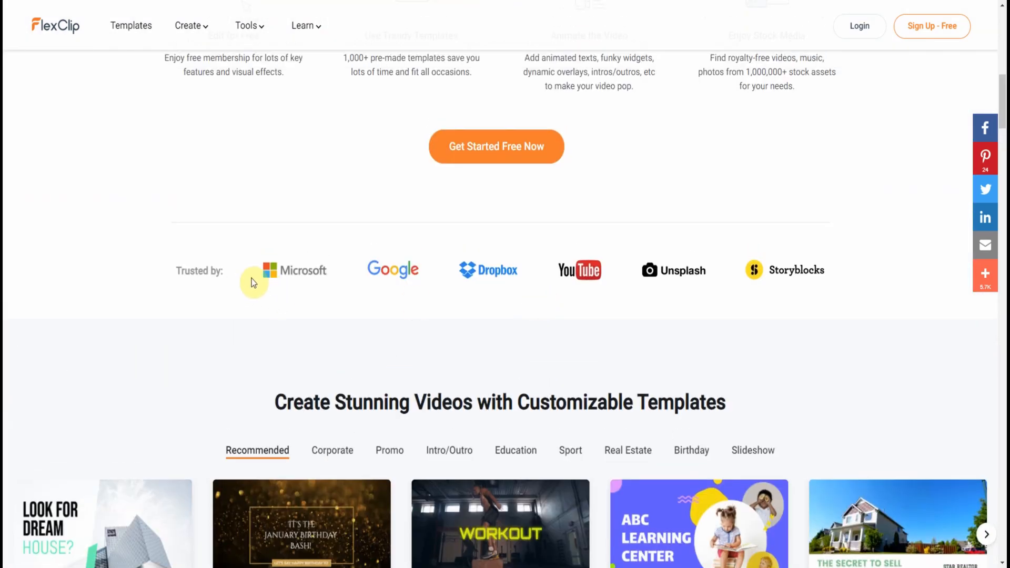
scroll(427, 368, down, 2)
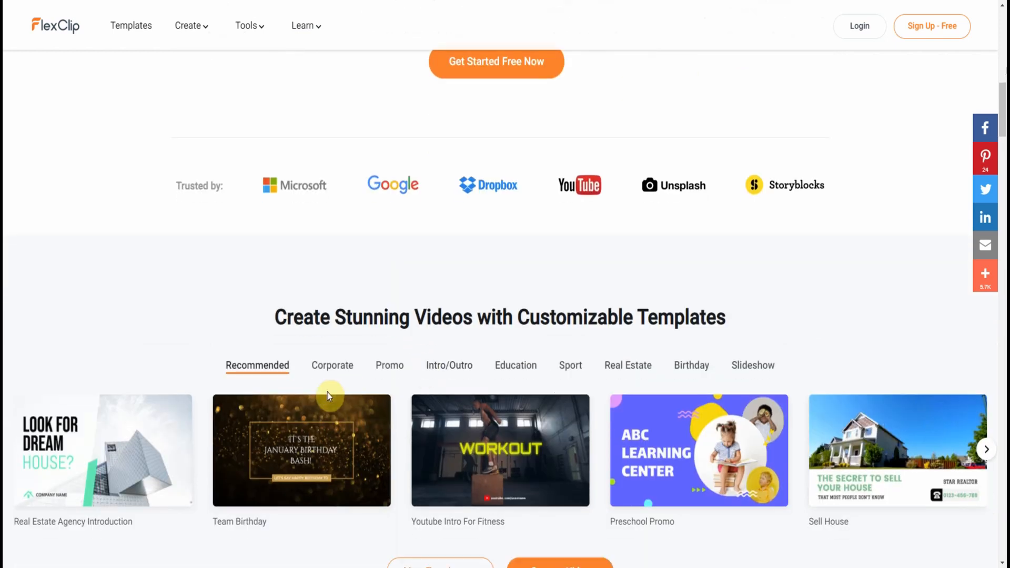
scroll(330, 395, down, 2)
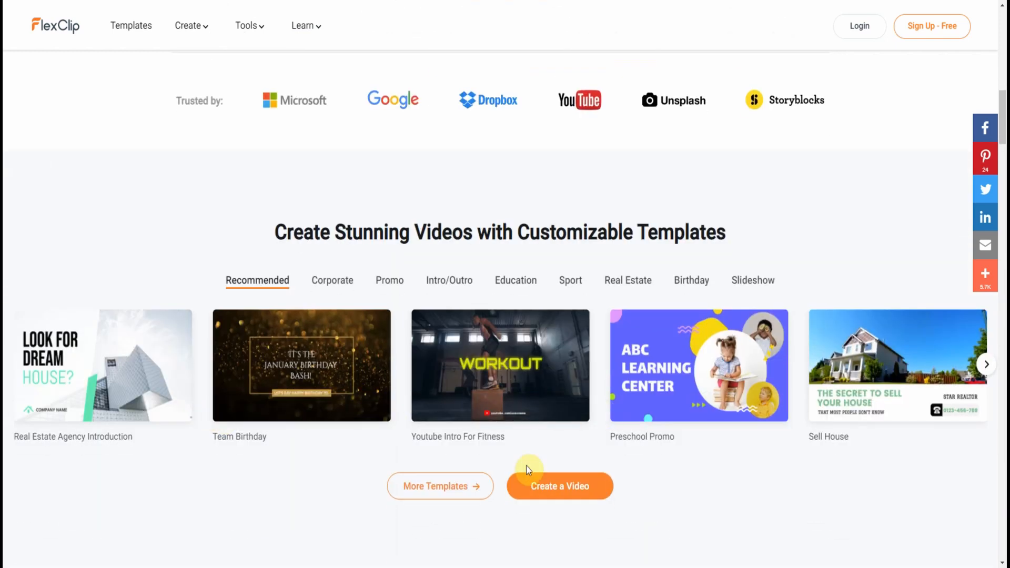
scroll(621, 484, down, 6)
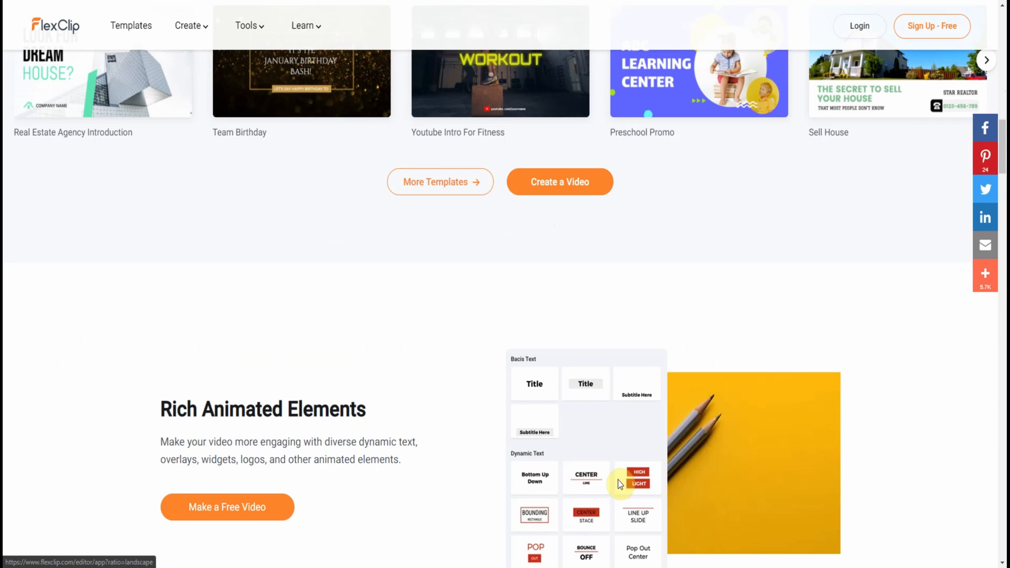
scroll(620, 484, down, 10)
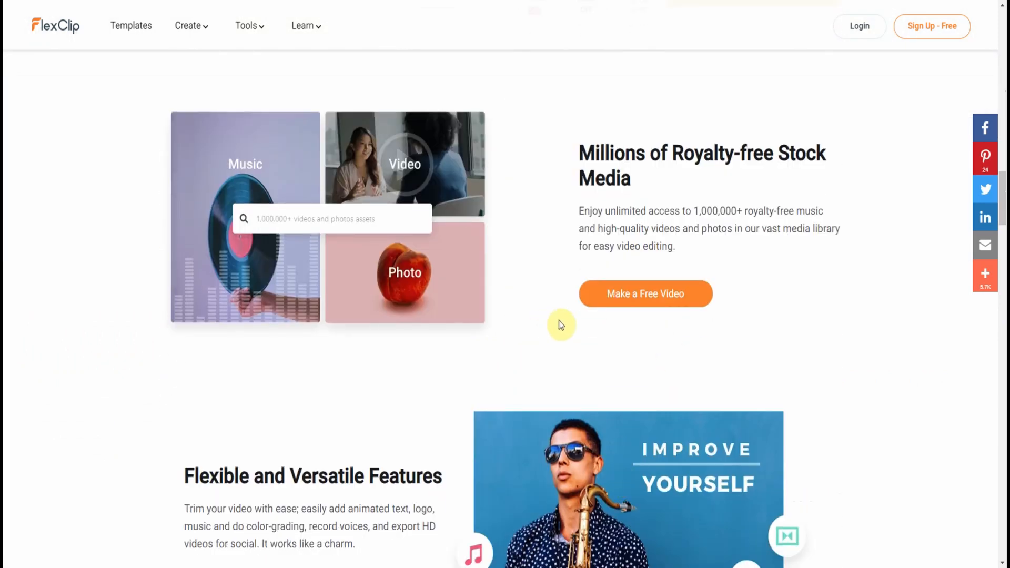
scroll(559, 321, down, 8)
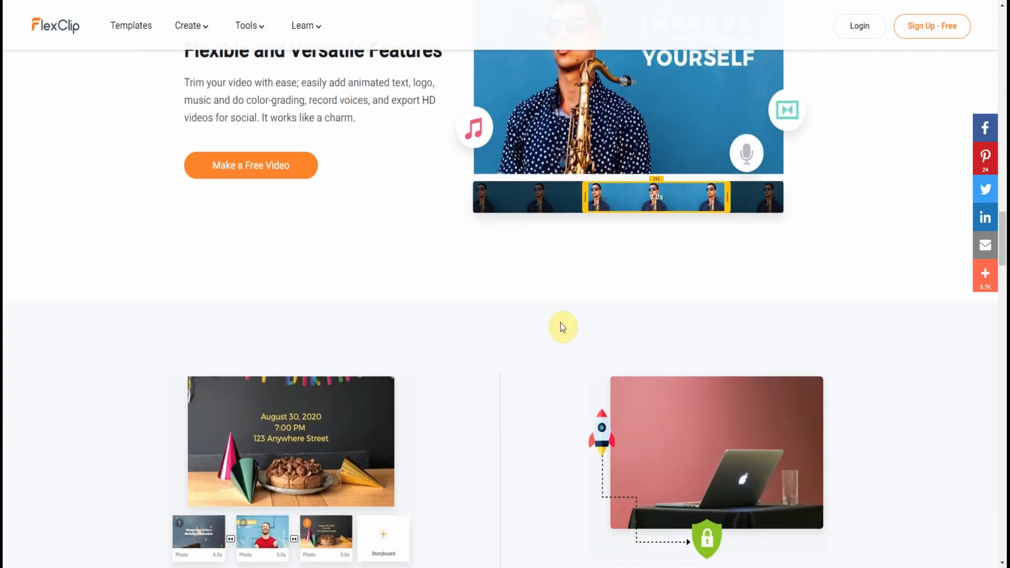
scroll(563, 327, down, 3)
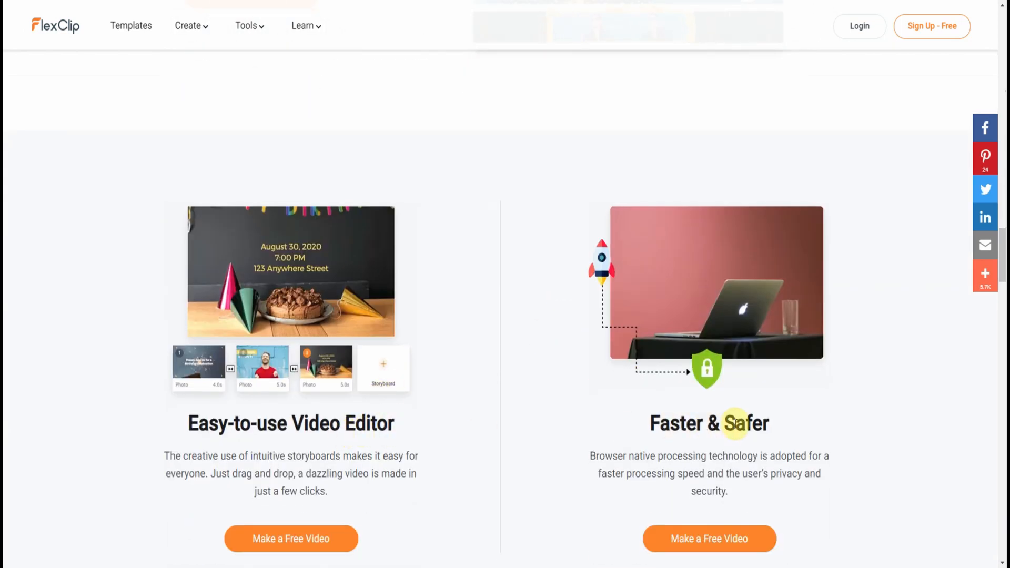
Step: Examine the rest of the homepage from the video templates section to the footer, and return to the page's beginning
scroll(736, 424, down, 11)
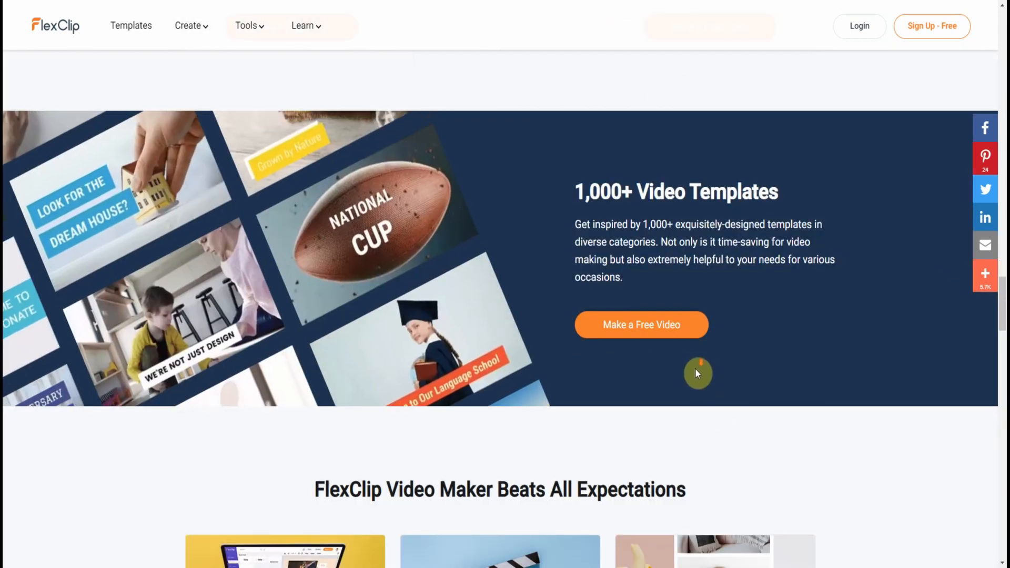
scroll(696, 371, down, 3)
scroll(557, 400, down, 3)
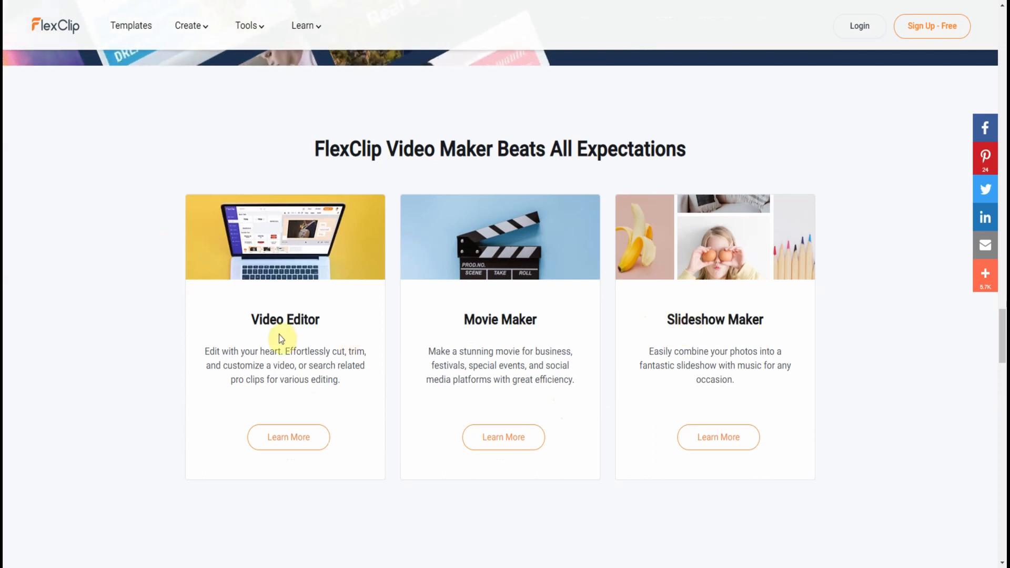
scroll(632, 361, down, 8)
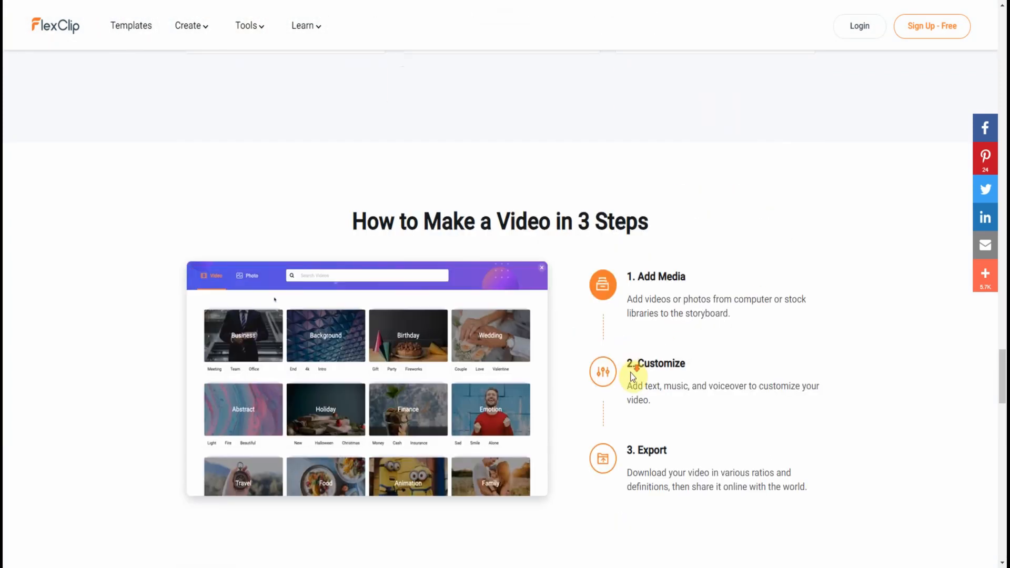
scroll(634, 375, down, 3)
scroll(661, 343, down, 7)
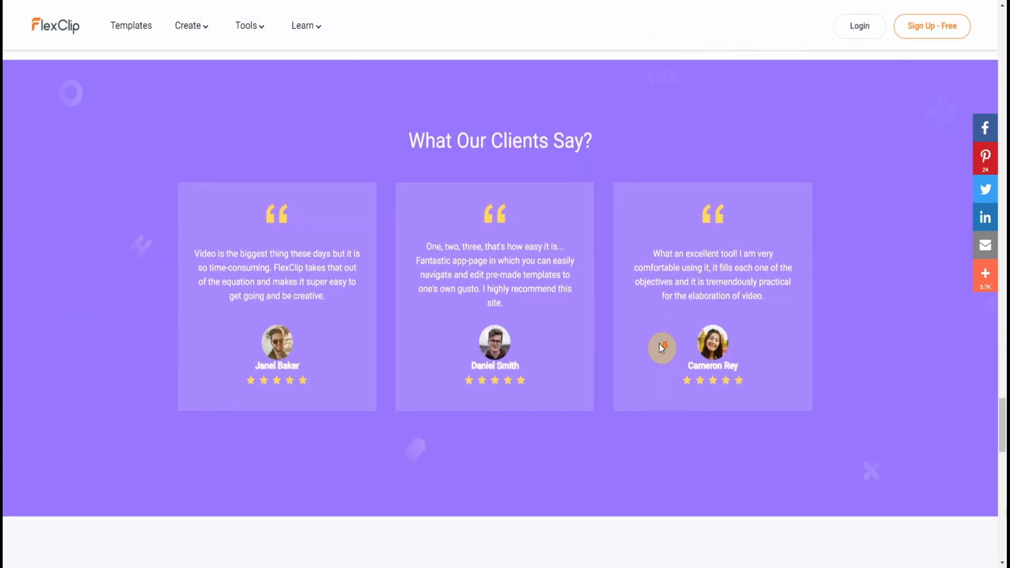
scroll(661, 344, down, 5)
scroll(660, 345, down, 6)
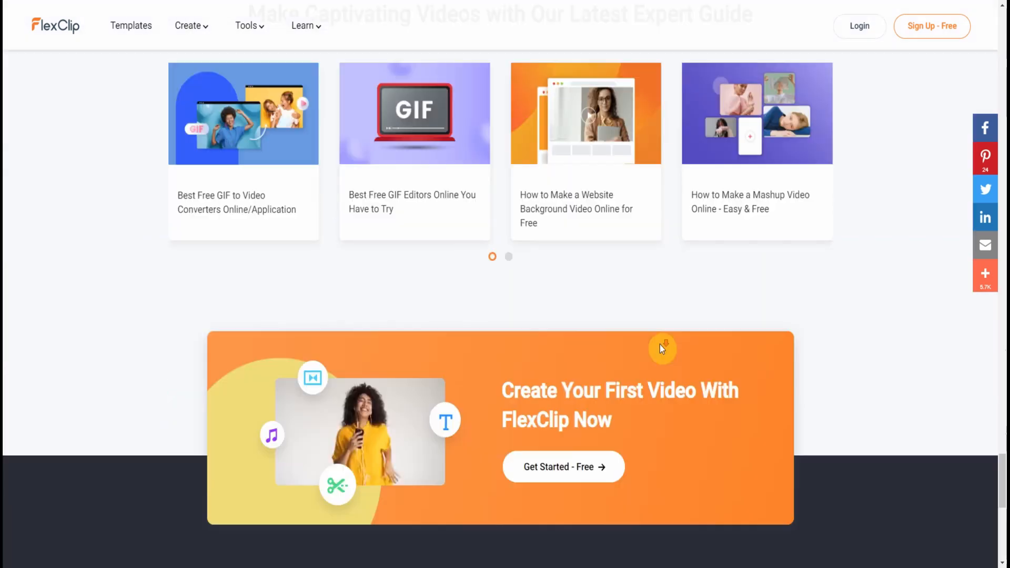
scroll(661, 346, down, 3)
scroll(662, 349, down, 4)
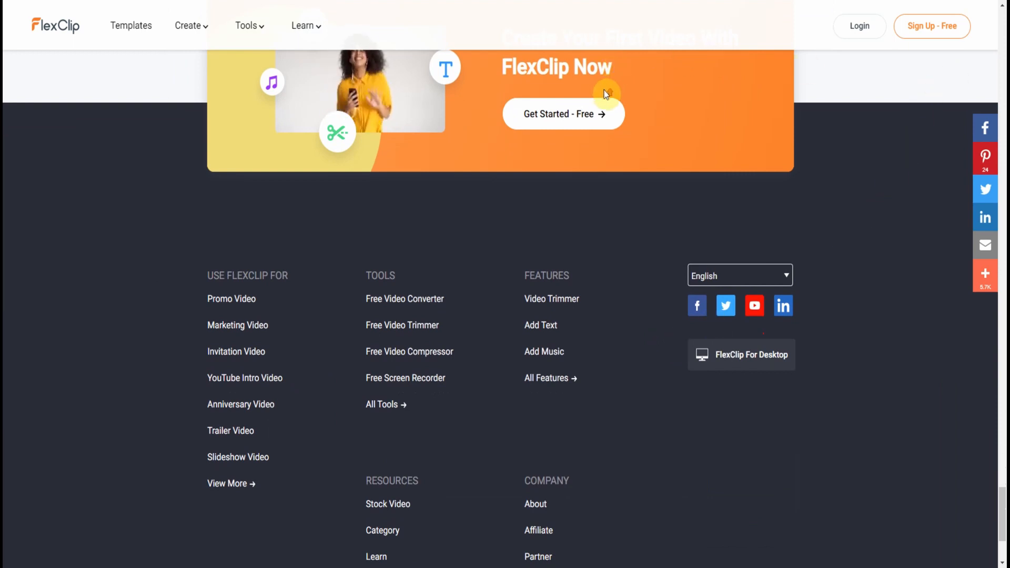
scroll(610, 79, up, 5)
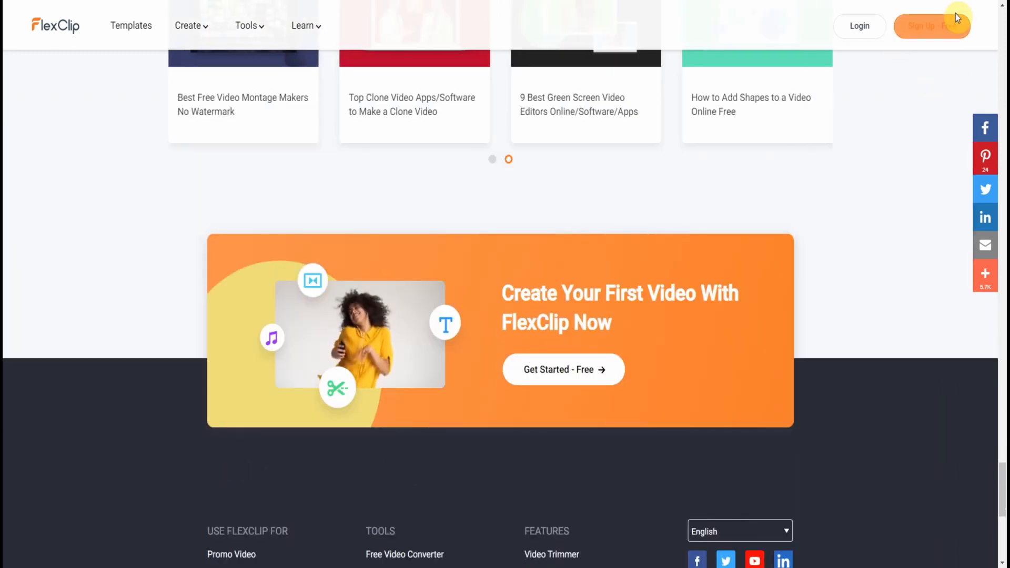
click(1004, 20)
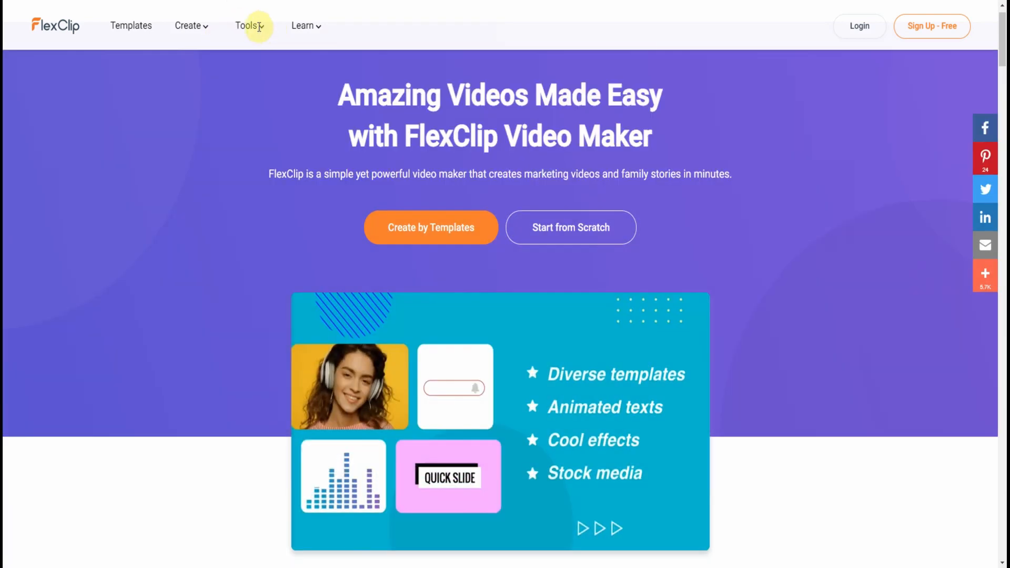
Step: Open the Video Editing Tips page of the Learning Center and look over its articles
click(258, 27)
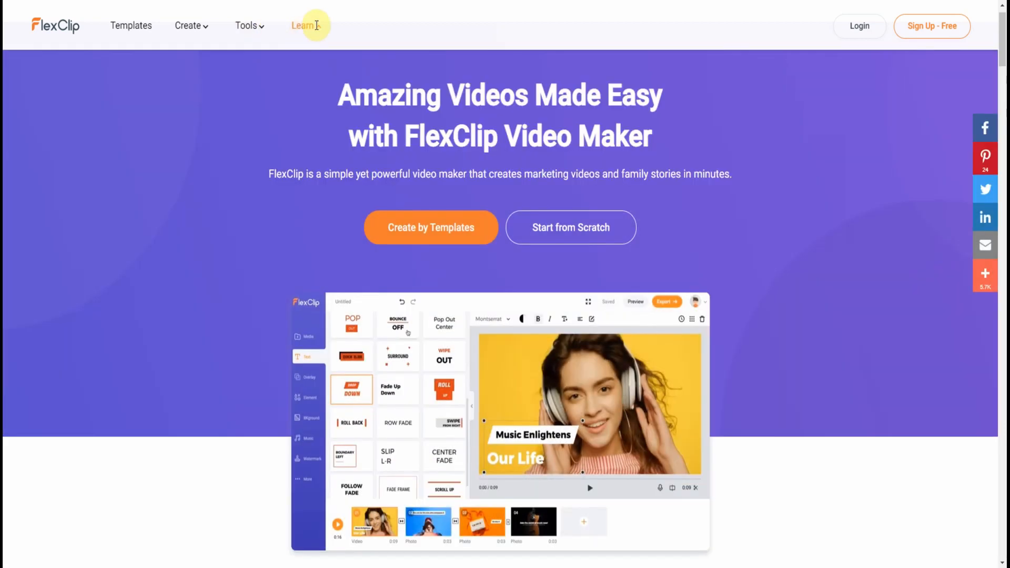
mouse_move(317, 26)
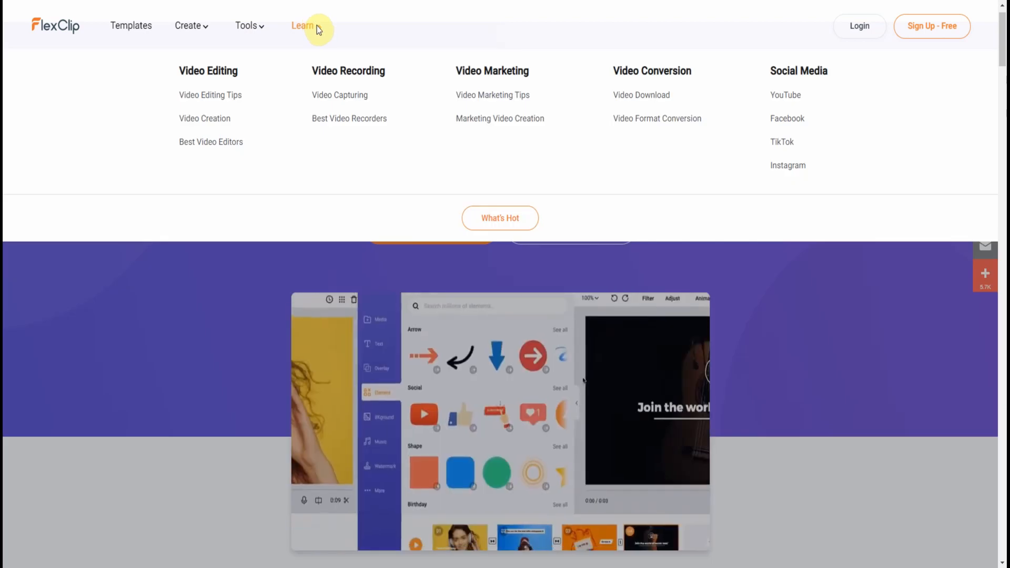
click(218, 100)
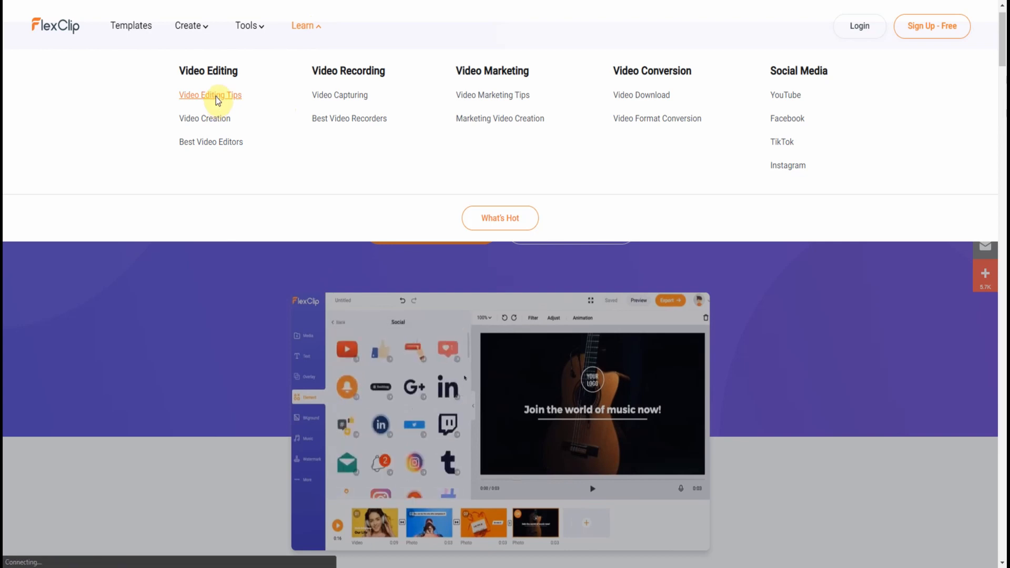
scroll(390, 211, down, 8)
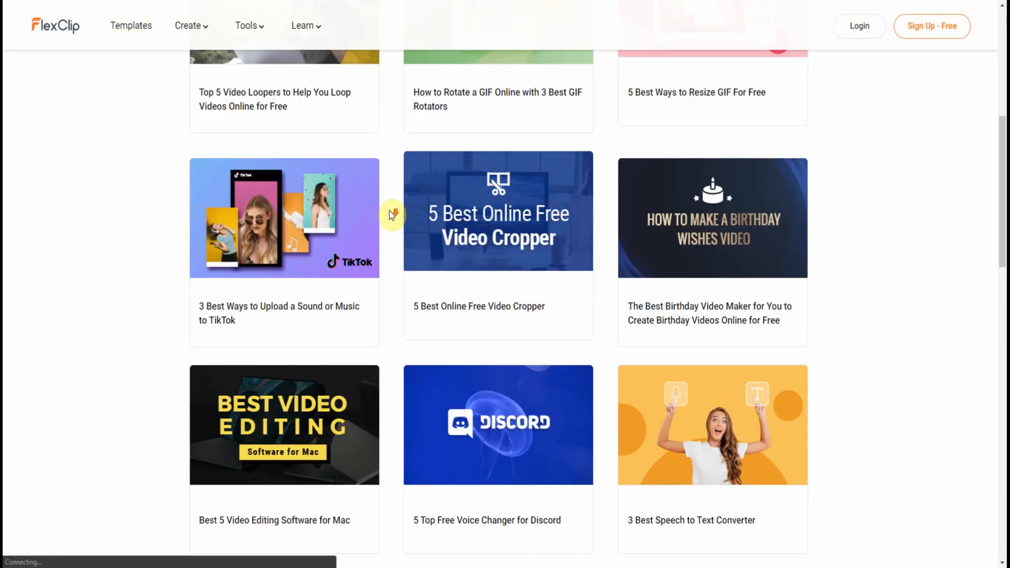
scroll(390, 211, up, 7)
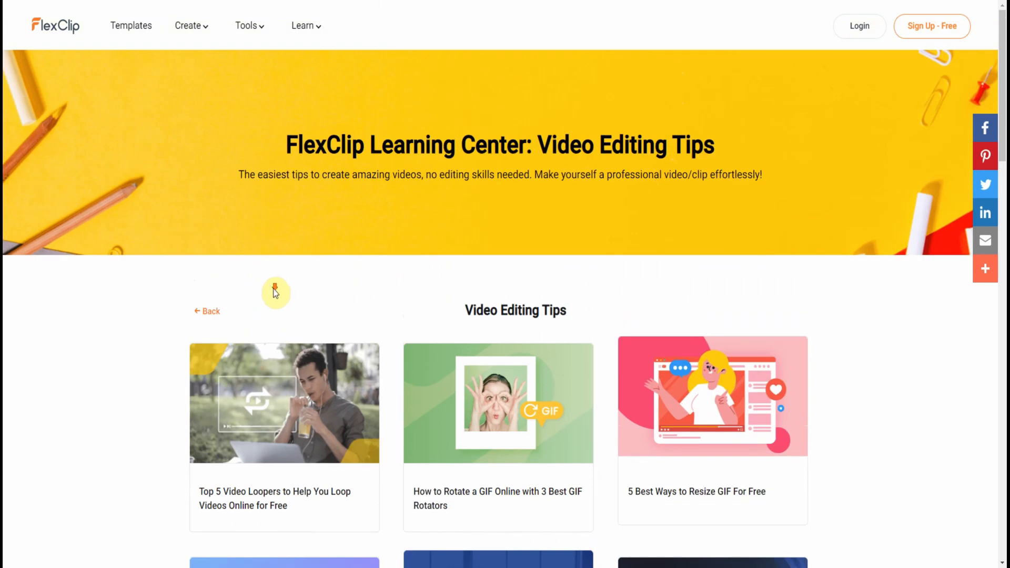
Step: Open the article "Top 5 Video Loopers to Help You Loop Videos Online for Free" and skim the reviewed loopers
scroll(271, 290, down, 1)
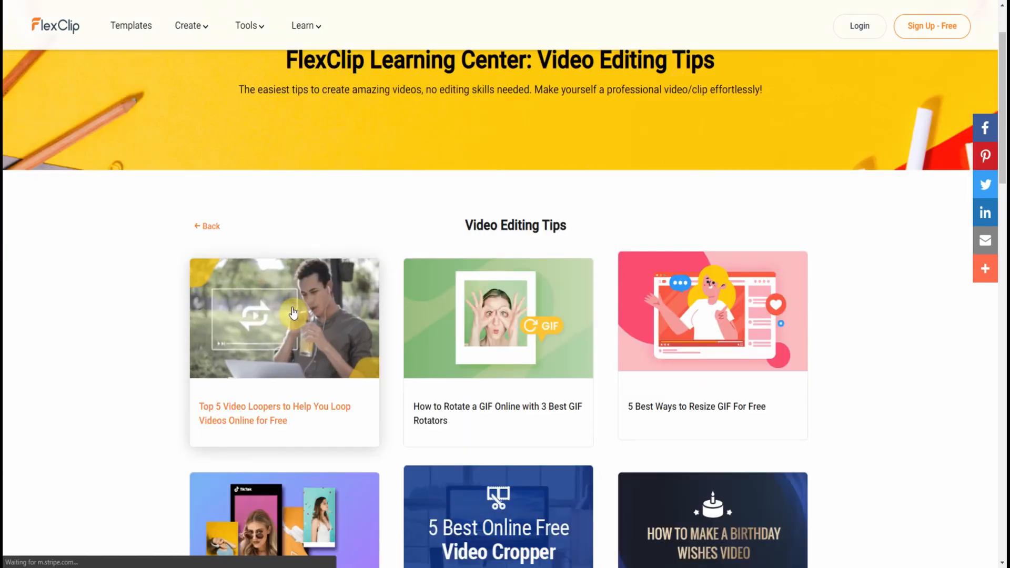
click(293, 313)
scroll(350, 291, down, 6)
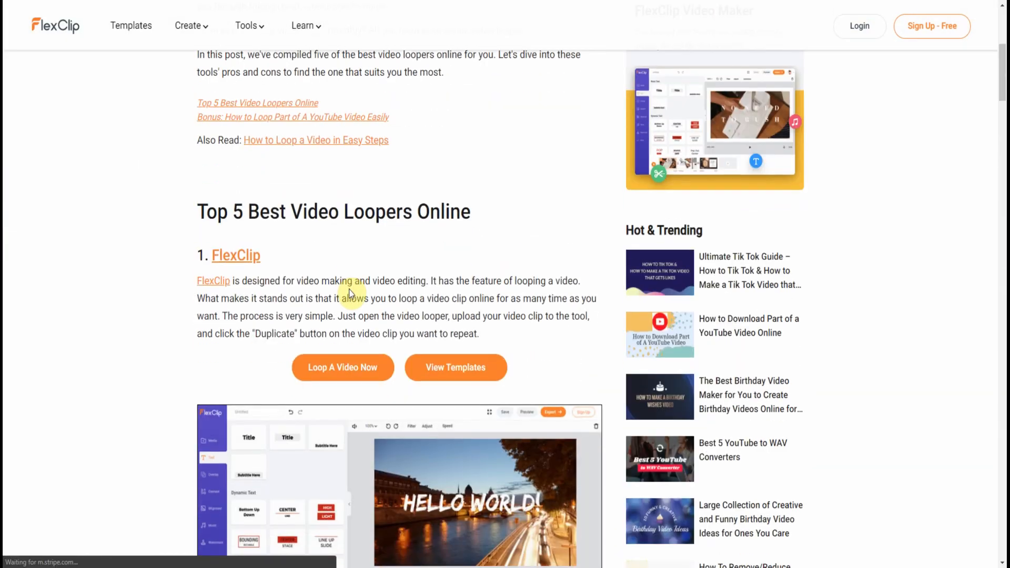
scroll(242, 285, down, 12)
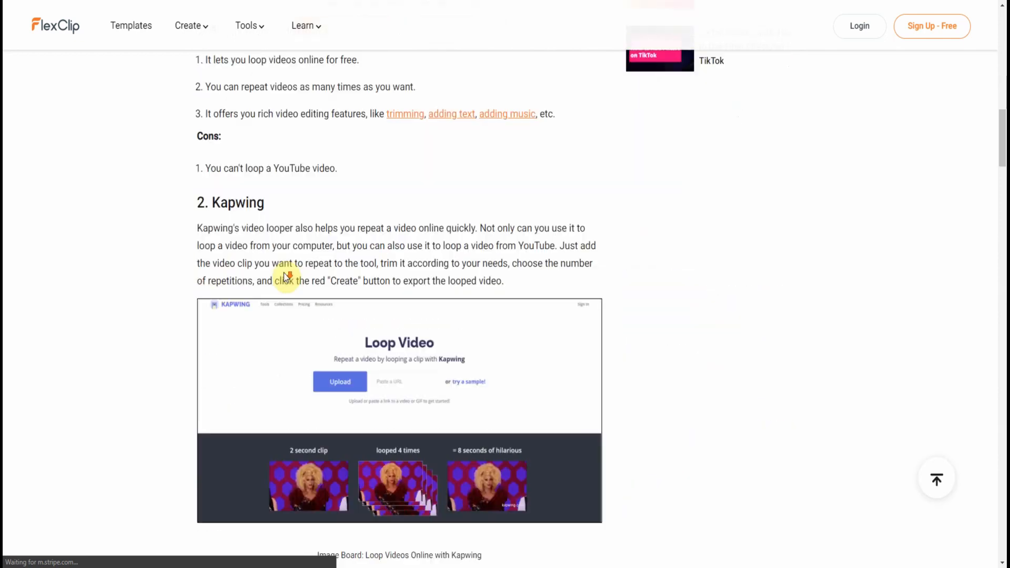
scroll(284, 273, down, 15)
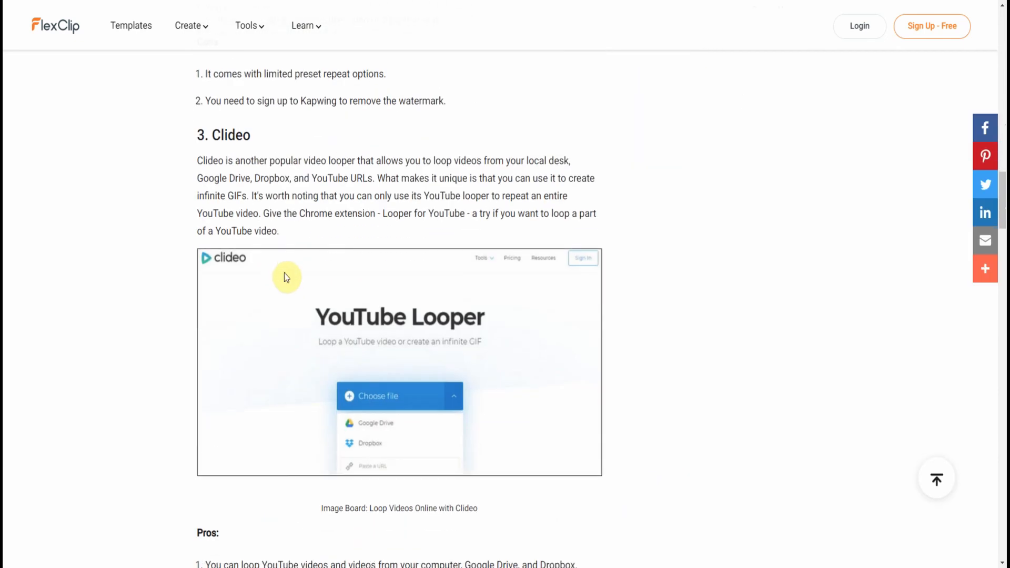
scroll(284, 273, down, 7)
scroll(286, 274, up, 20)
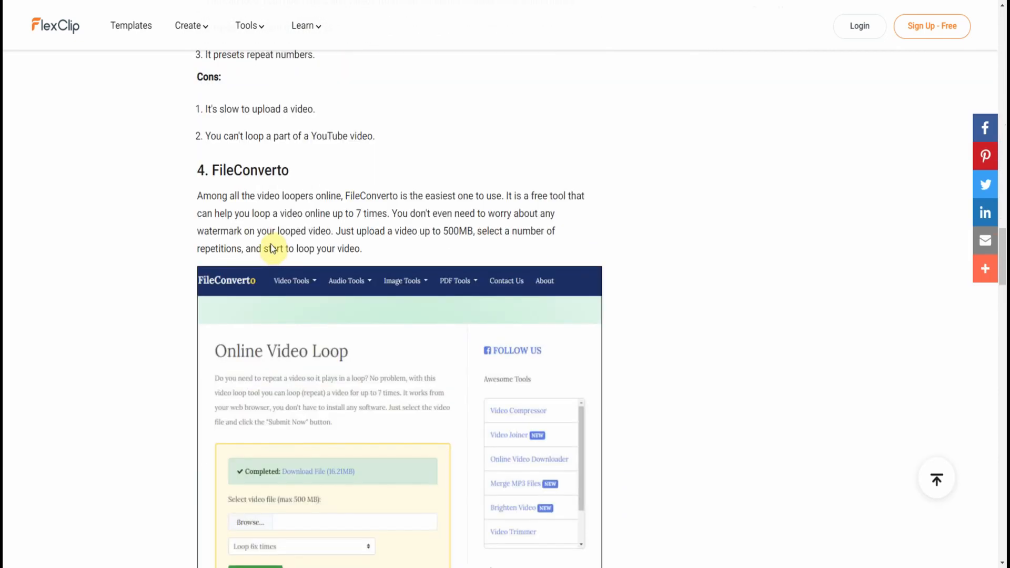
scroll(271, 241, up, 15)
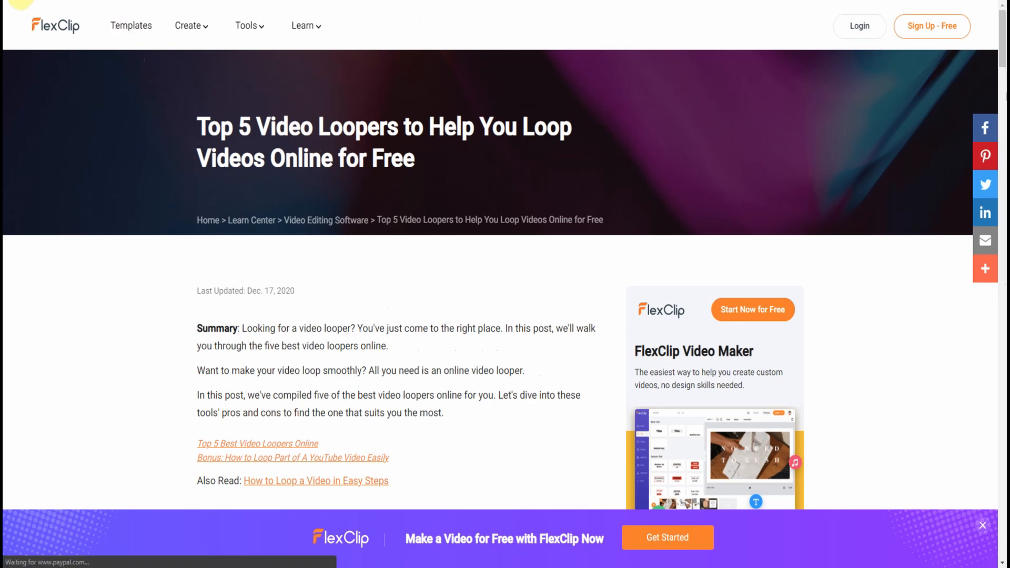
Step: Return to the Video Editing Tips page, open the Video Capturing topic and look over its articles
click(21, 0)
mouse_move(315, 44)
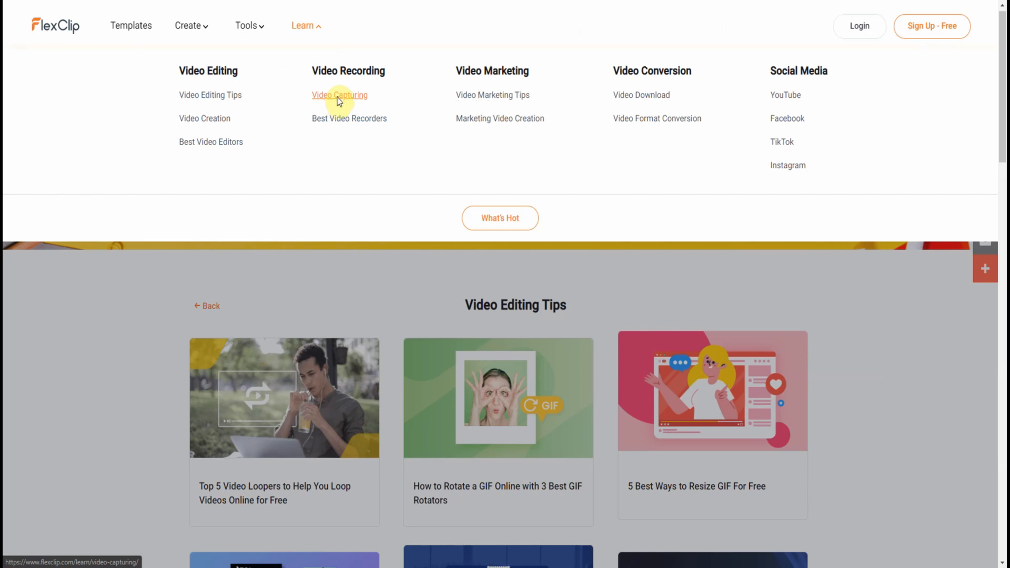
click(339, 97)
scroll(562, 226, down, 8)
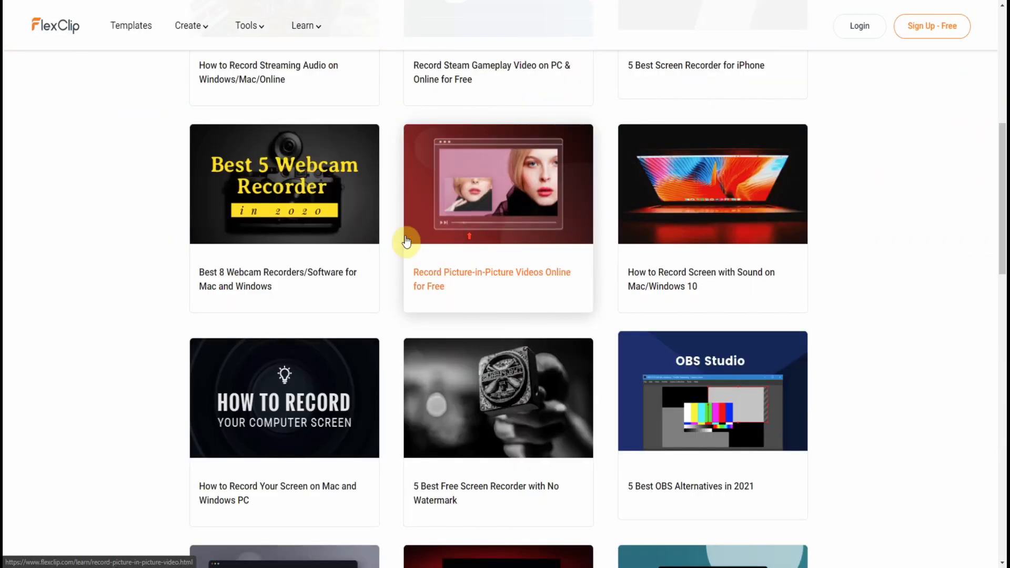
scroll(368, 248, up, 6)
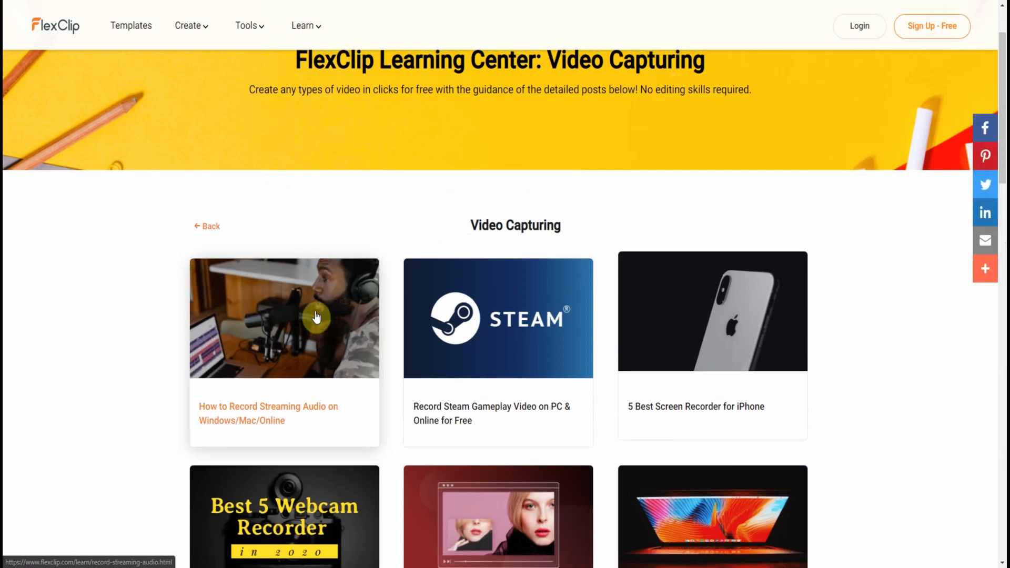
Step: Open the article "How to Record Streaming Audio on Windows/Mac/Online" and skim its Windows, Mac and online instructions
click(315, 317)
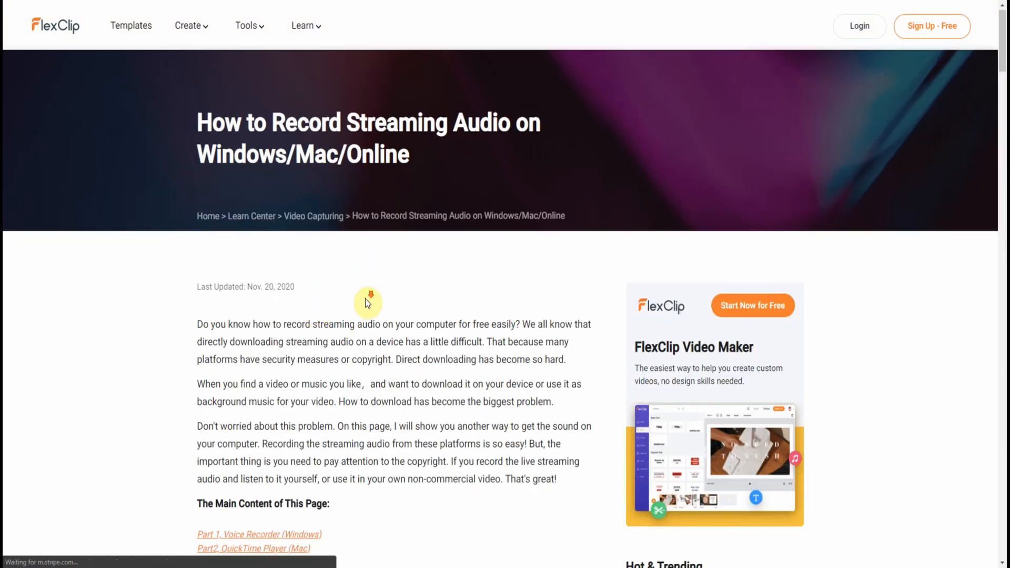
scroll(366, 299, down, 2)
scroll(366, 299, down, 20)
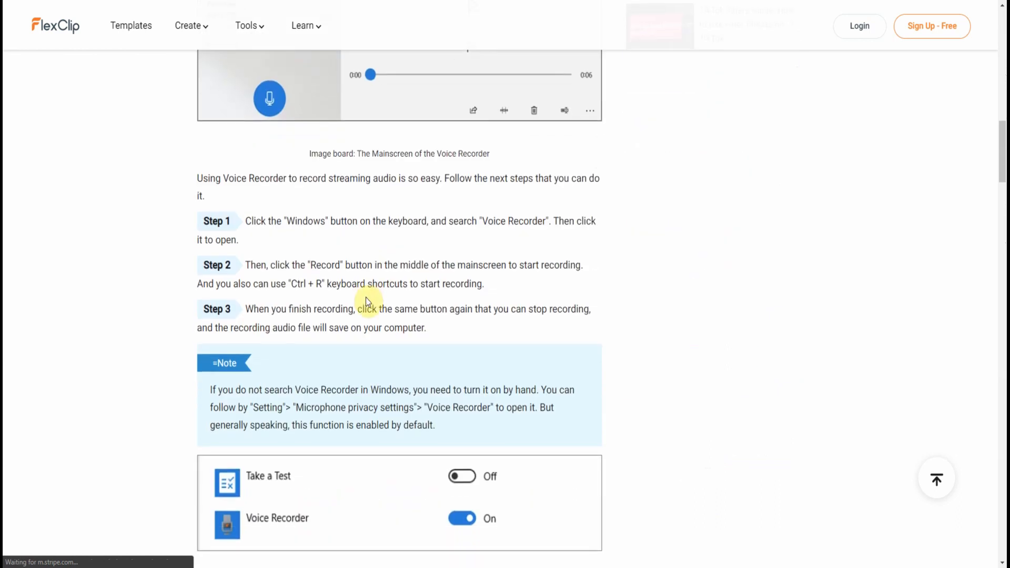
scroll(369, 301, down, 16)
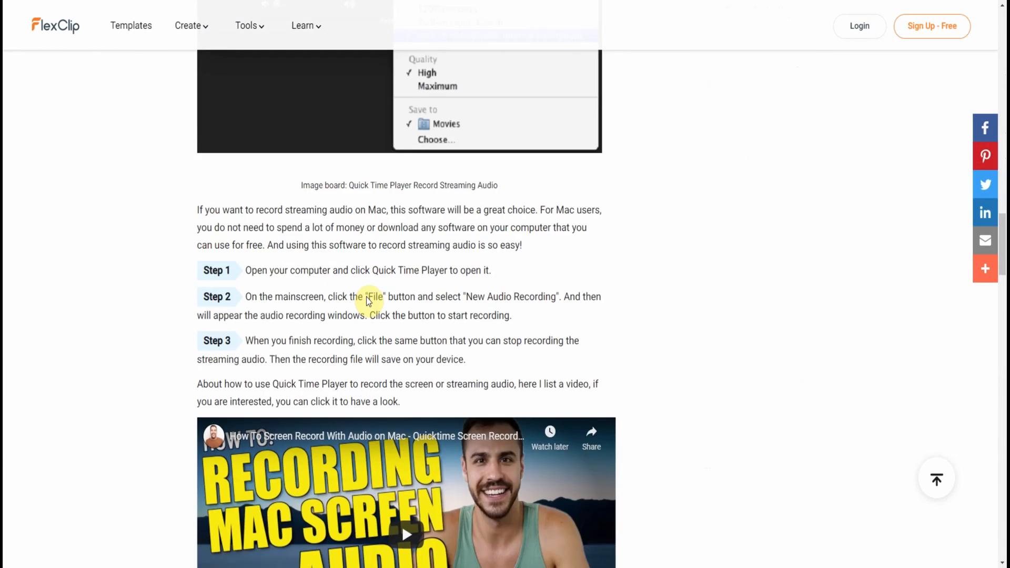
scroll(369, 297, down, 9)
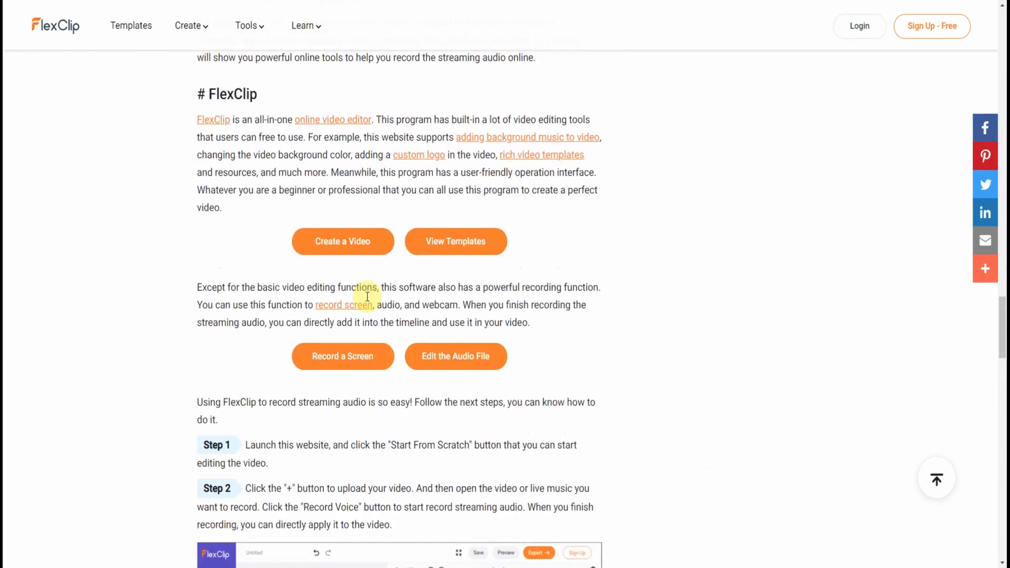
scroll(314, 281, up, 20)
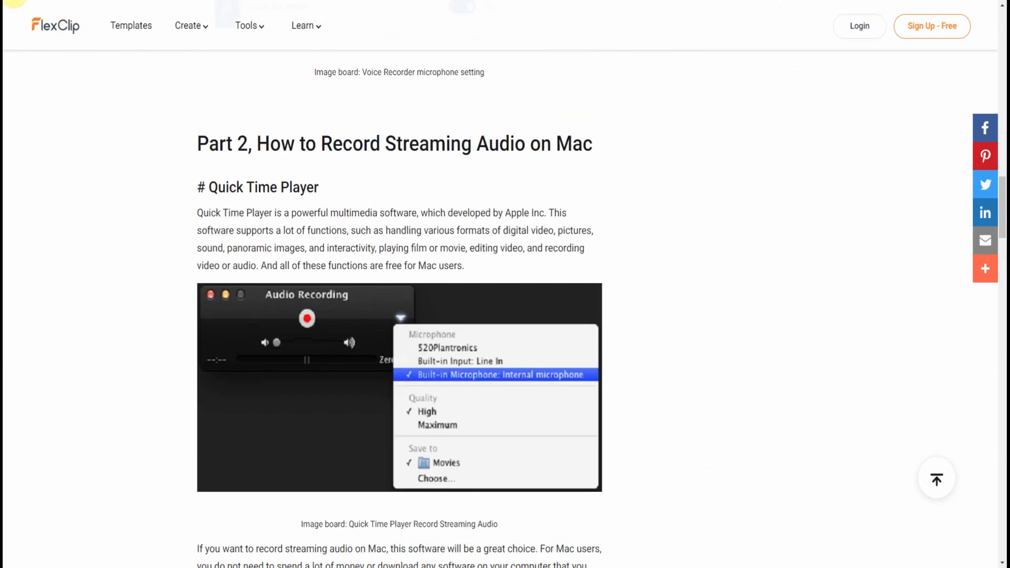
Step: Return from the streaming audio article to the Learning Center's Video Capturing page
click(16, 1)
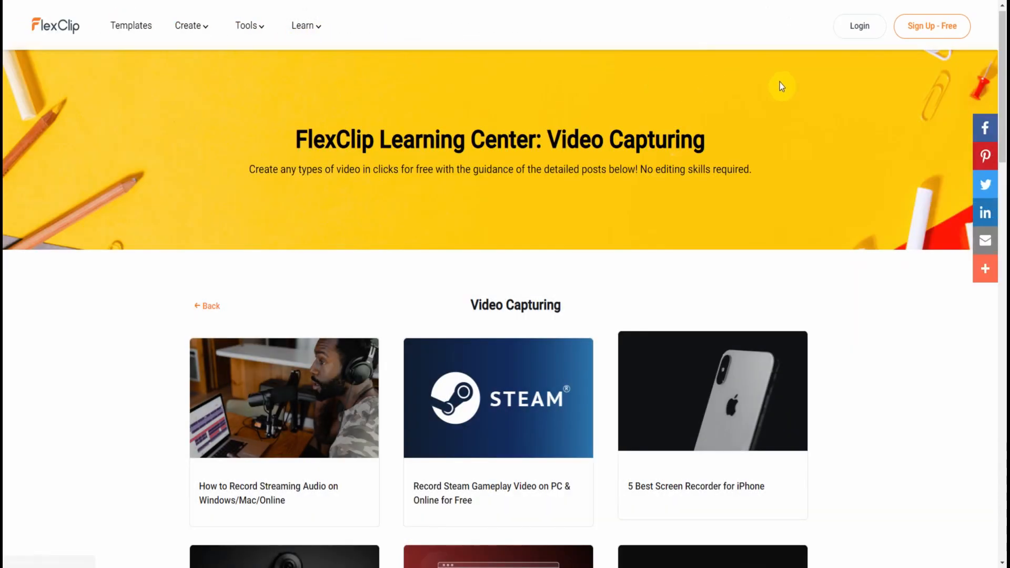
scroll(868, 83, up, 1)
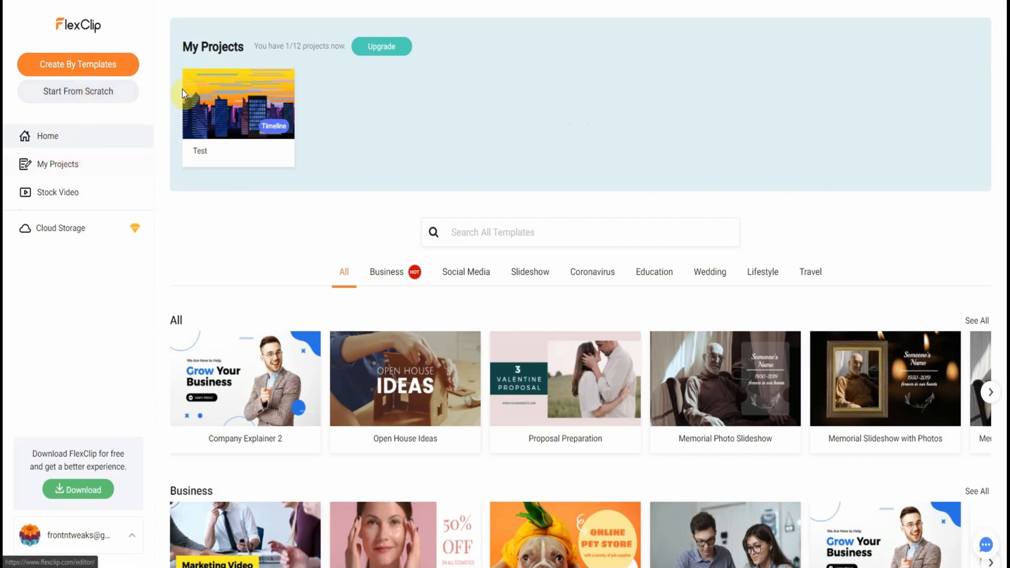
Step: Open the stock video library, browse the Business category, and preview the clip of five coworkers walking without using it
mouse_move(285, 139)
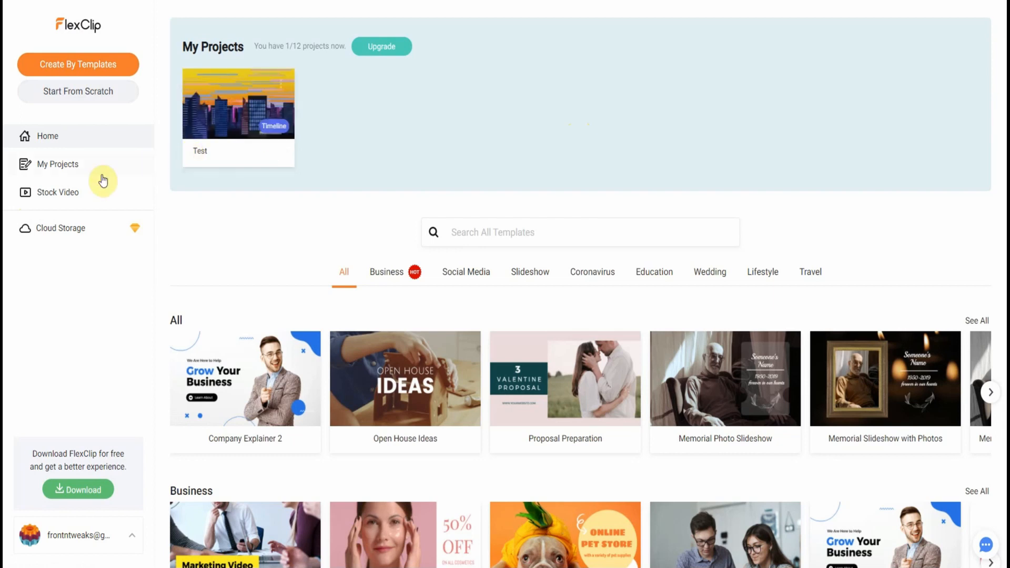
click(66, 195)
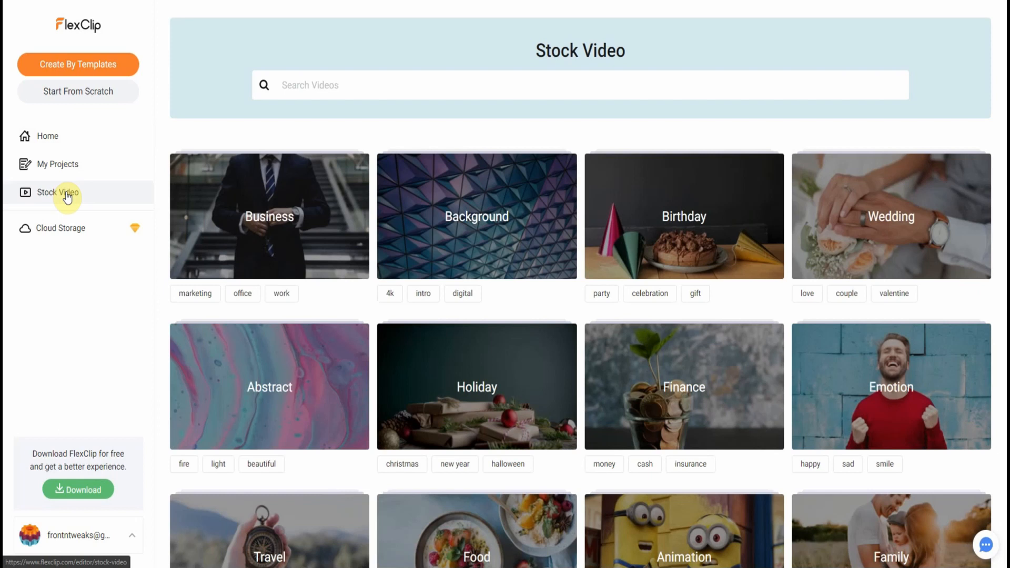
click(281, 223)
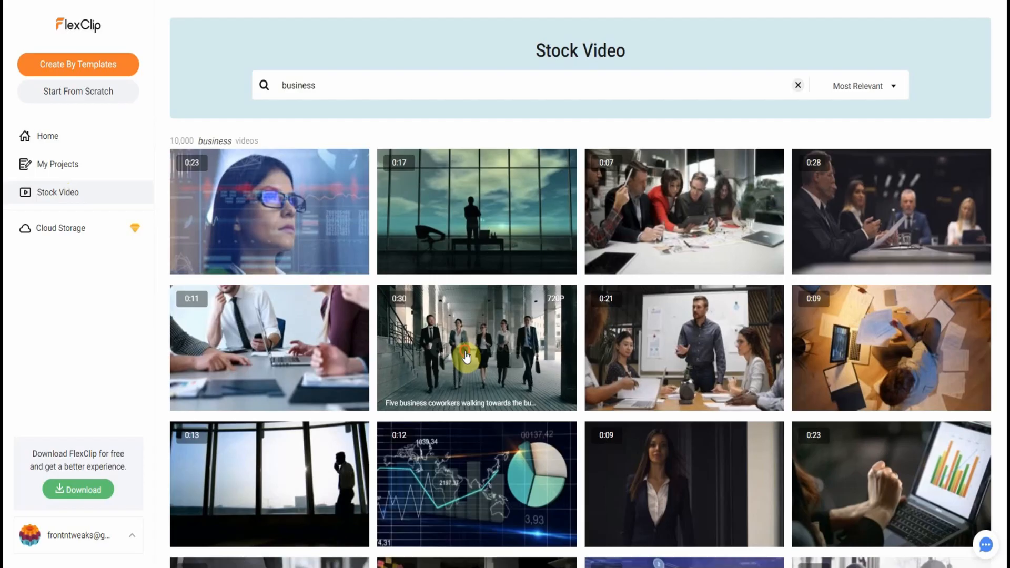
click(466, 358)
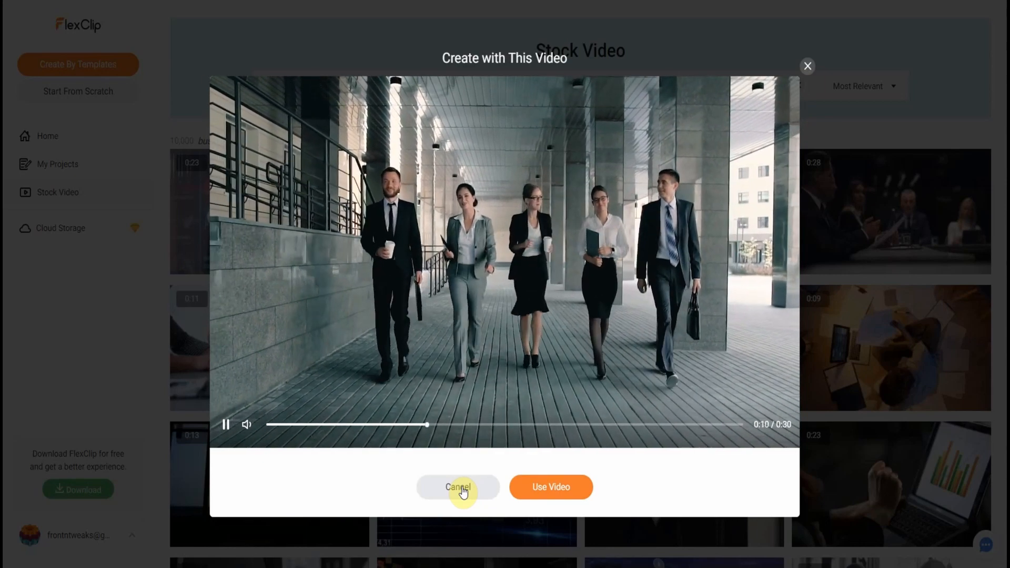
click(460, 488)
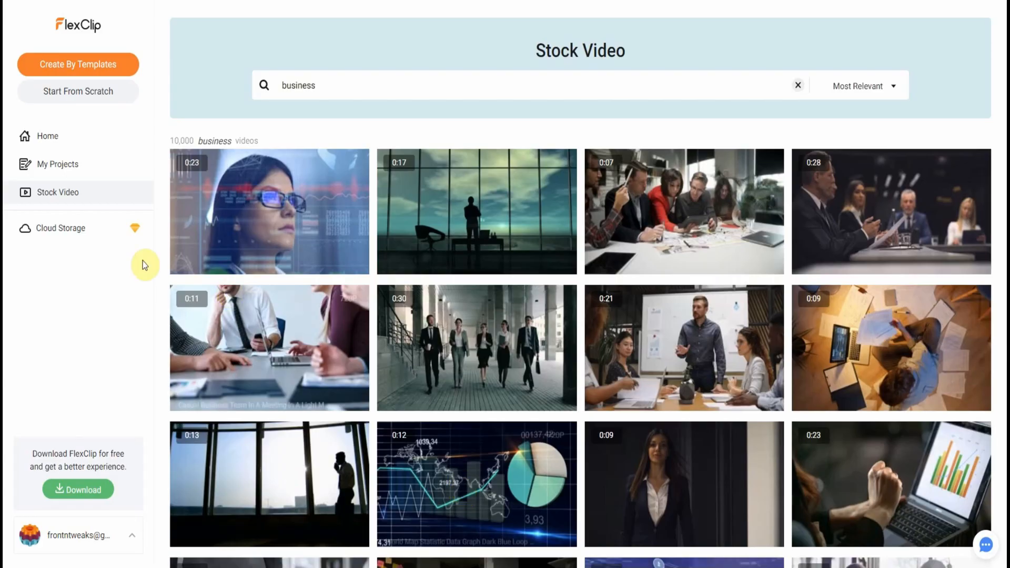
Step: View the Cloud Storage page and return to the Home dashboard
click(71, 237)
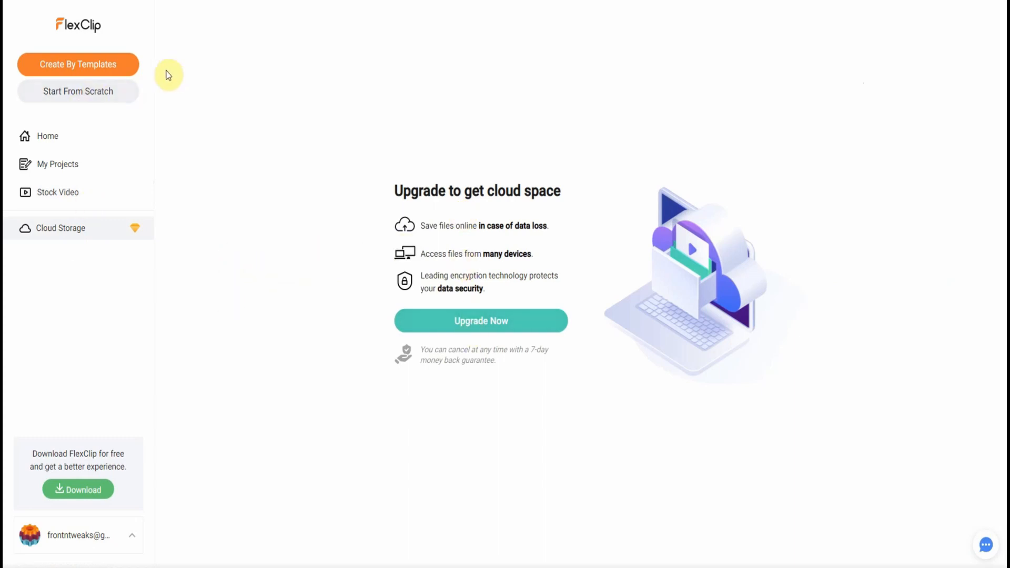
click(49, 137)
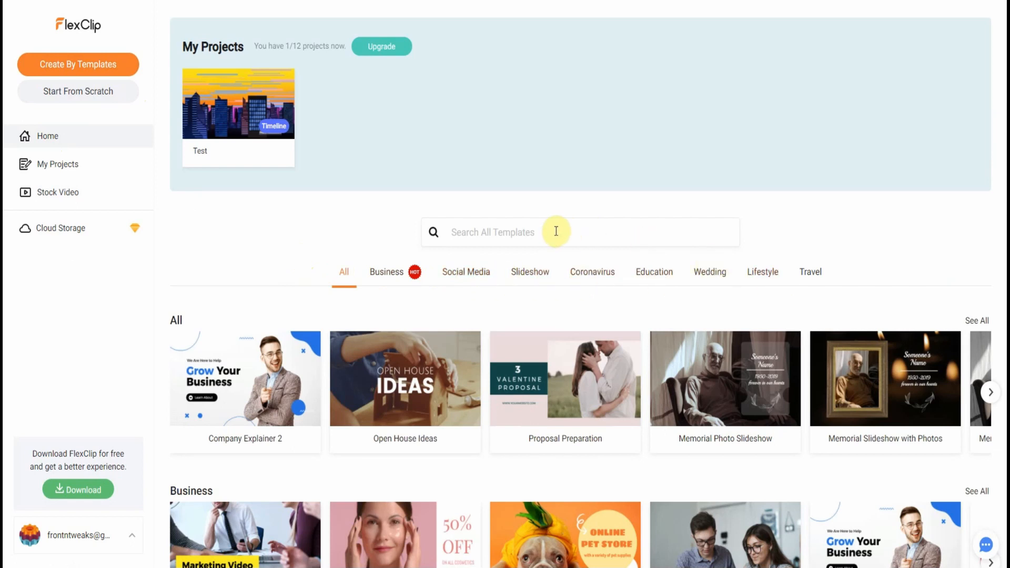
Step: Look through the Home page's template categories, from Business and Social Media to Travel, Technology and Automotive
scroll(634, 287, down, 4)
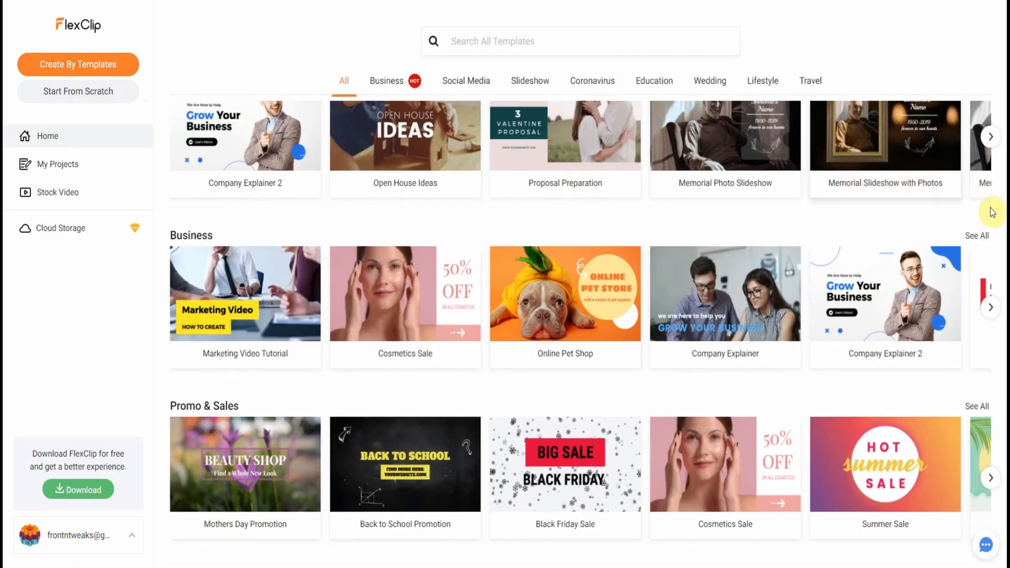
scroll(992, 212, down, 15)
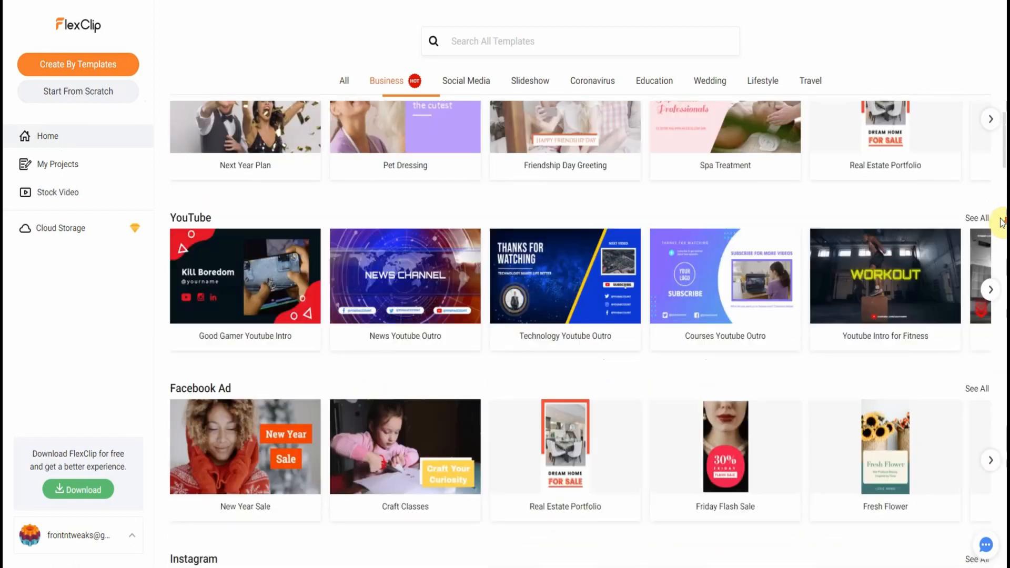
scroll(1000, 223, down, 17)
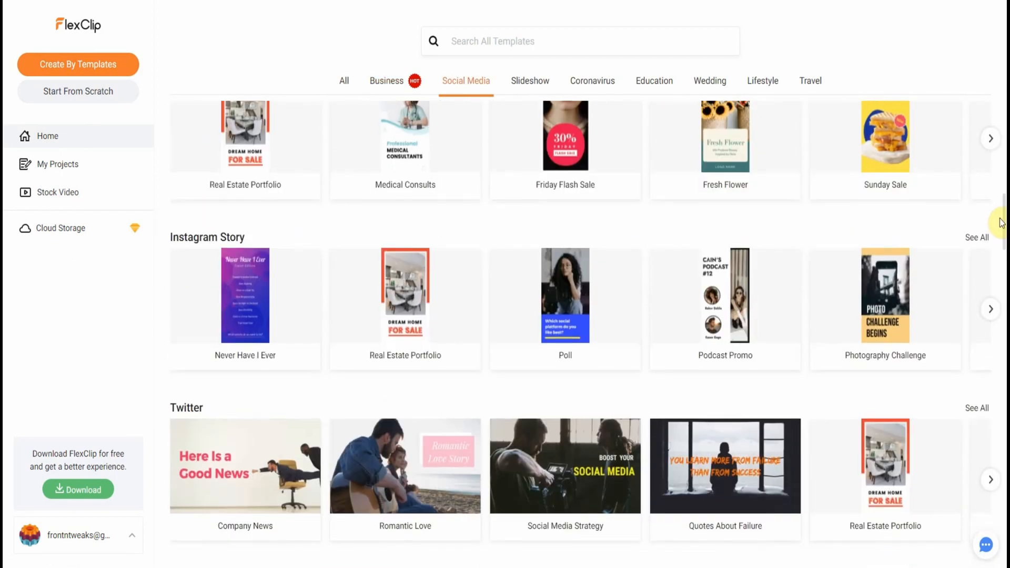
scroll(1000, 223, down, 14)
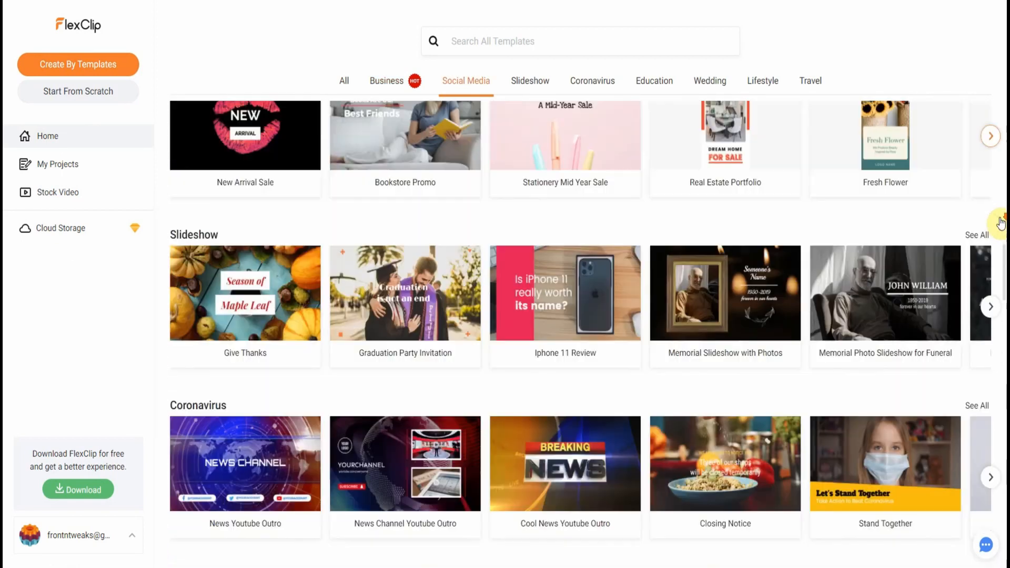
scroll(1000, 222, down, 14)
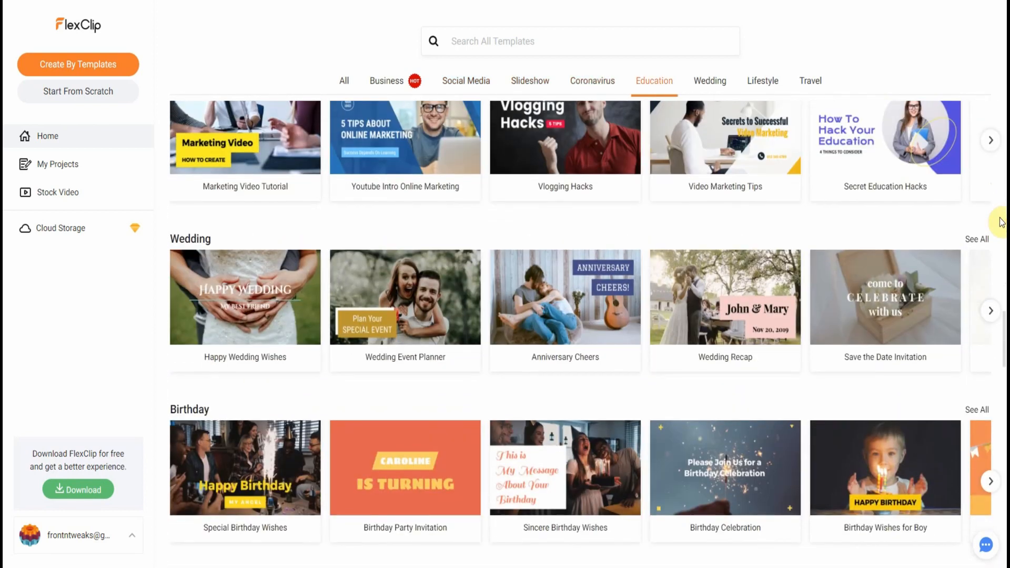
scroll(1000, 223, down, 12)
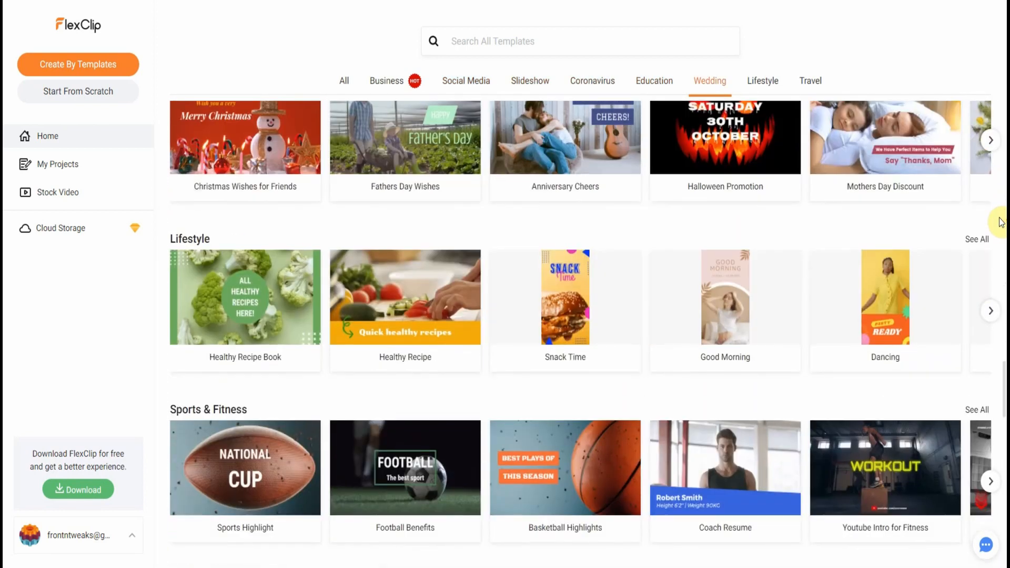
scroll(1000, 222, down, 5)
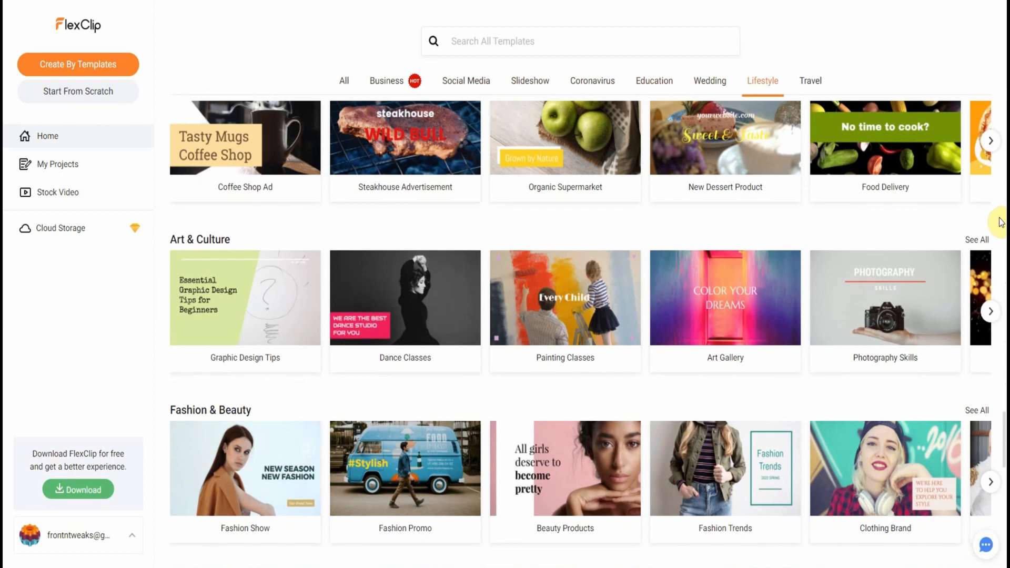
scroll(1000, 223, down, 16)
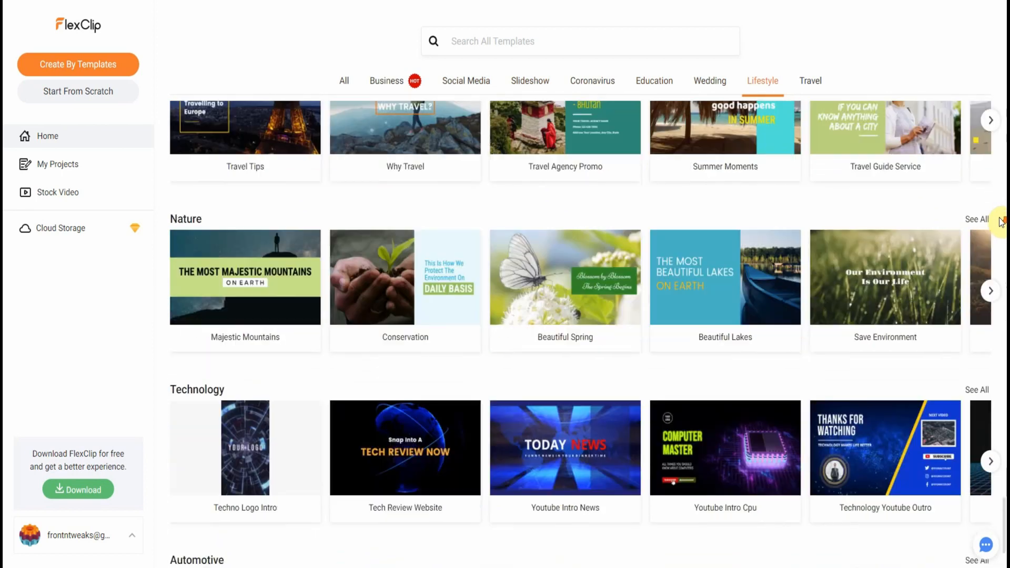
scroll(1001, 223, down, 1)
scroll(1002, 223, down, 1)
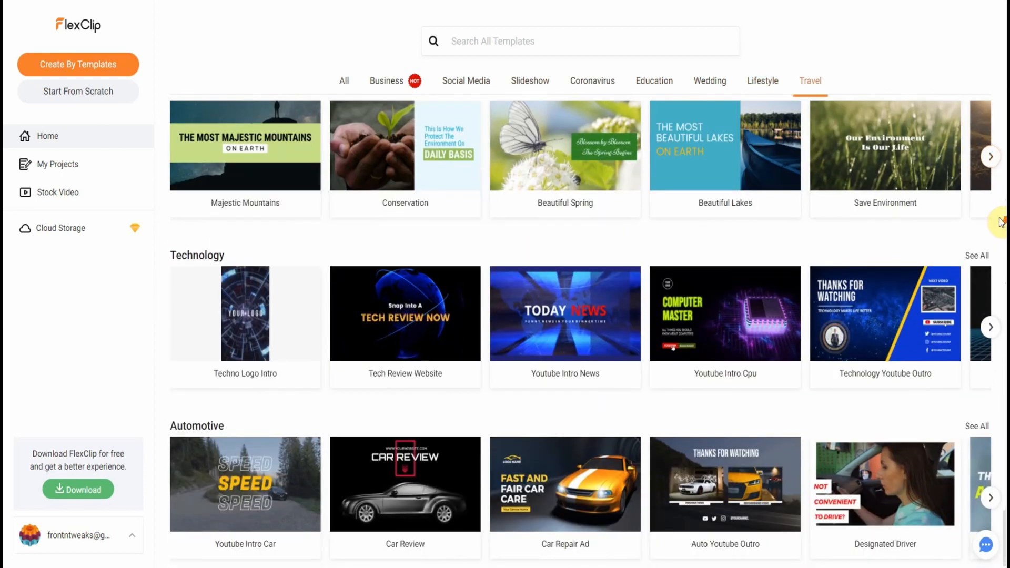
scroll(1002, 223, up, 4)
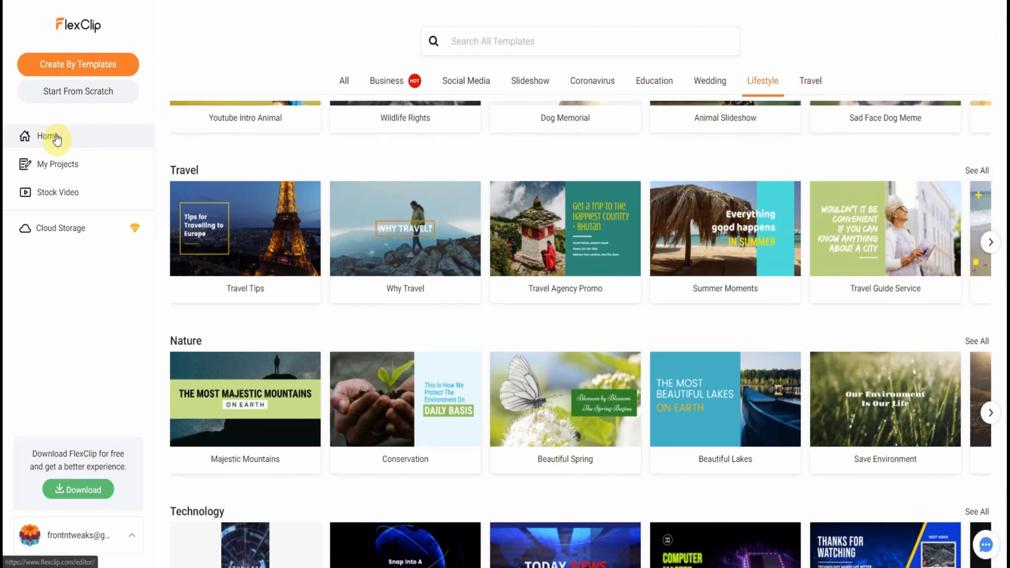
scroll(894, 147, up, 12)
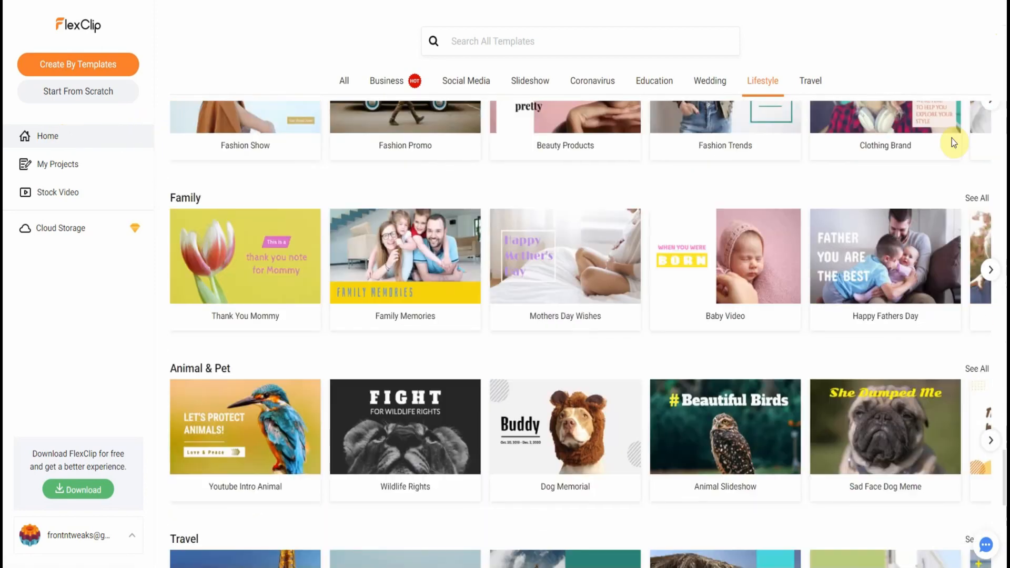
scroll(982, 142, up, 20)
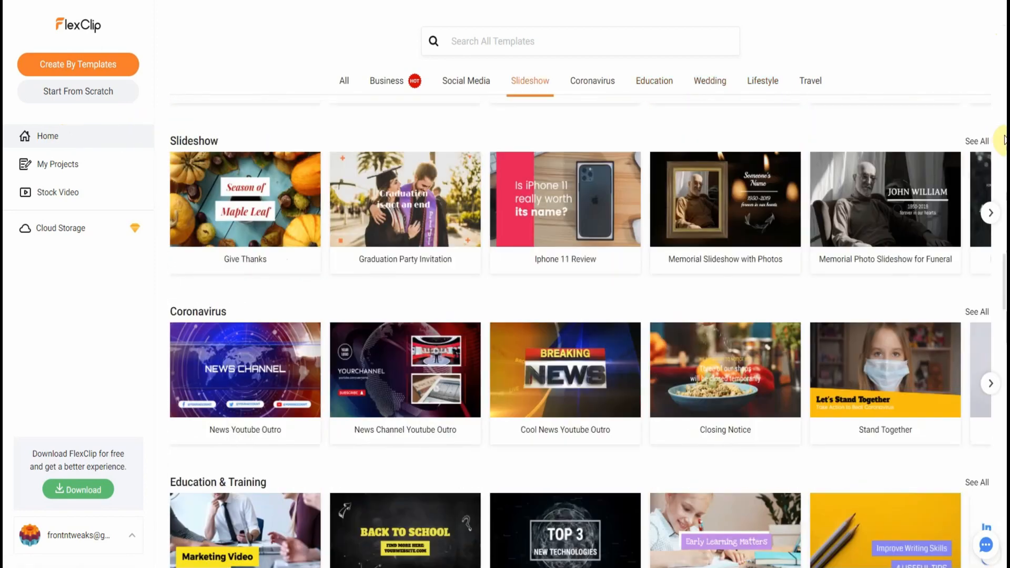
scroll(1003, 137, up, 15)
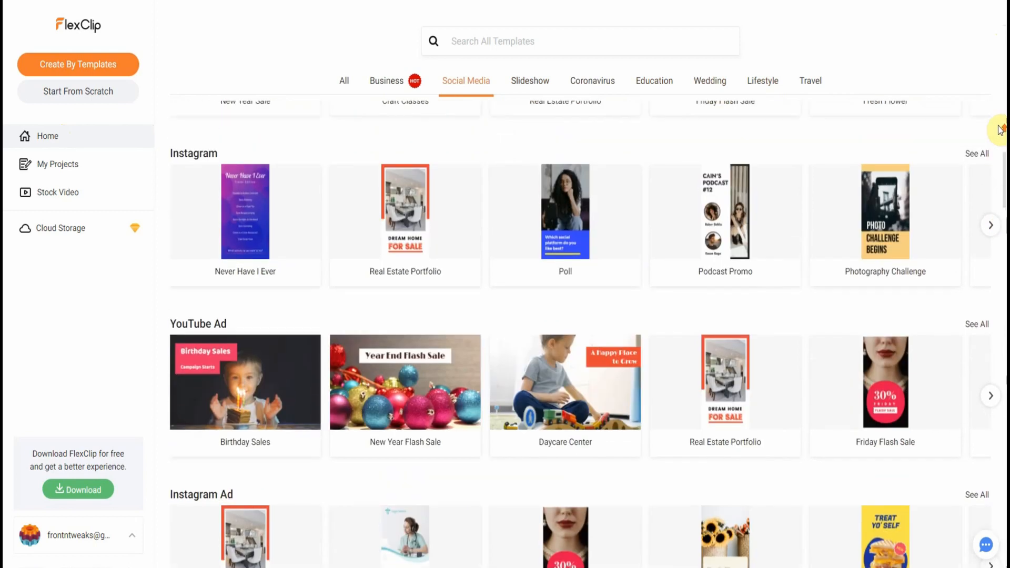
scroll(1000, 130, up, 20)
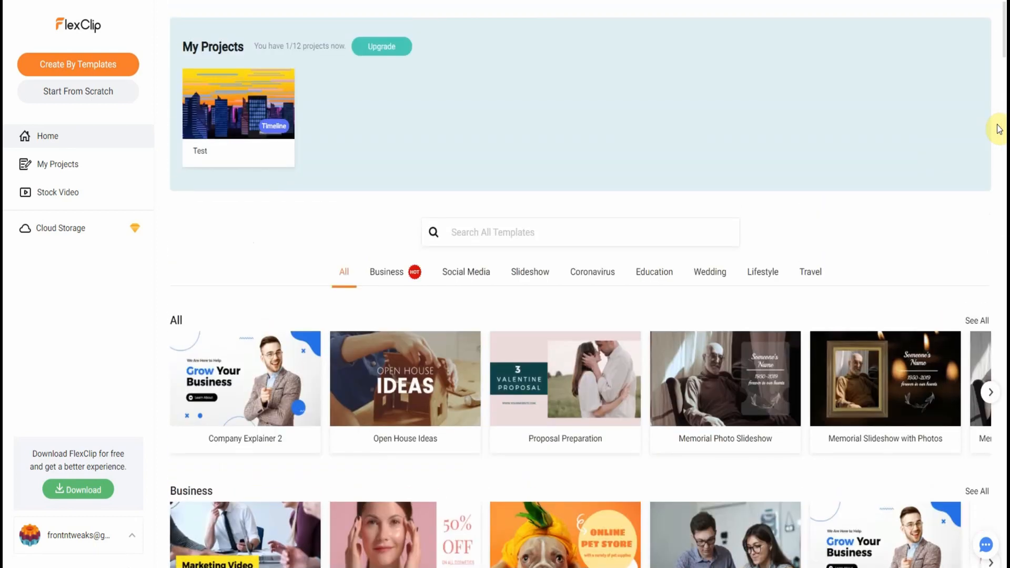
Step: Preview the "Open House Ideas" template and close the preview
mouse_move(232, 394)
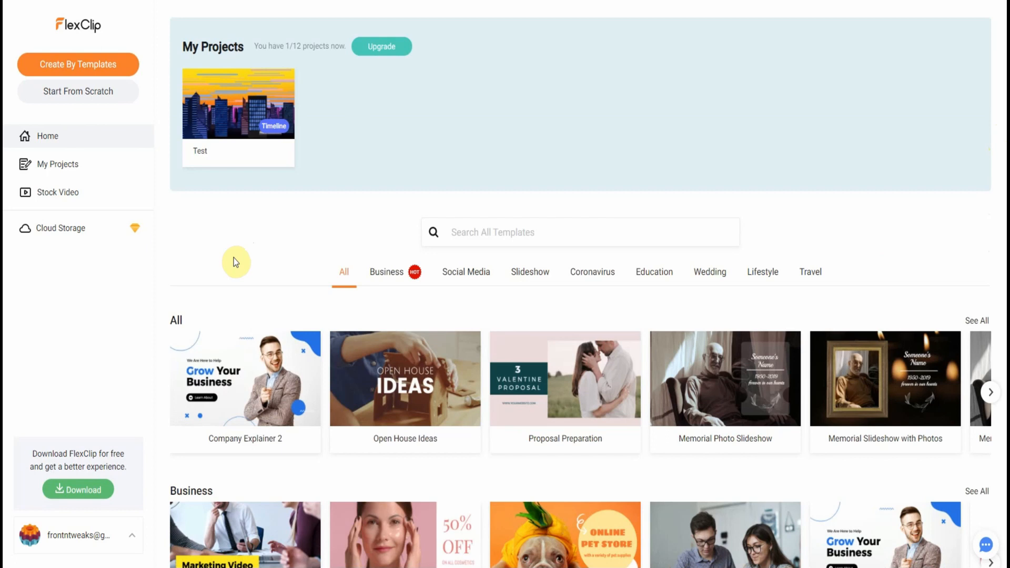
mouse_move(403, 378)
mouse_move(588, 382)
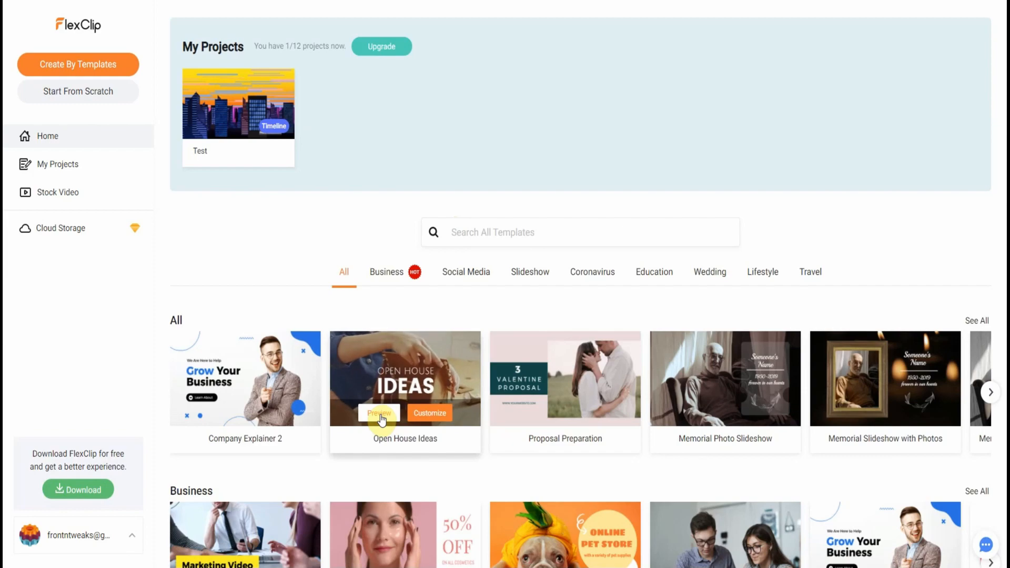
click(384, 414)
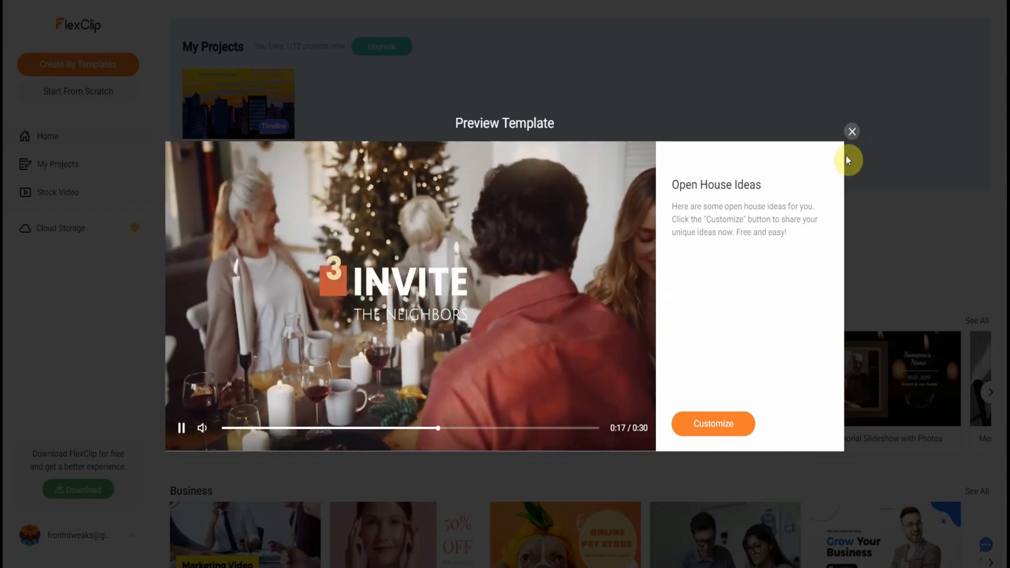
click(852, 134)
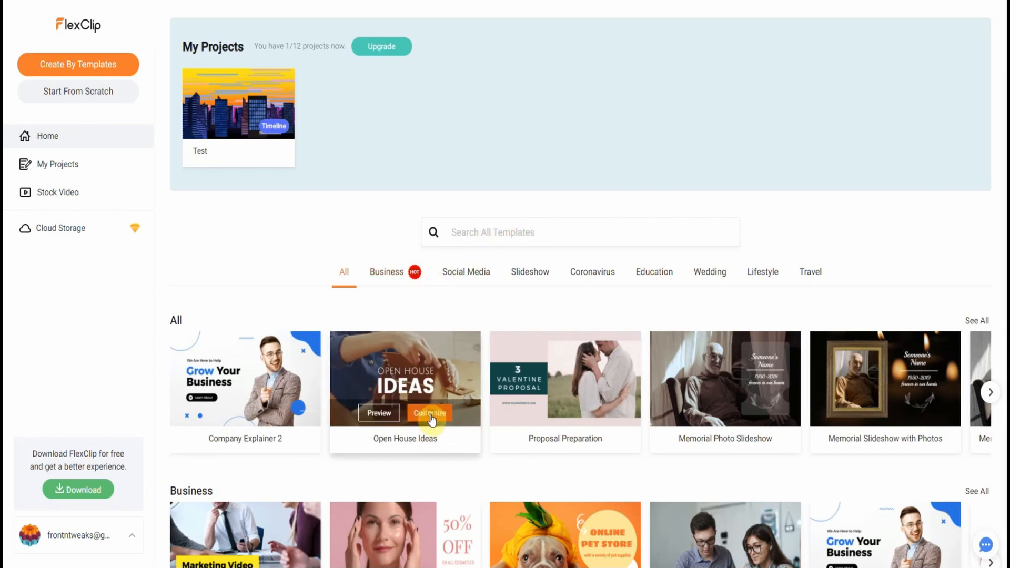
Step: Open the "Open House Ideas" template for customization in the editor and look over its storyboards
click(428, 412)
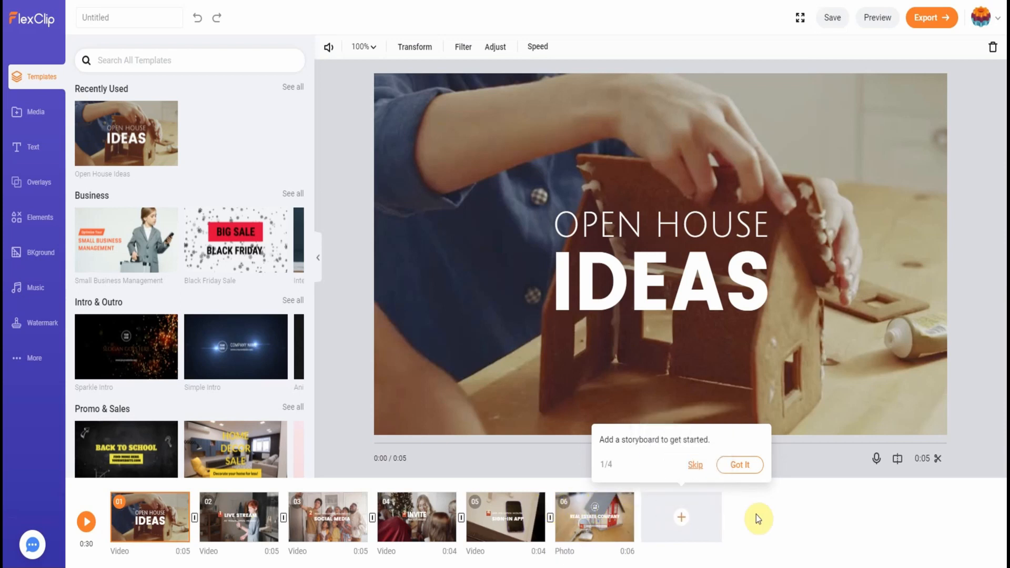
mouse_move(683, 524)
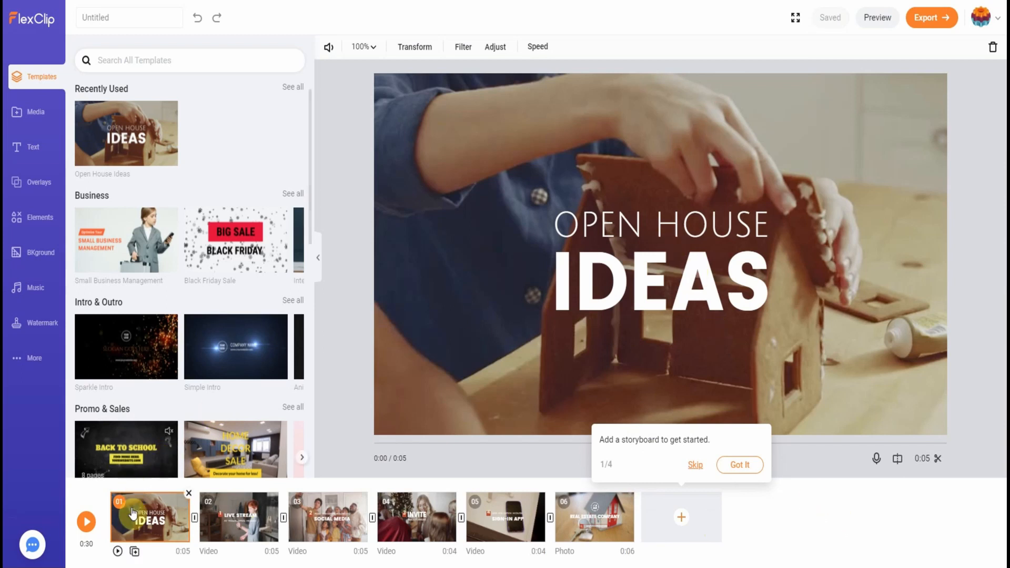
mouse_move(155, 519)
mouse_move(238, 519)
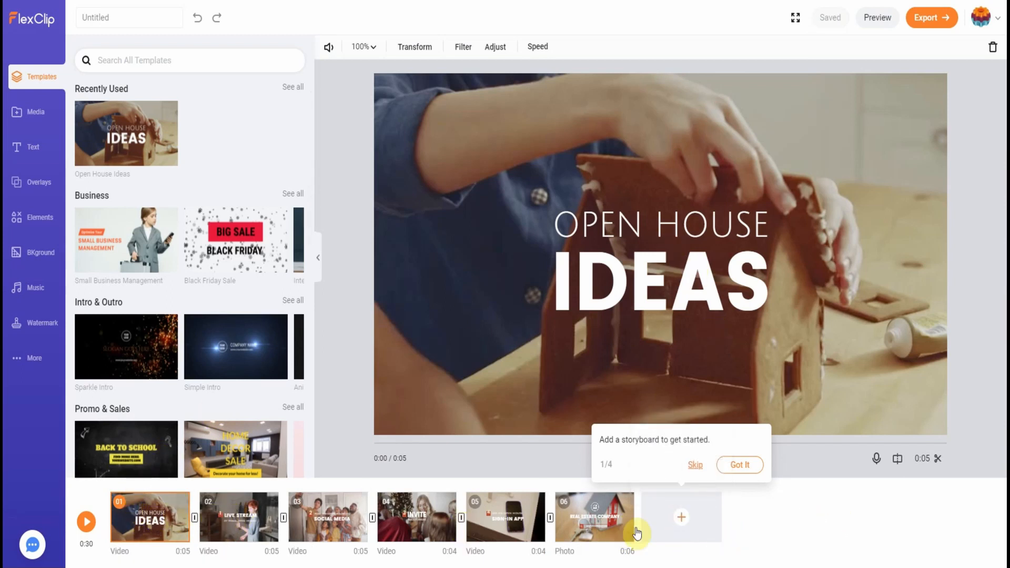
Step: Inspect the editable text elements on the first and second storyboards, acknowledging the tip about adding a storyboard
click(603, 286)
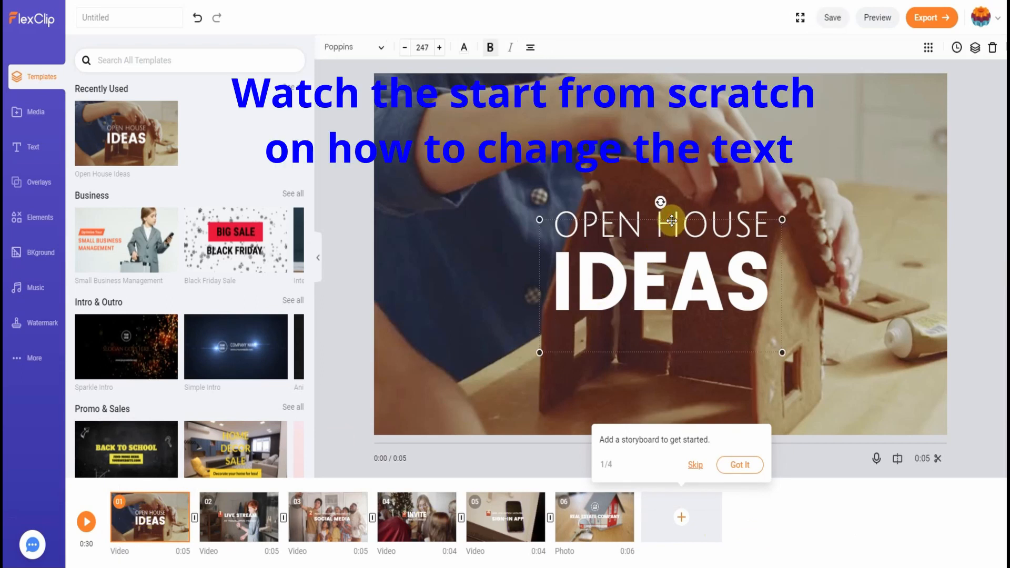
click(726, 465)
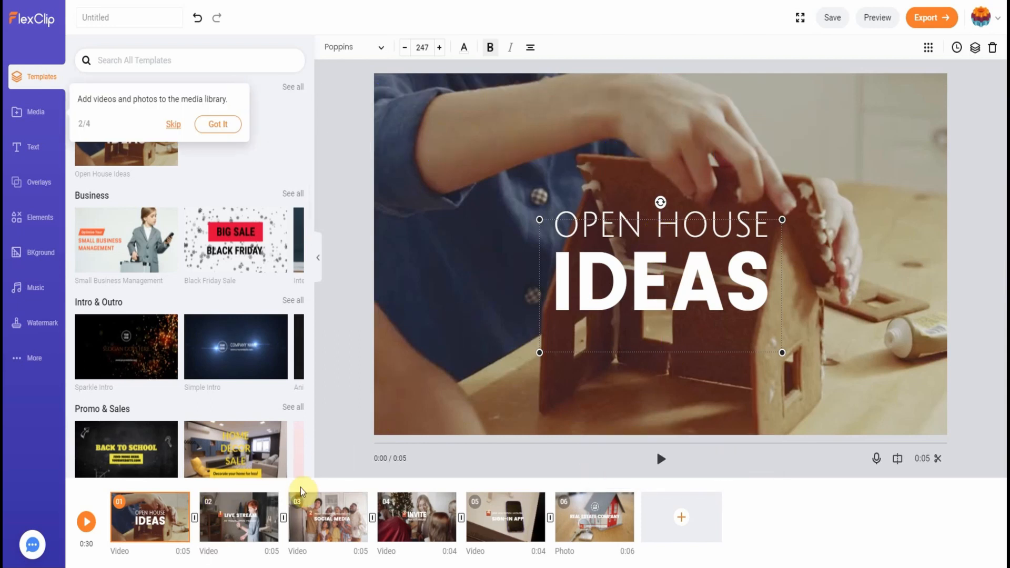
click(239, 518)
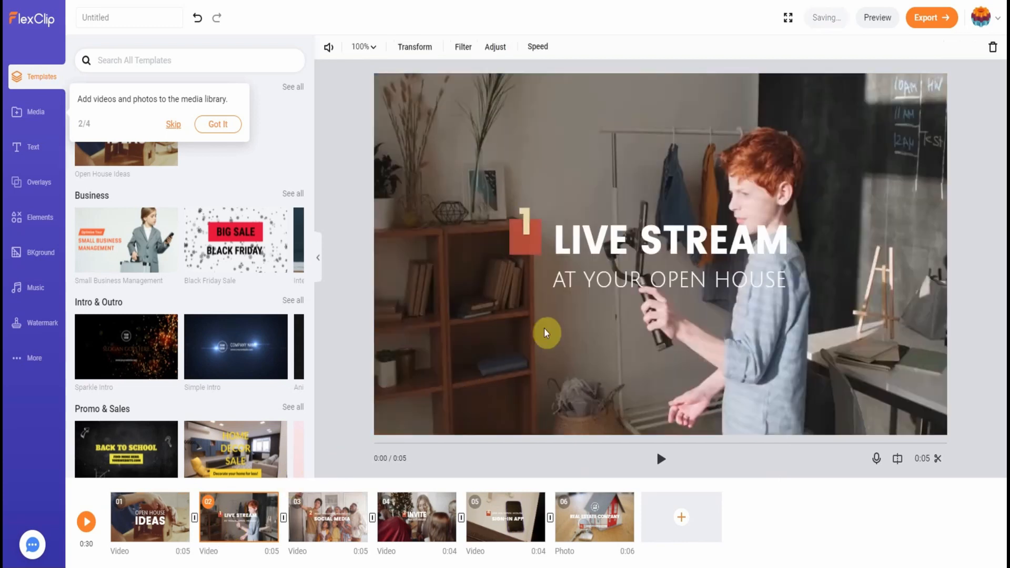
click(570, 291)
click(573, 247)
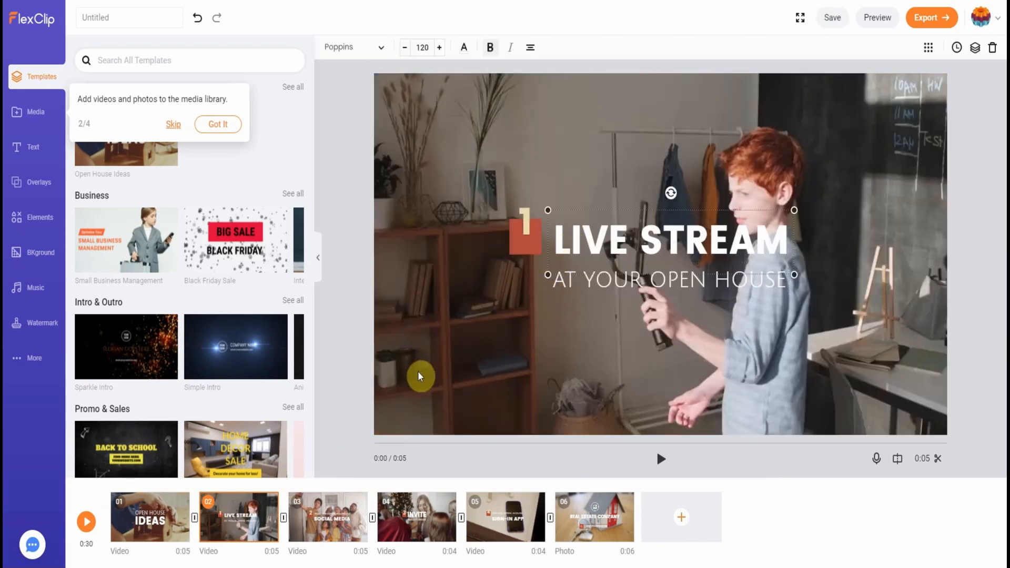
click(426, 344)
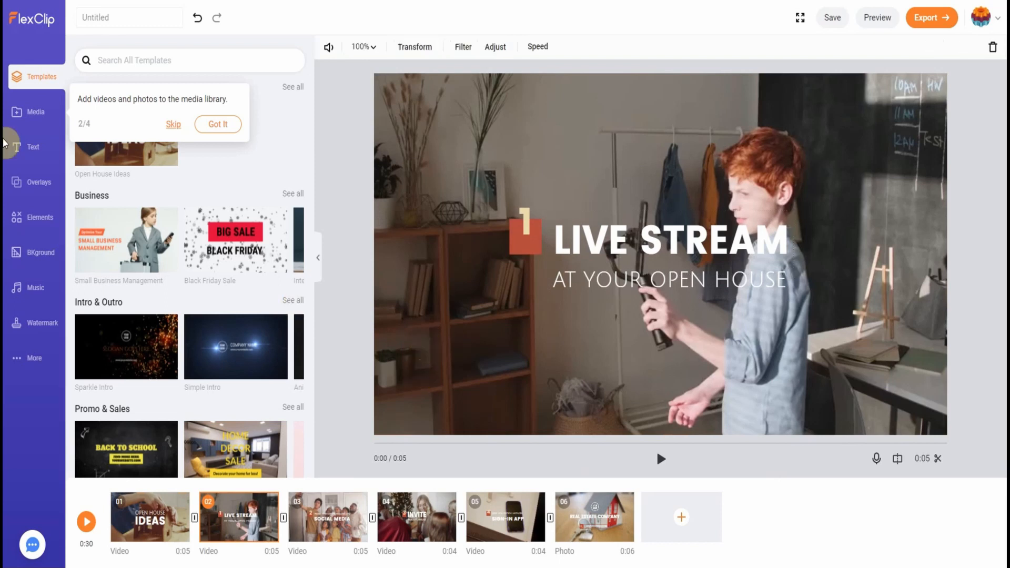
Step: Look over the stock video and stock photo categories available for adding media, and close the stock library
click(42, 116)
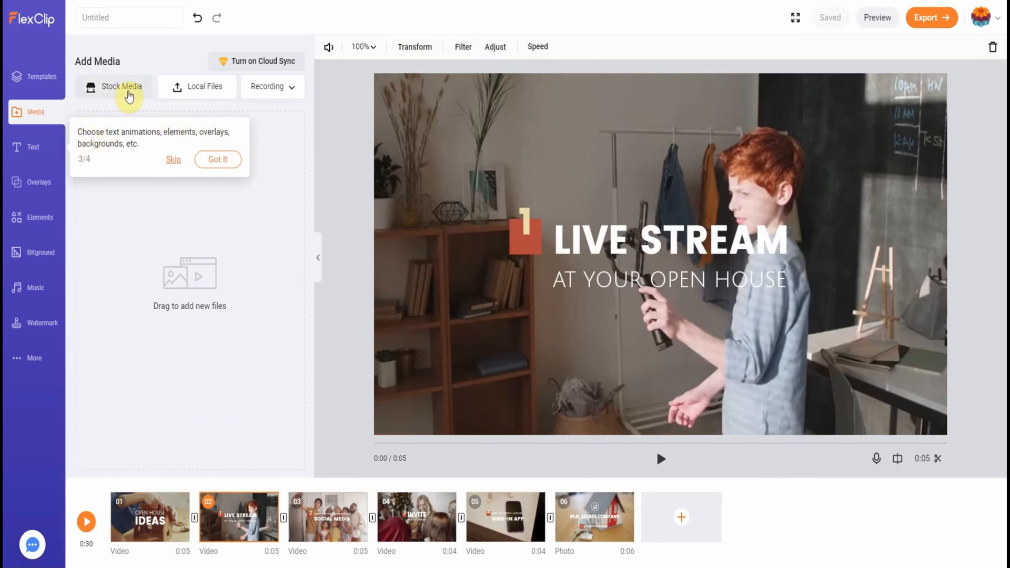
click(128, 95)
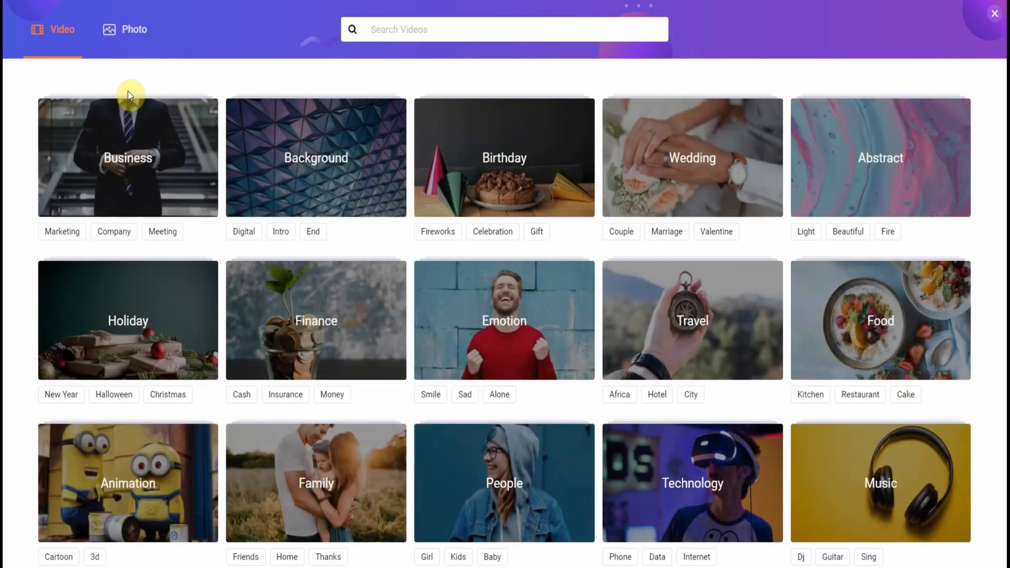
click(132, 38)
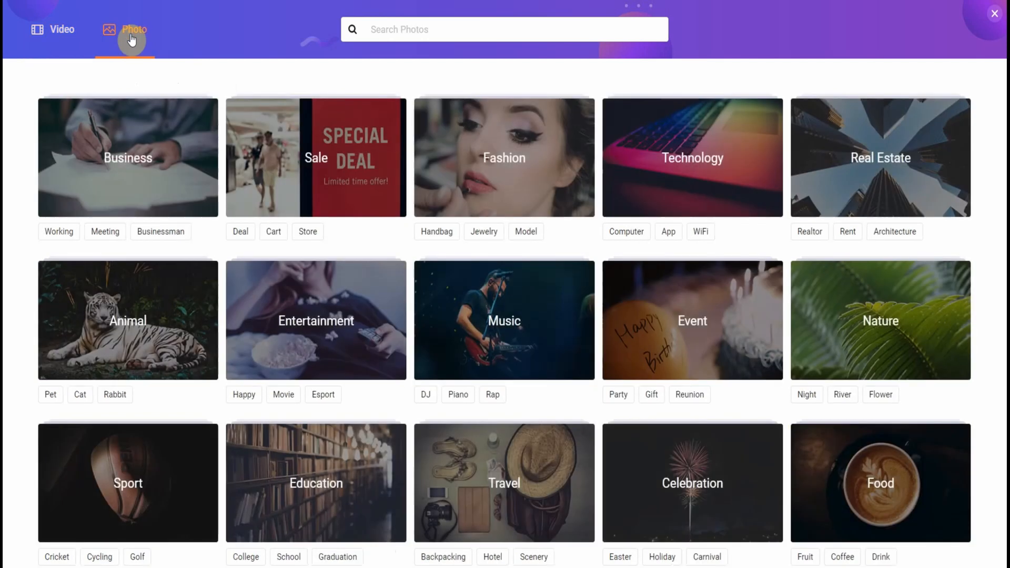
click(62, 37)
click(995, 13)
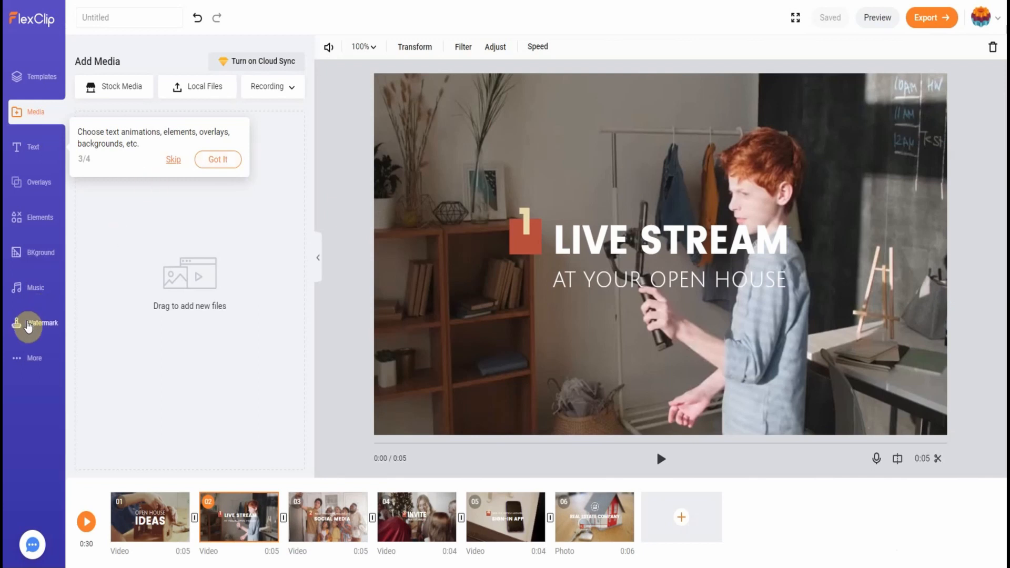
Step: Look through the stock background categories and acknowledge the remaining editor tips
click(39, 254)
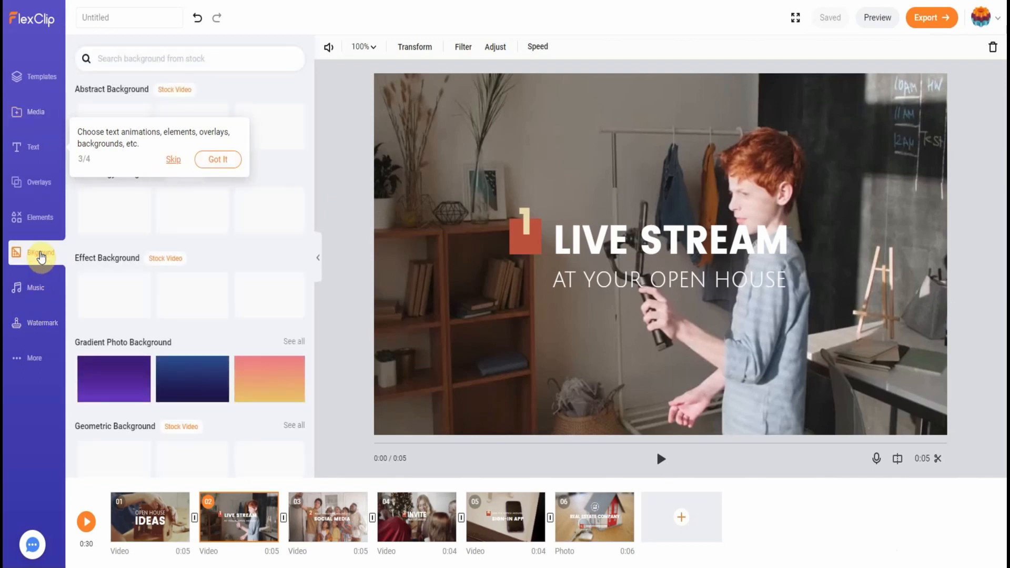
scroll(244, 309, down, 3)
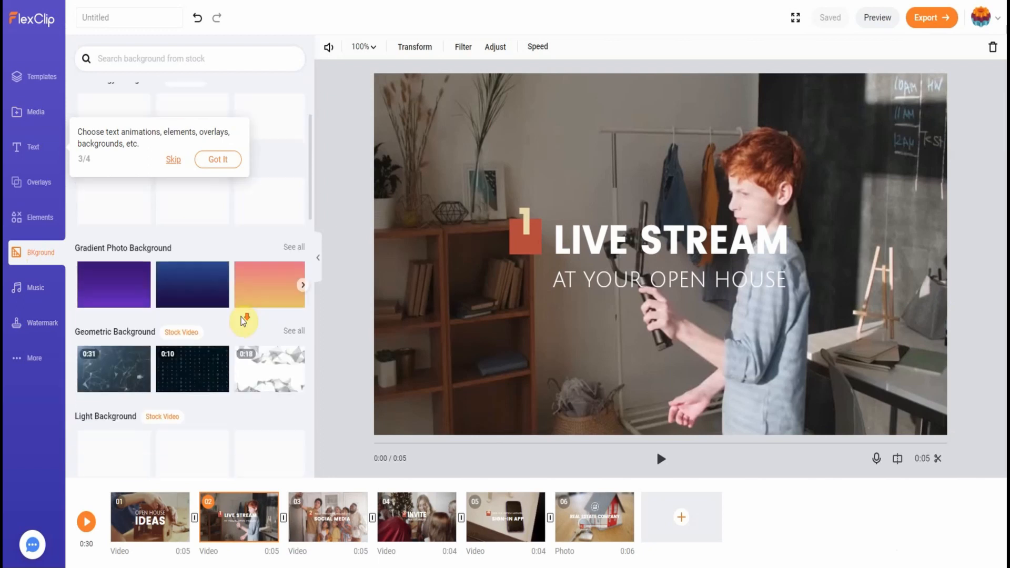
scroll(243, 328, down, 7)
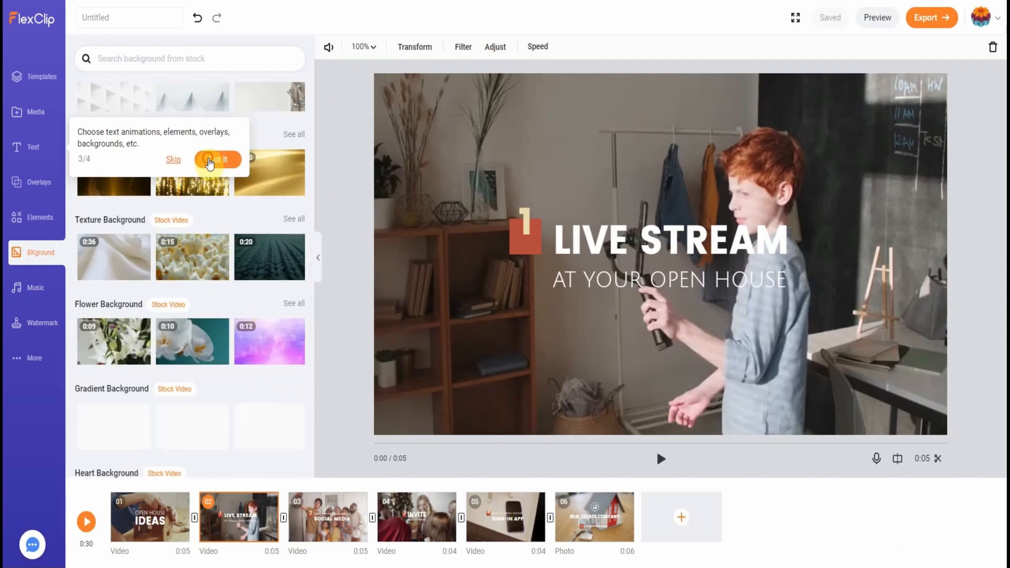
click(210, 159)
click(332, 256)
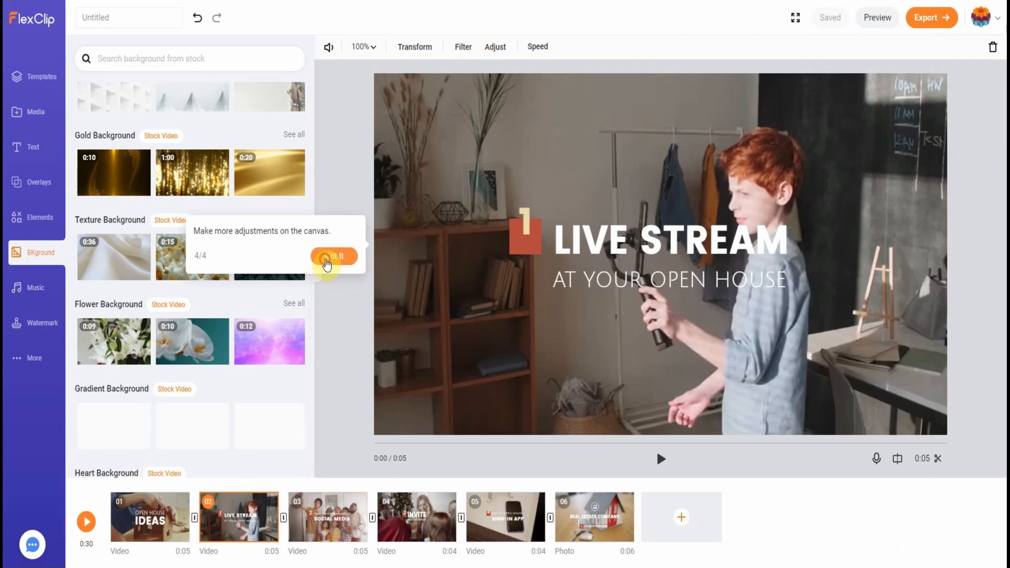
scroll(258, 400, down, 2)
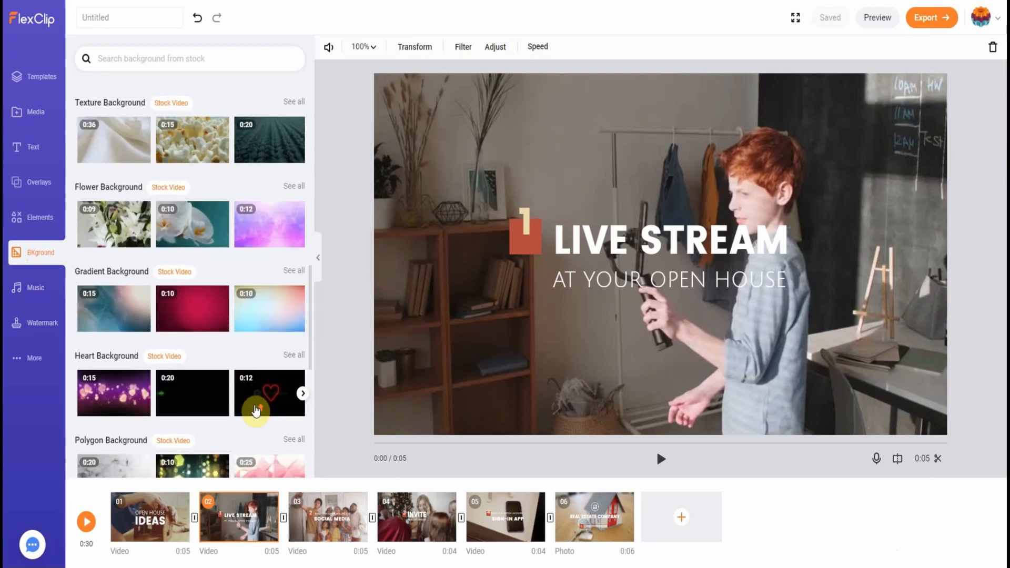
scroll(237, 379, up, 3)
scroll(210, 337, up, 4)
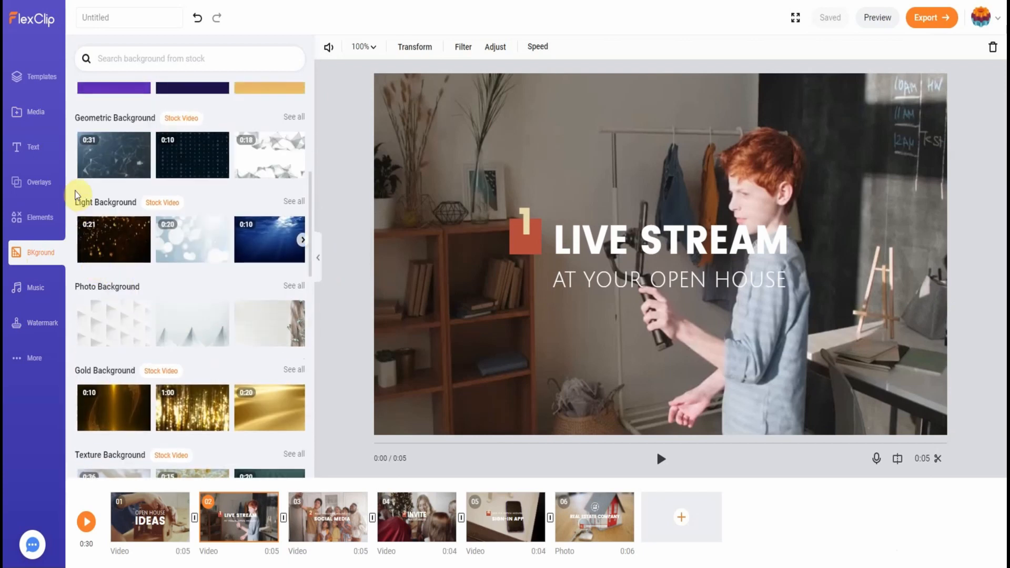
Step: Look through the text styles, overlays, elements and the template's music settings
click(32, 151)
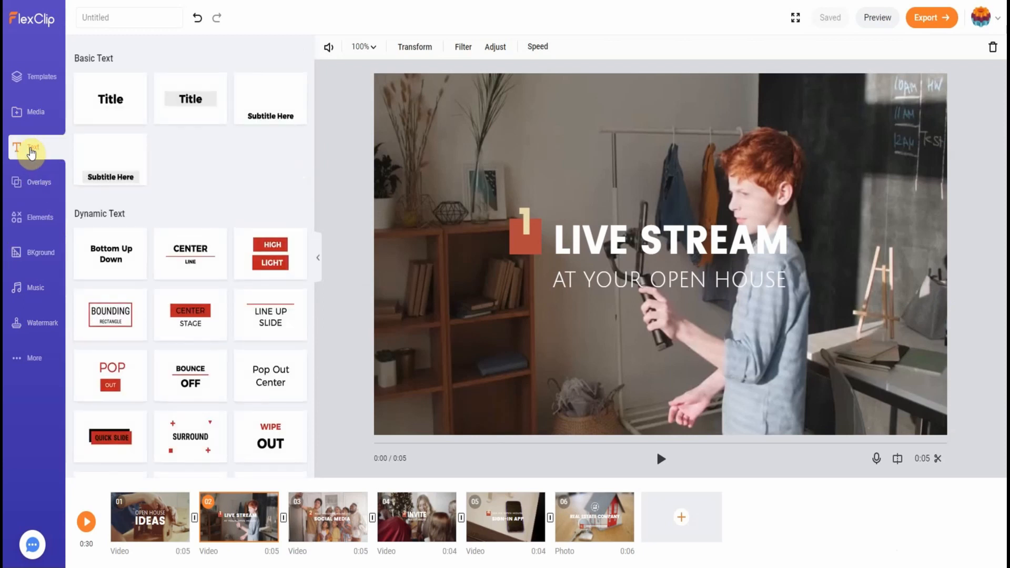
click(34, 184)
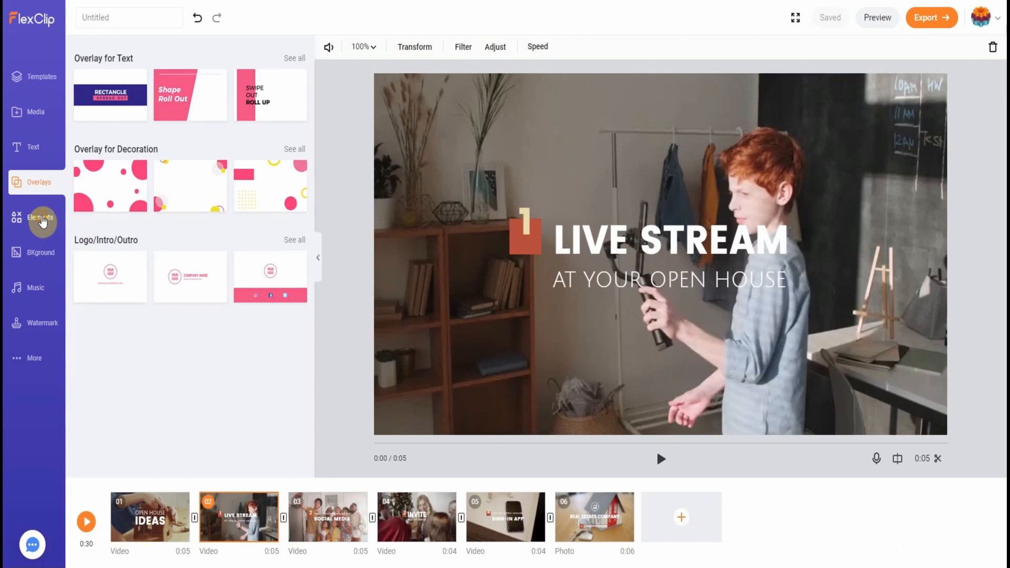
click(42, 220)
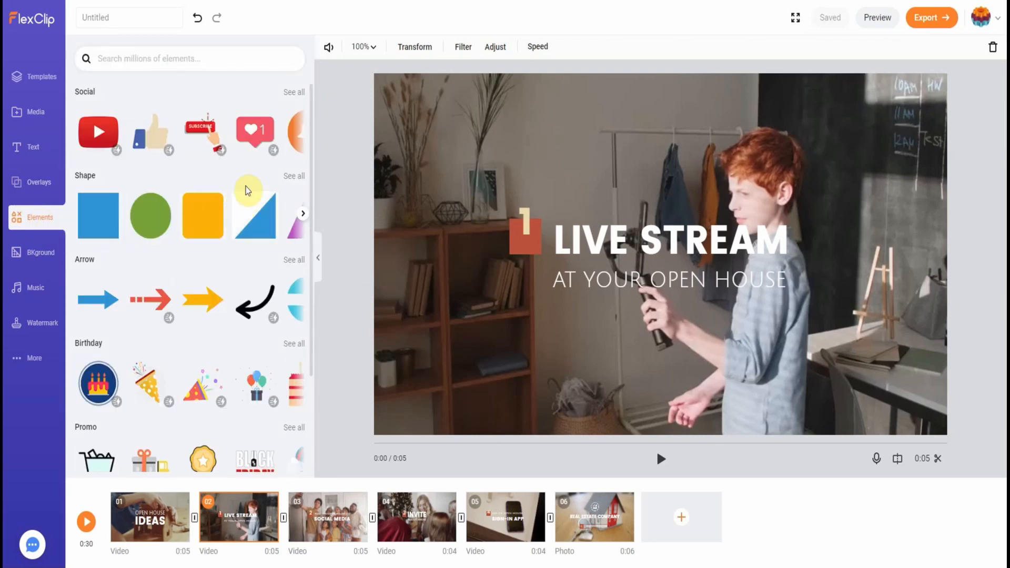
scroll(245, 181, down, 3)
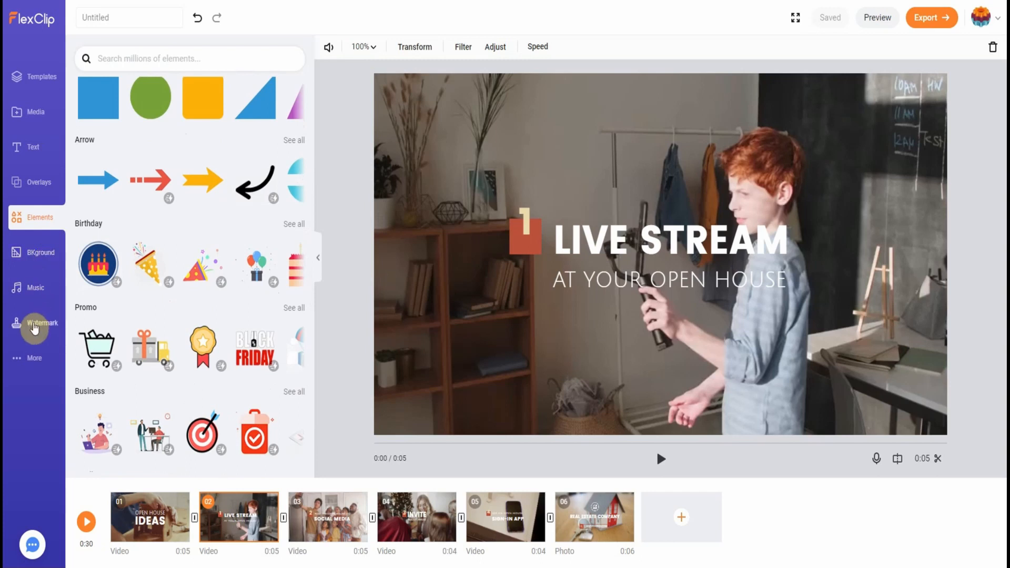
click(32, 291)
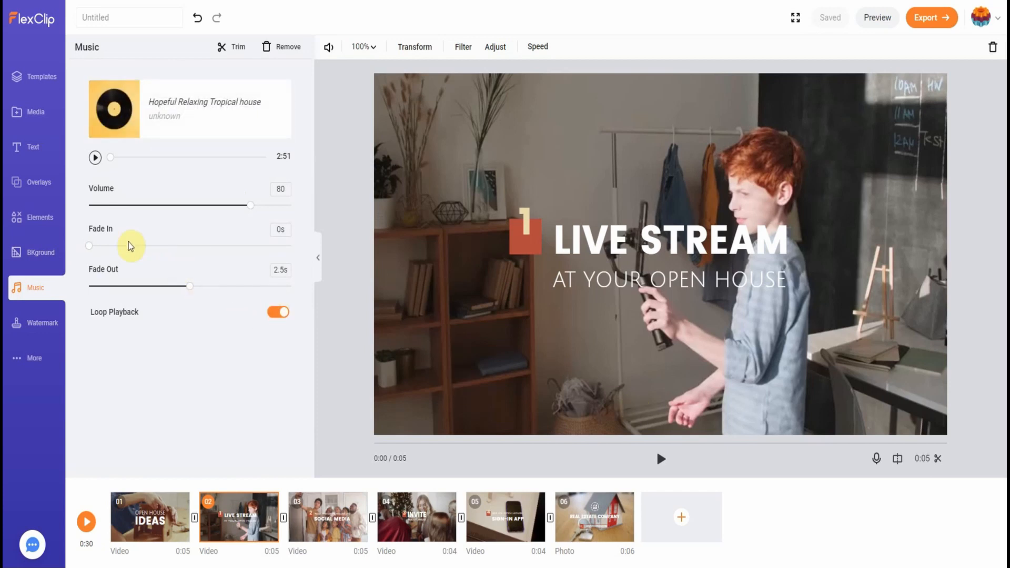
Step: Return to the dashboard, view the edit modes offered for a project from scratch, and close the choice
click(33, 27)
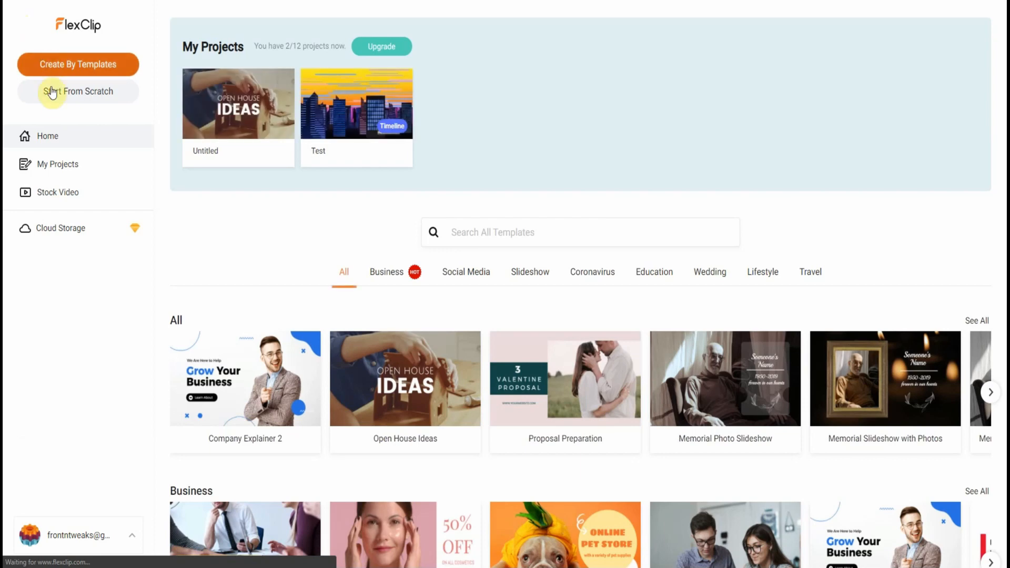
click(53, 94)
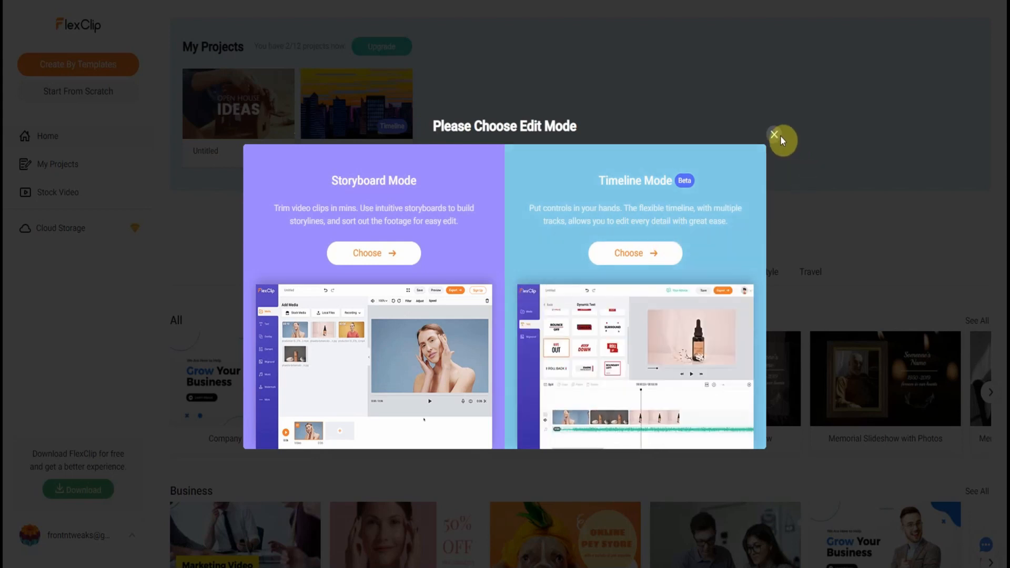
click(781, 136)
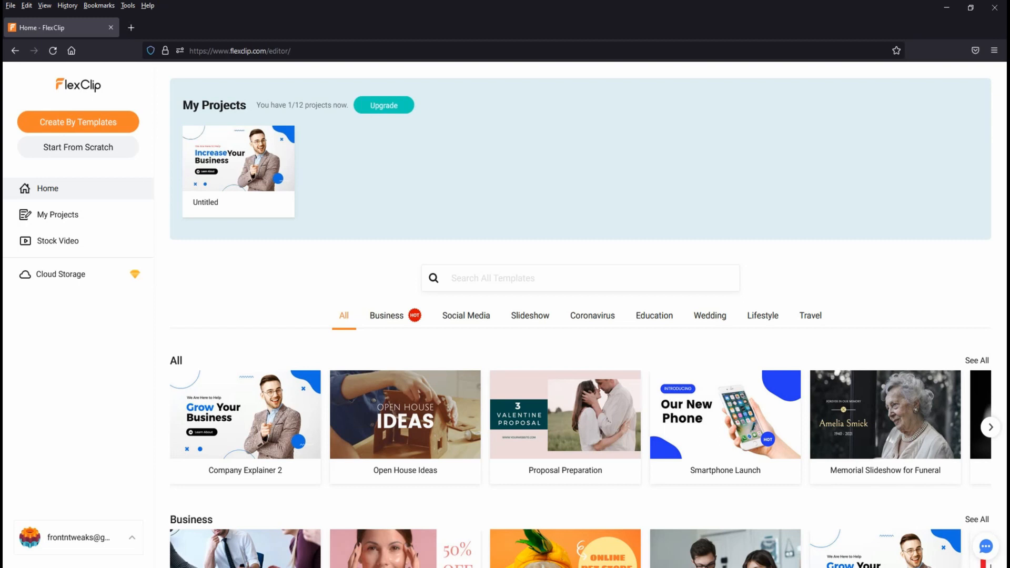
Step: Start a new project from scratch in Timeline Mode
click(65, 152)
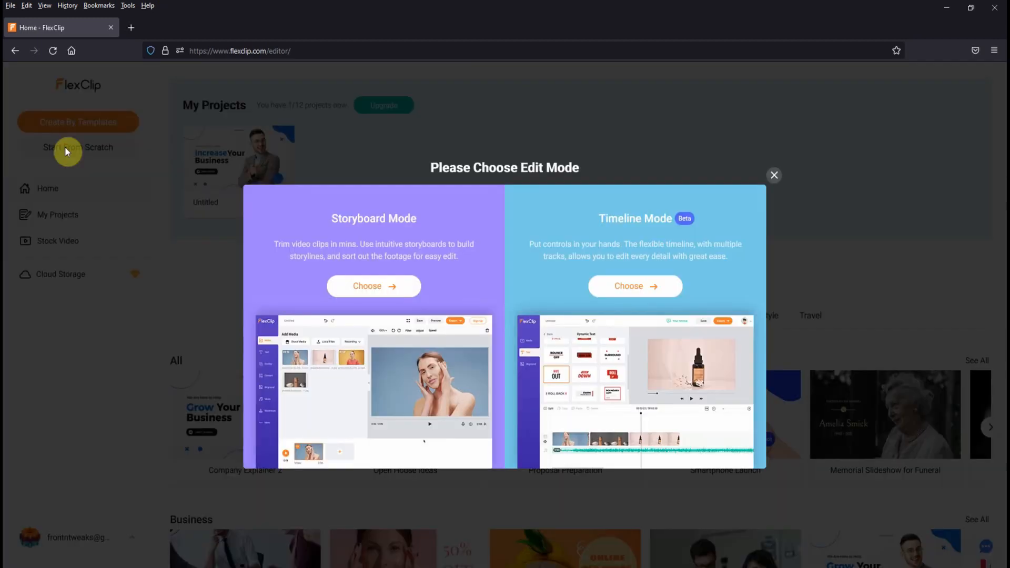
mouse_move(395, 282)
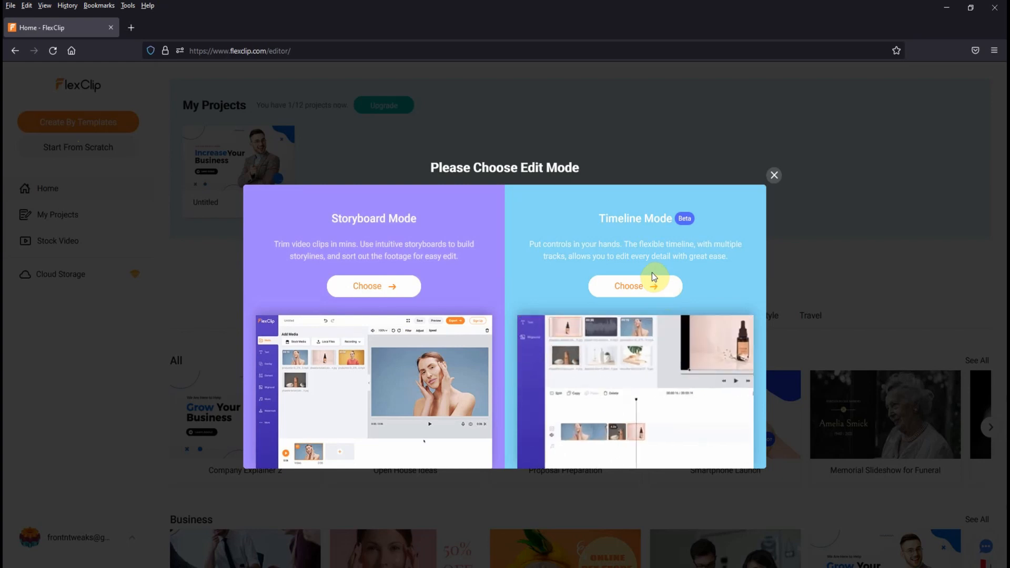
click(644, 289)
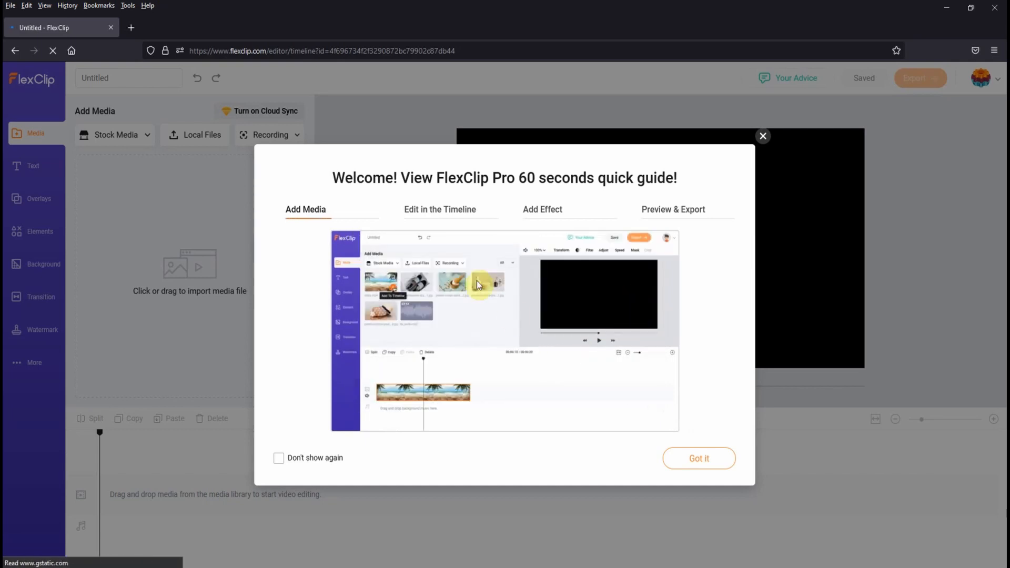
Step: View the quick guide's Edit in the Timeline, Add Effect and Preview & Export sections, and close the guide
click(469, 213)
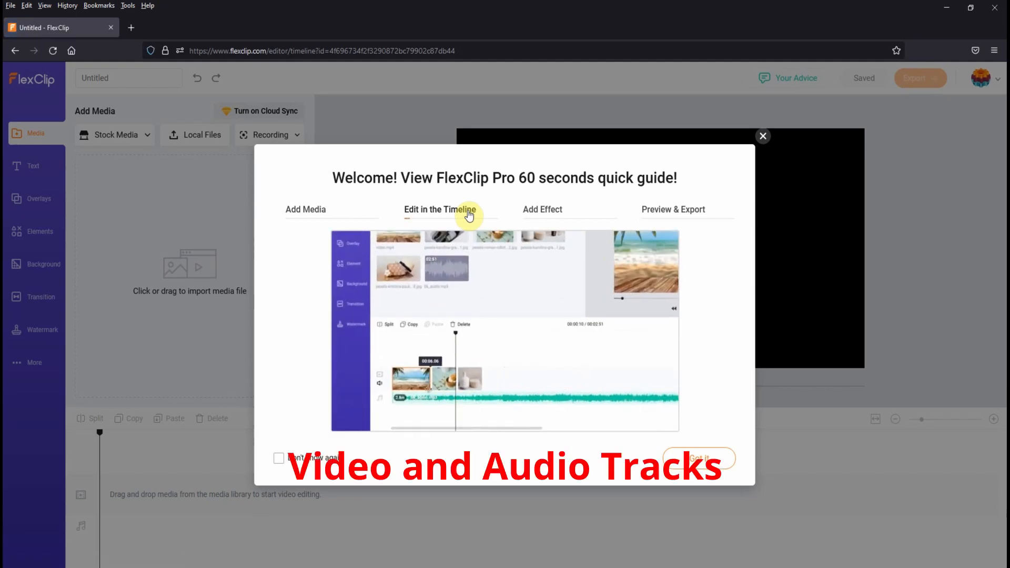
click(540, 216)
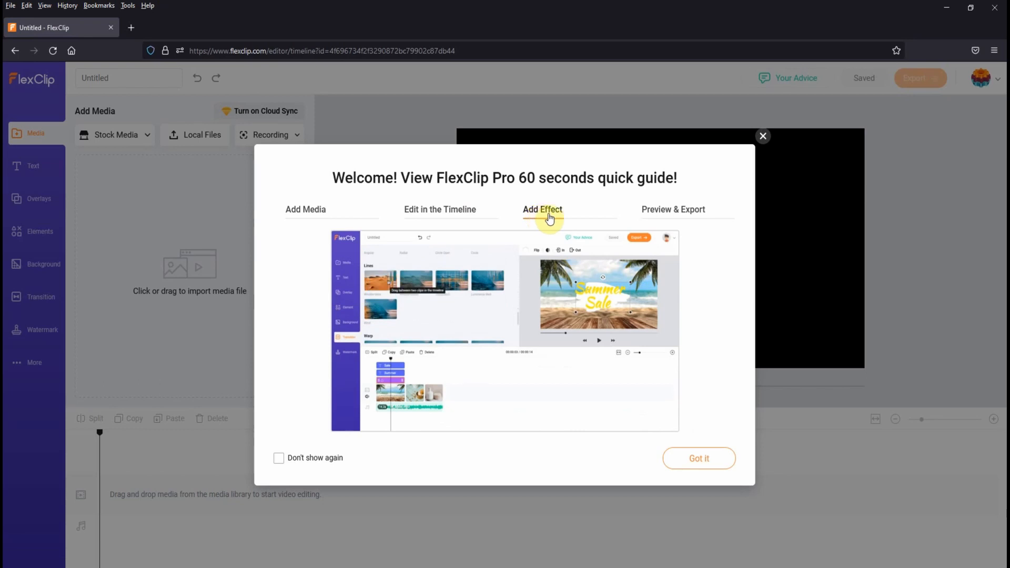
click(665, 215)
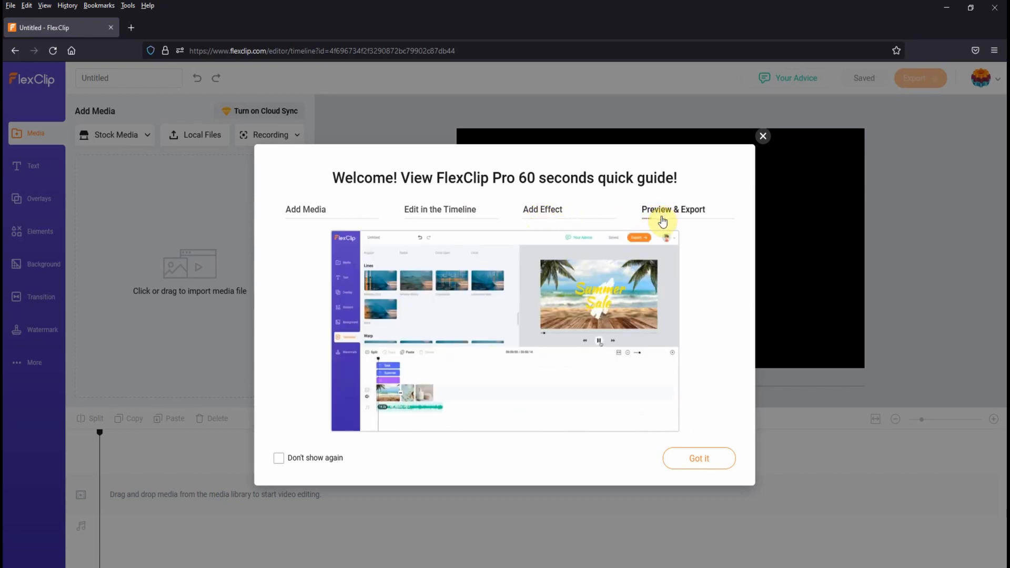
click(763, 137)
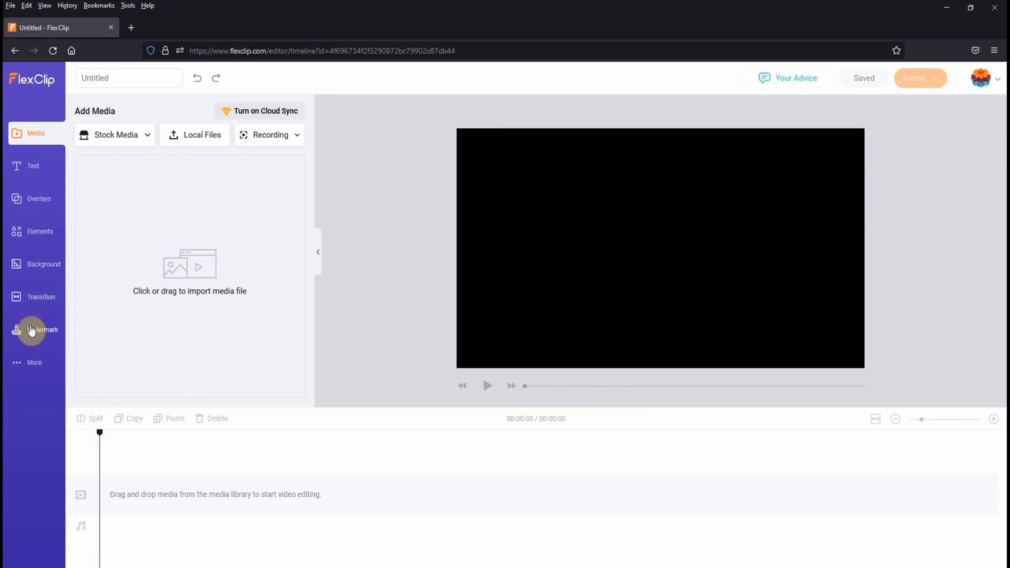
Step: View the project's aspect ratio choices and the recording options for adding media
click(21, 367)
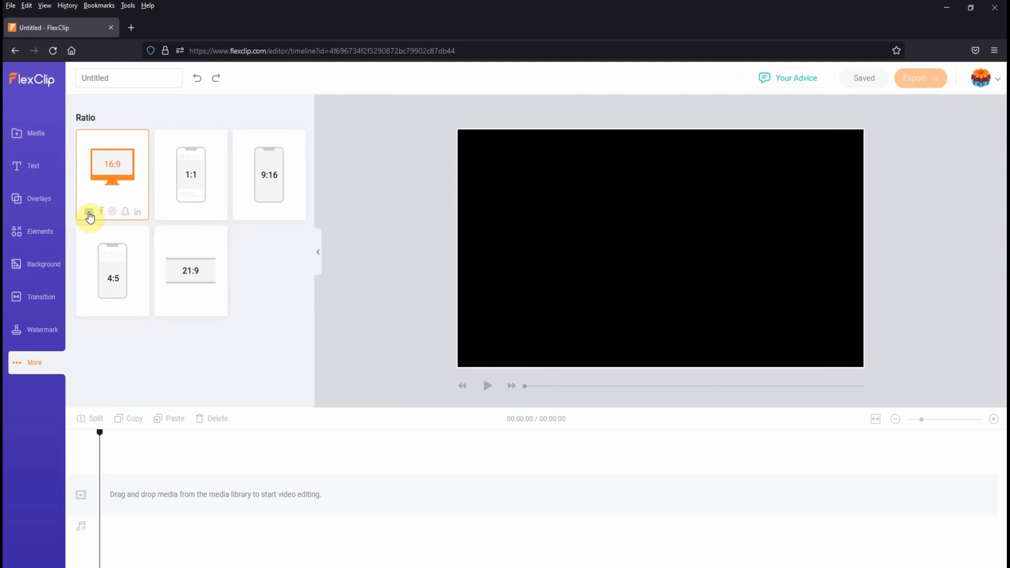
click(43, 140)
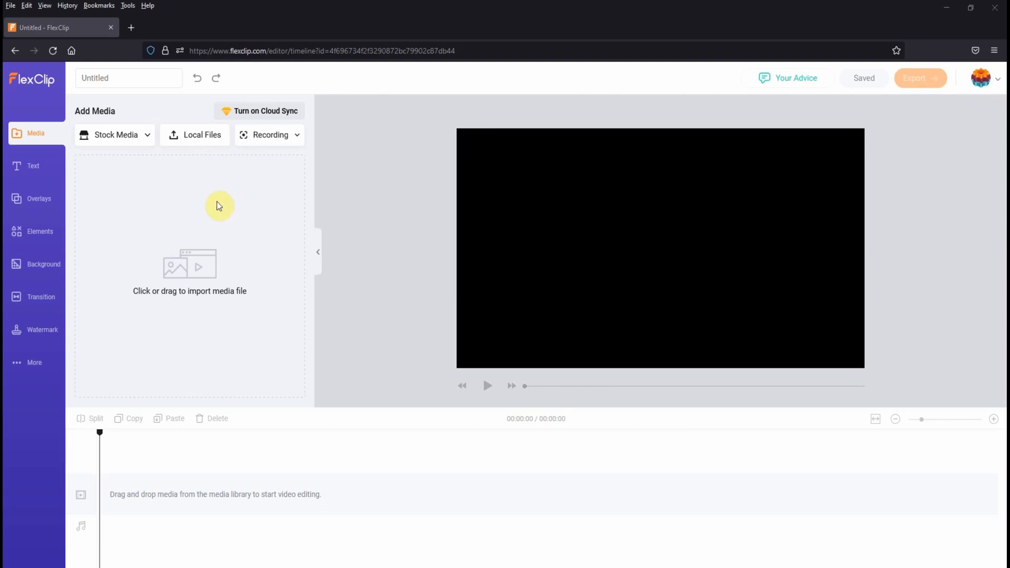
click(293, 139)
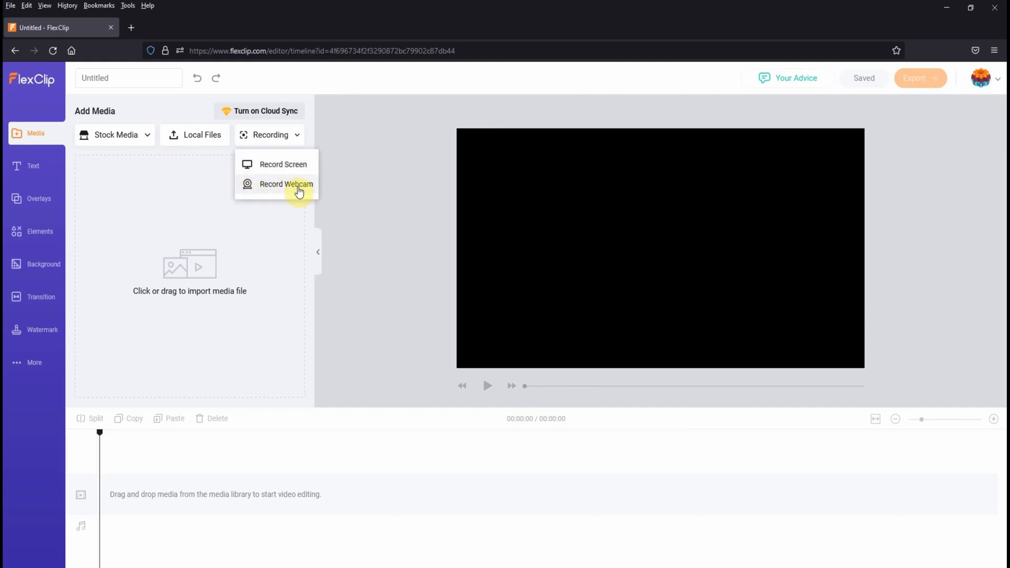
click(184, 194)
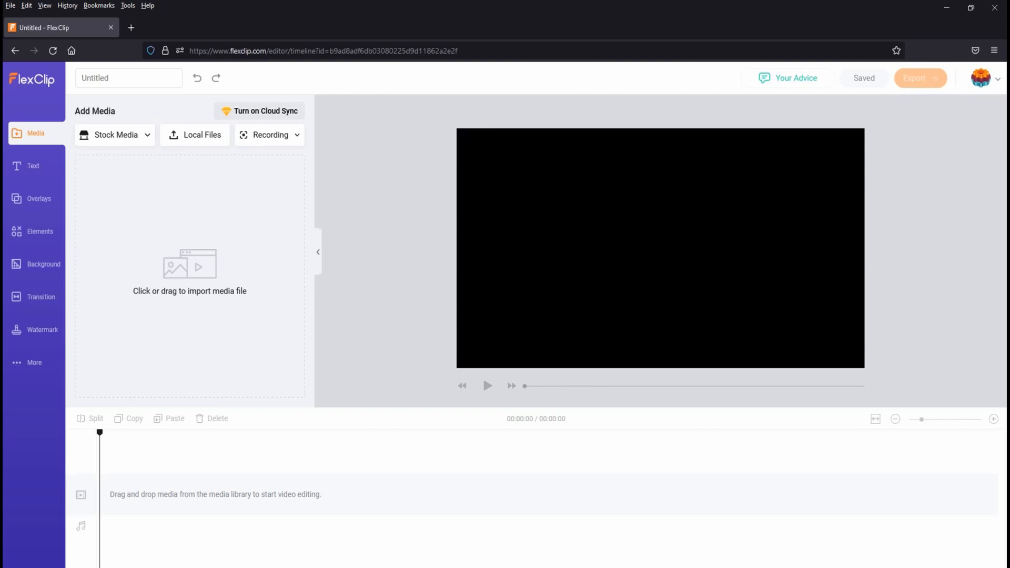
Step: Rename the untitled project as "Test"
click(99, 78)
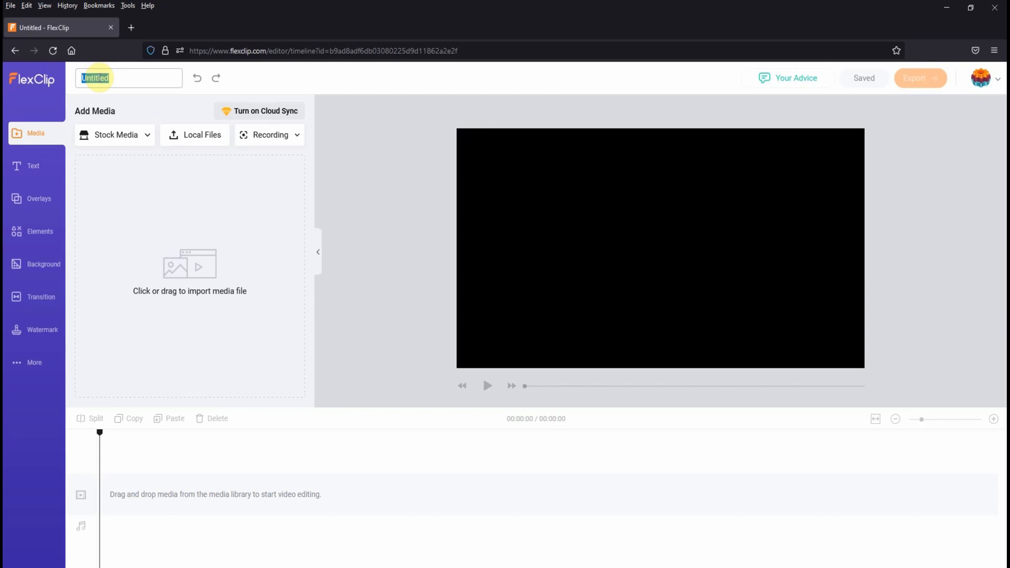
text(Test)
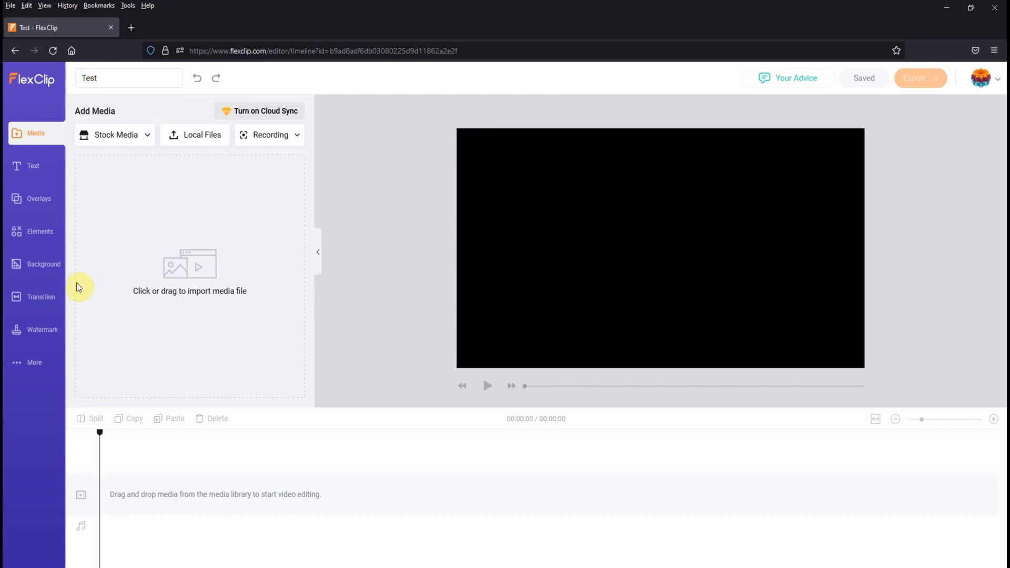
Step: Check which stock media types and recording sources can be added to the "Test" project
click(149, 137)
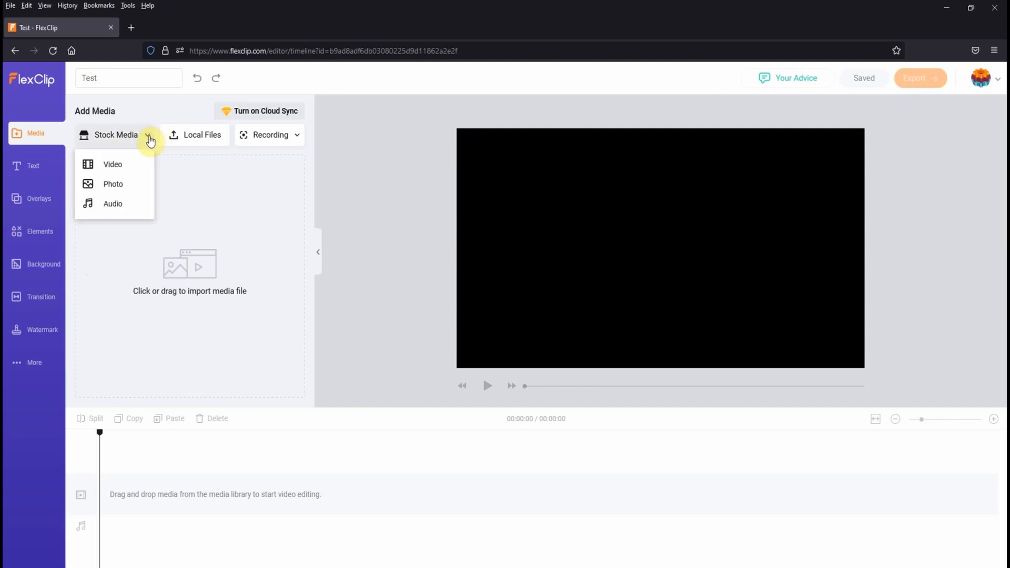
click(149, 137)
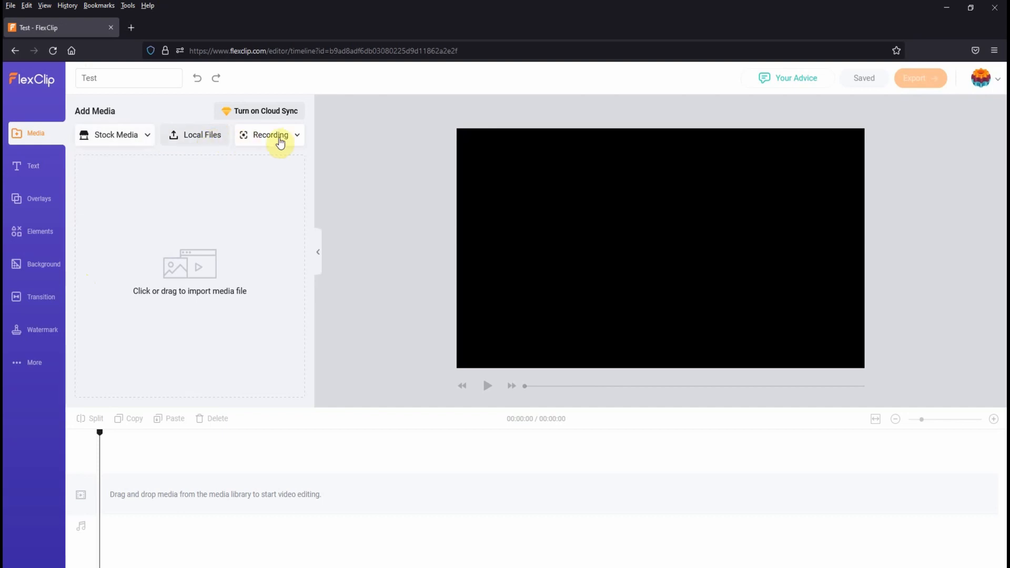
click(298, 138)
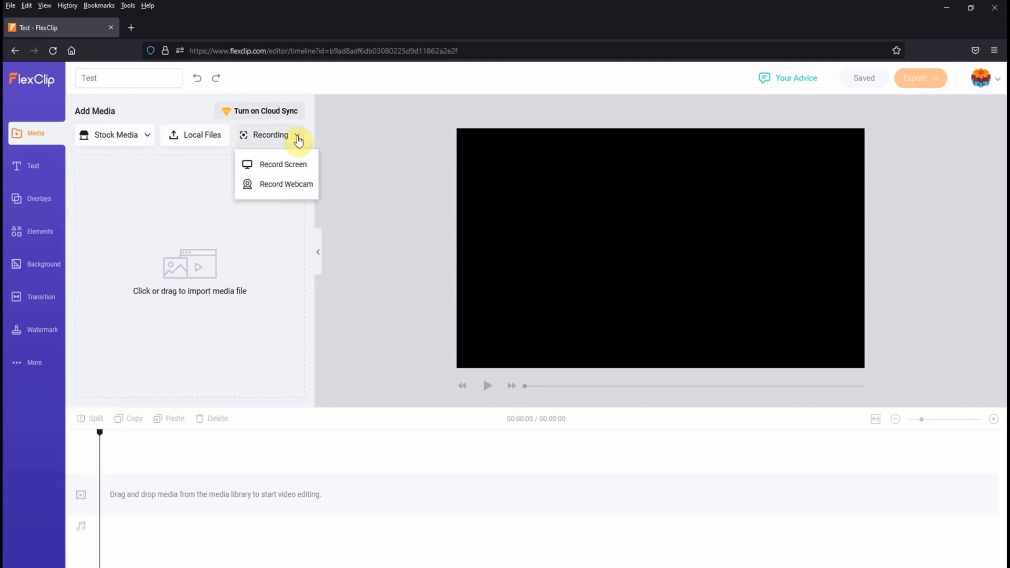
click(298, 137)
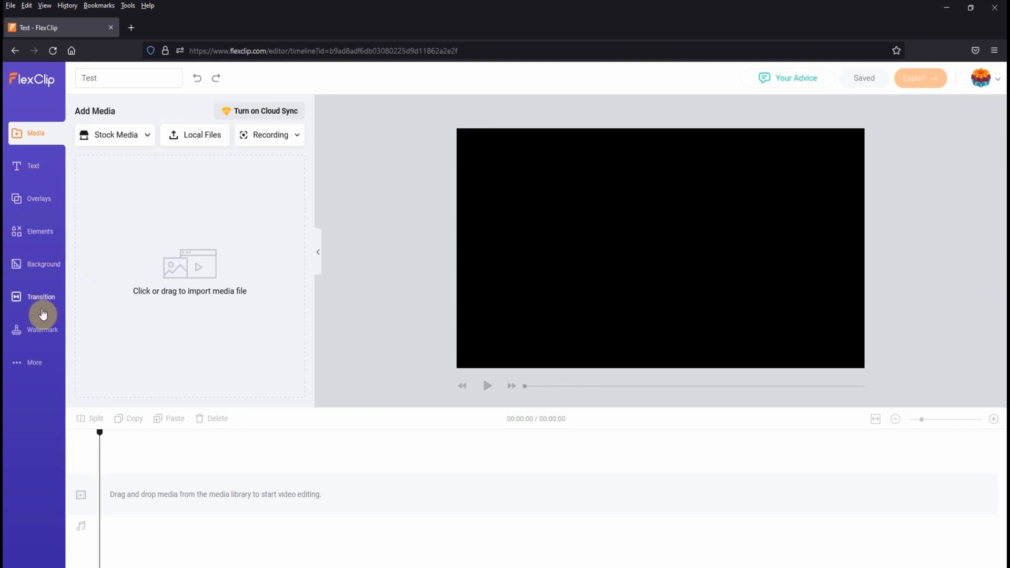
Step: Browse the stock backgrounds and add the animated city skyline with the orange sky from Simple Background to the timeline
click(44, 267)
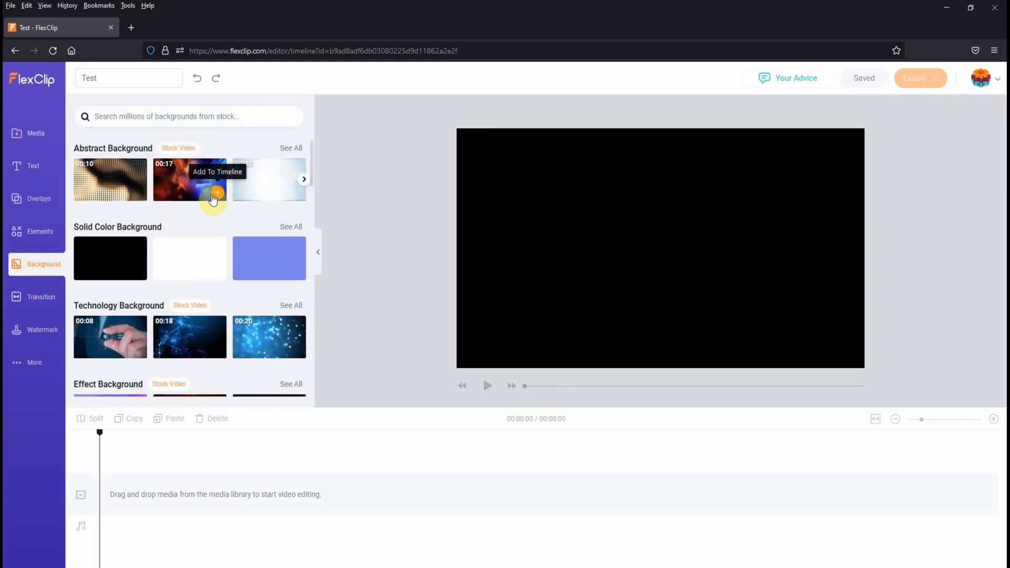
scroll(213, 199, down, 3)
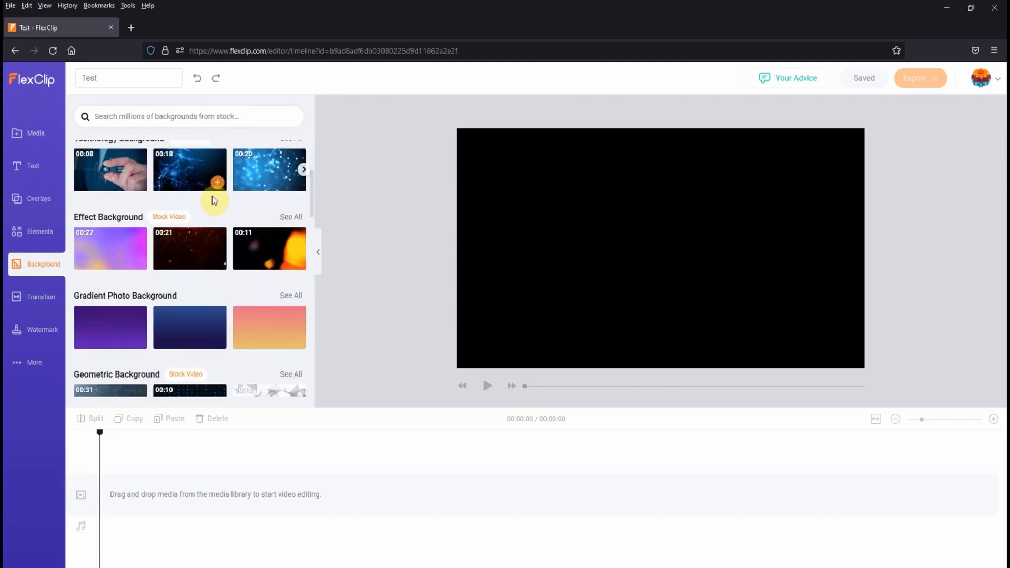
scroll(213, 197, down, 15)
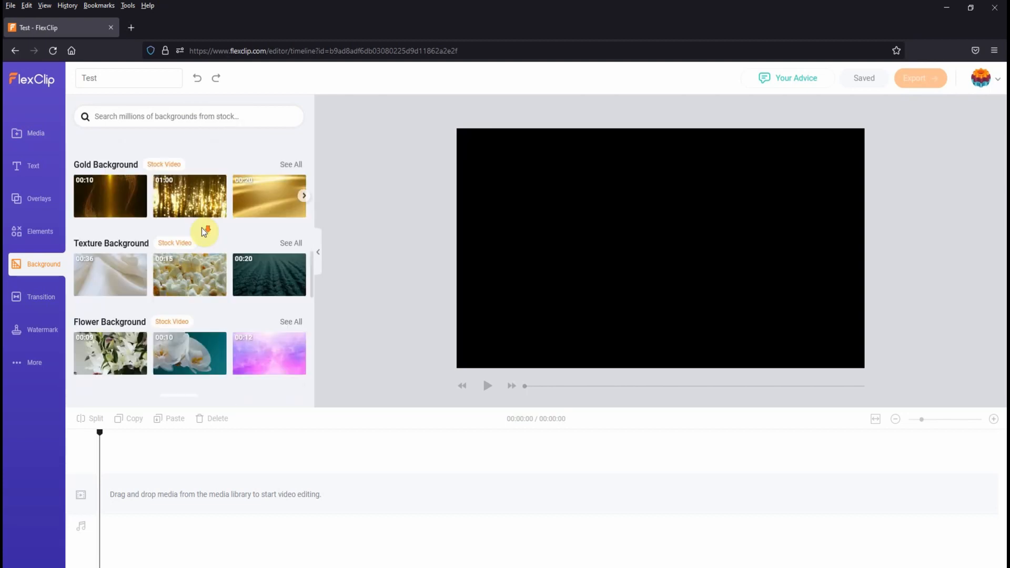
scroll(203, 231, down, 7)
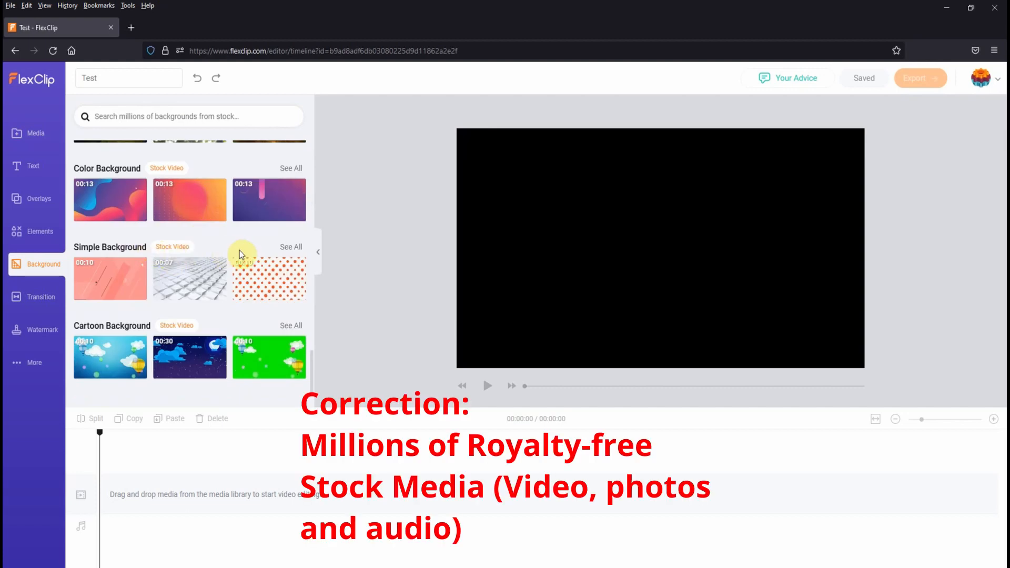
click(288, 247)
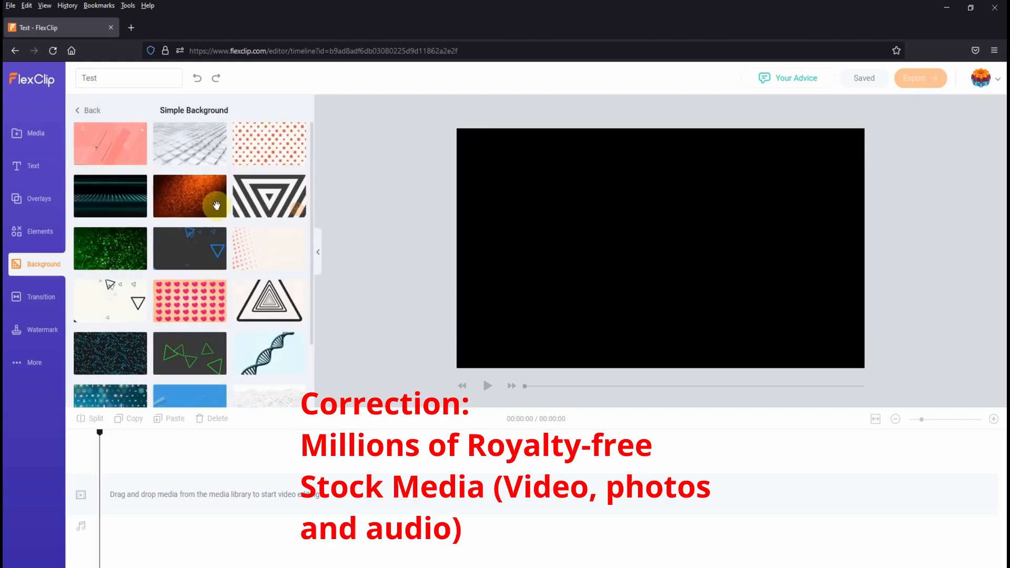
scroll(198, 246, down, 3)
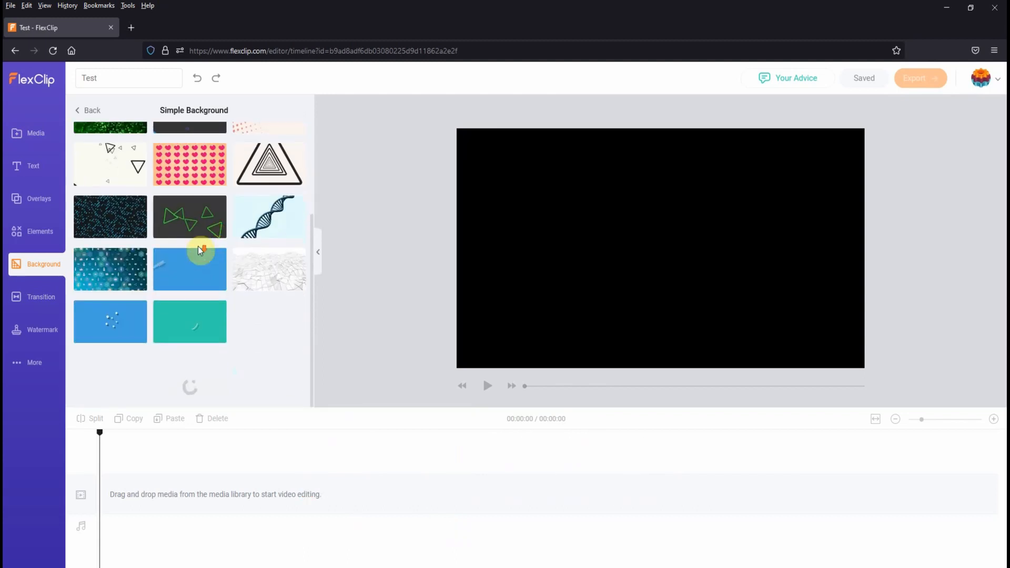
scroll(198, 246, down, 5)
scroll(198, 246, down, 3)
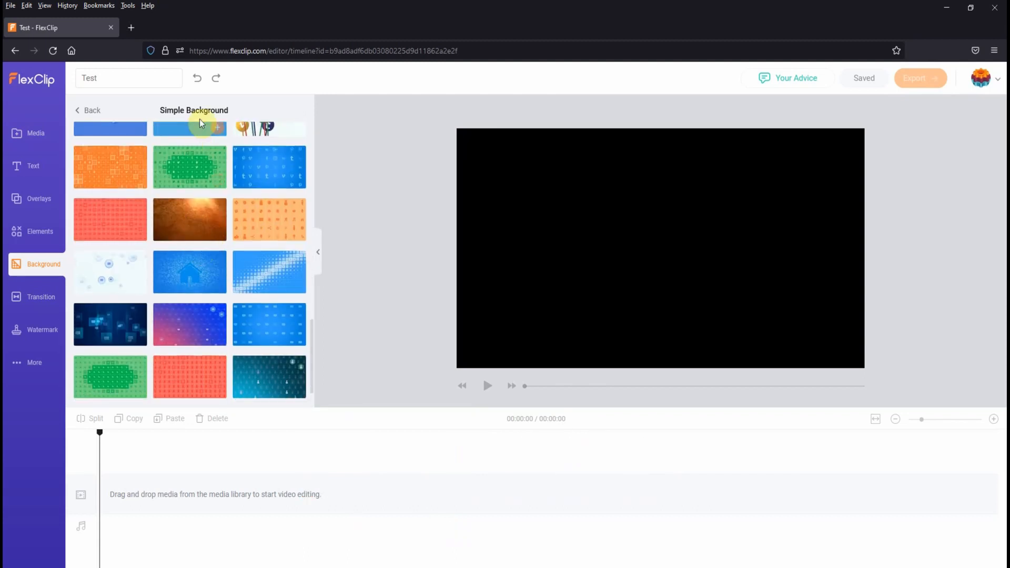
scroll(205, 227, down, 5)
scroll(212, 240, down, 3)
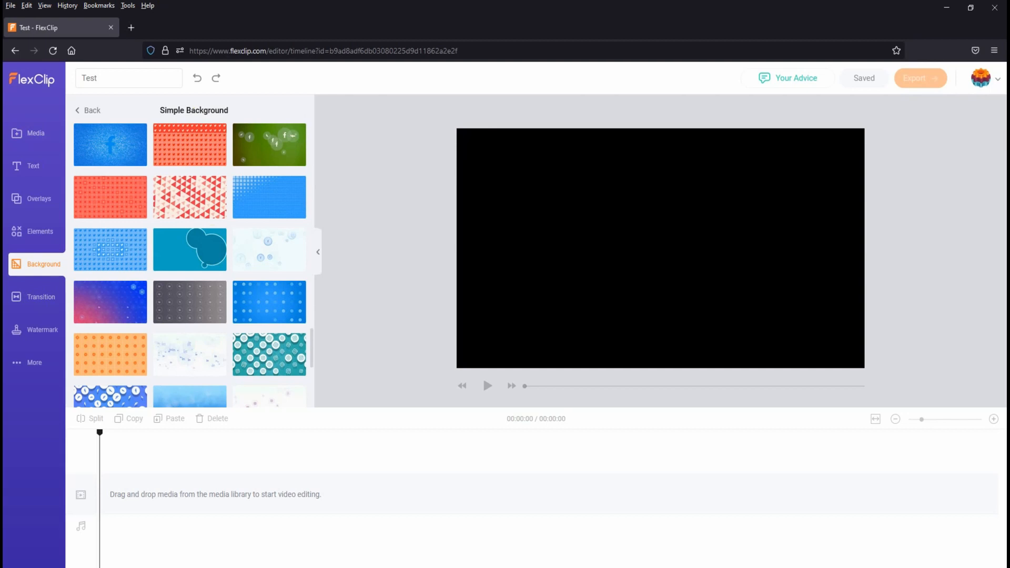
scroll(193, 210, down, 2)
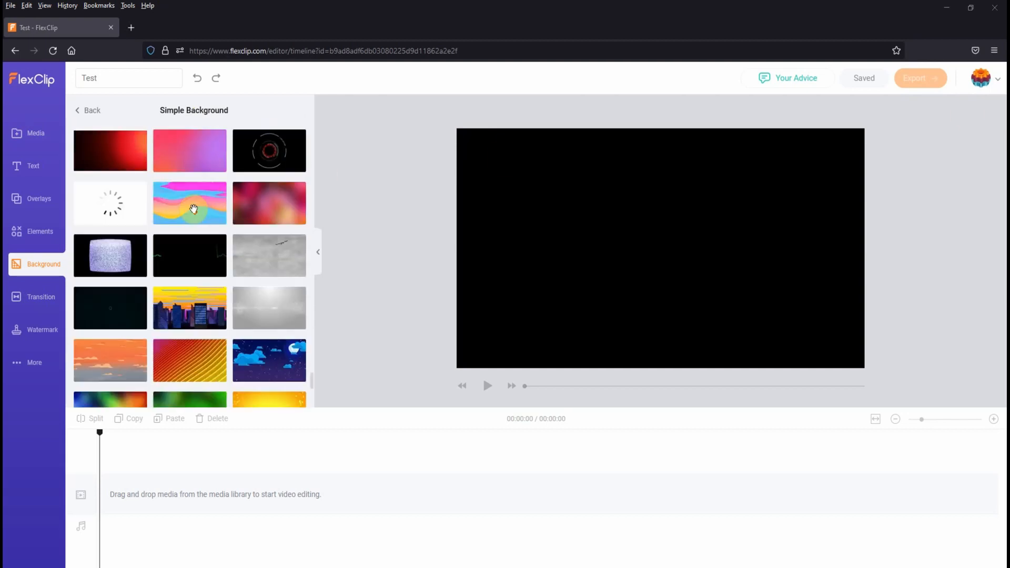
scroll(193, 209, down, 2)
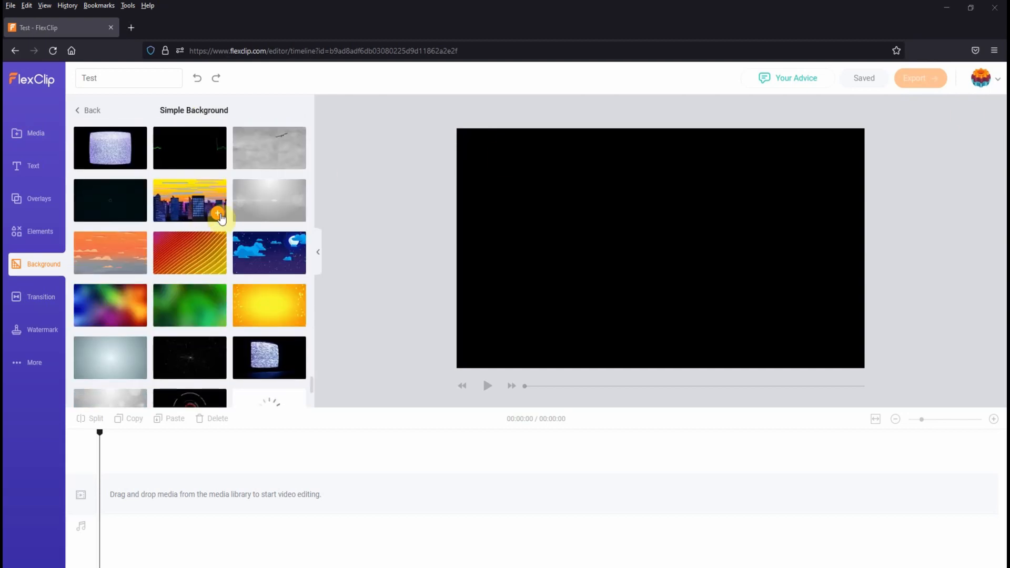
click(218, 214)
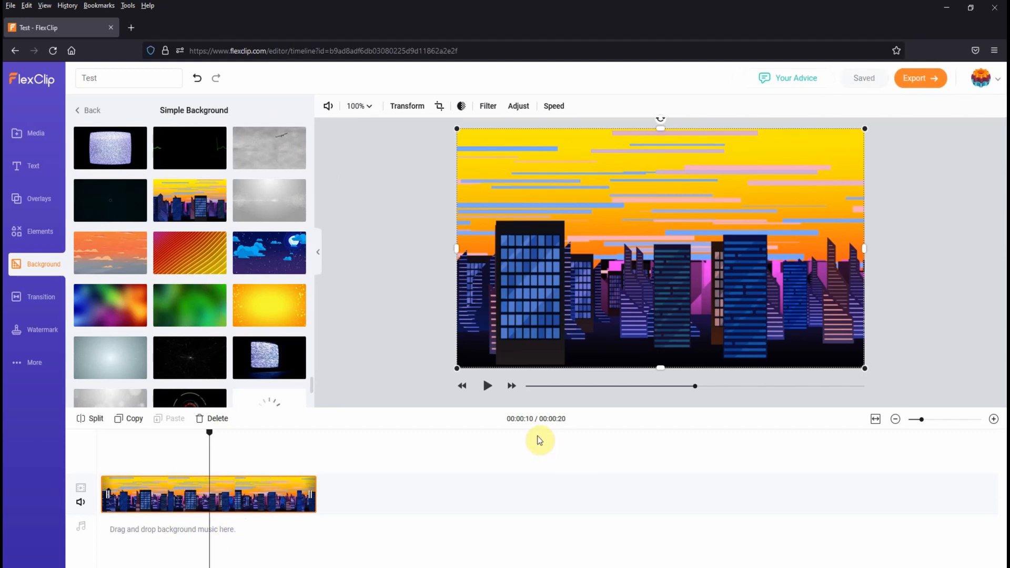
Step: Try zooming the city skyline clip to 104%, and fit it back to the frame at 100%
click(372, 109)
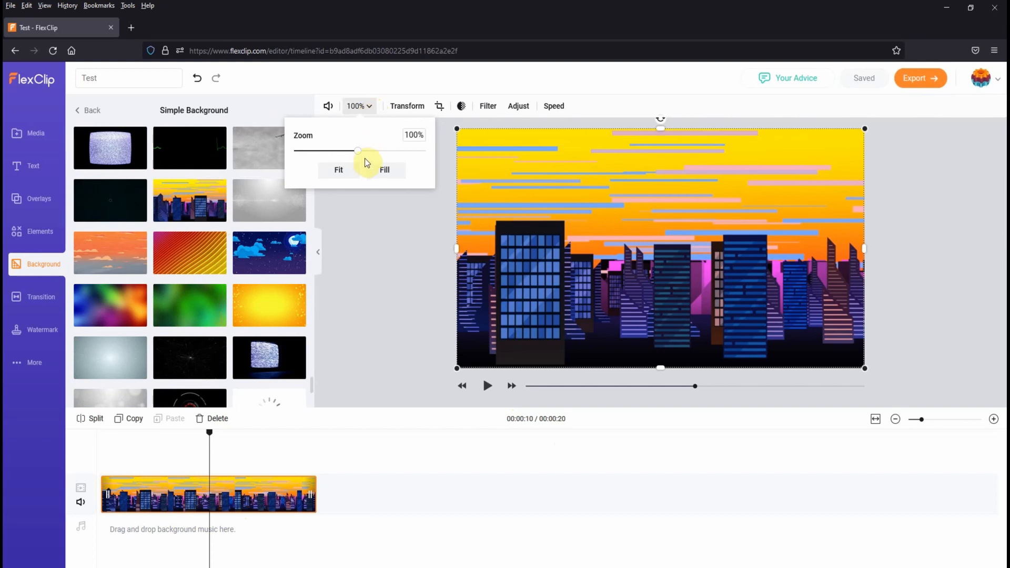
mouse_move(366, 162)
mouse_down()
mouse_move(306, 157)
mouse_move(362, 159)
mouse_up()
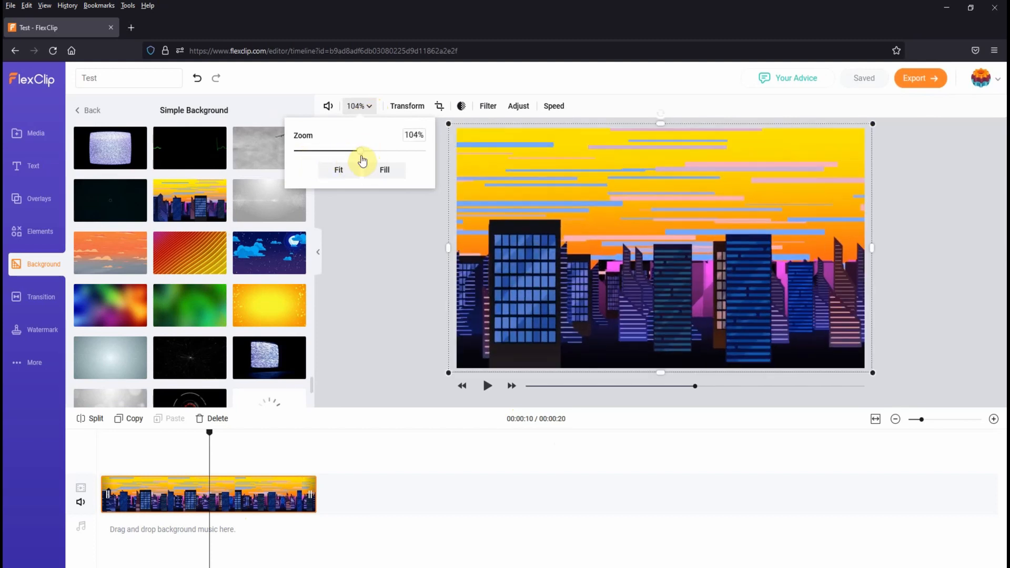
click(406, 137)
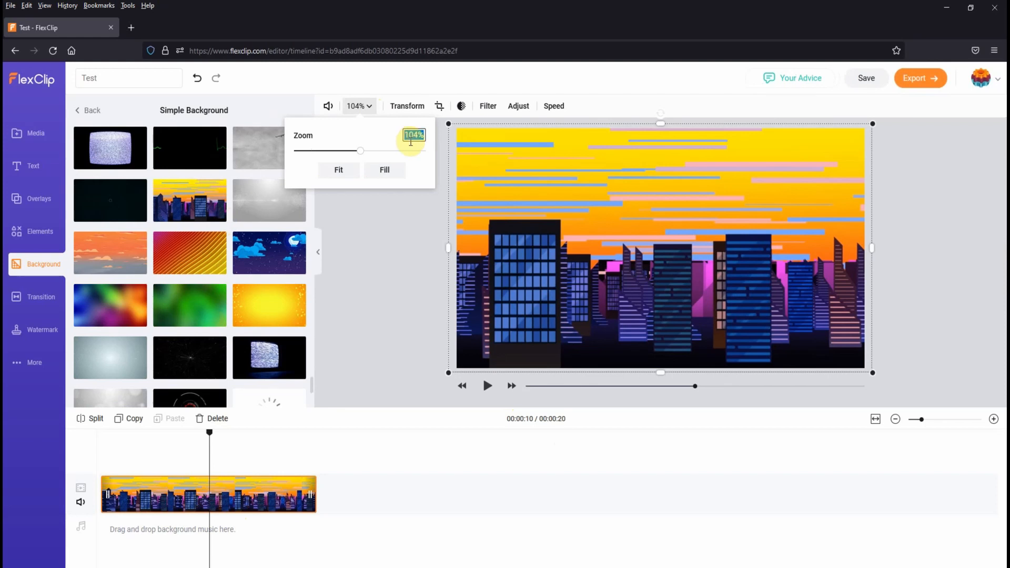
text(1)
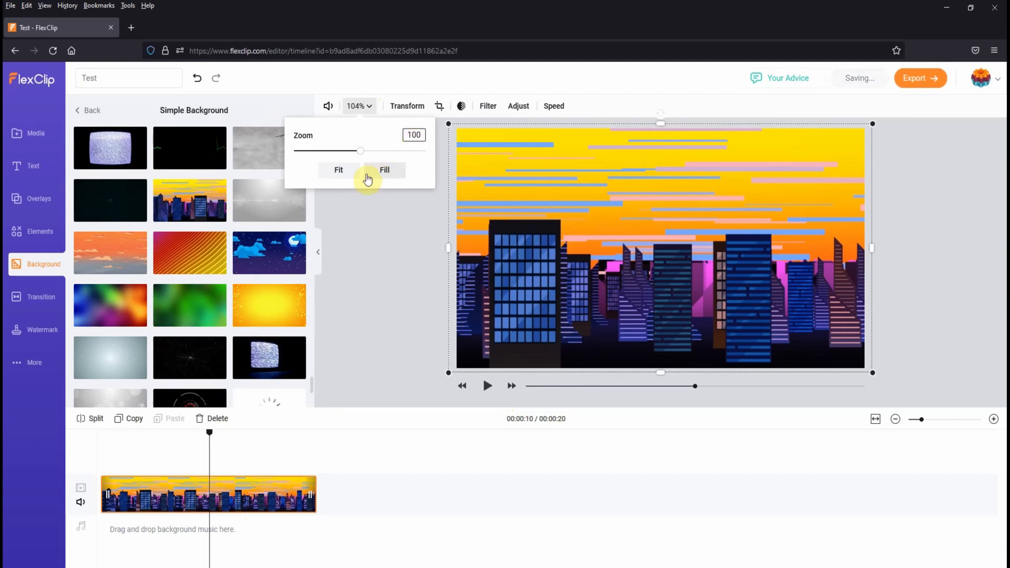
click(341, 172)
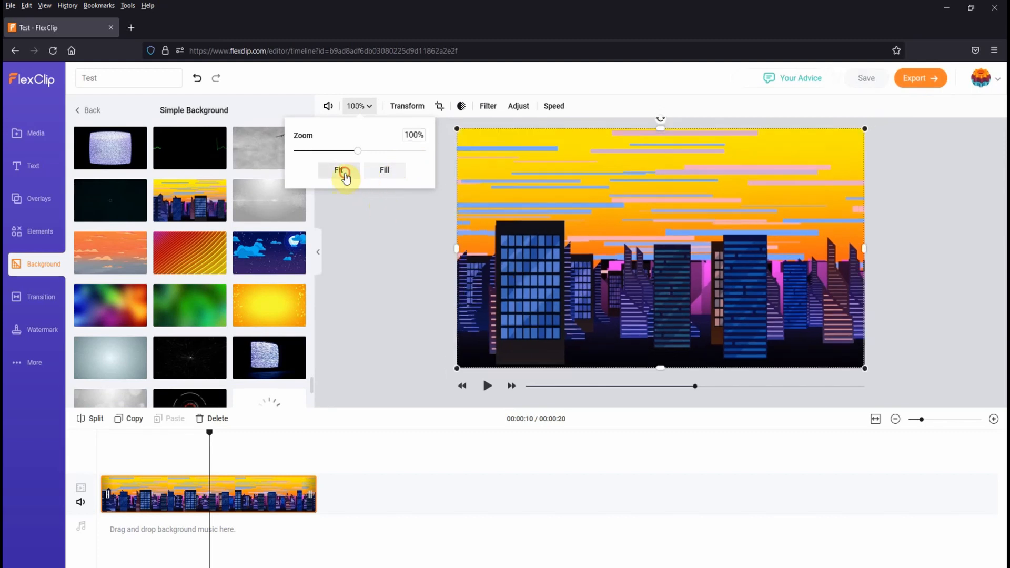
Step: View the skyline clip's rotate and flip options, and try 99% opacity before restoring it to 100%
click(412, 107)
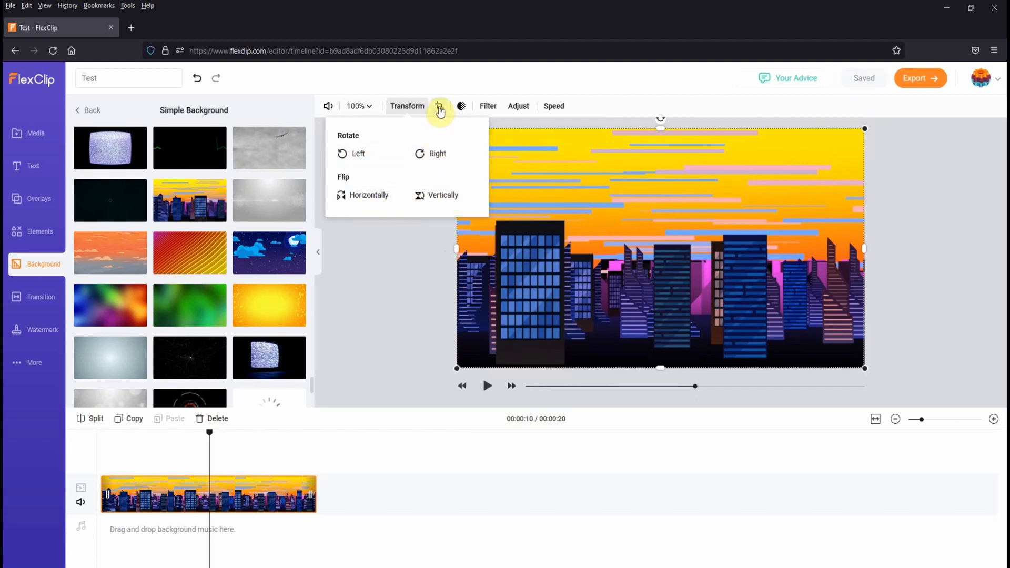
click(461, 108)
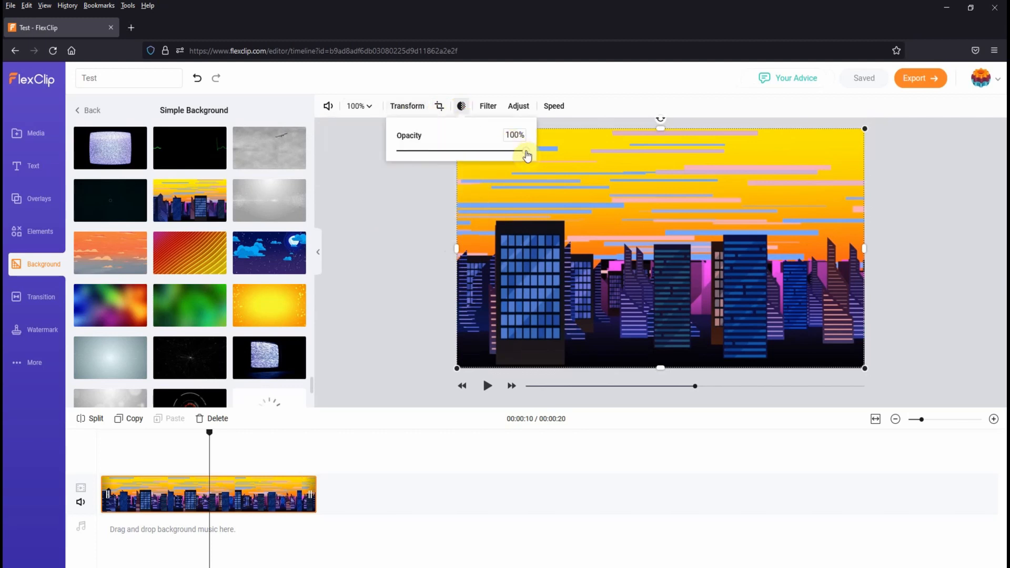
mouse_move(526, 152)
mouse_down()
mouse_move(442, 159)
mouse_move(528, 161)
mouse_up()
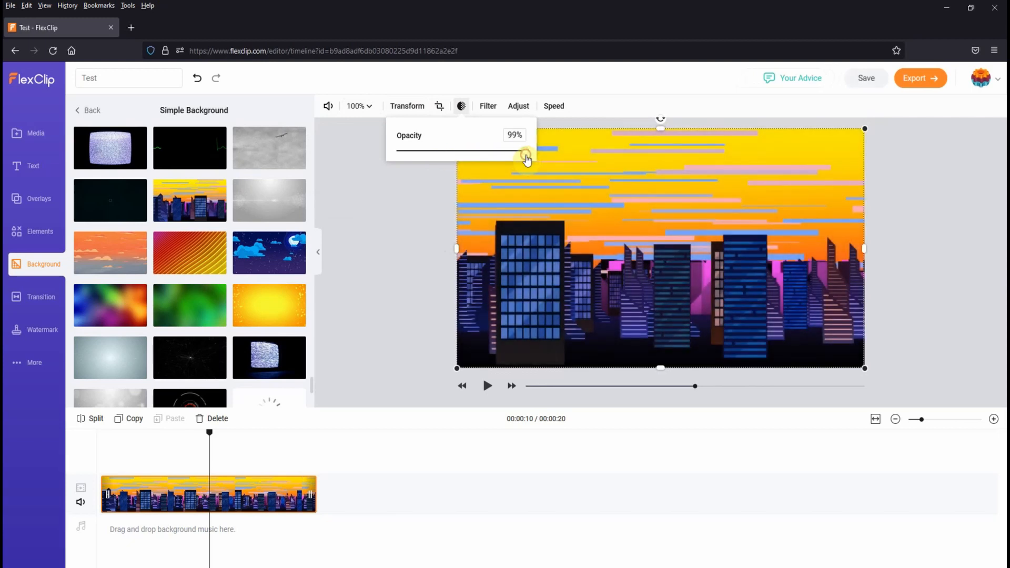
click(514, 135)
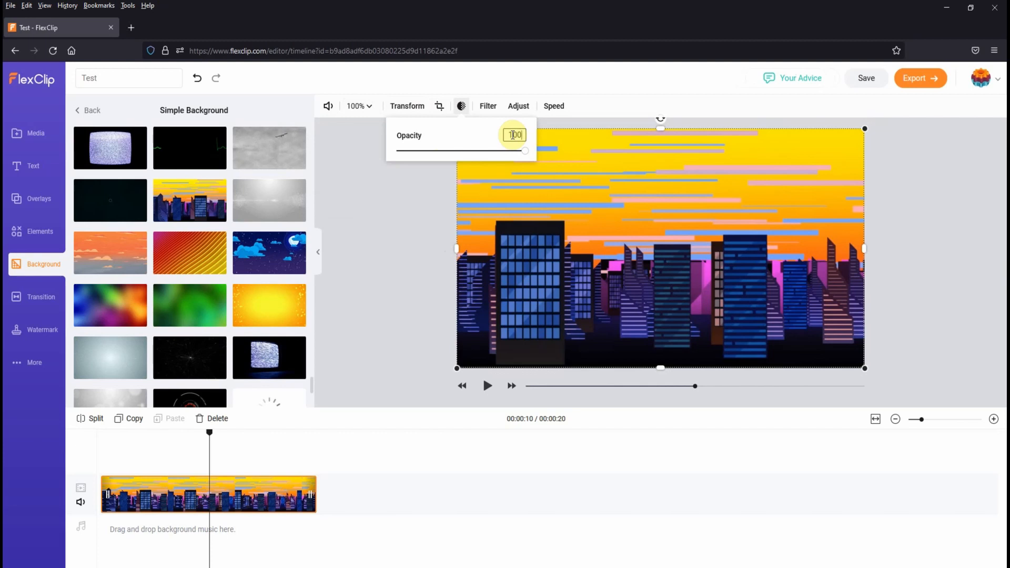
click(438, 196)
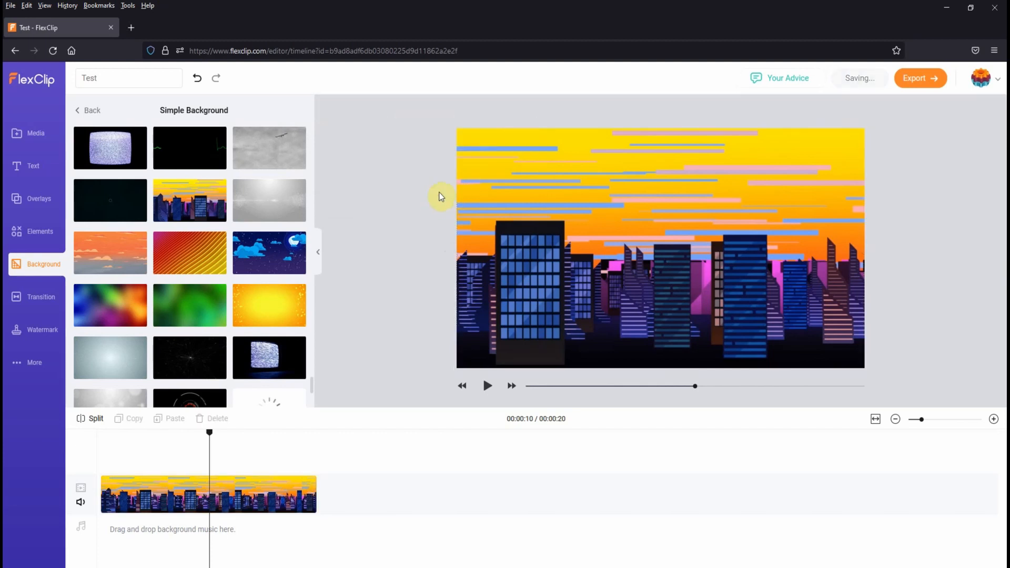
Step: Examine the filters, colour adjustments and playback speed choices offered for the skyline clip
click(521, 155)
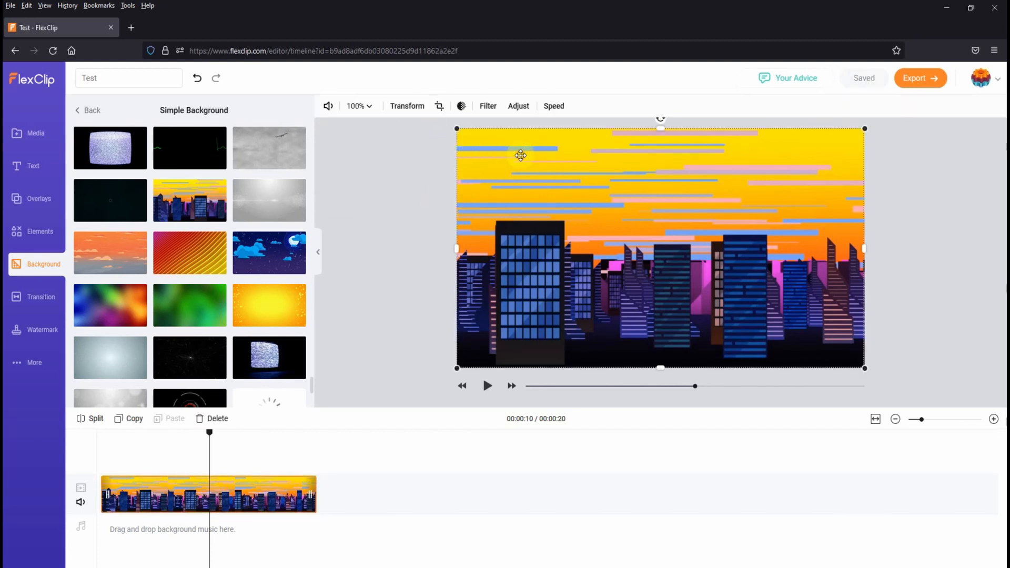
click(488, 108)
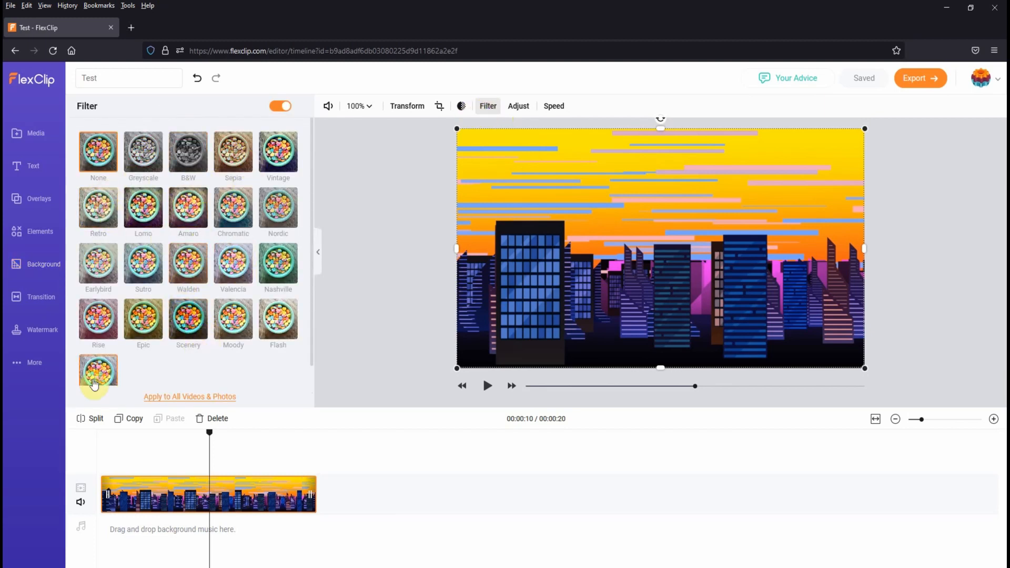
scroll(189, 311, down, 1)
scroll(197, 295, up, 1)
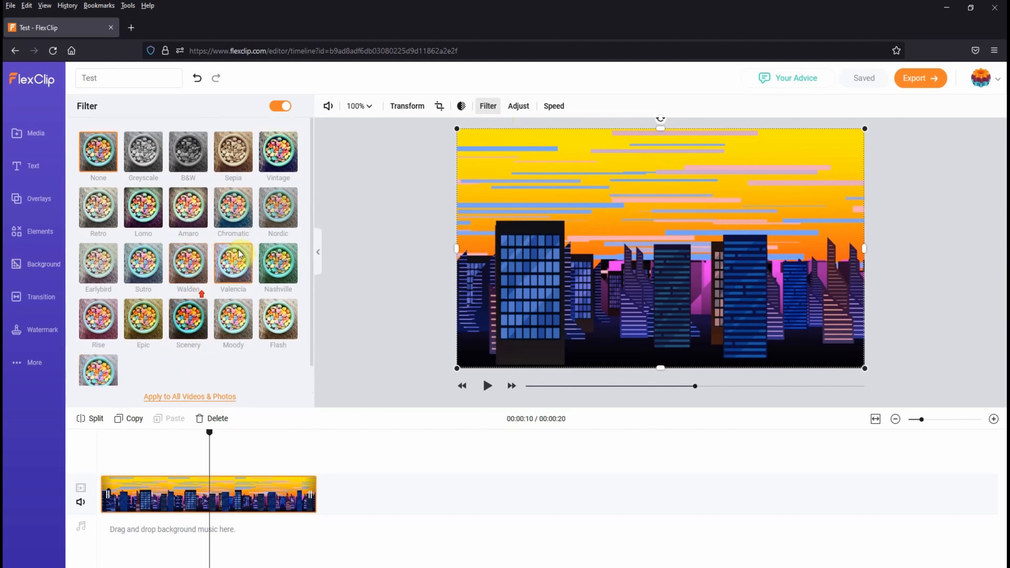
click(520, 106)
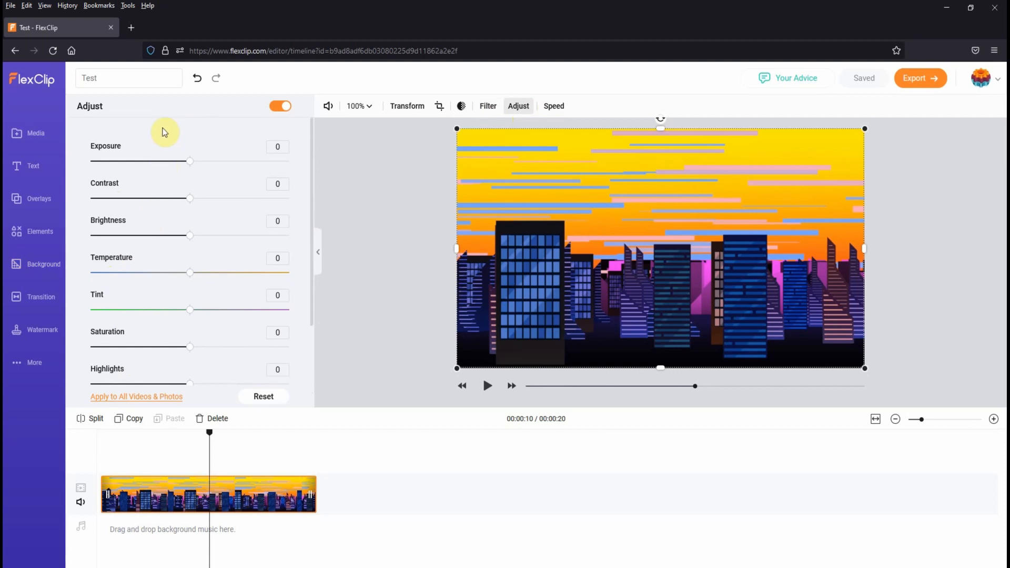
click(559, 107)
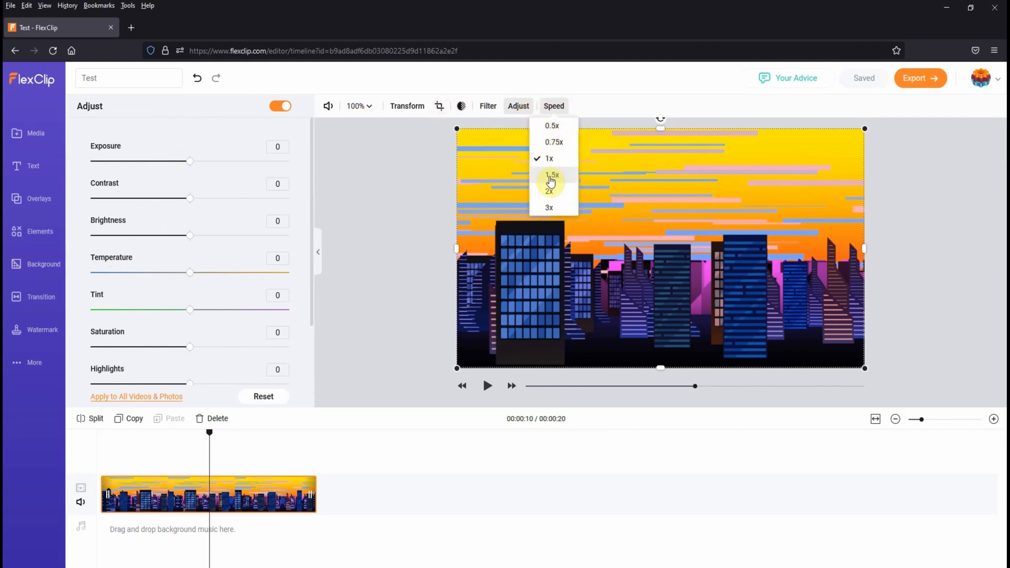
click(958, 182)
click(697, 172)
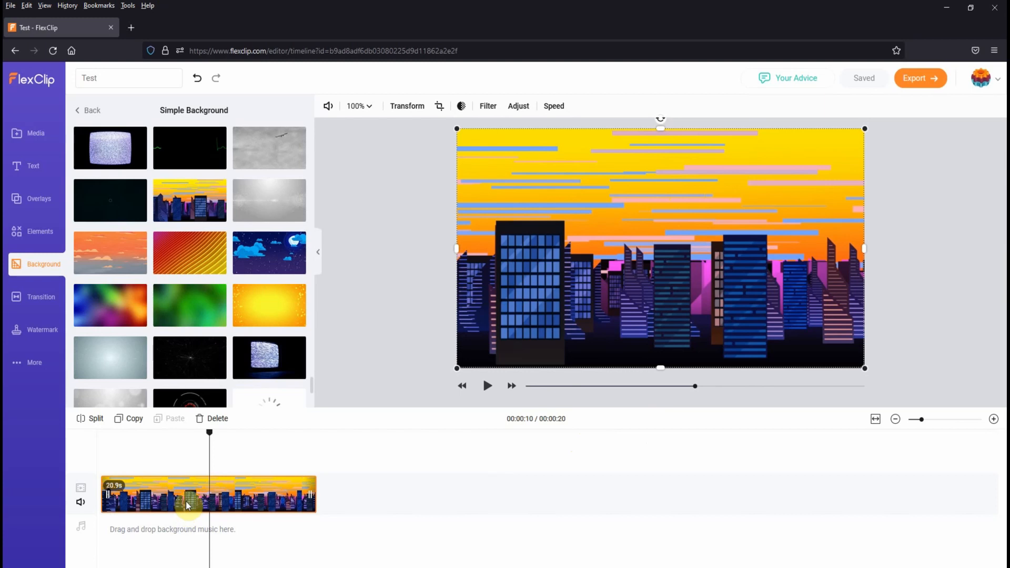
Step: Move the playhead to the start of the timeline and trim the end of the skyline clip to about 8 seconds
drag(209, 437, 85, 447)
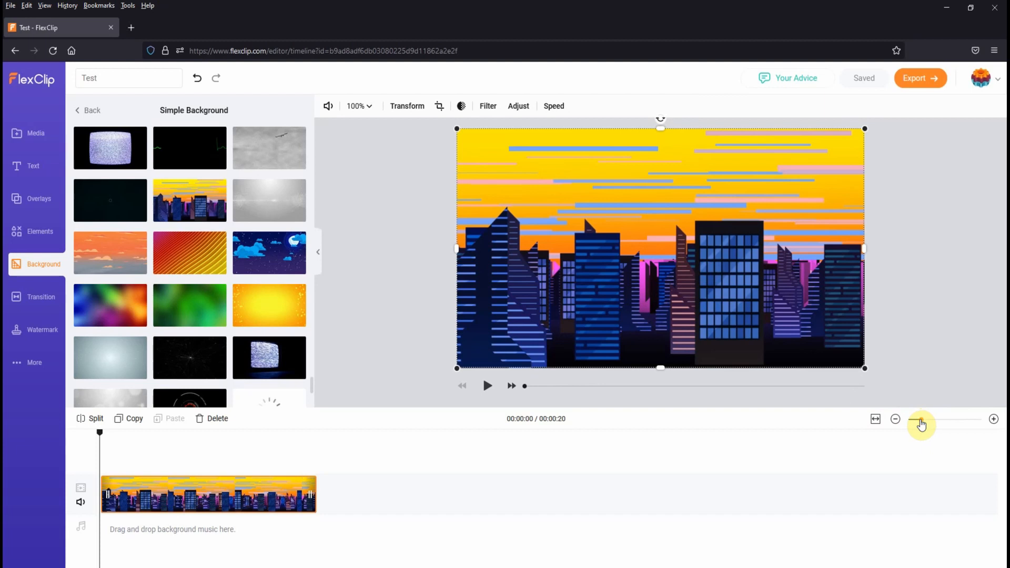
drag(924, 420, 913, 421)
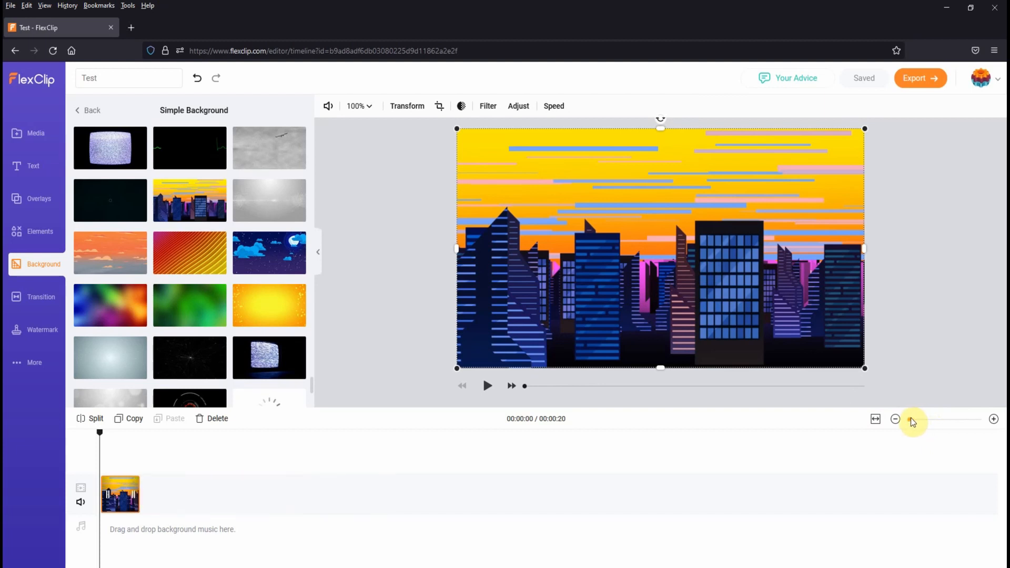
click(896, 418)
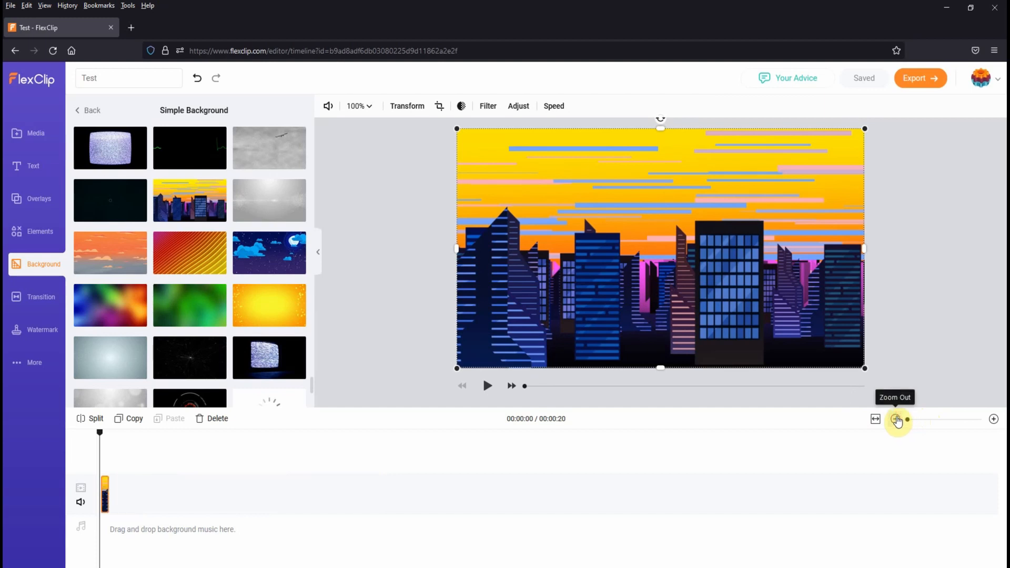
click(995, 419)
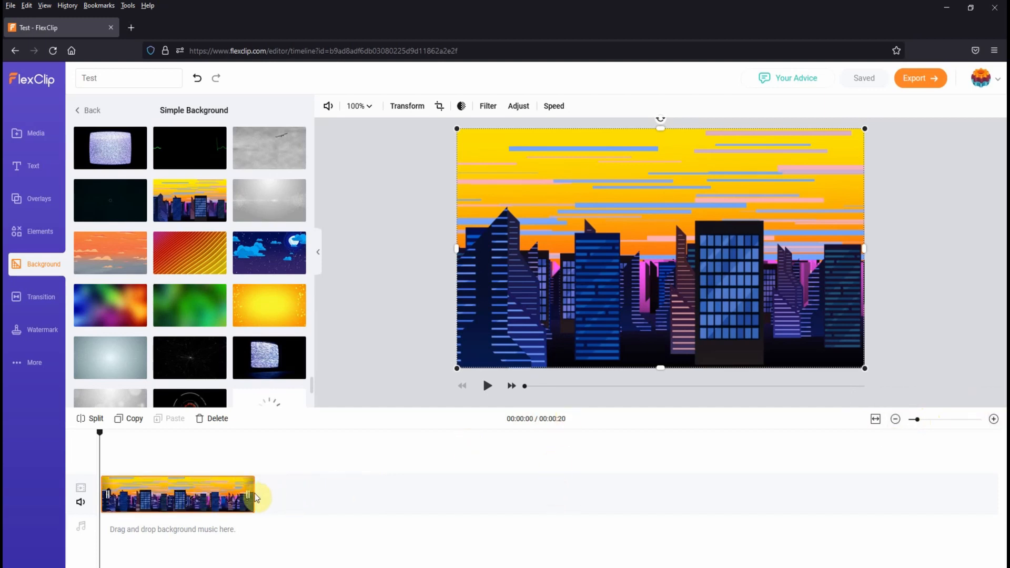
drag(254, 498, 160, 496)
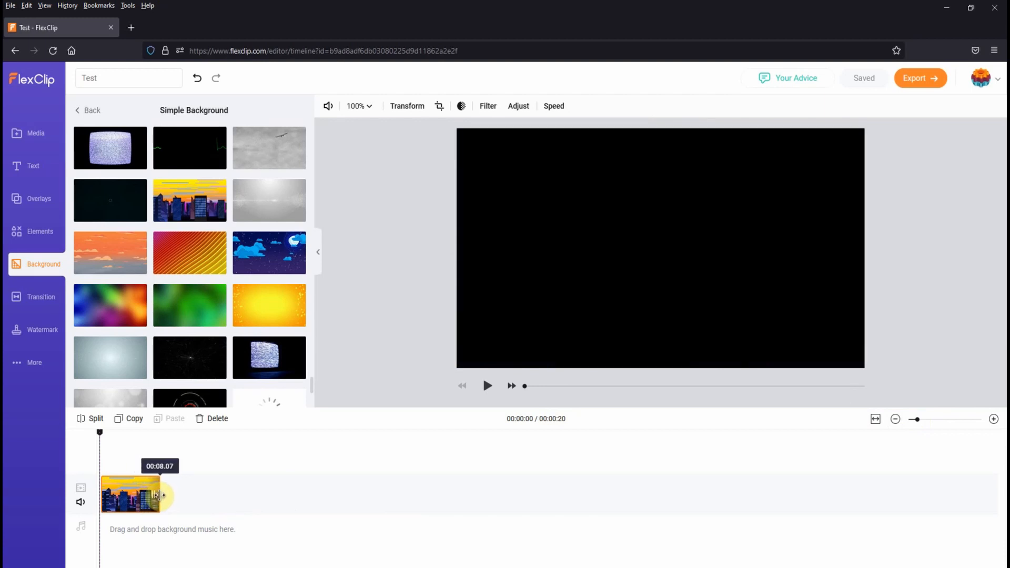
Step: Return the playhead to the beginning and play the trimmed skyline clip
click(254, 444)
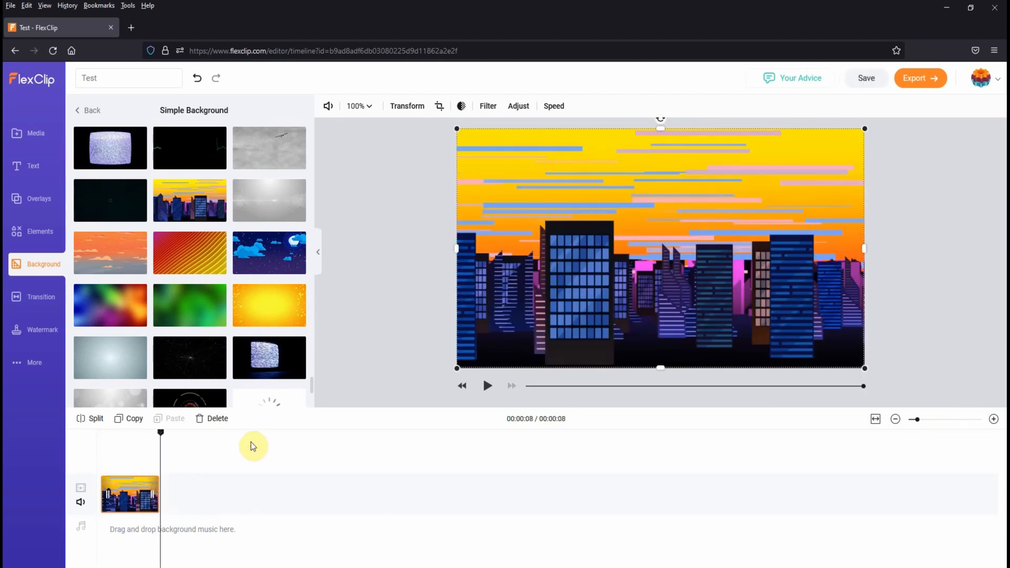
drag(159, 433, 99, 436)
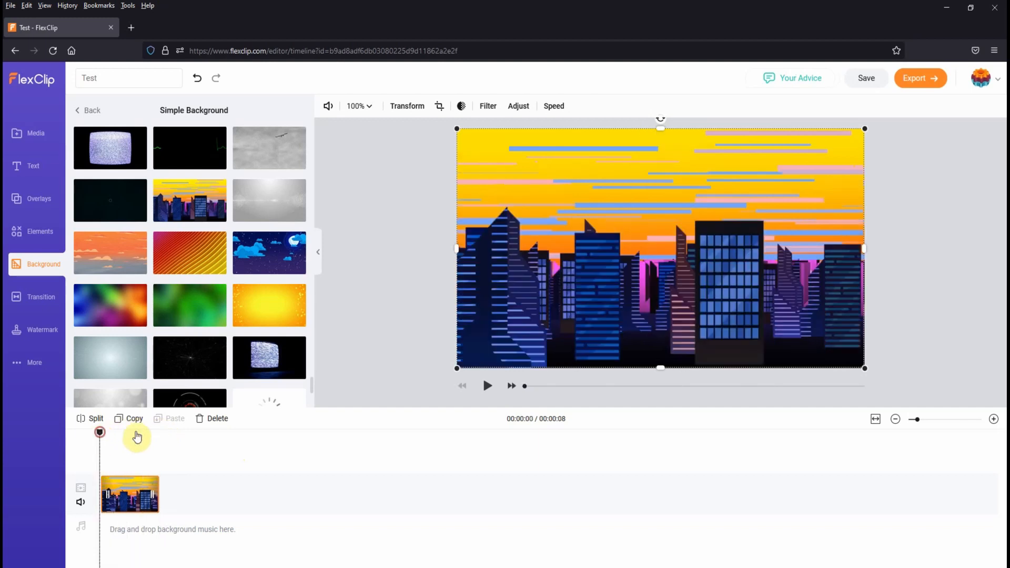
click(488, 386)
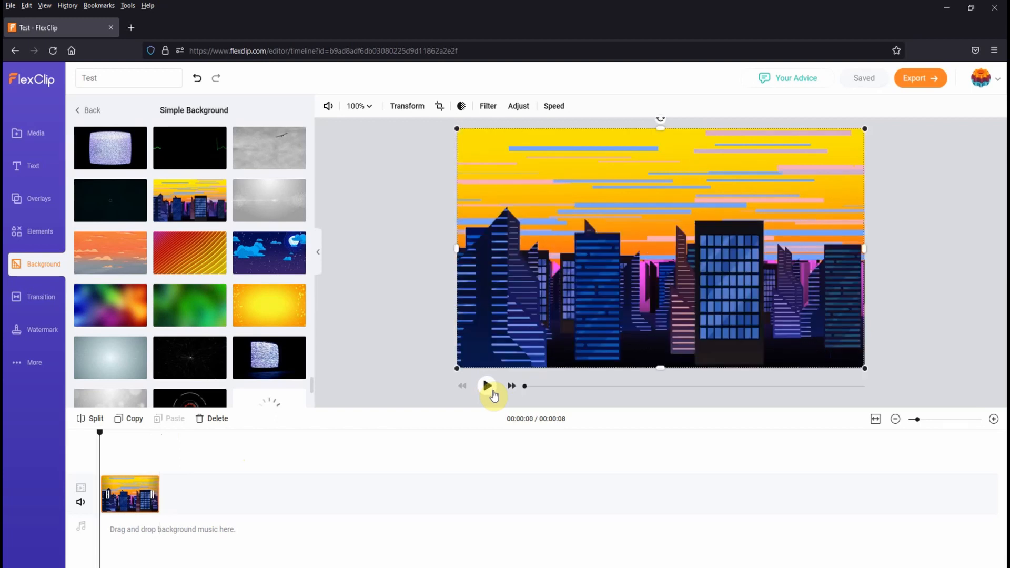
Step: Browse the Gradient Photo Background collection and add the pink-to-yellow gradient to the timeline after the skyline clip
click(93, 115)
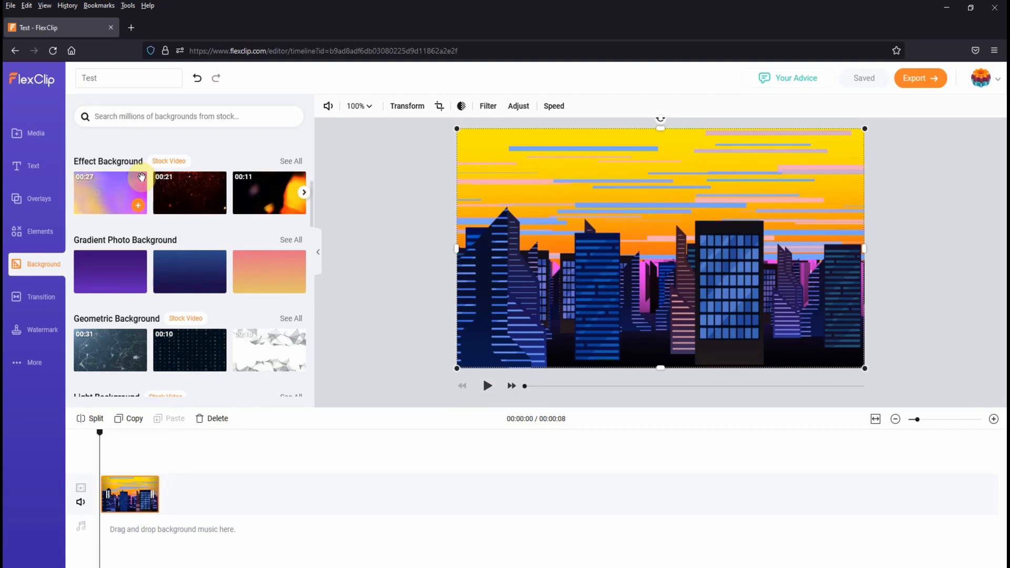
scroll(163, 251, down, 3)
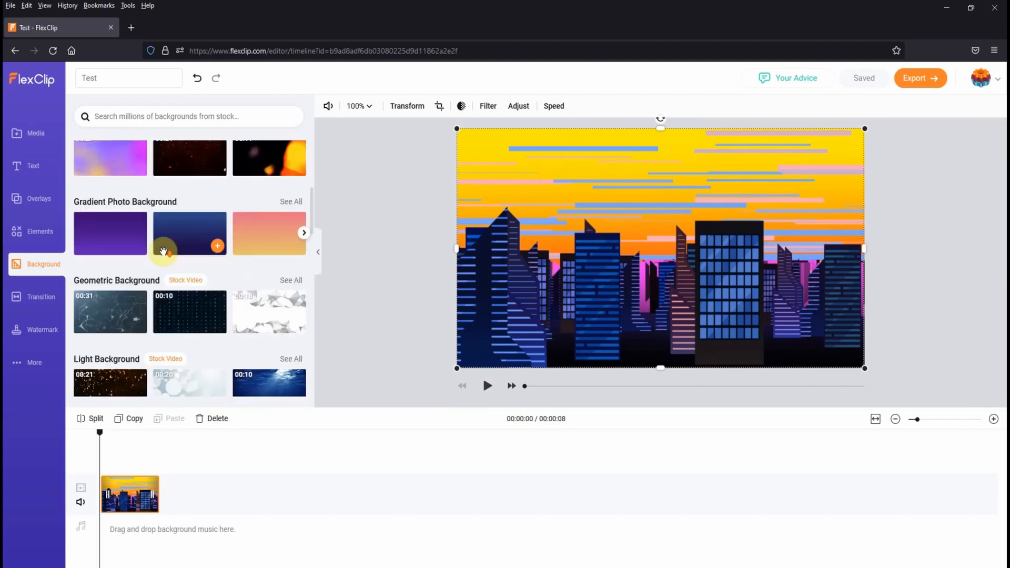
scroll(163, 251, up, 1)
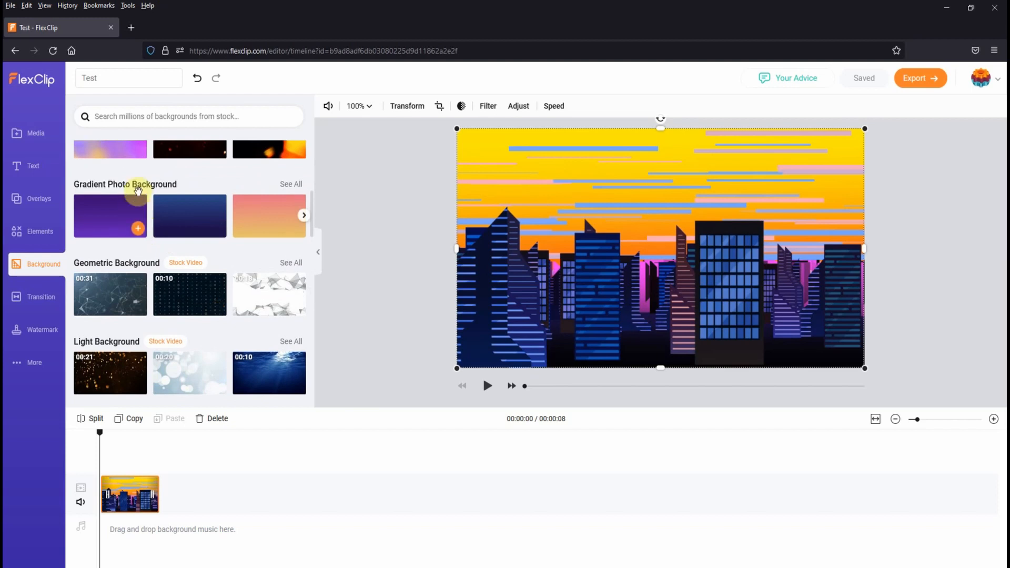
click(296, 187)
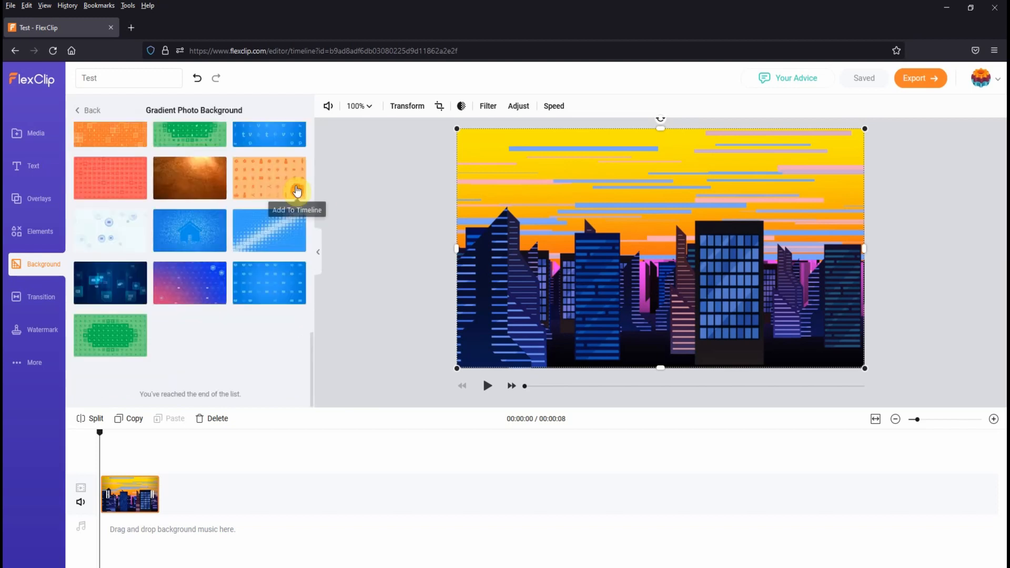
scroll(236, 209, down, 5)
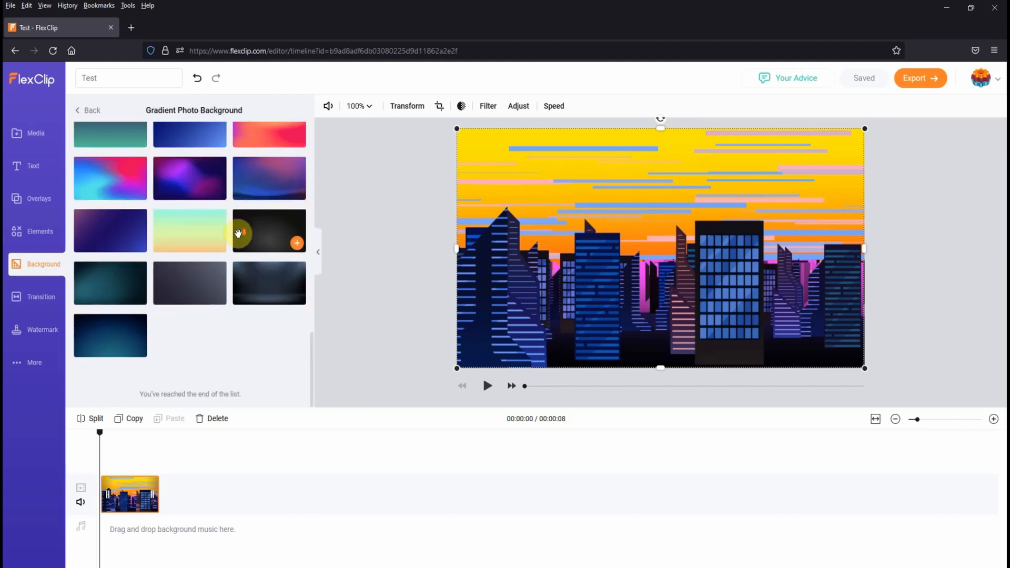
scroll(238, 241, up, 5)
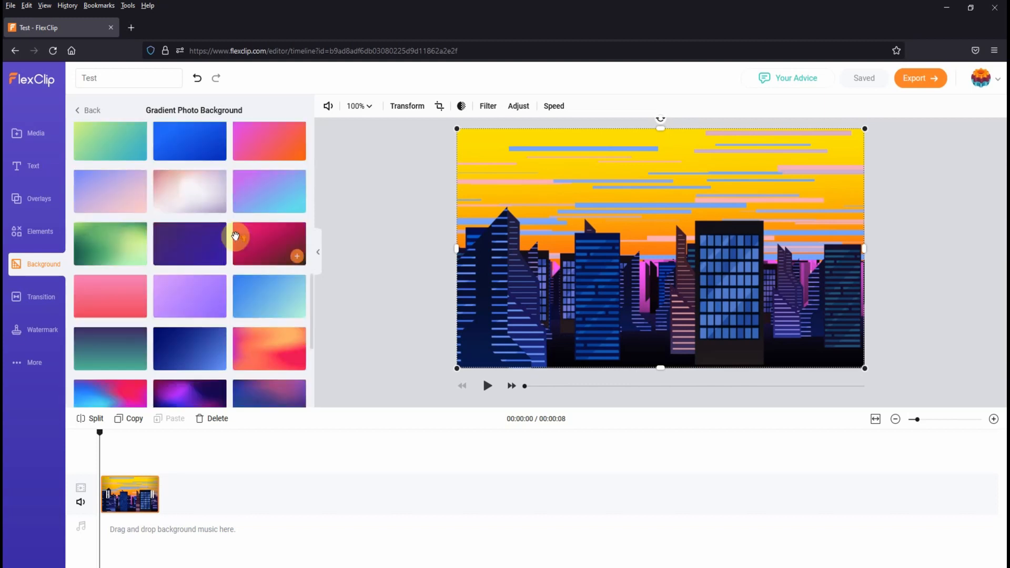
scroll(236, 237, down, 5)
scroll(234, 235, up, 3)
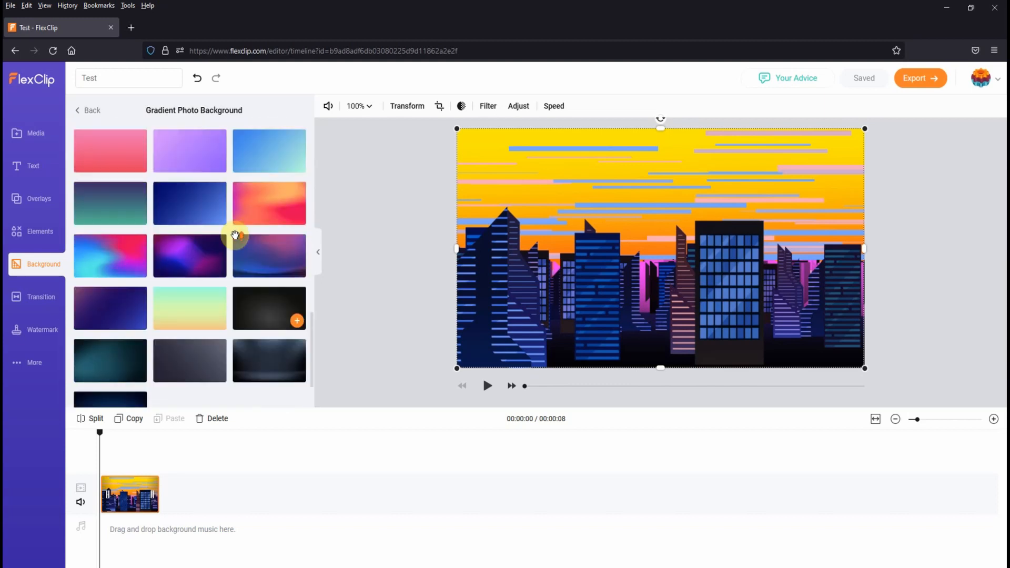
scroll(235, 235, down, 3)
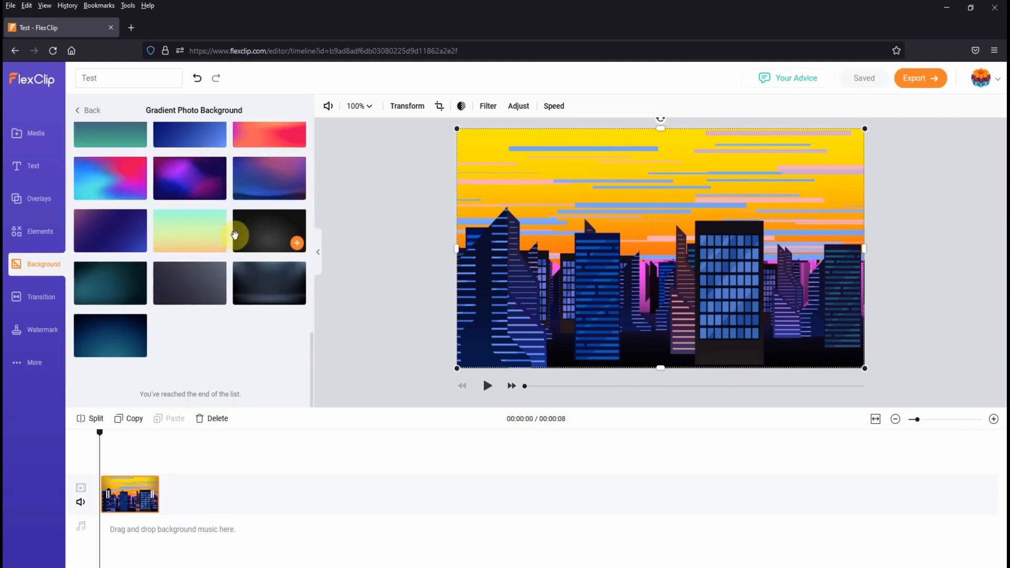
scroll(235, 236, up, 10)
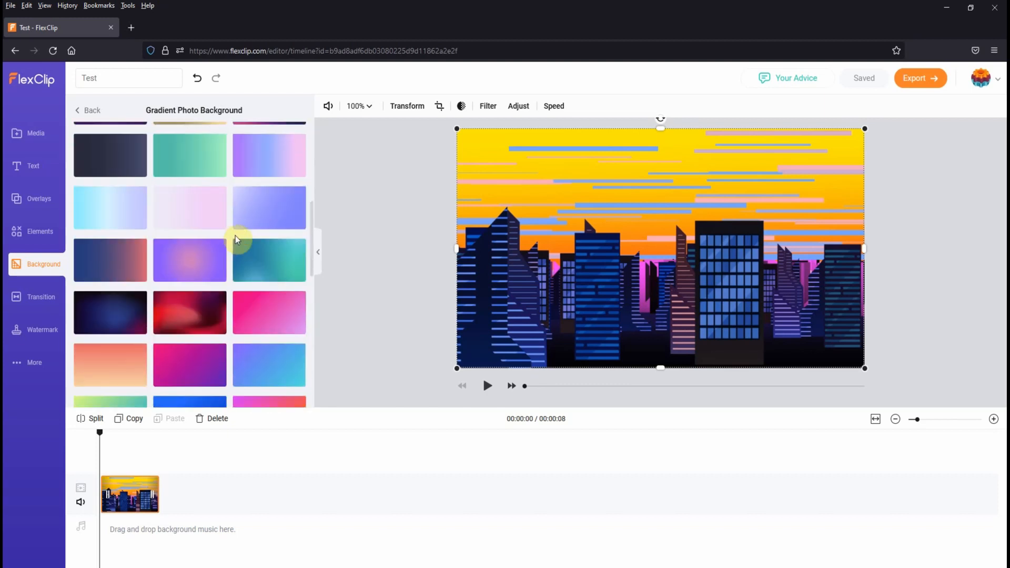
scroll(235, 235, up, 3)
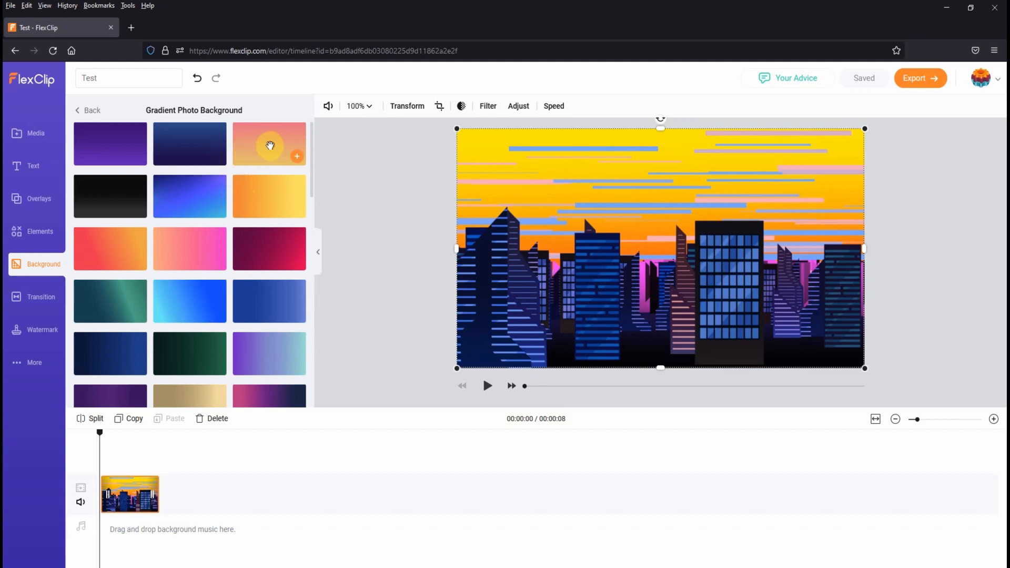
click(298, 158)
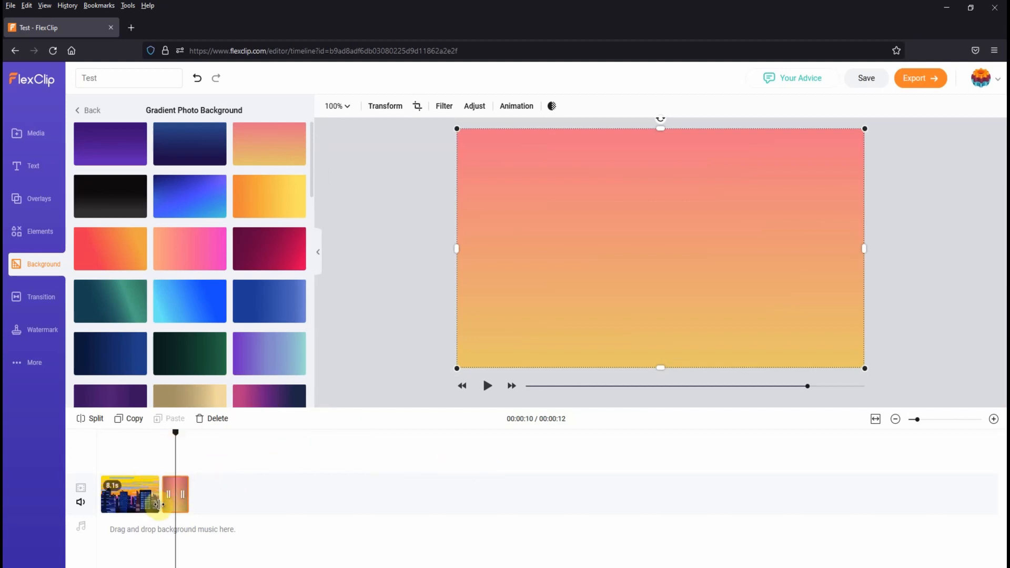
Step: Extend the gradient clip to about 8 seconds and return the playhead to the start of the timeline
drag(188, 501, 219, 507)
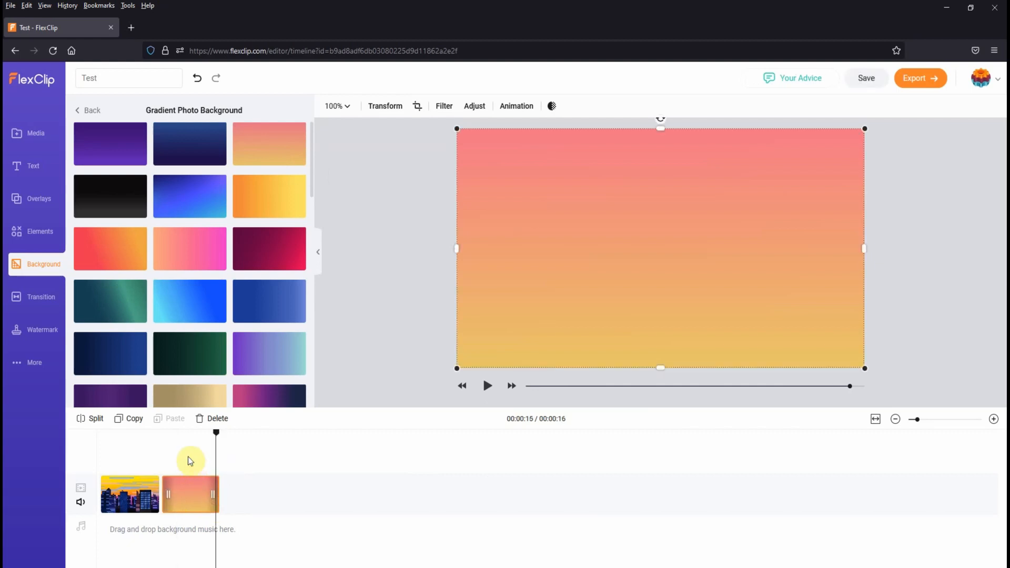
click(139, 434)
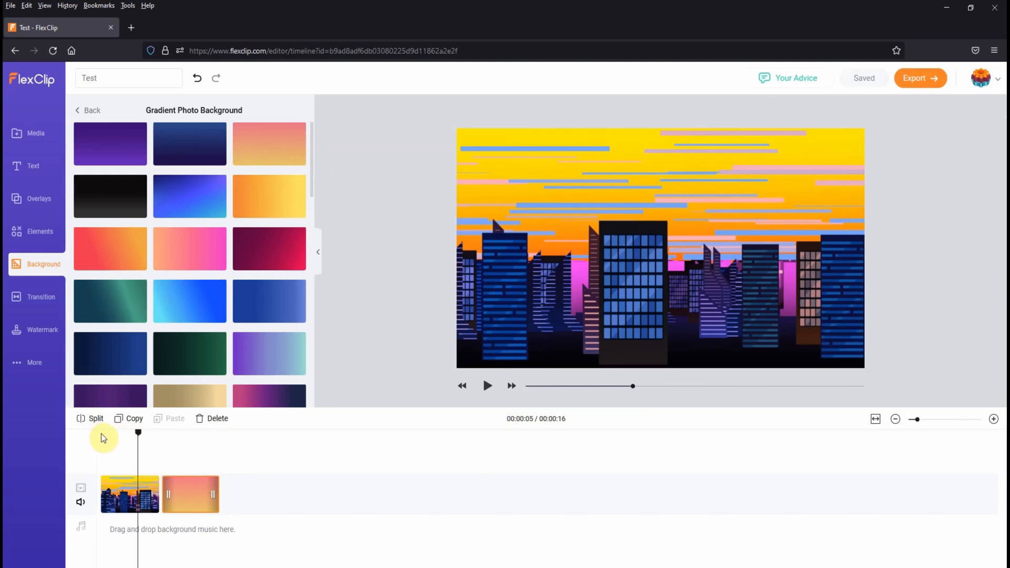
drag(137, 433, 100, 435)
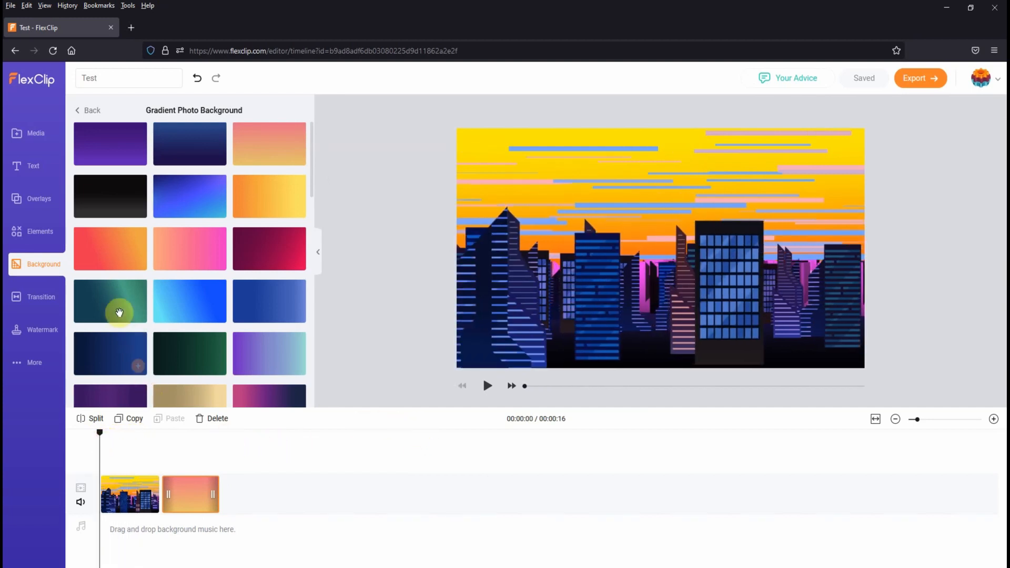
Step: Add the orange background from the Solid Color Background collection to the end of the timeline
click(92, 111)
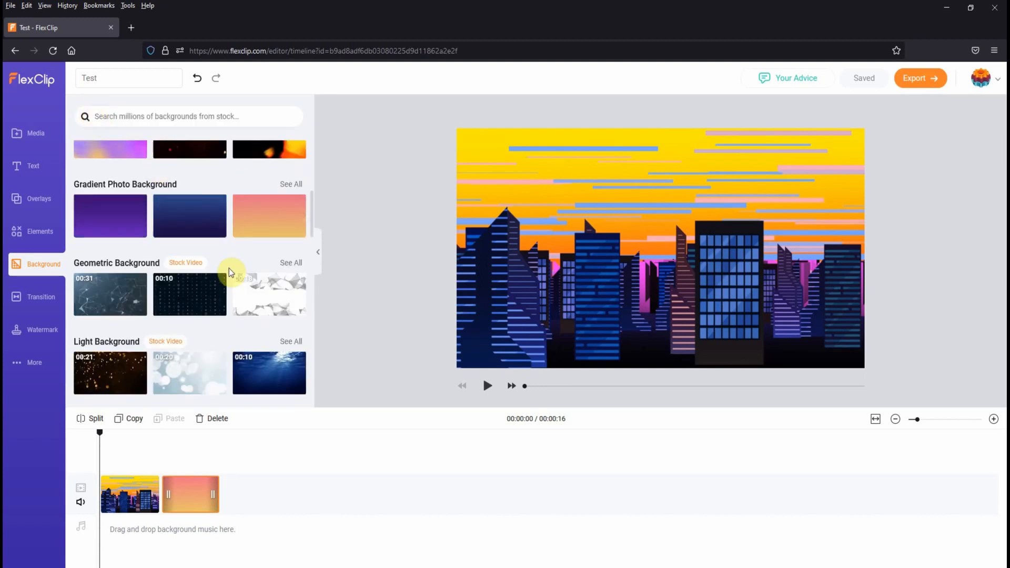
scroll(222, 262, down, 5)
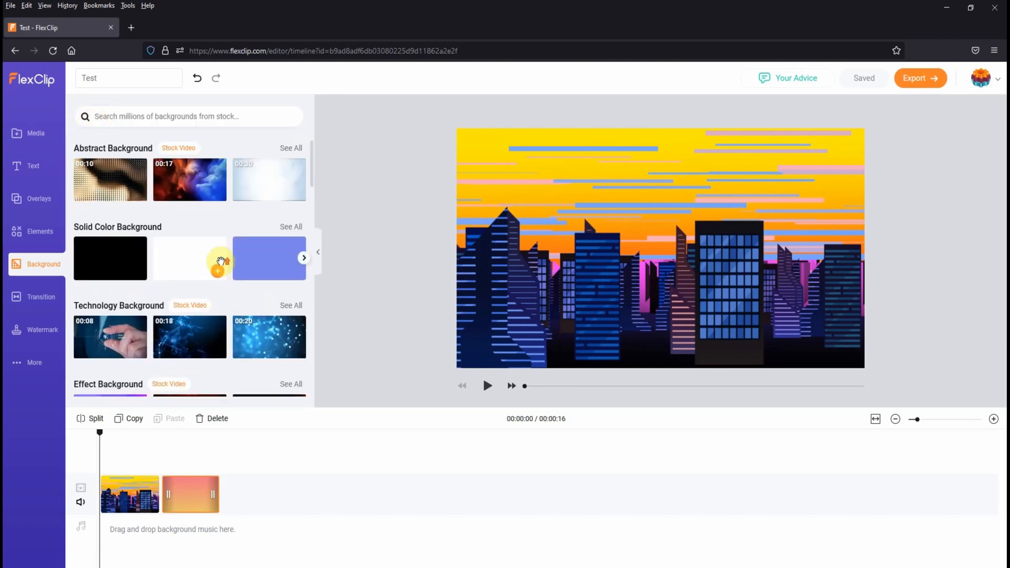
scroll(203, 234, down, 1)
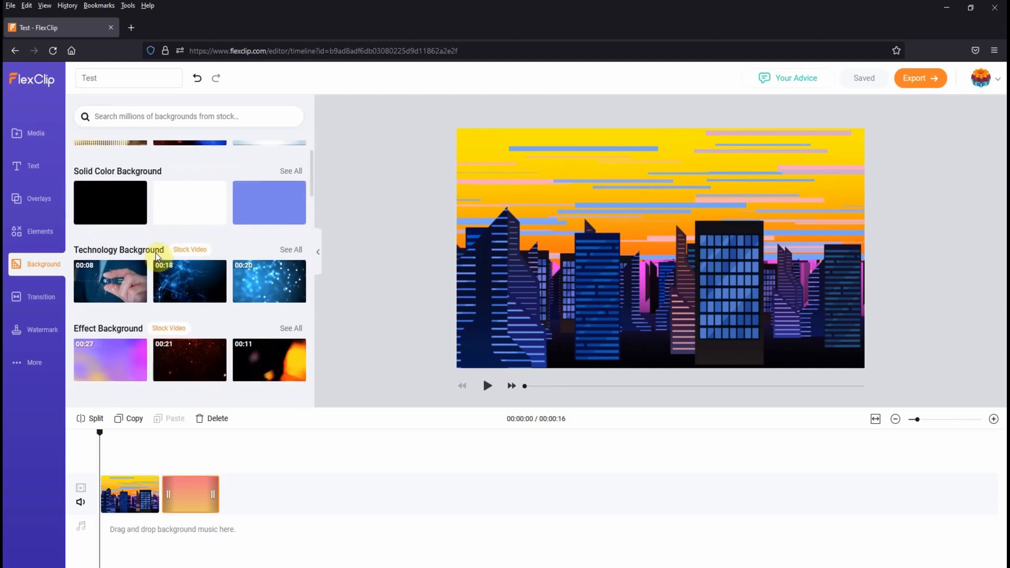
click(284, 253)
click(286, 172)
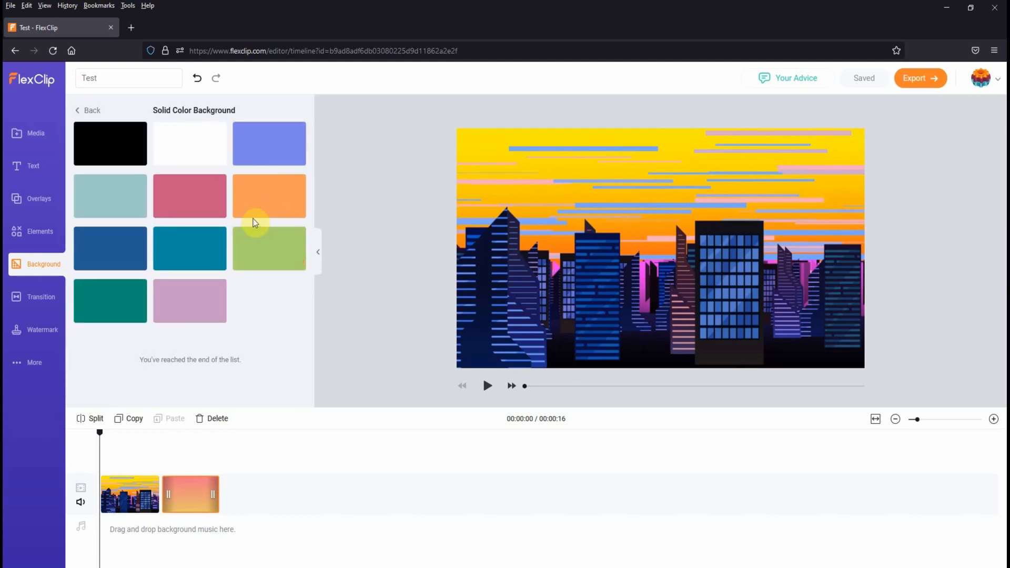
mouse_move(254, 216)
click(298, 212)
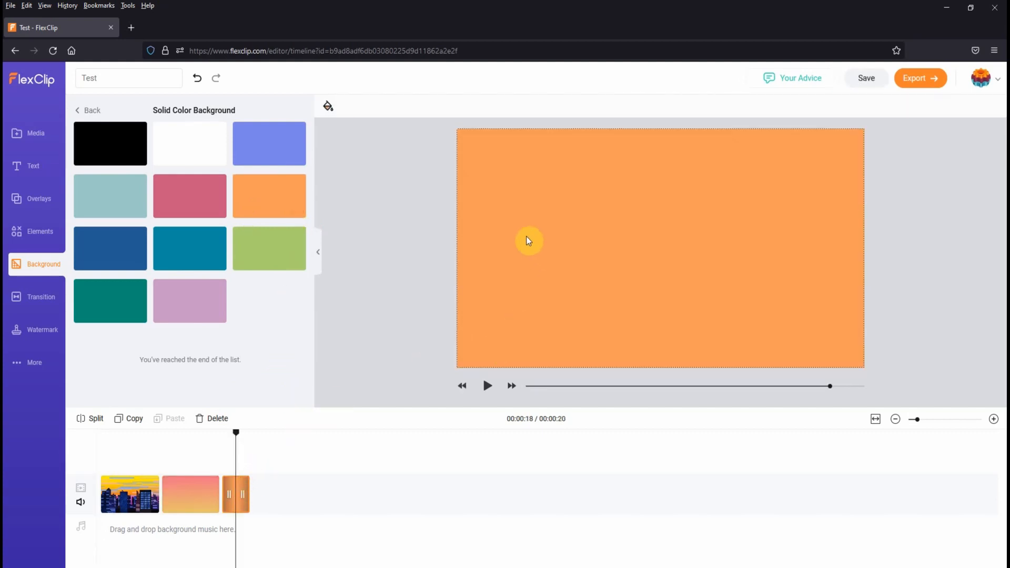
Step: View the document and solid colour choices for the orange background, including the custom colour picker
click(328, 108)
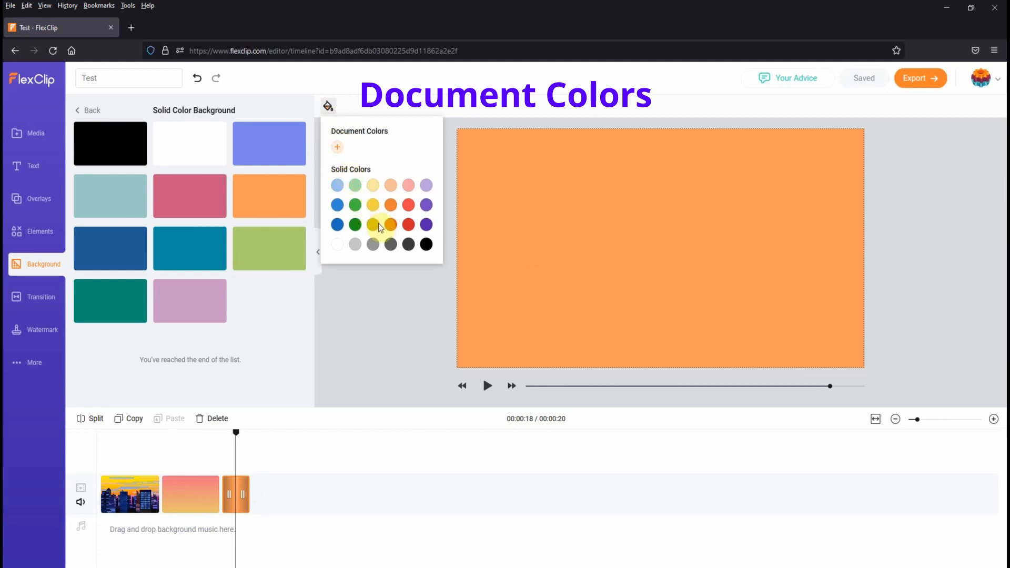
click(337, 147)
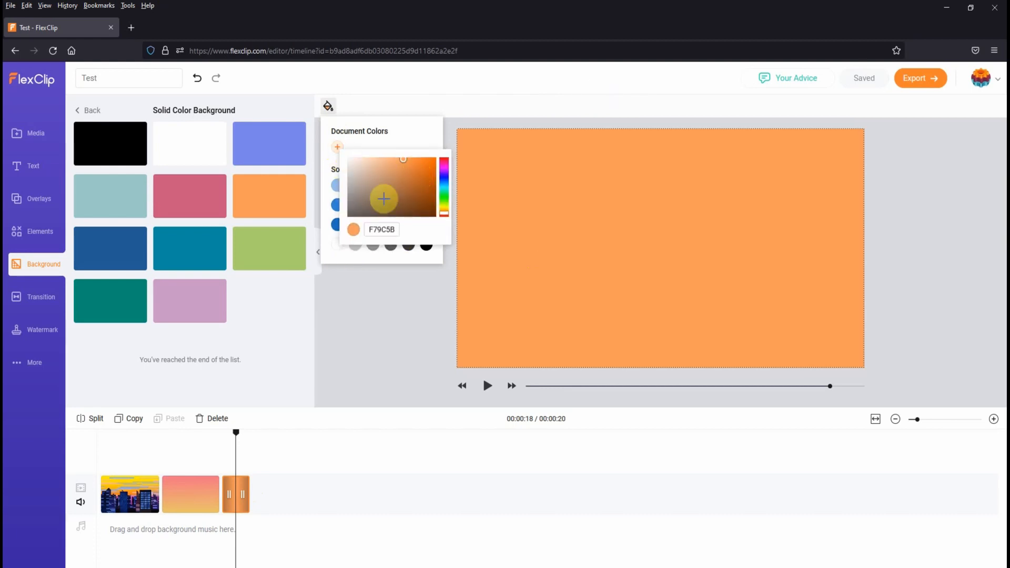
click(382, 261)
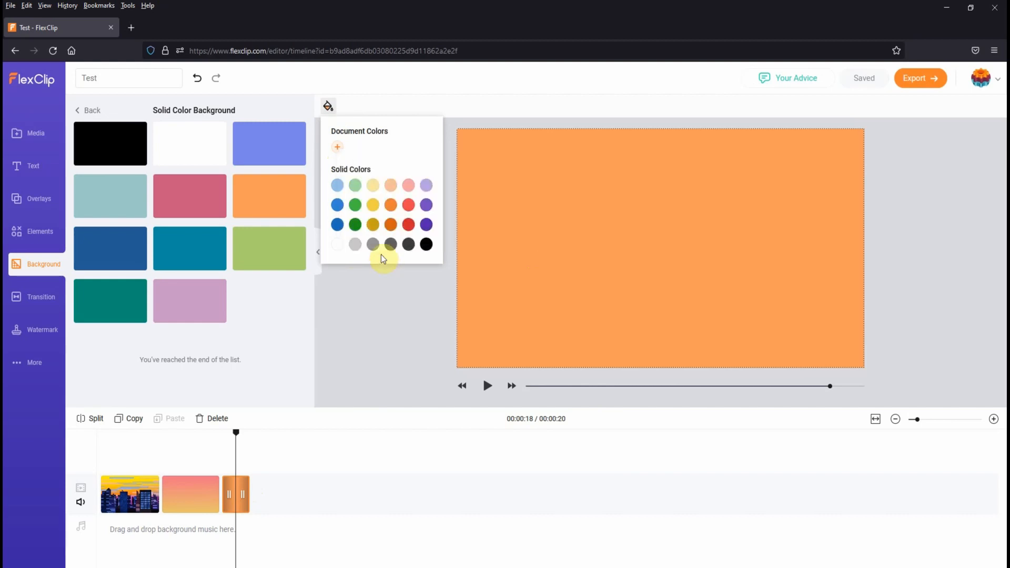
click(452, 125)
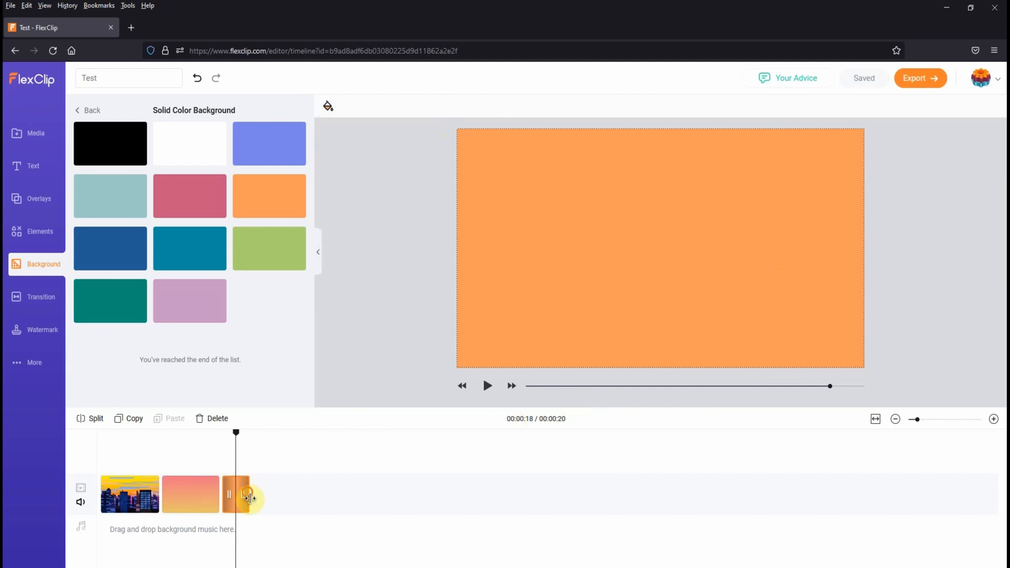
Step: Extend the orange clip to about 8 seconds and place the playhead where the skyline and gradient clips meet
drag(249, 498, 281, 498)
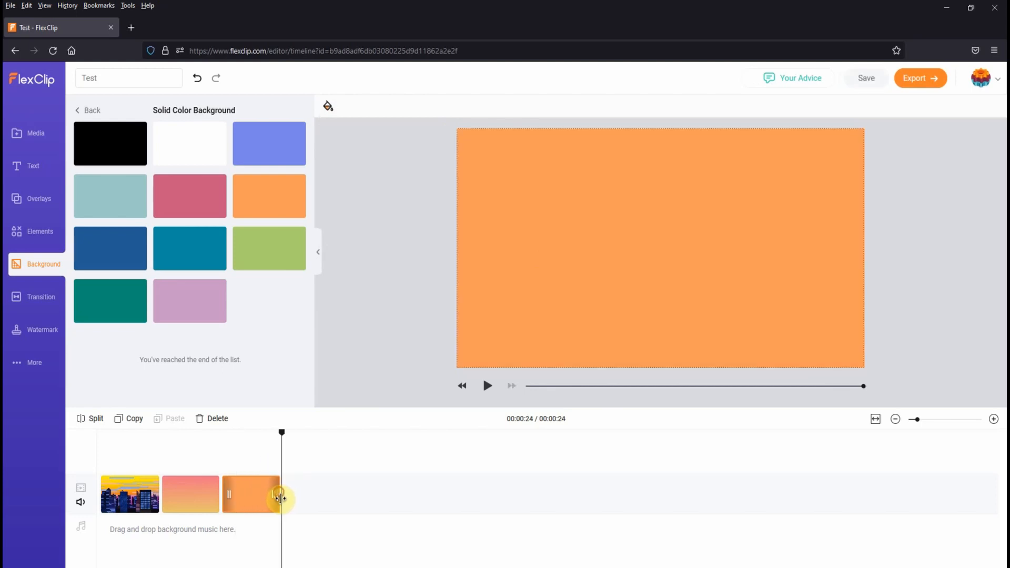
click(214, 442)
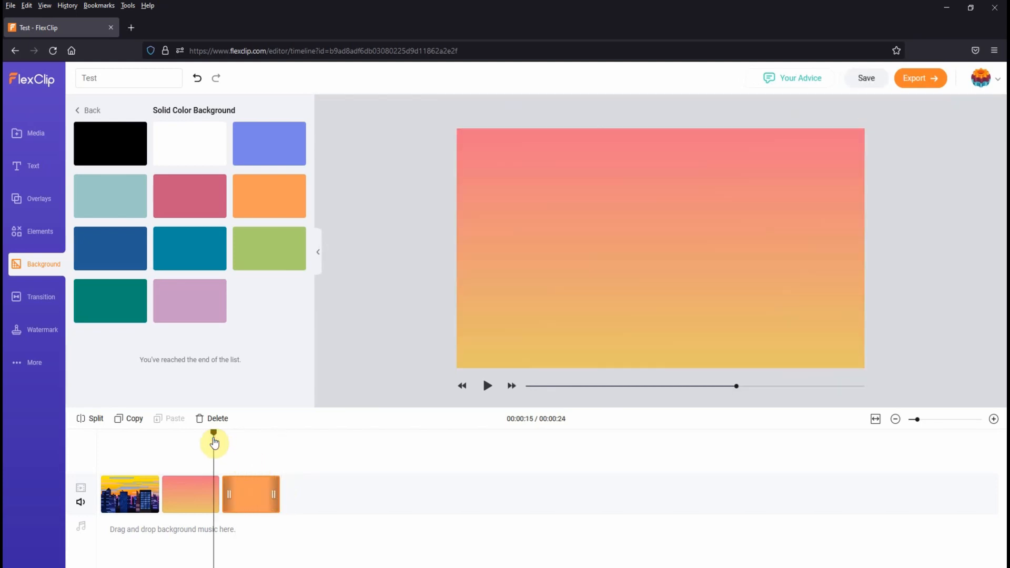
click(166, 434)
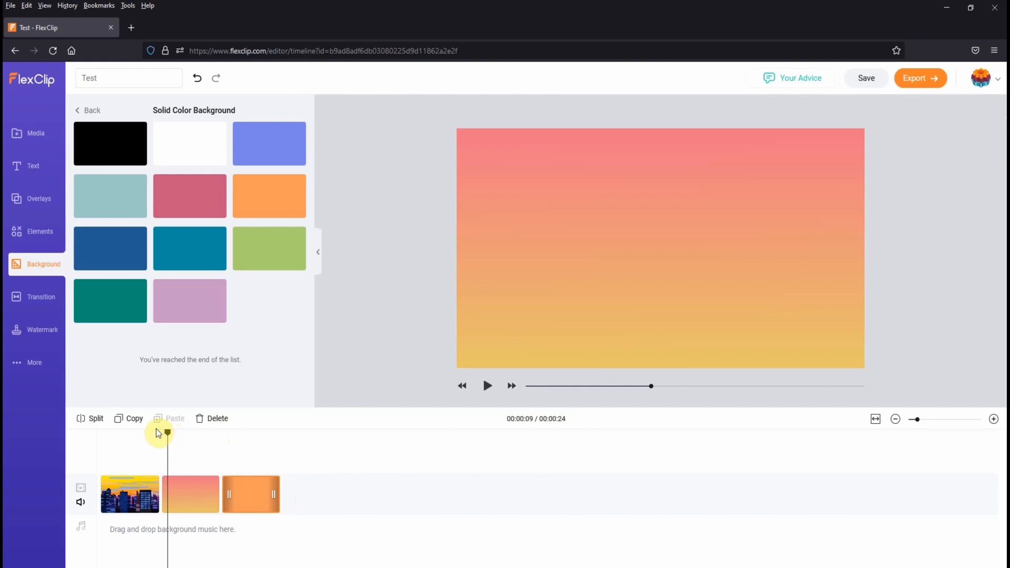
drag(168, 437, 161, 435)
Step: Browse the transition library from the Wipe and Fade categories through to Warp and Stylize
click(97, 298)
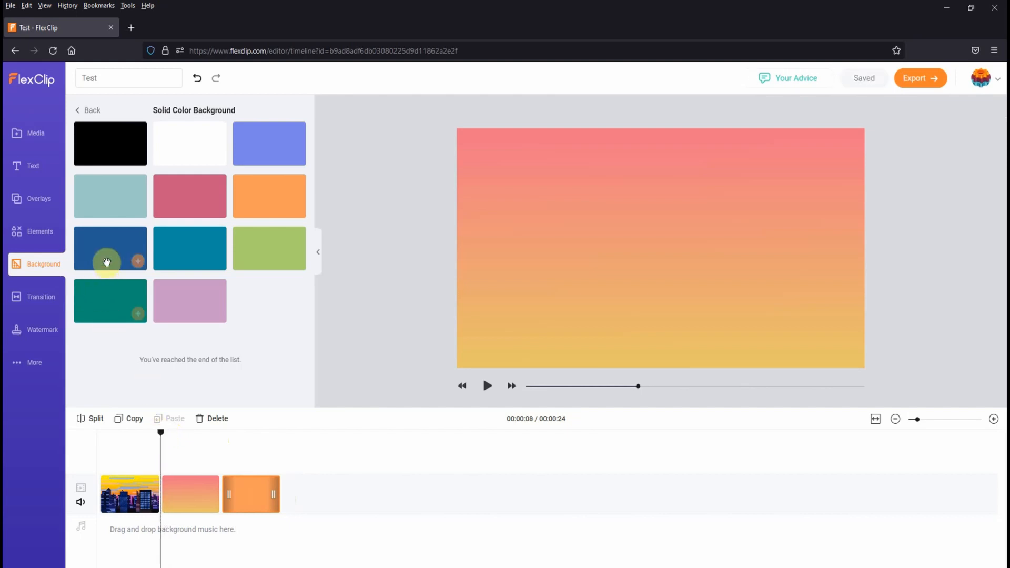
click(55, 308)
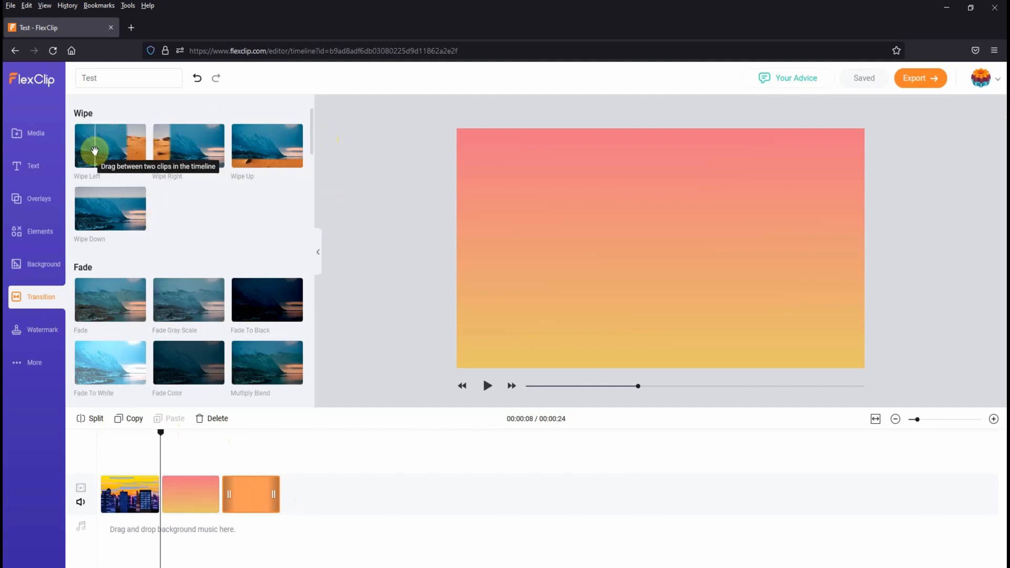
scroll(195, 235, down, 3)
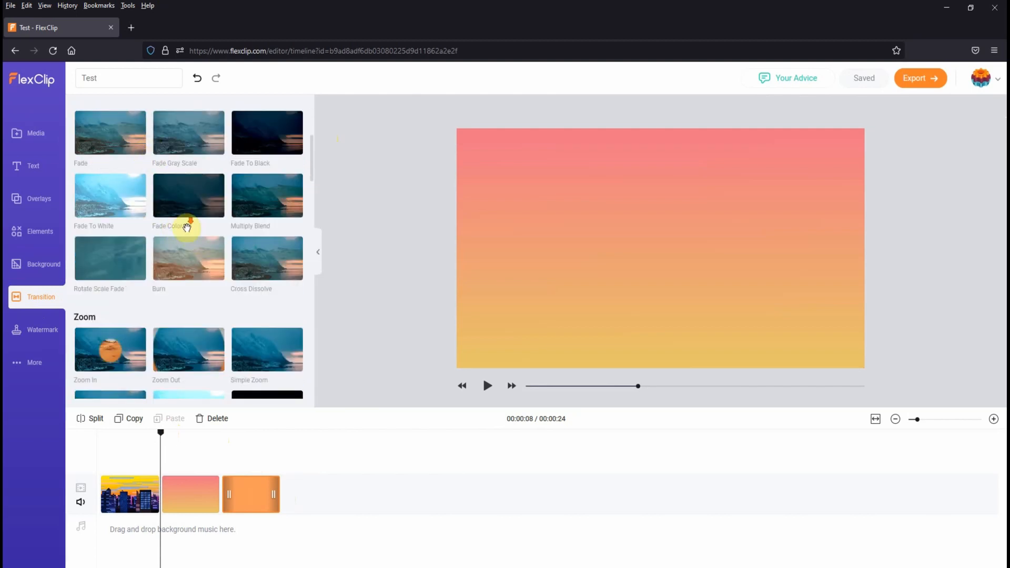
scroll(174, 227, down, 2)
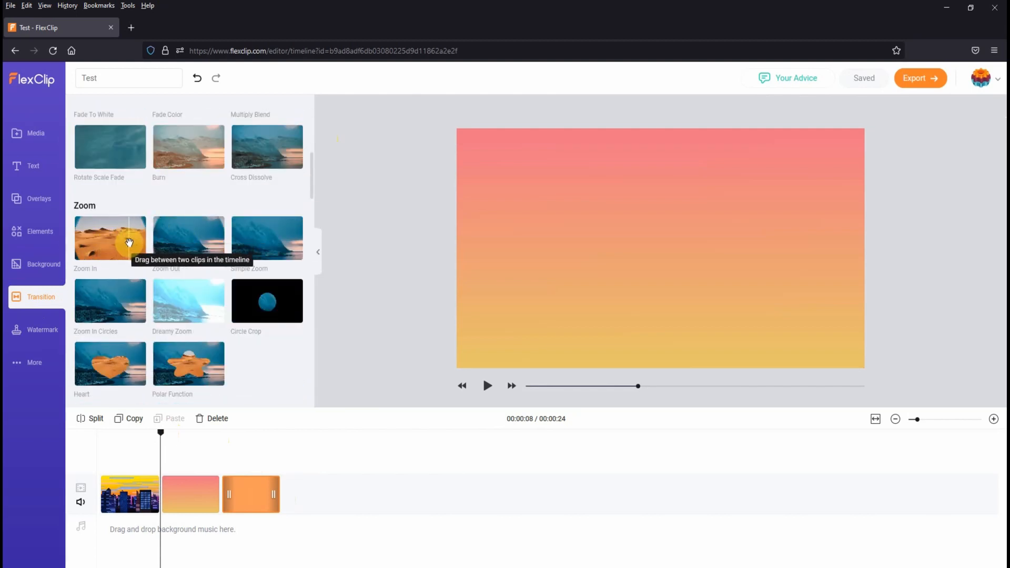
scroll(210, 263, down, 4)
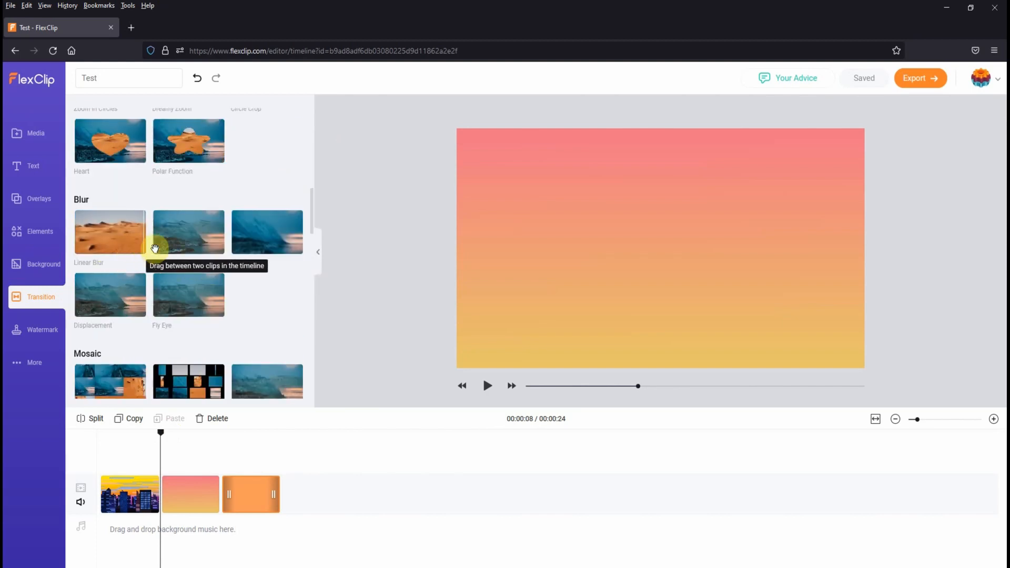
scroll(179, 279, down, 2)
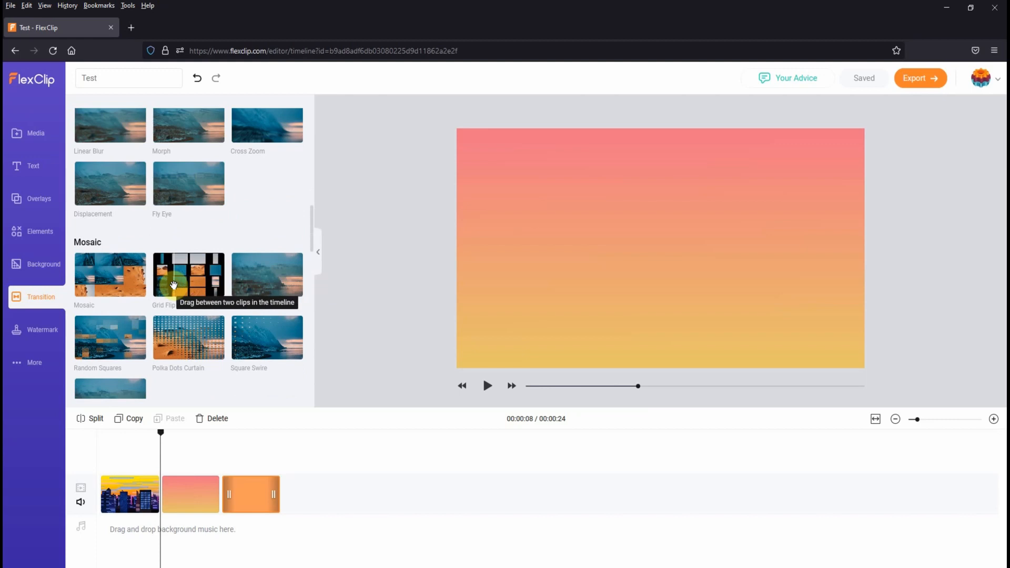
scroll(228, 261, down, 3)
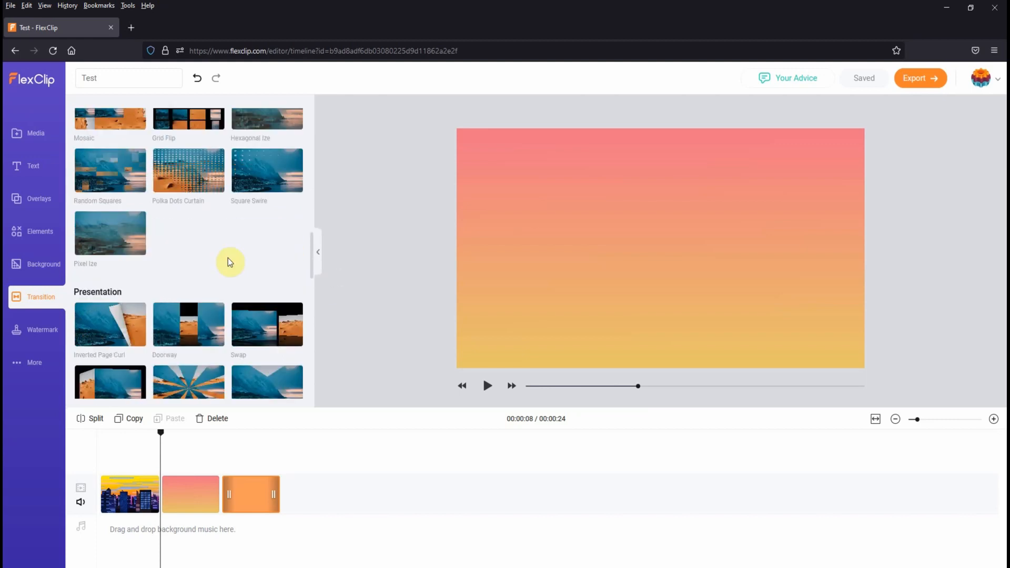
scroll(211, 271, down, 2)
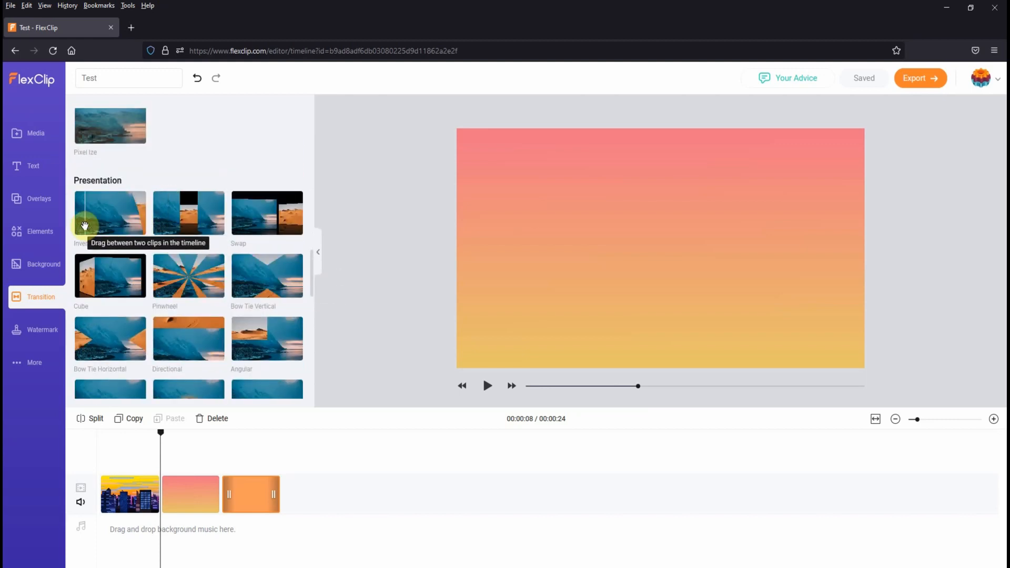
scroll(229, 217, down, 4)
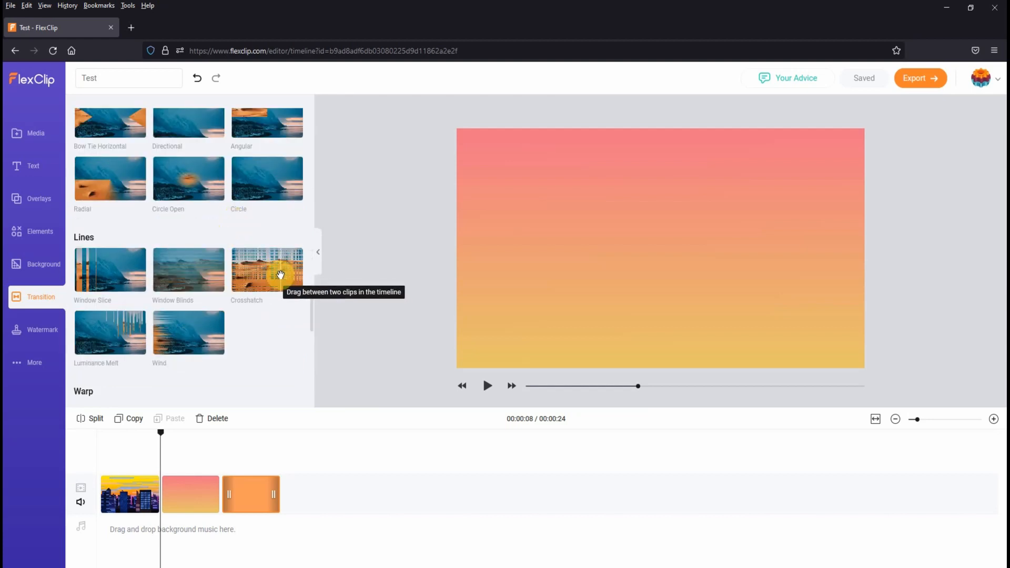
scroll(247, 266, down, 3)
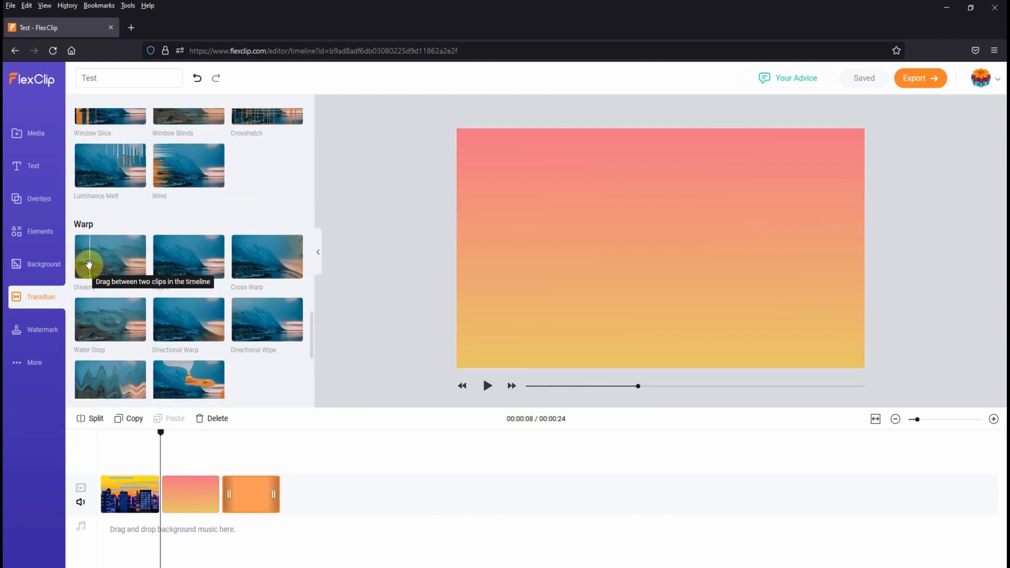
scroll(206, 271, down, 3)
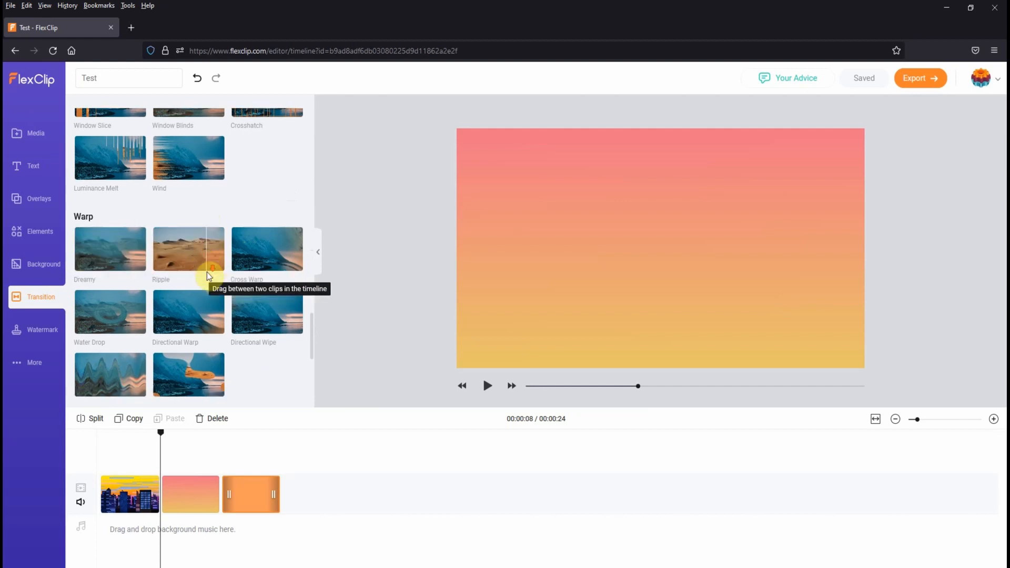
scroll(207, 273, down, 2)
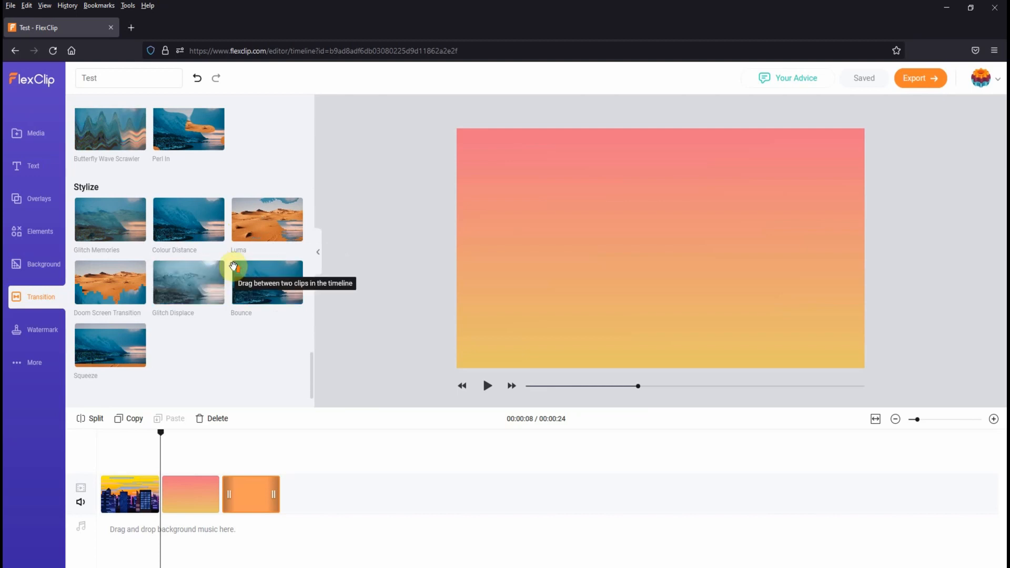
Step: Add the Fade transition between the skyline and gradient clips
scroll(229, 260, up, 5)
scroll(229, 257, up, 10)
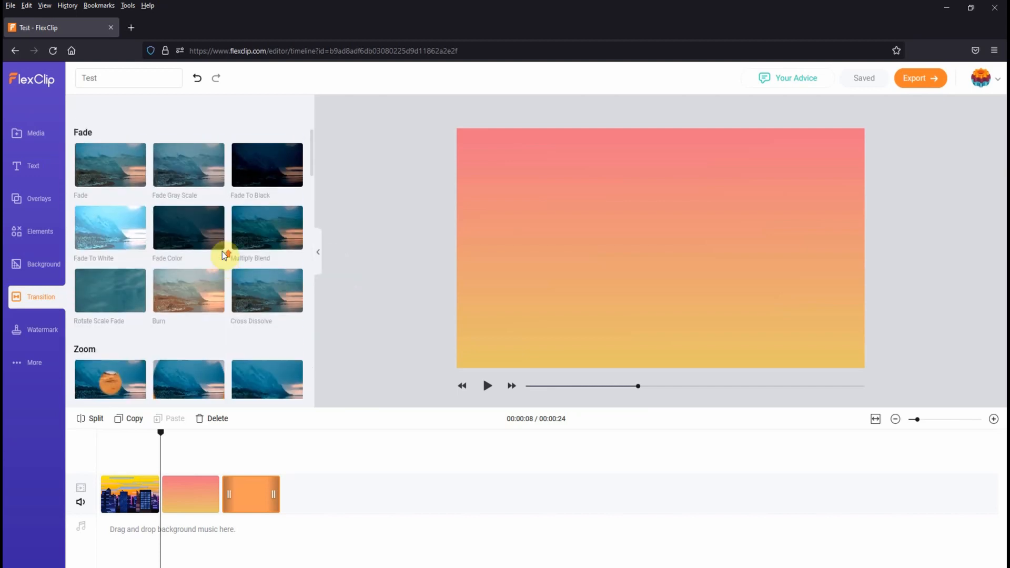
scroll(221, 253, down, 4)
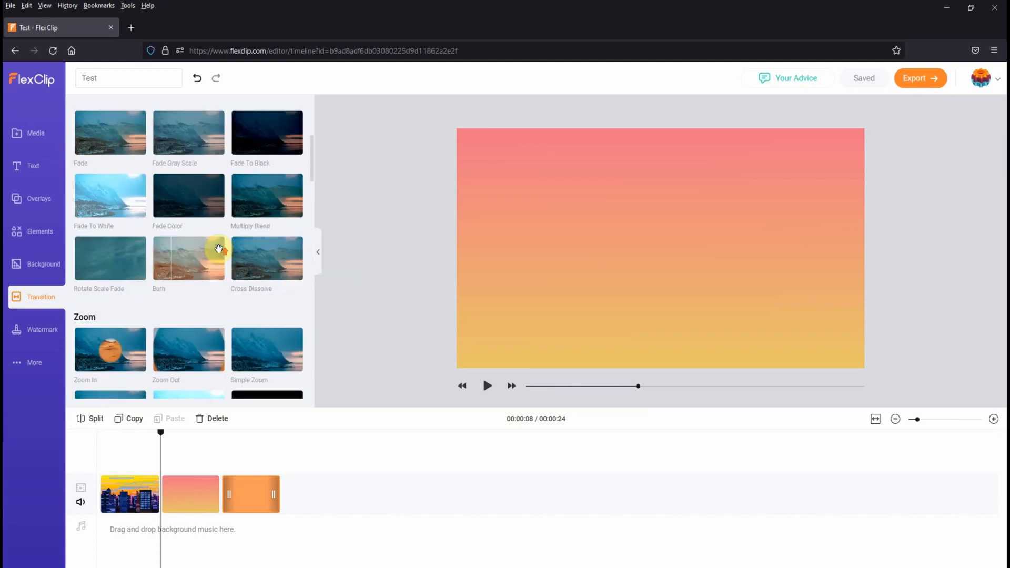
scroll(219, 248, up, 1)
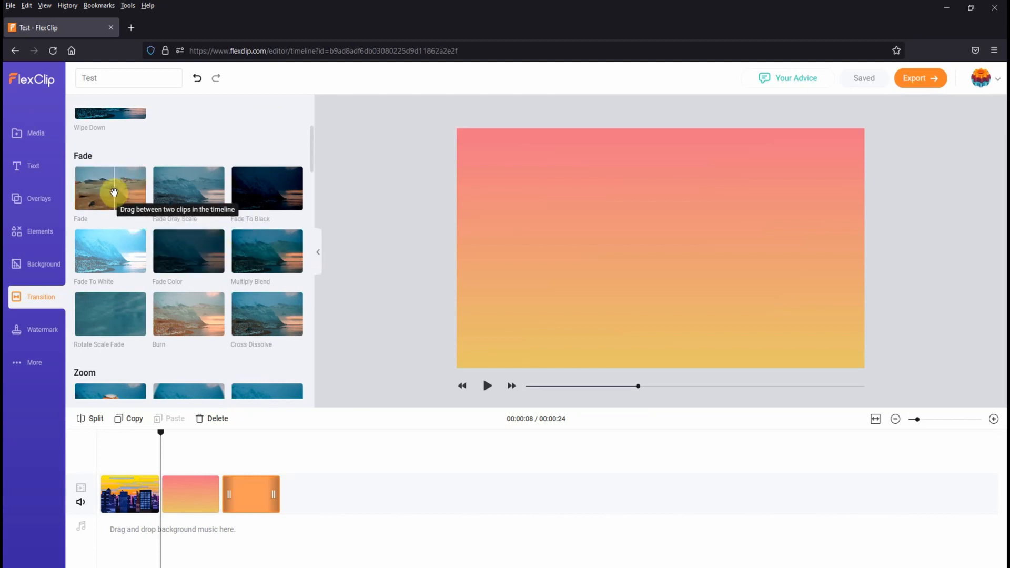
drag(114, 193, 147, 494)
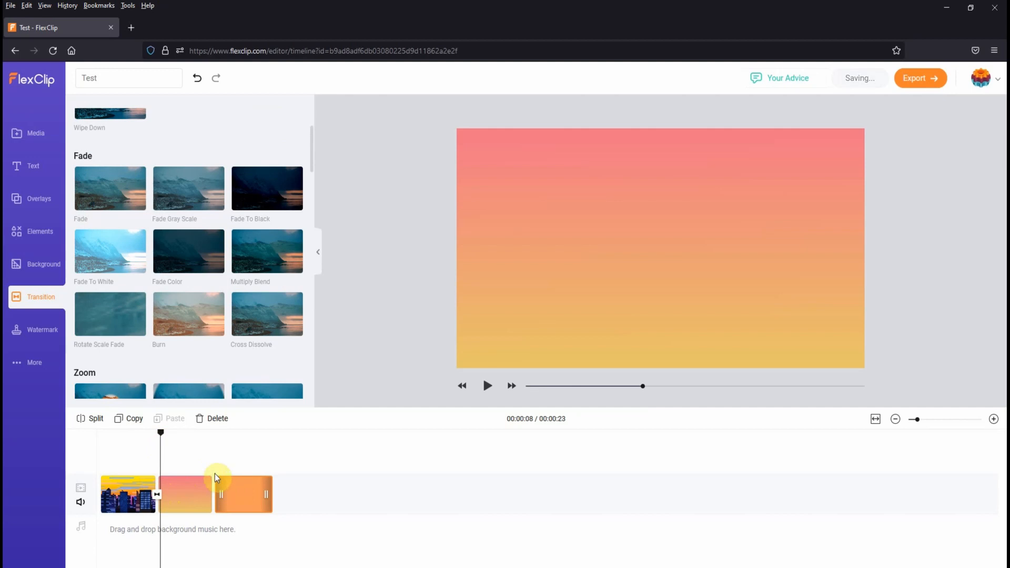
Step: Add the Inverted Page Curl transition from the Presentation category between the gradient and orange clips
click(213, 433)
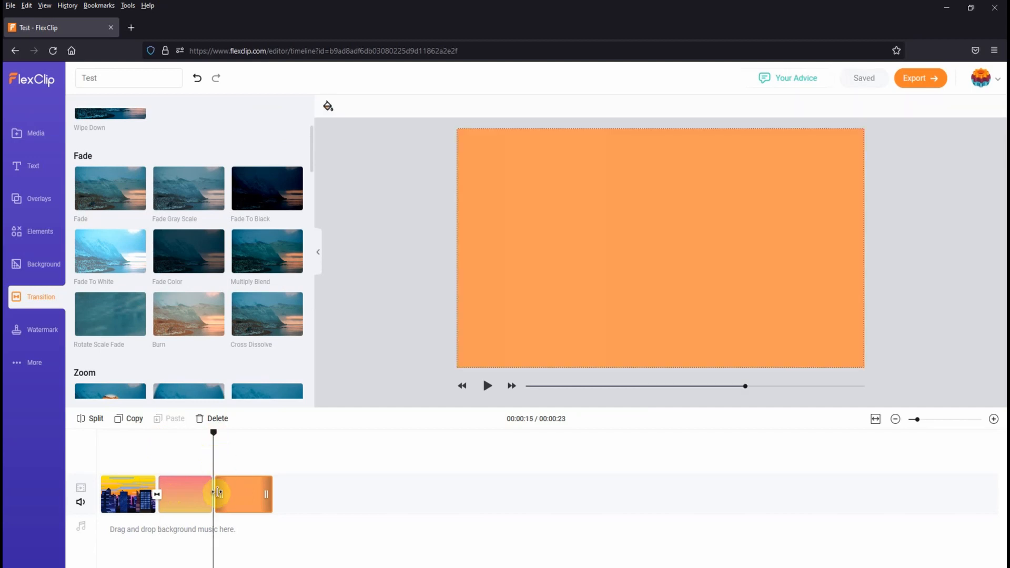
scroll(176, 216, down, 2)
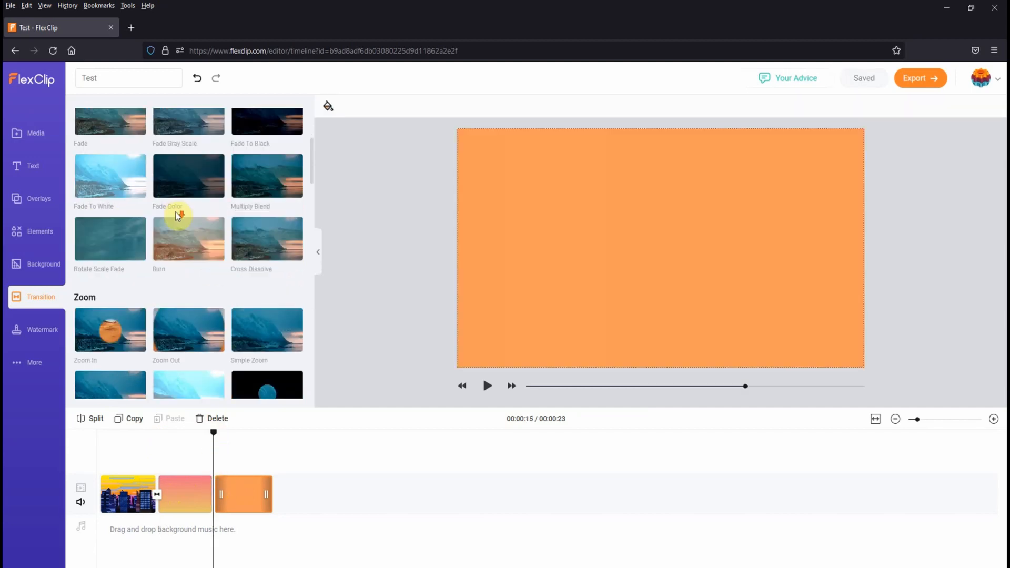
scroll(175, 220, down, 6)
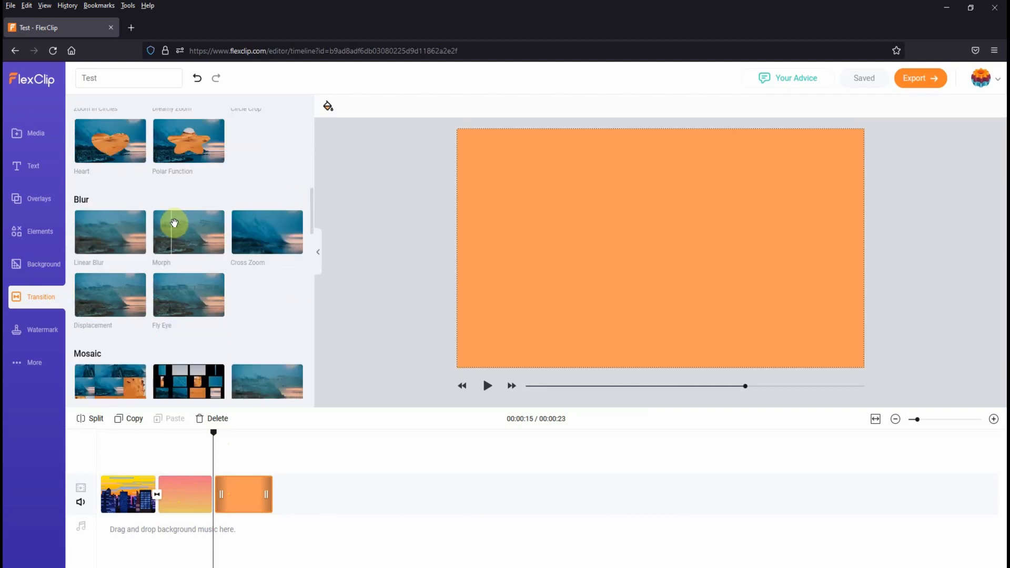
scroll(172, 227, down, 5)
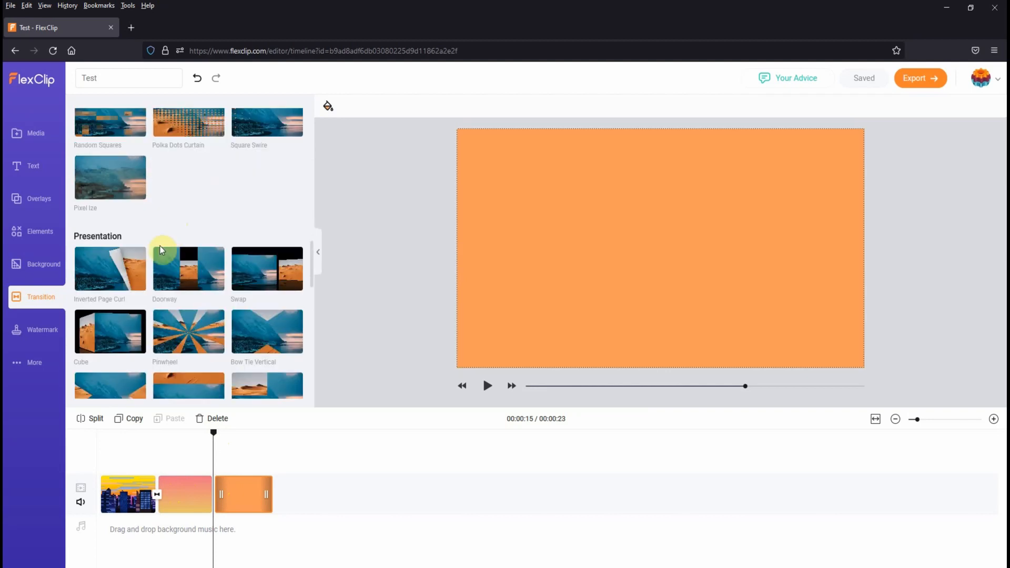
drag(128, 274, 194, 498)
Step: Return the playhead to the start of the timeline and play the video to preview both transitions
click(177, 434)
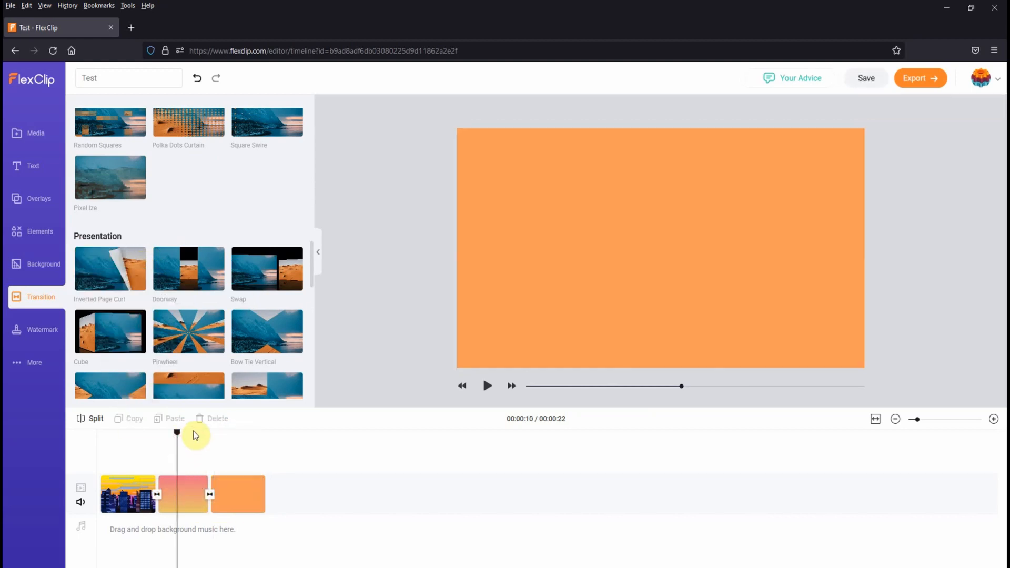
drag(178, 434, 100, 434)
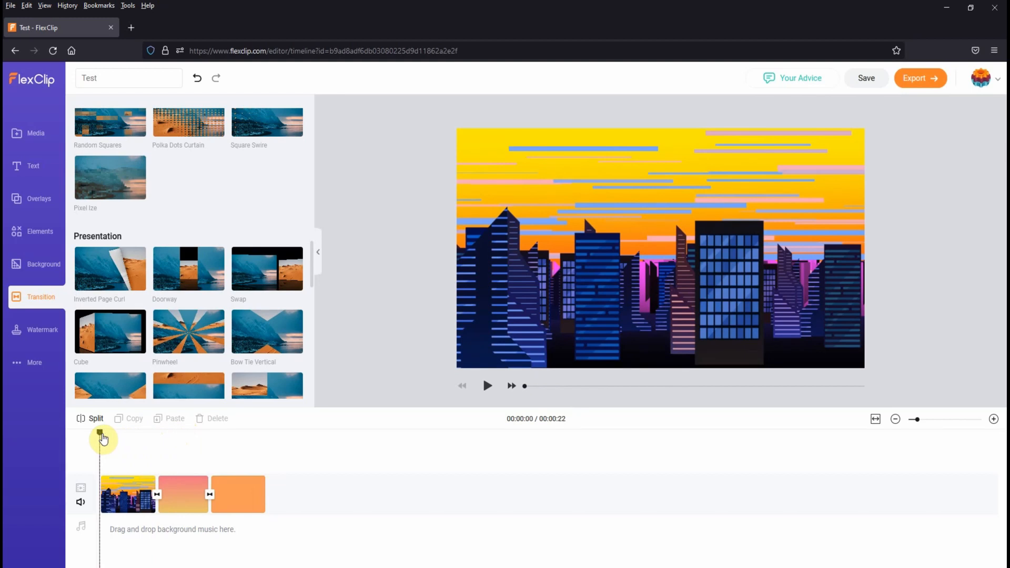
click(488, 386)
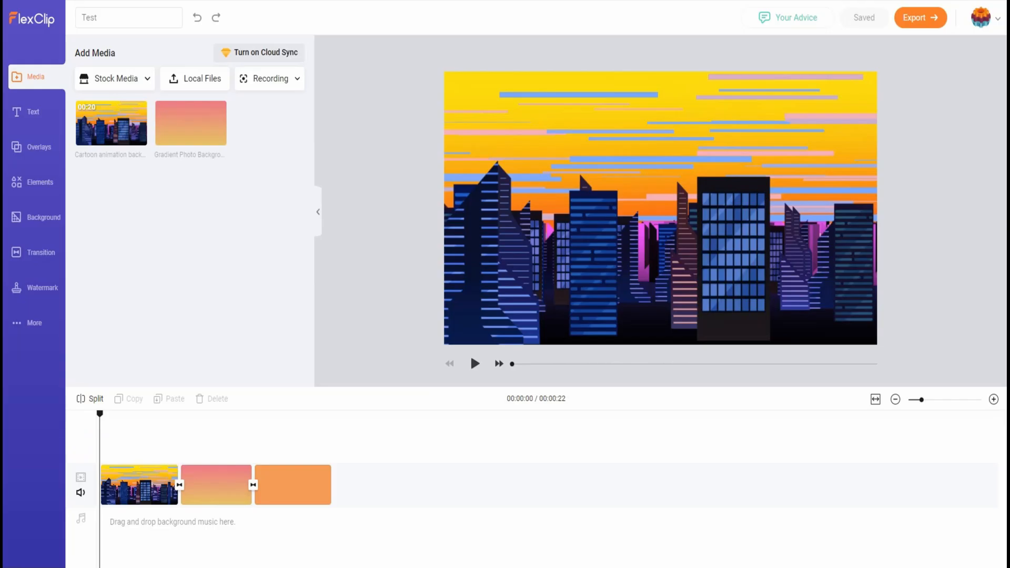
Step: Add the Center Line dynamic text over the start of the skyline clip
click(30, 115)
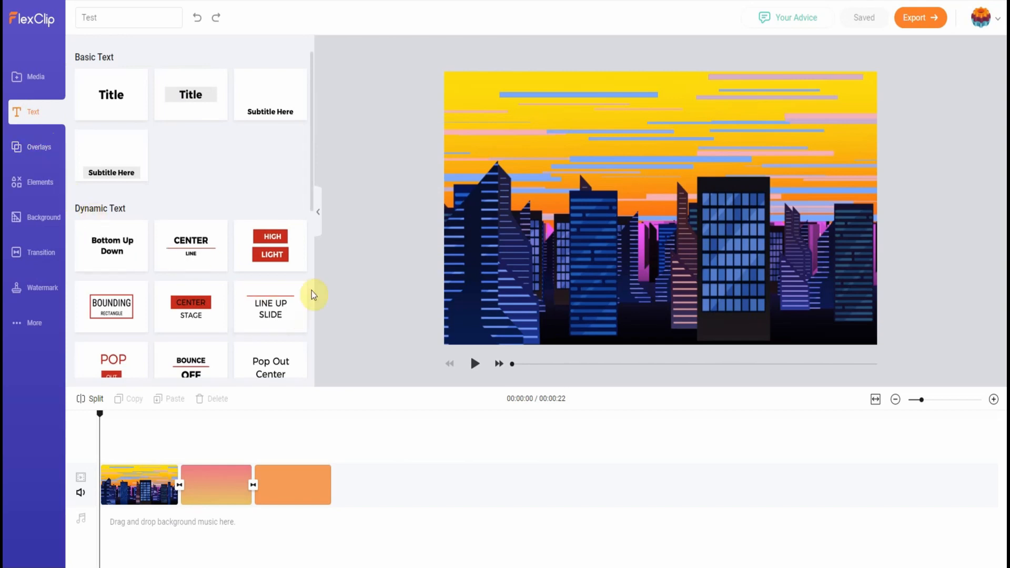
mouse_move(305, 257)
mouse_move(274, 319)
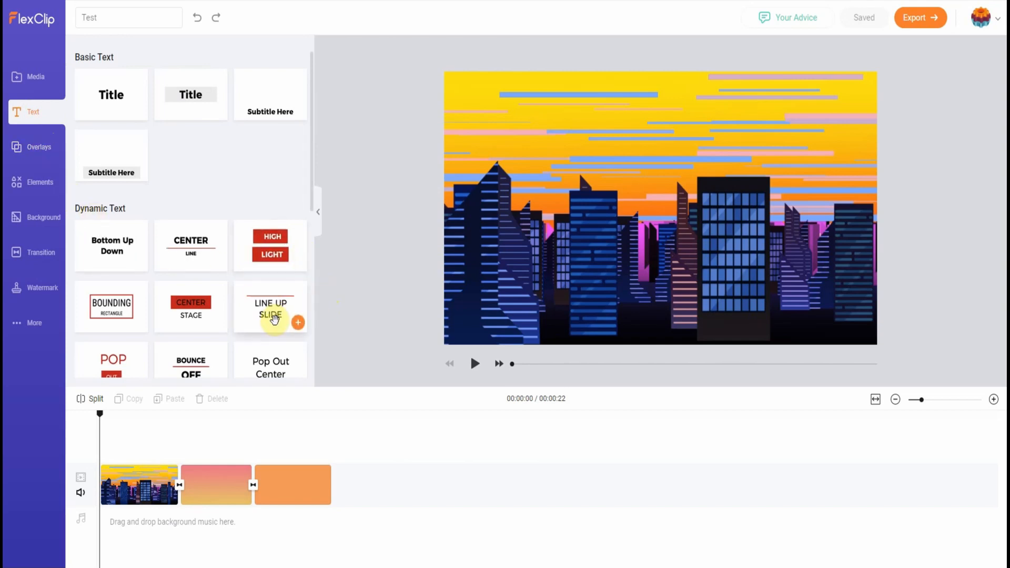
scroll(274, 319, down, 2)
mouse_move(199, 273)
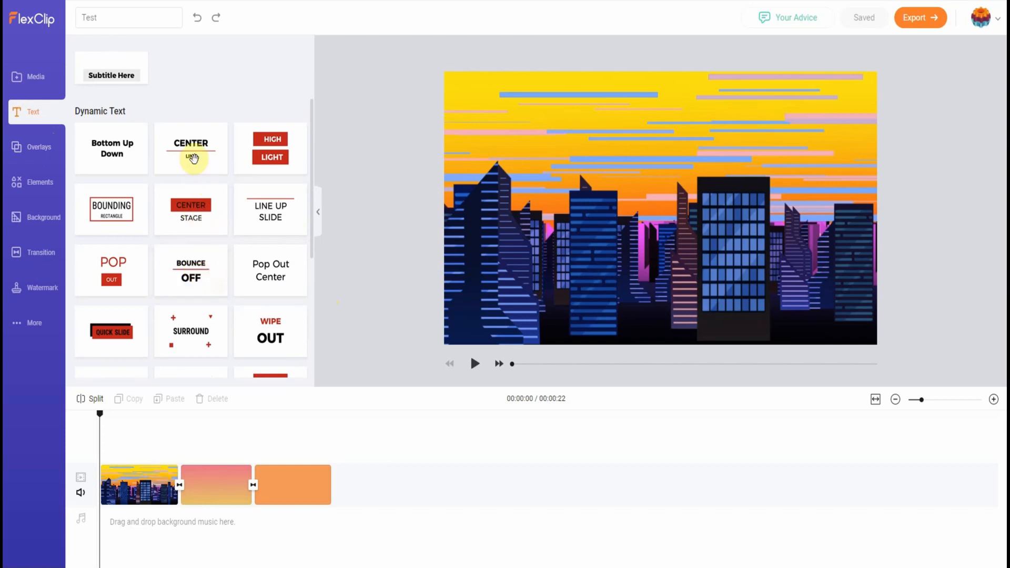
mouse_move(192, 152)
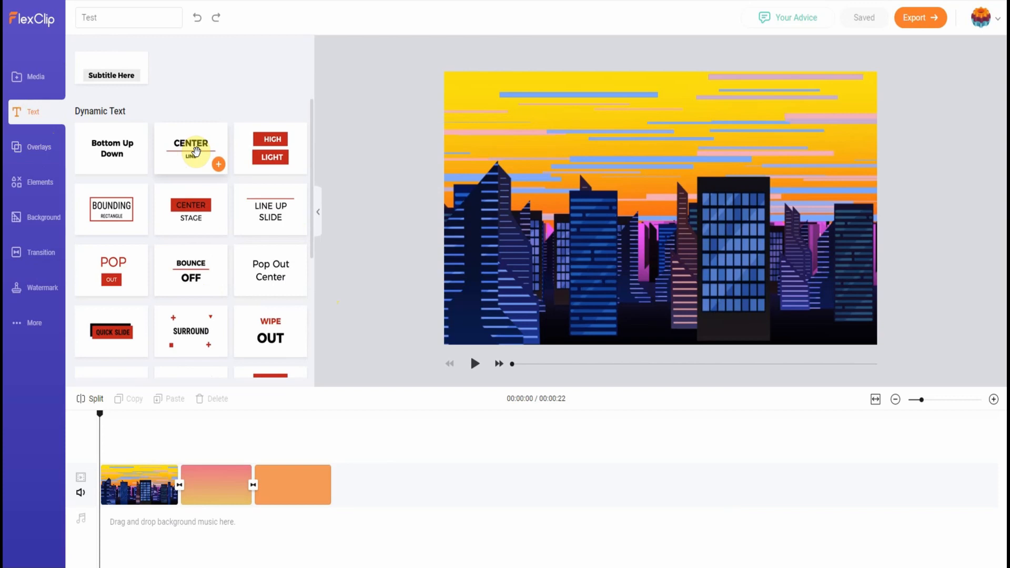
click(218, 164)
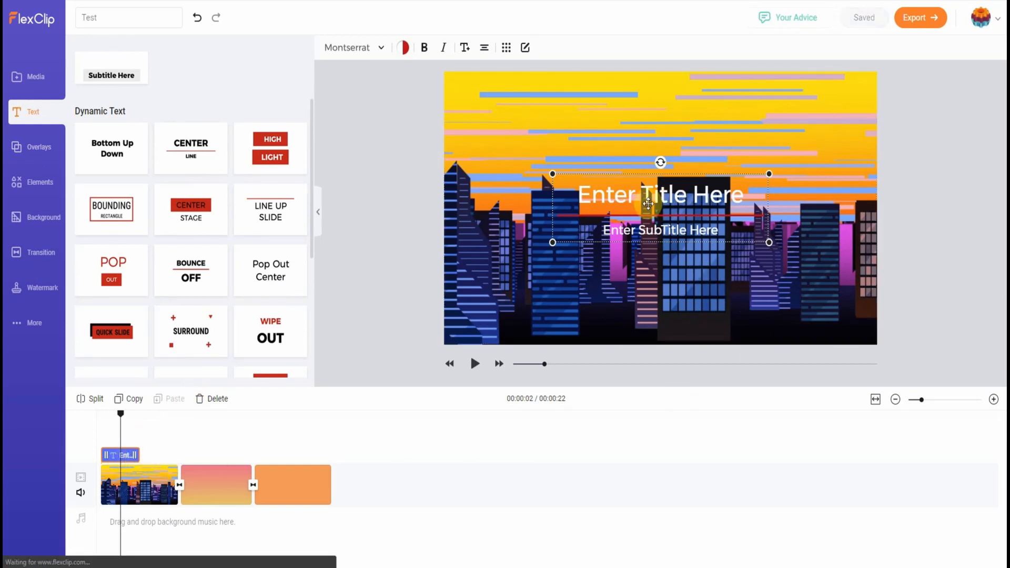
Step: Set the dynamic text's title to "Welcome" and its subtitle to "A Review of Flexclip"
double_click(582, 191)
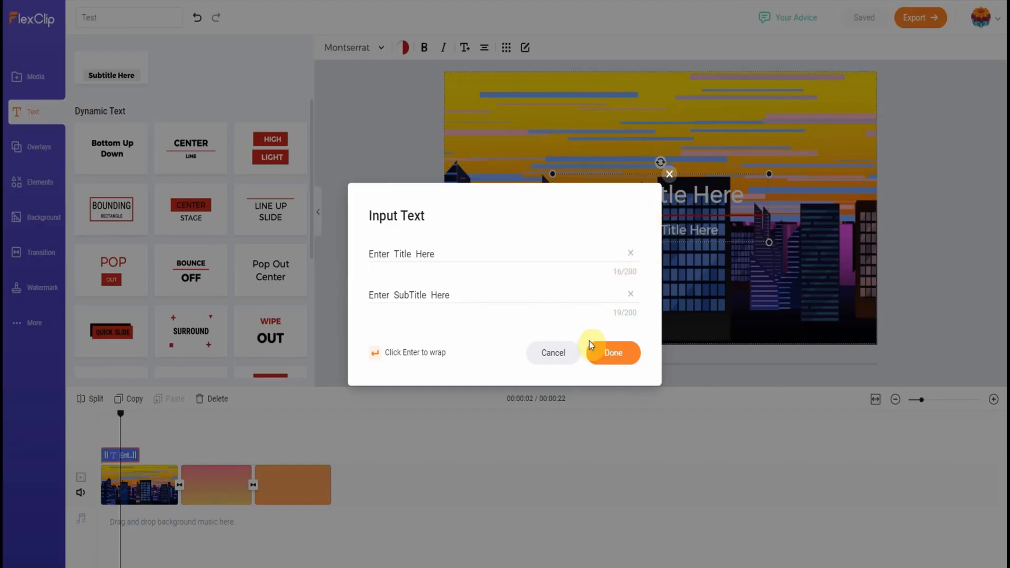
triple_click(439, 254)
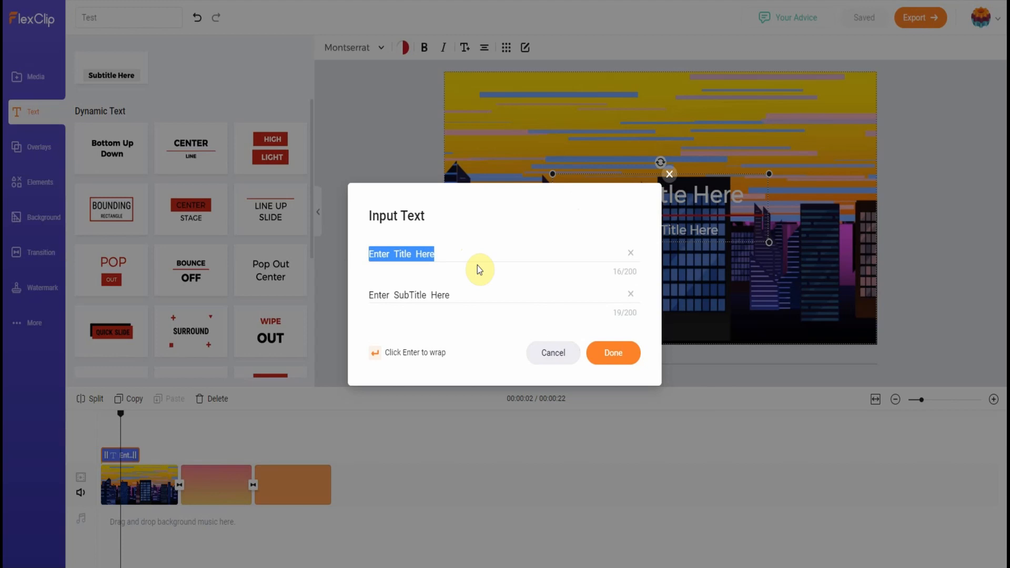
text(W)
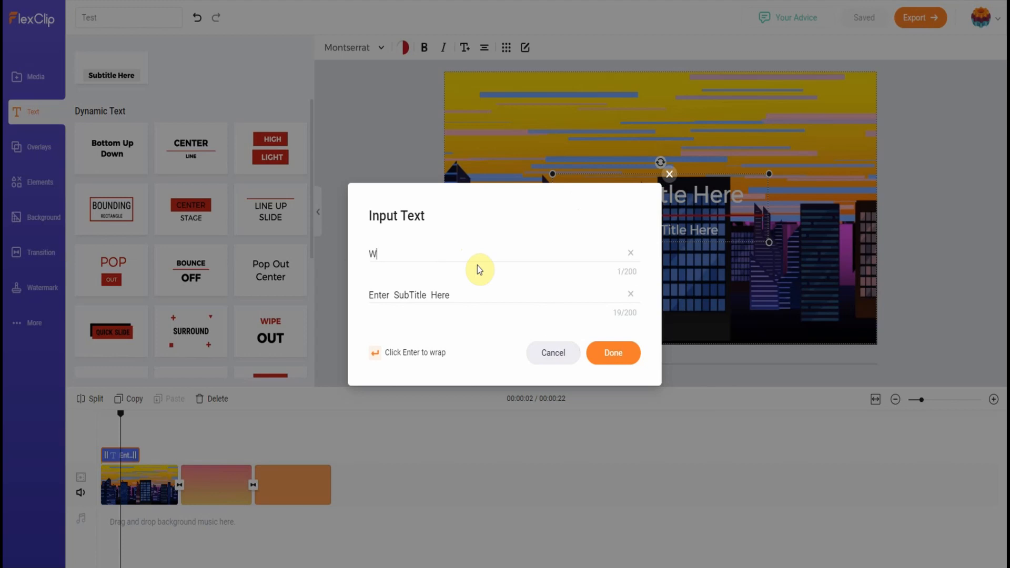
text(elcome)
triple_click(462, 296)
text(A Review of Flexclip)
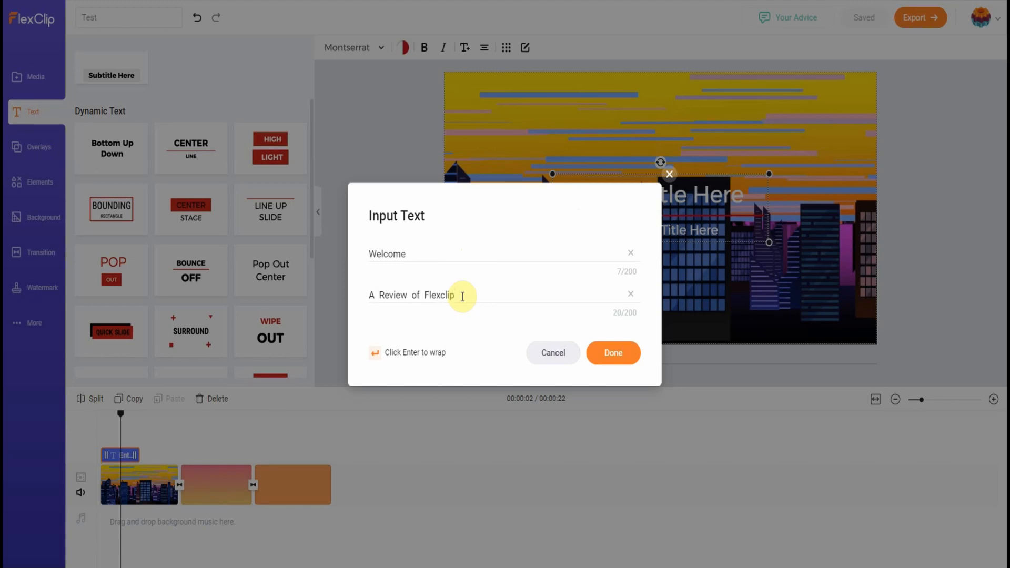
click(612, 351)
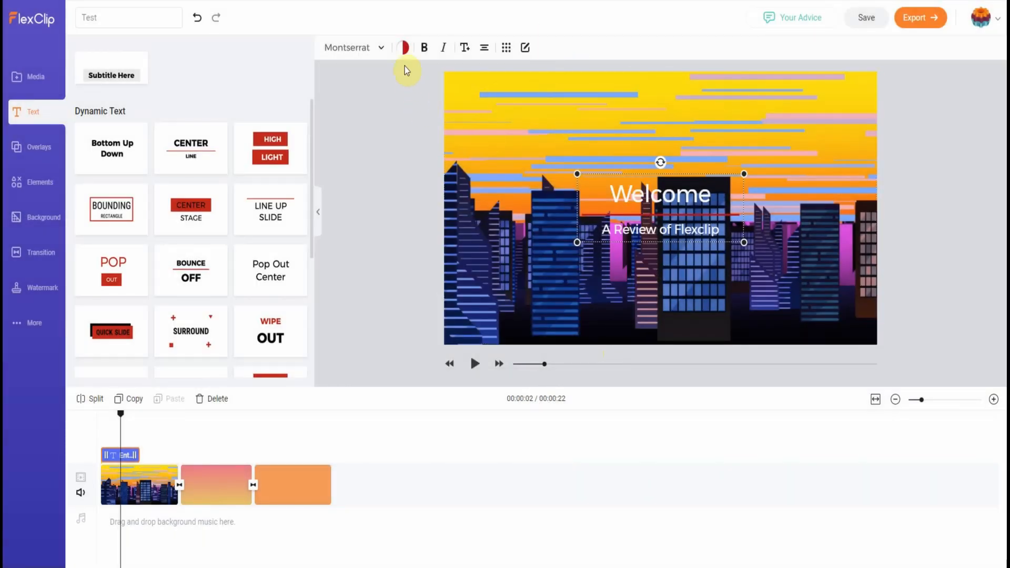
click(380, 48)
click(380, 48)
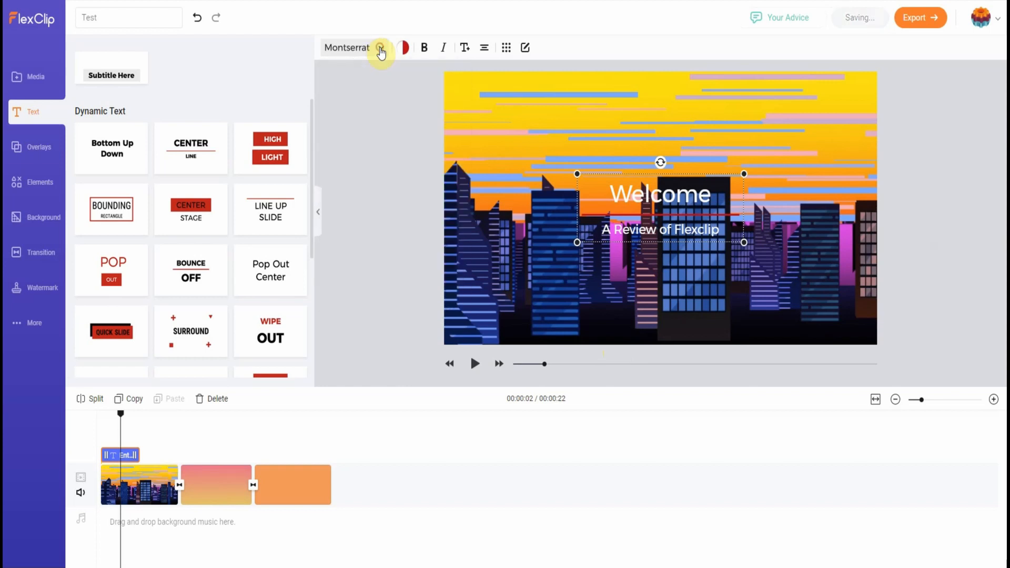
click(405, 48)
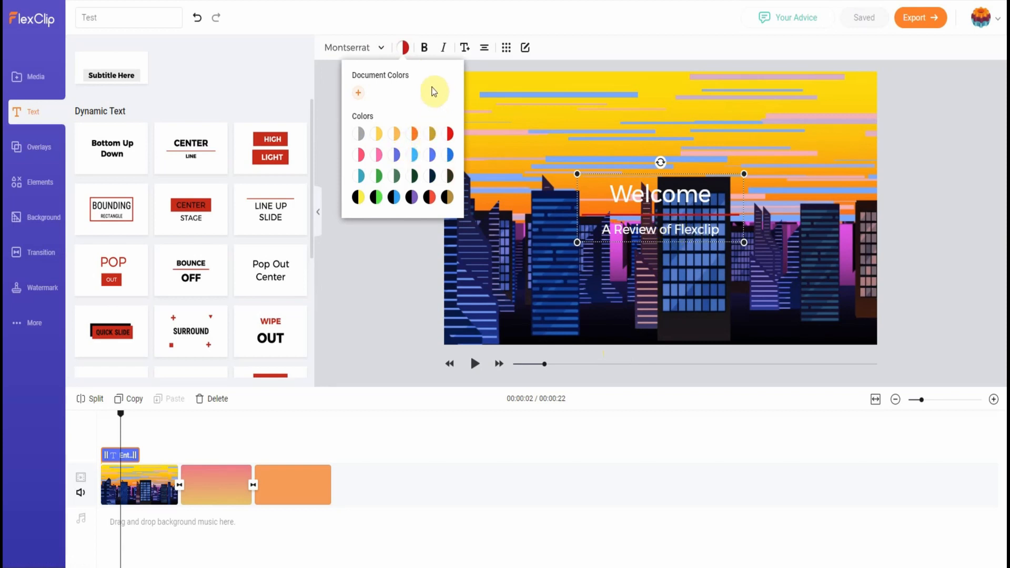
click(388, 257)
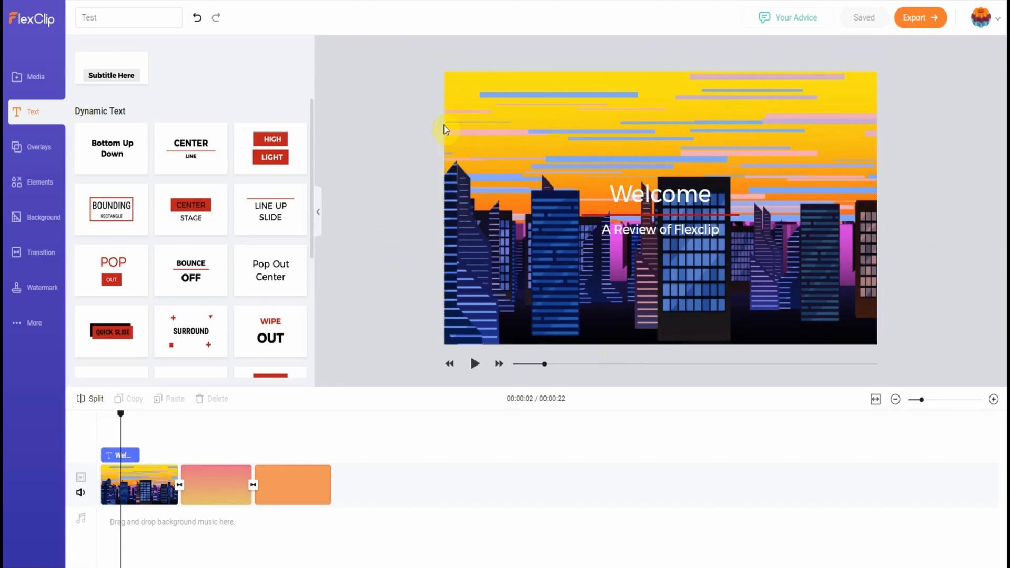
Step: Move the Welcome dynamic text from the centre to the lower-left area of the skyline picture
click(526, 123)
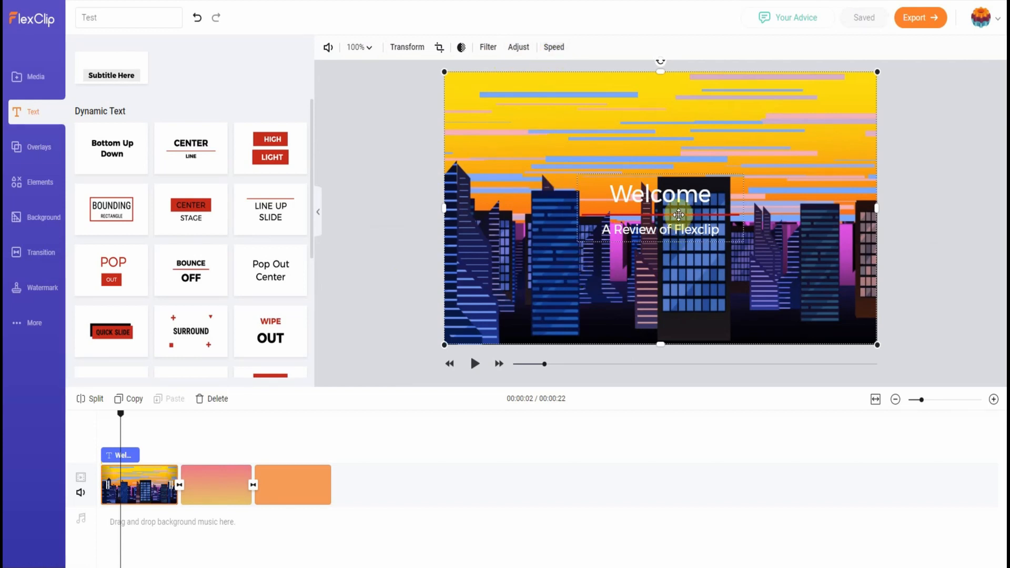
drag(679, 214, 575, 292)
click(597, 177)
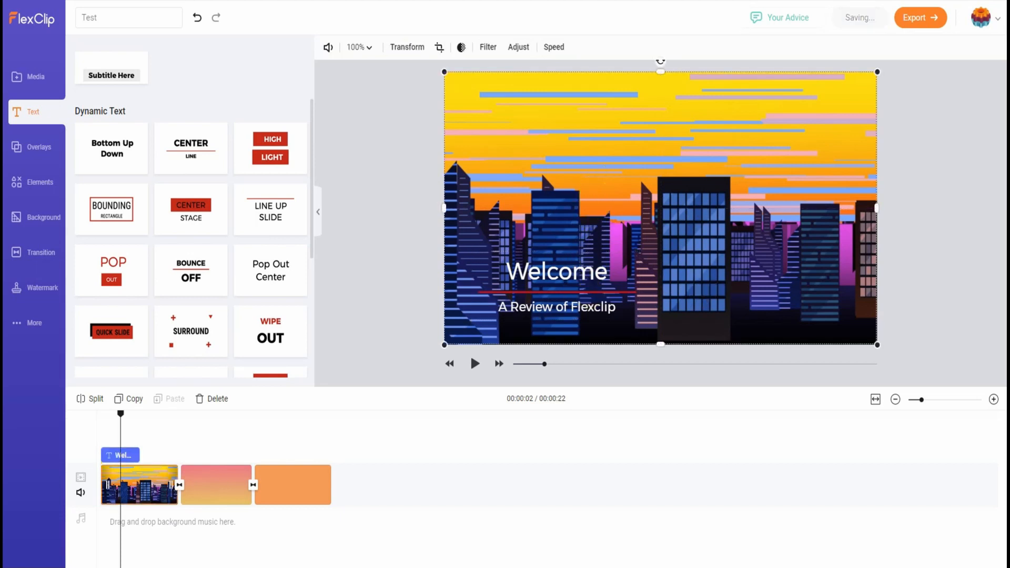
Step: Recolour the Welcome text with the white-and-yellow colour pair and nudge the text slightly to the left
click(578, 288)
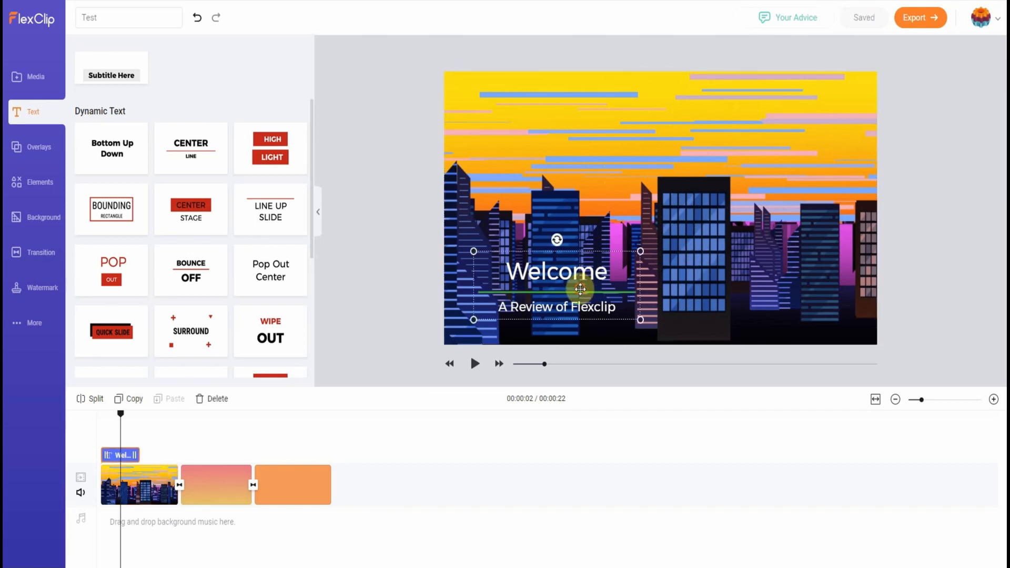
click(404, 47)
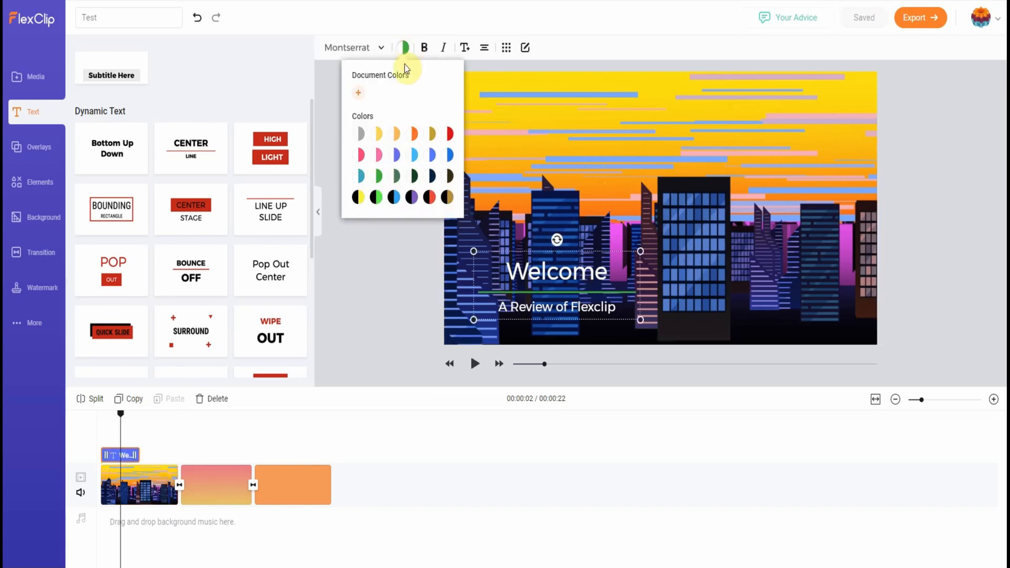
click(380, 136)
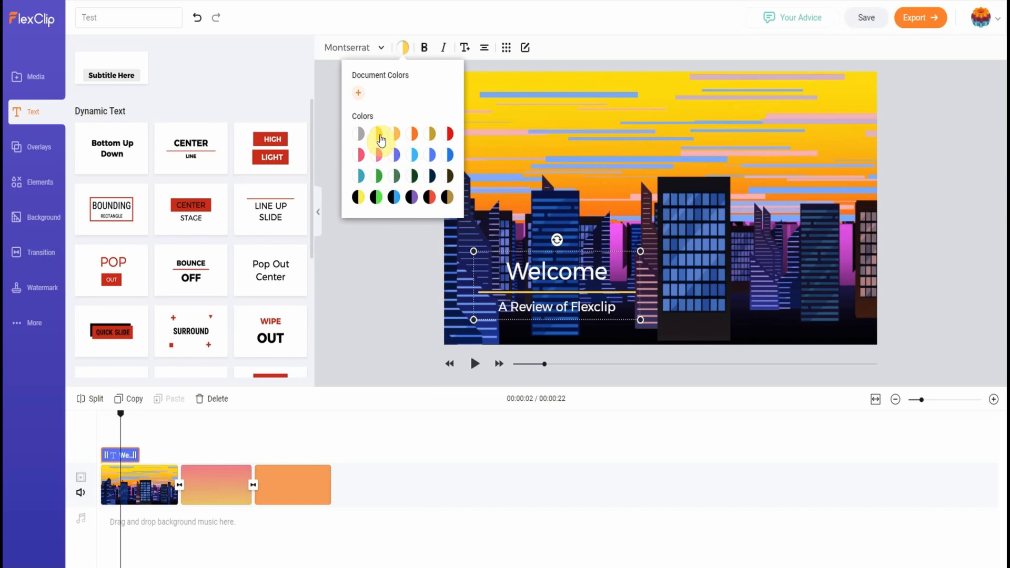
click(377, 260)
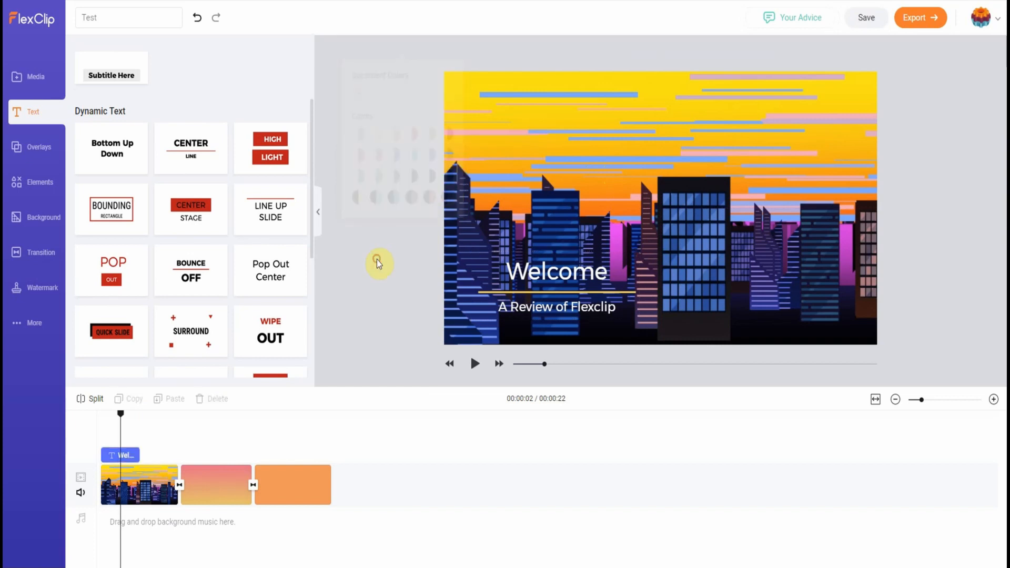
click(575, 284)
drag(575, 285, 565, 295)
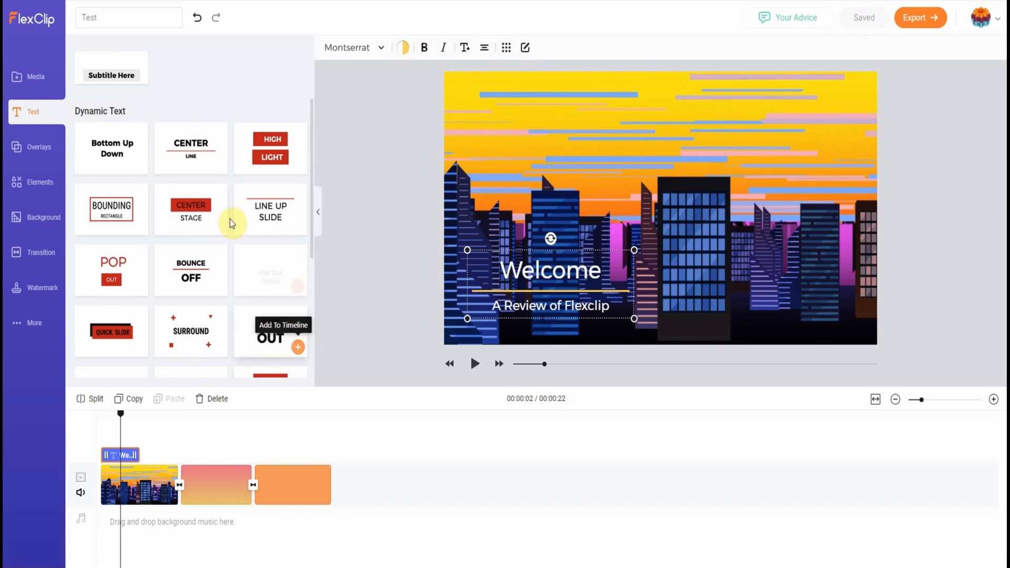
Step: Add the shaded basic subtitle text and place it in the lower-right corner of the skyline picture
scroll(191, 145, up, 2)
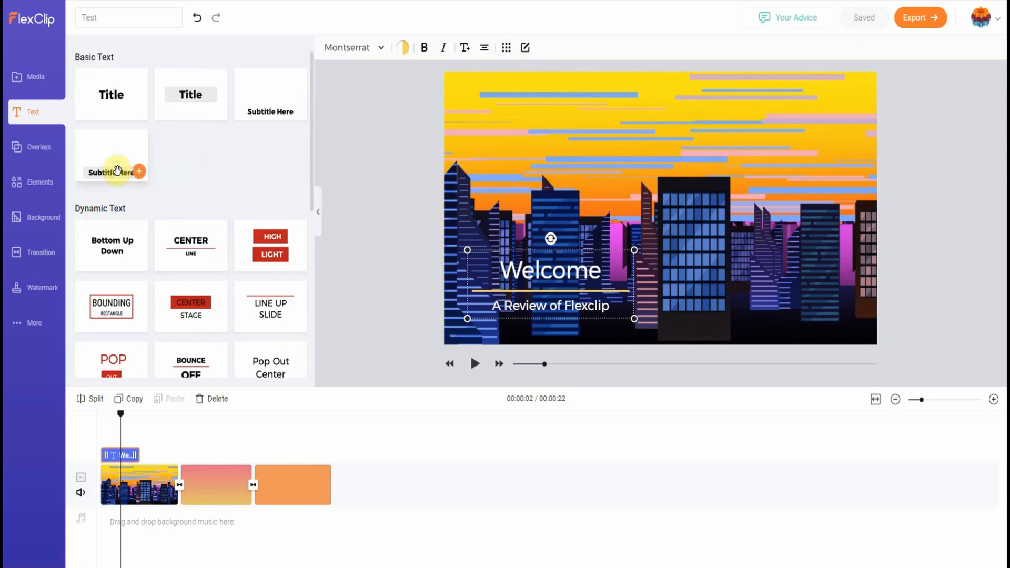
click(139, 173)
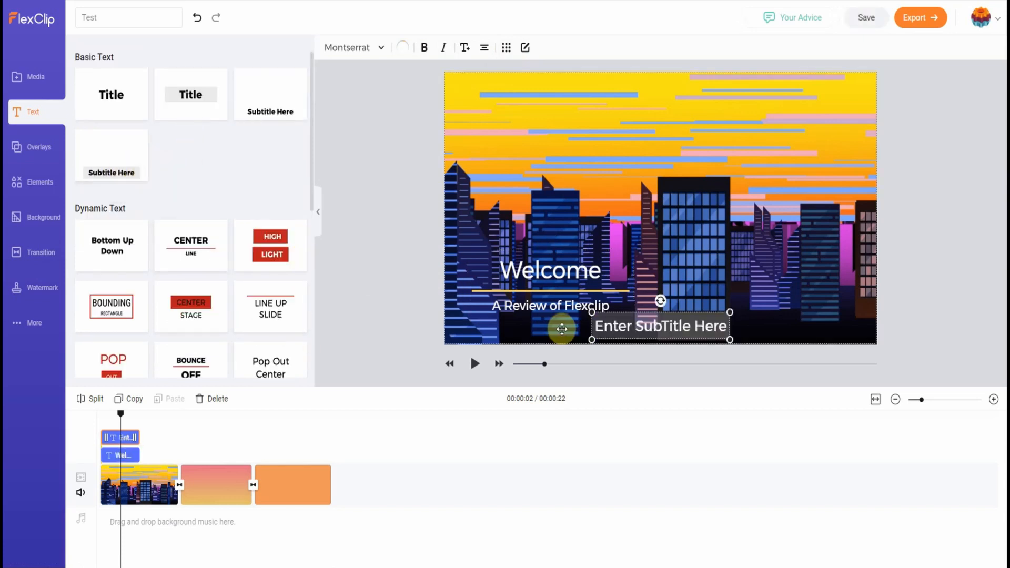
drag(621, 326, 742, 322)
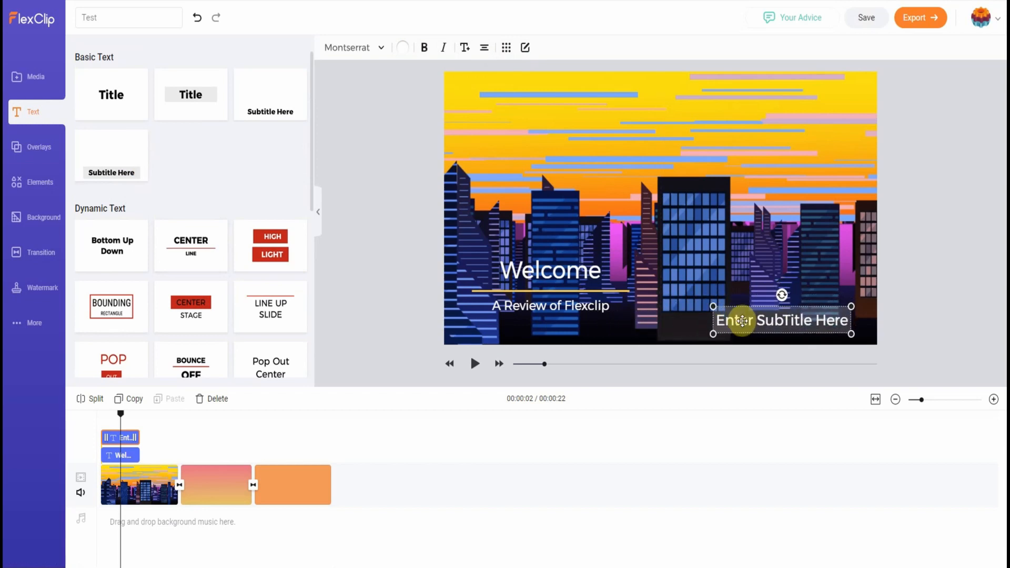
Step: Reduce the new subtitle's font size by four increments
click(466, 48)
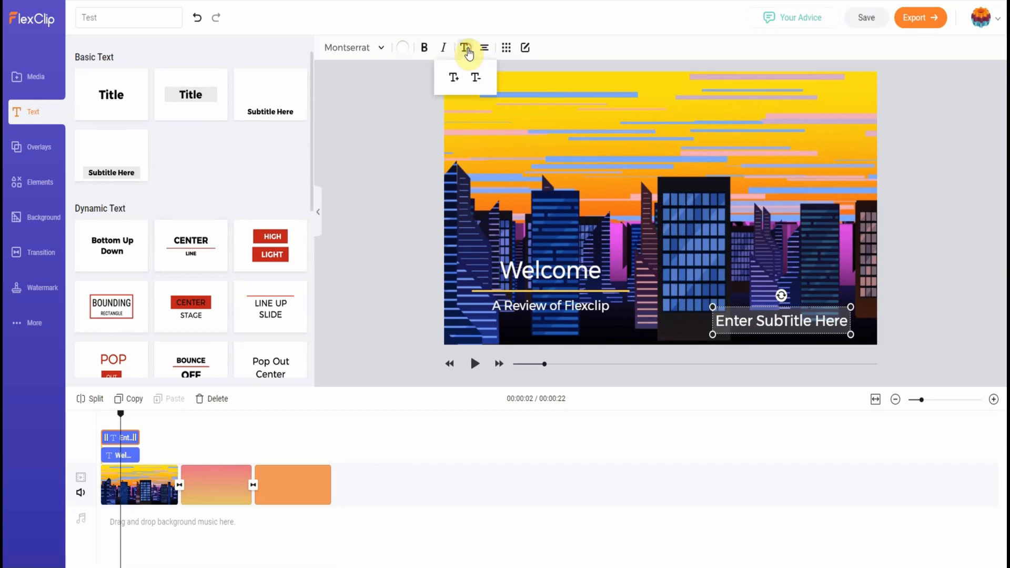
click(475, 78)
click(476, 79)
click(476, 79)
click(476, 79)
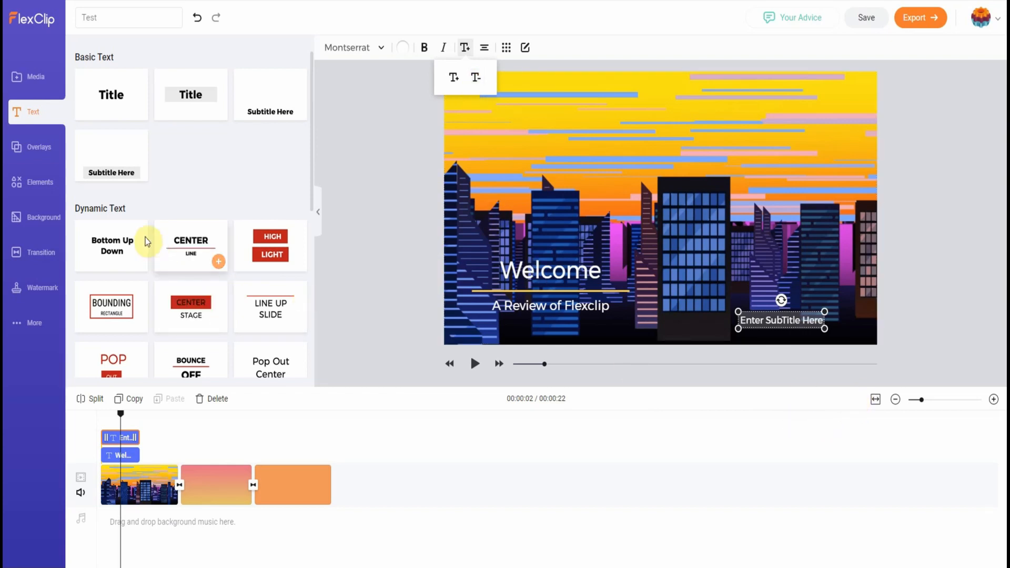
Step: Replace the subtitle's placeholder text with "Frontnweaks.com"
click(798, 322)
double_click(798, 322)
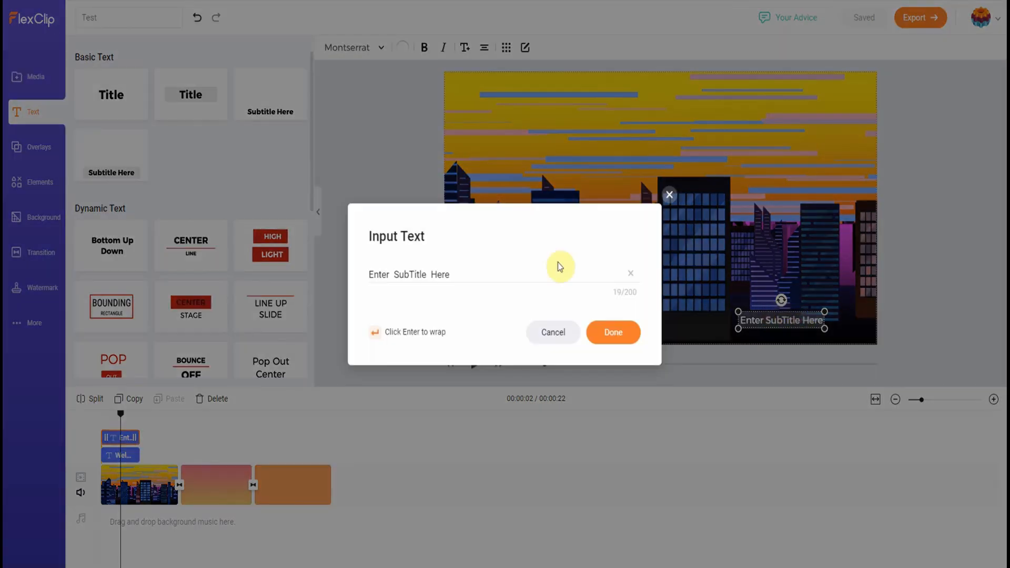
triple_click(463, 275)
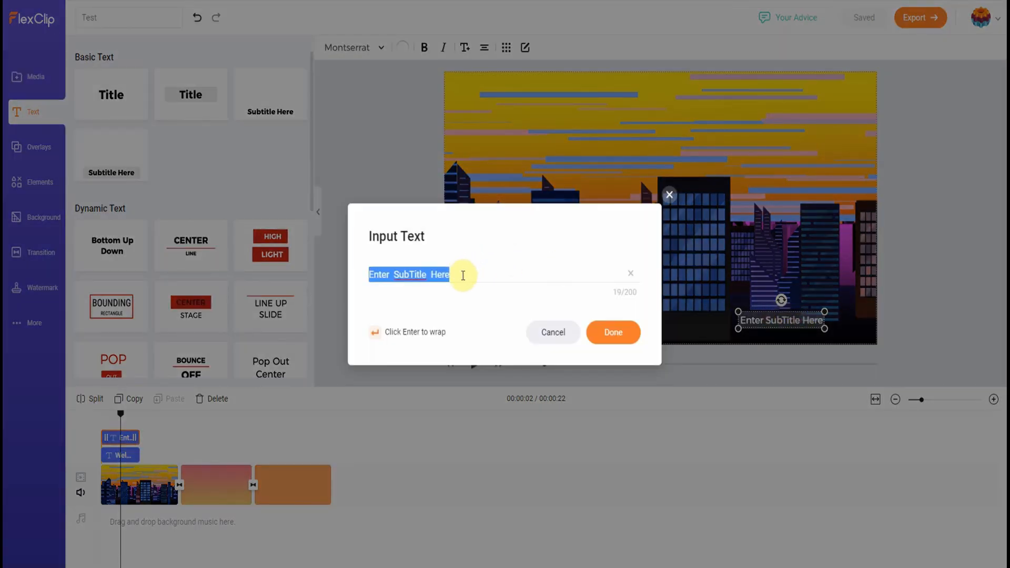
text(F)
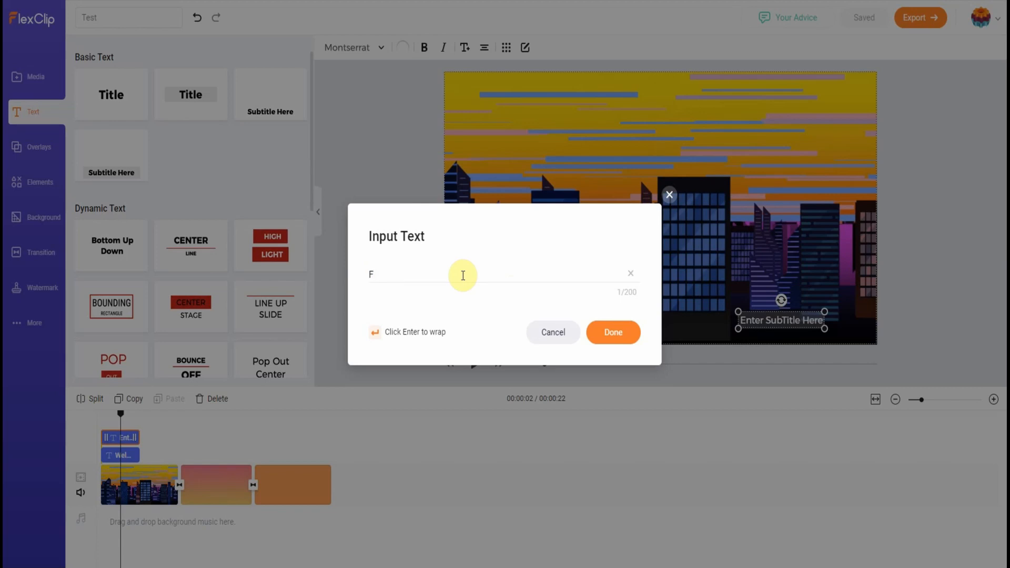
text(rontnweaks.com)
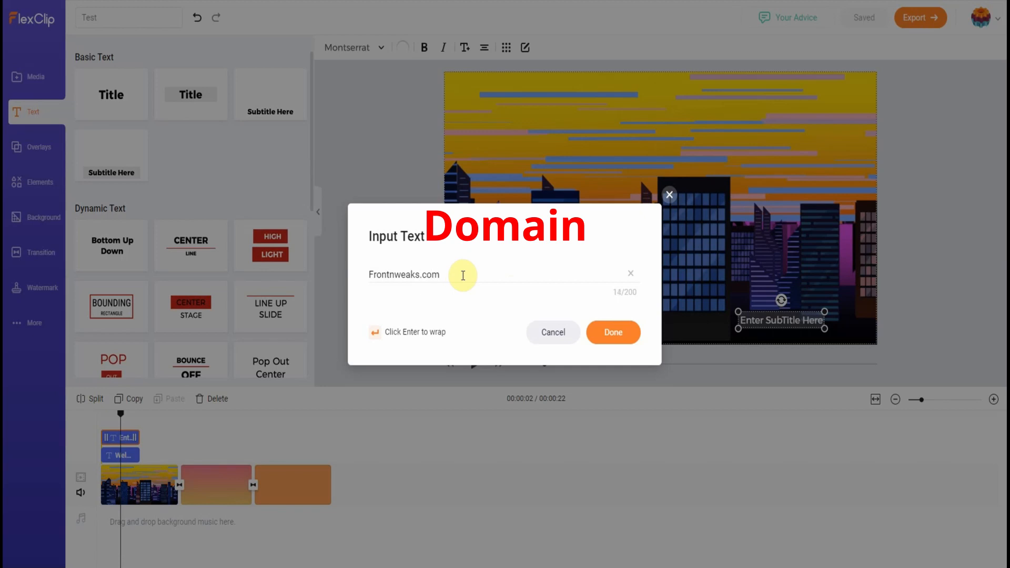
click(614, 332)
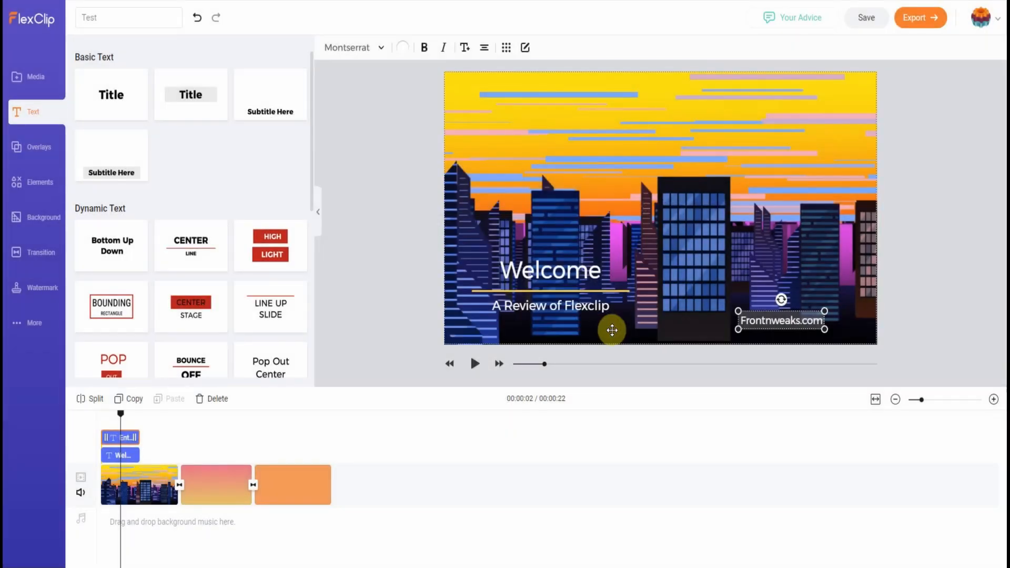
click(844, 322)
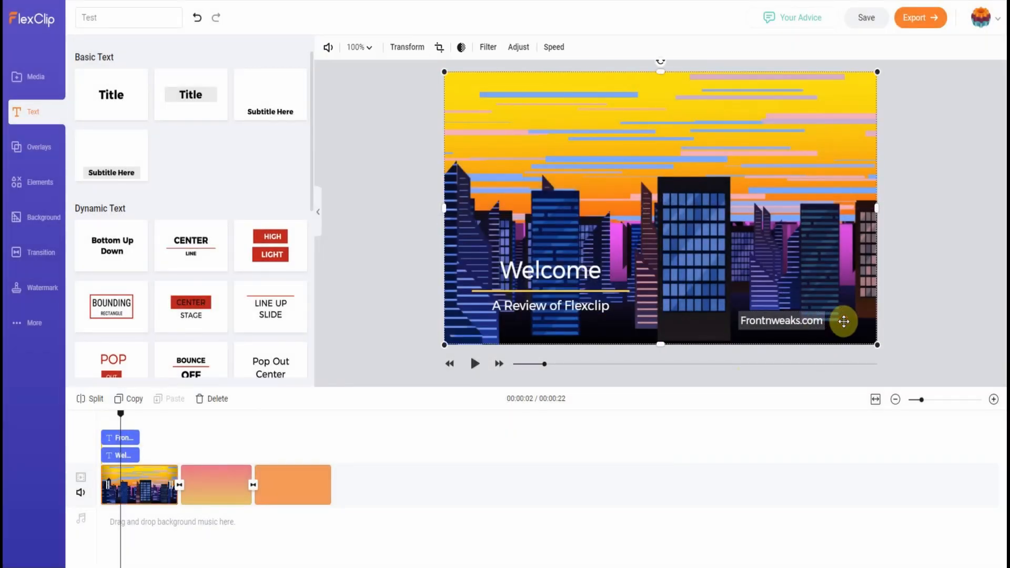
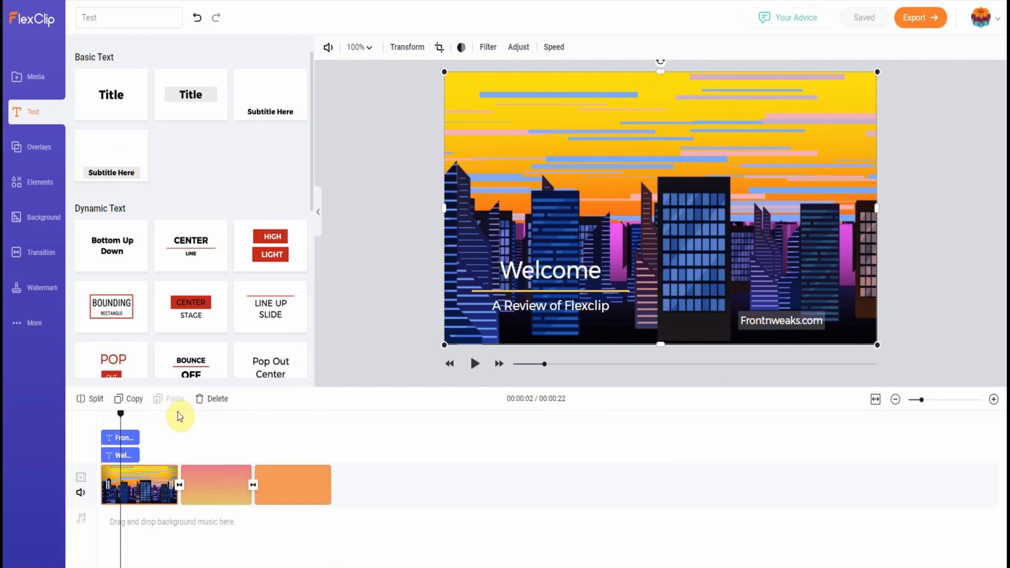
click(124, 440)
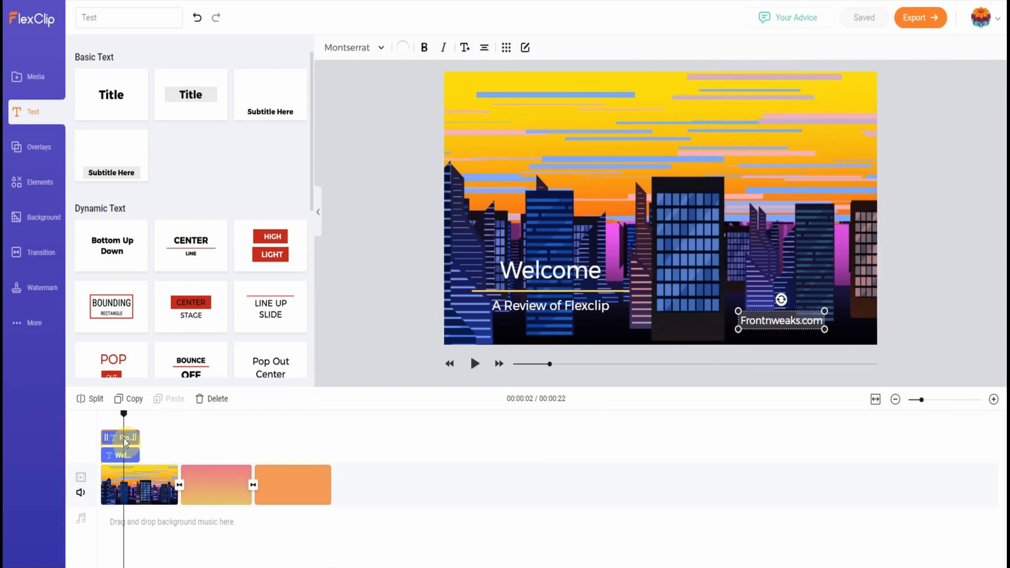
click(125, 454)
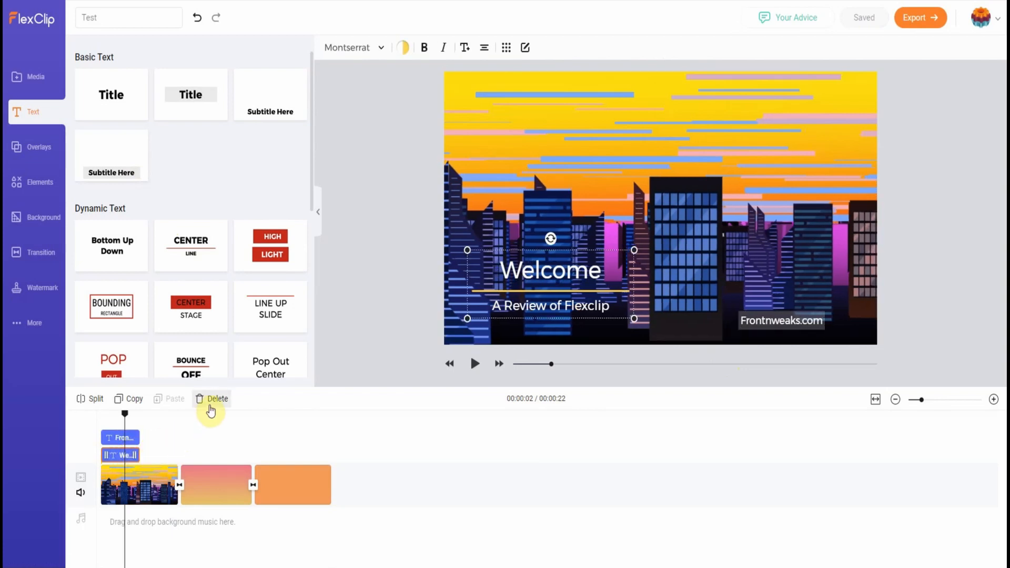
click(785, 456)
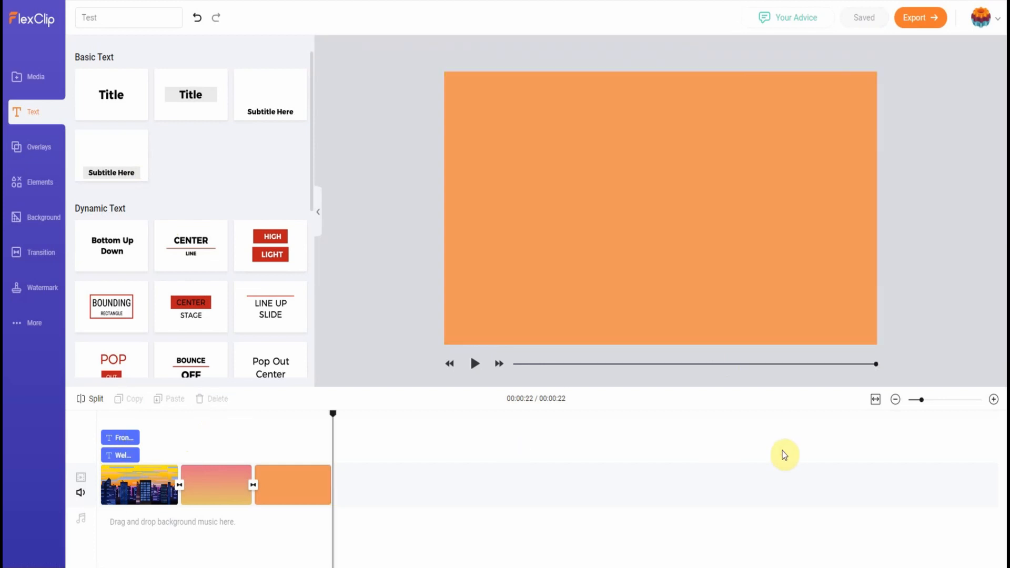
click(232, 501)
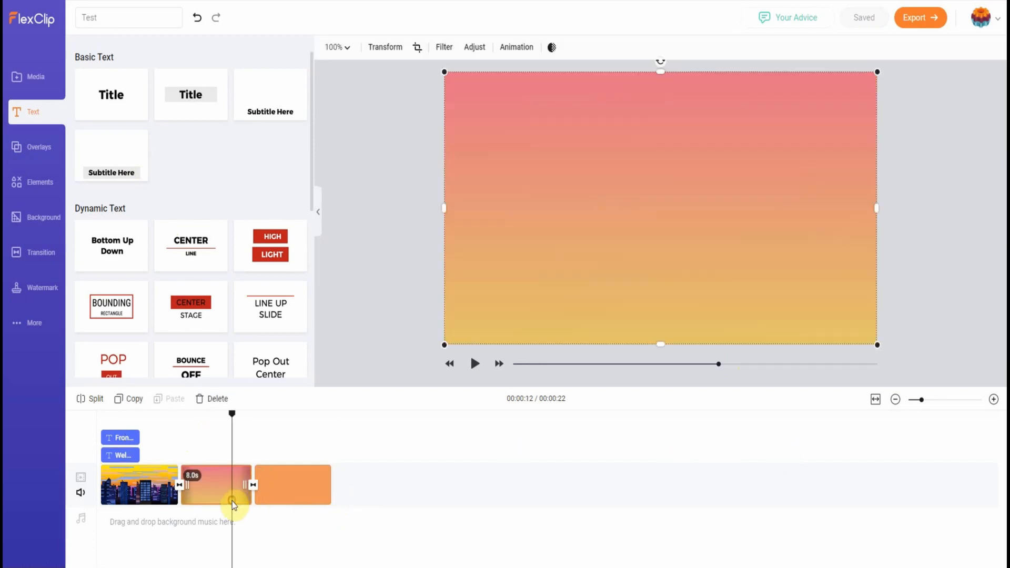
click(154, 499)
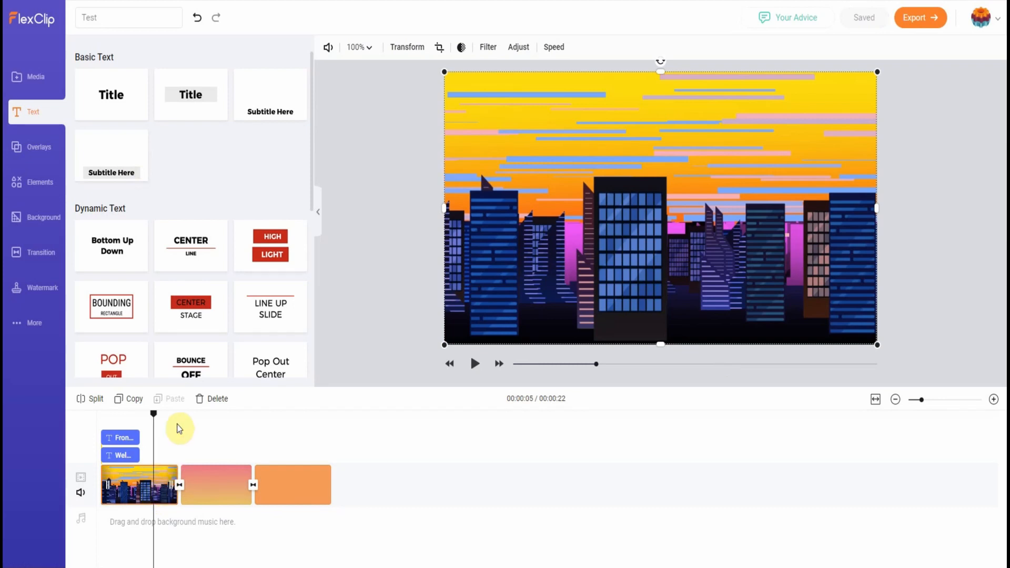
Step: Play the video from the start to preview the Welcome and Frontnweaks.com texts over the skyline clip
drag(153, 416, 102, 422)
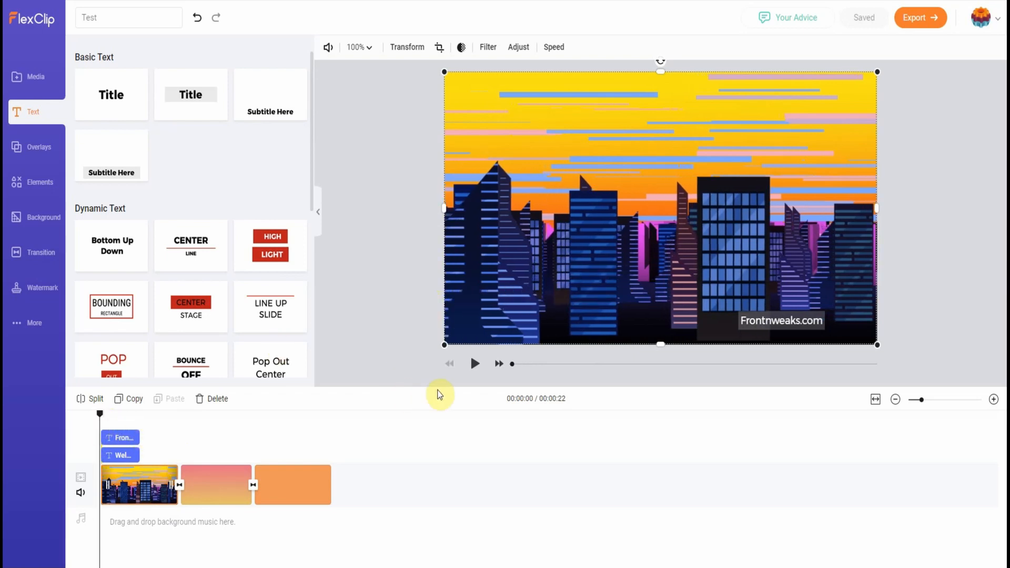
click(475, 364)
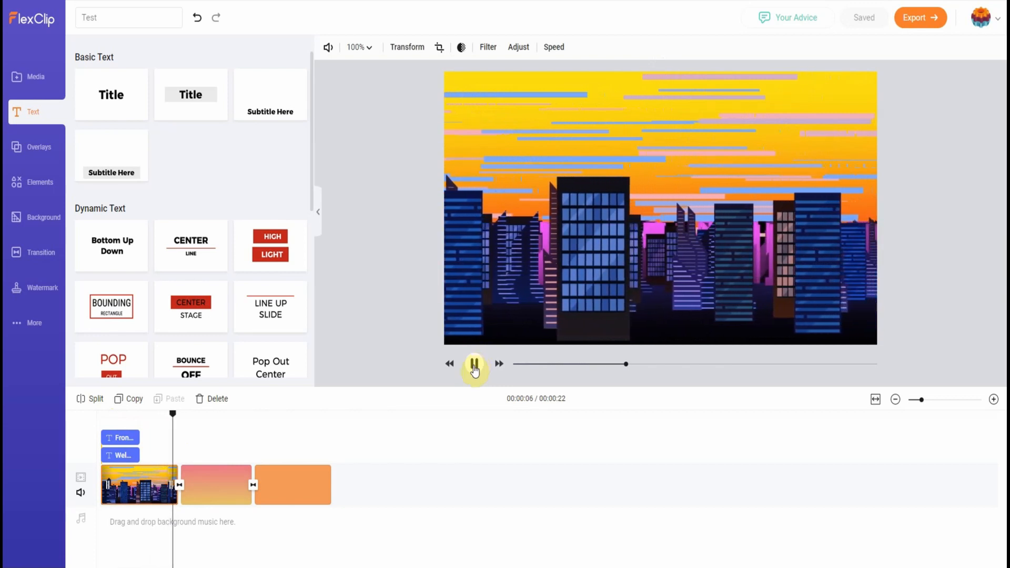
click(474, 363)
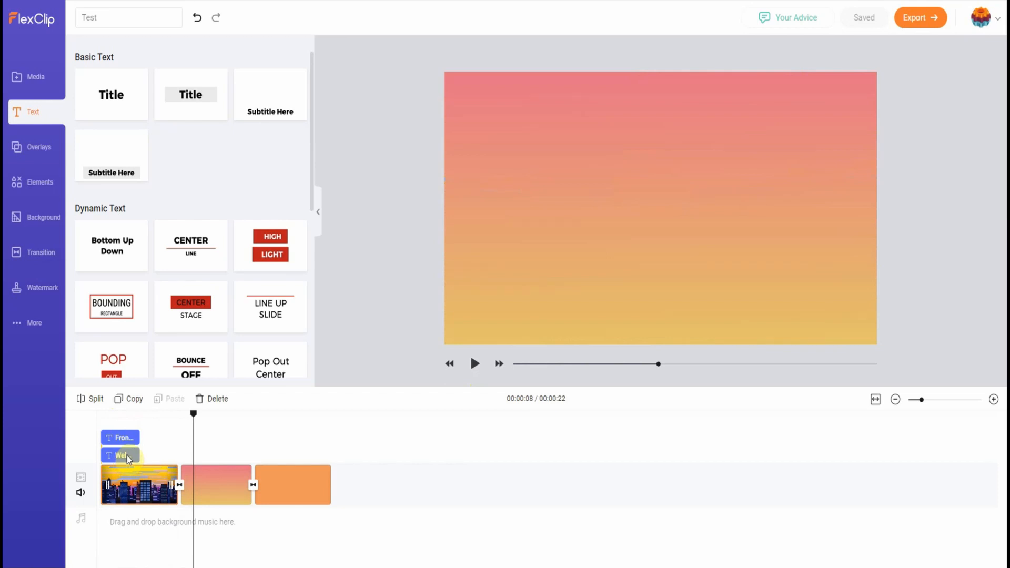
Step: Extend both text layers to the end of the skyline clip, with the Welcome text starting about one second after the Frontnweaks.com text
click(133, 438)
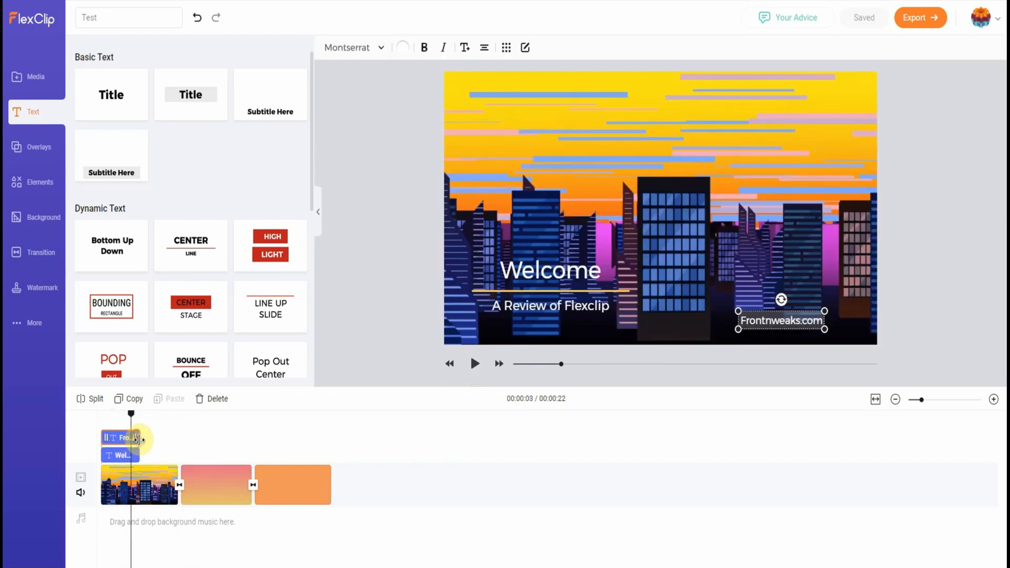
drag(138, 440, 178, 441)
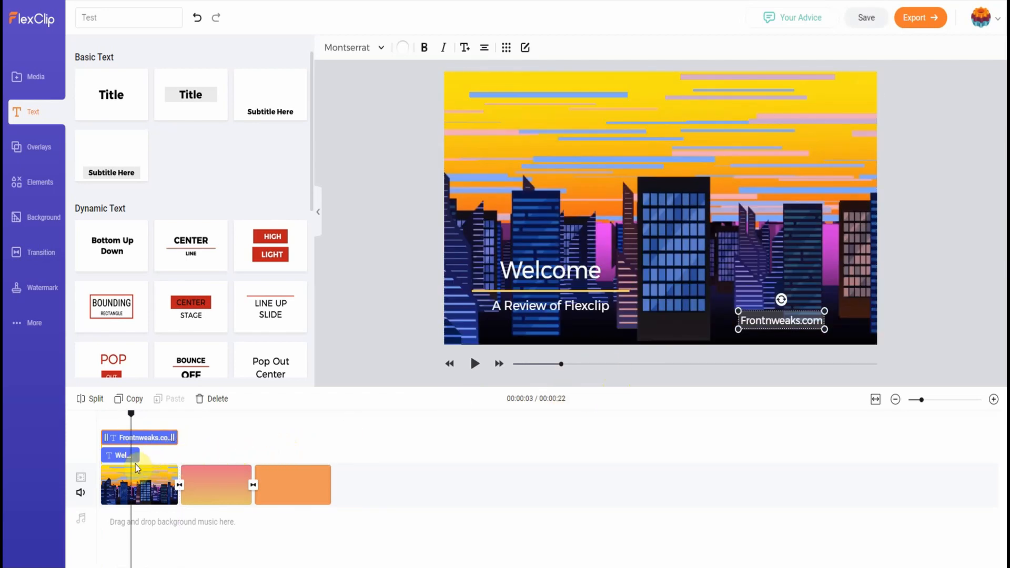
drag(122, 459, 131, 455)
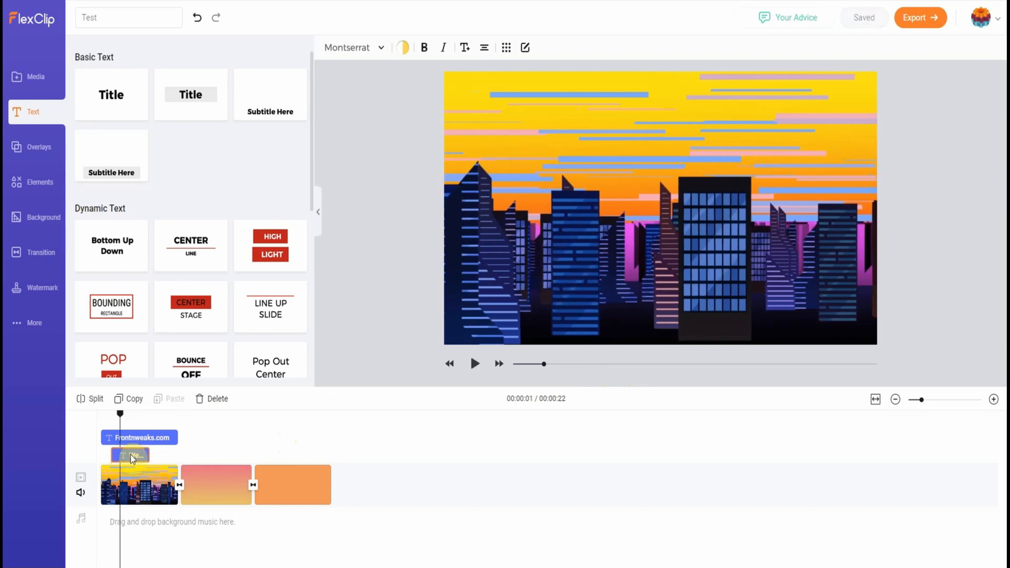
click(132, 454)
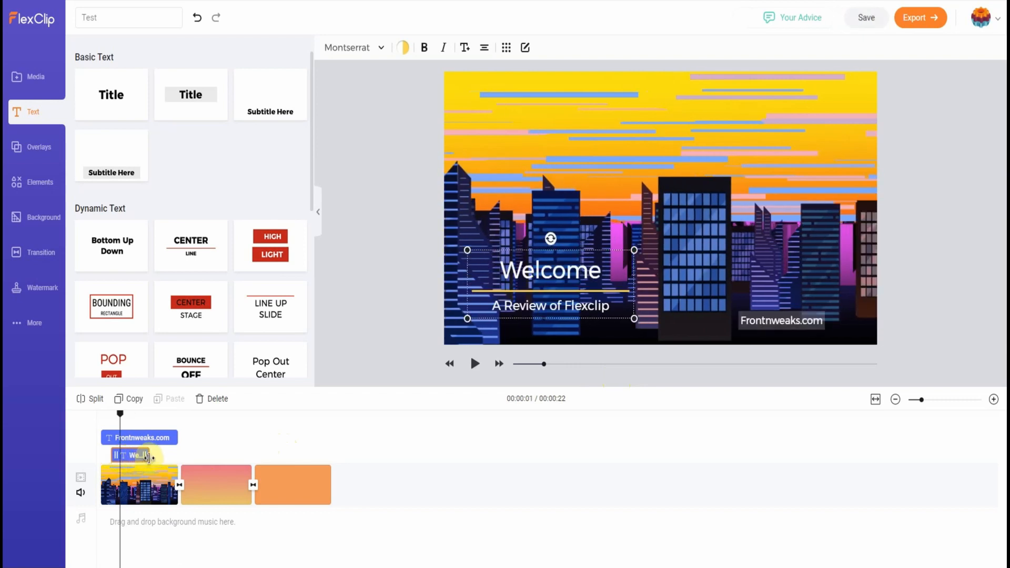
drag(148, 457, 176, 456)
click(217, 441)
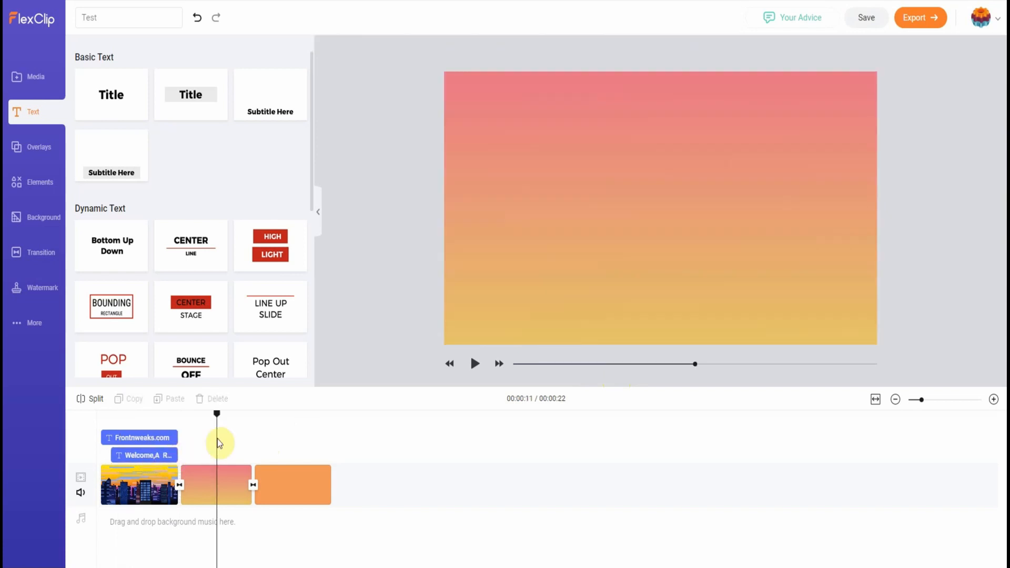
Step: Play the video from the start to preview the two timed texts and the transition into the pink gradient clip
drag(210, 420, 102, 426)
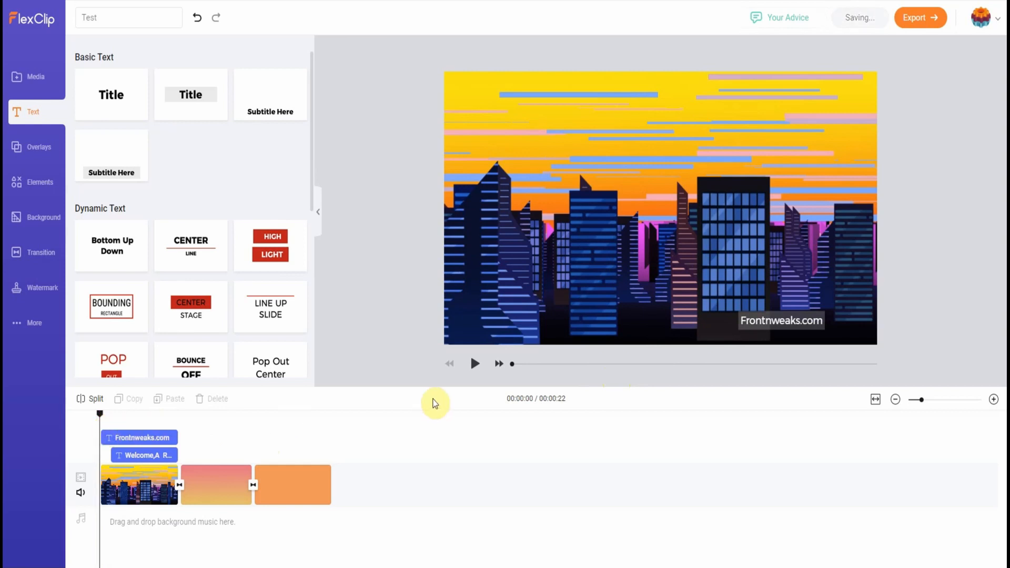
click(475, 365)
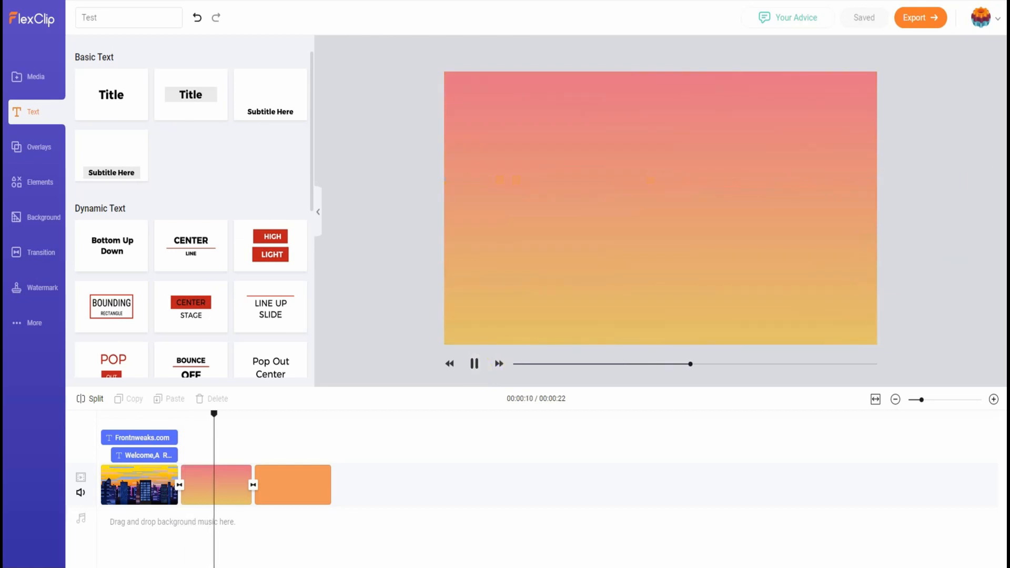
Step: Add the Rectangle Spread Out text overlay to the pink gradient clip at the 9-second mark
click(201, 414)
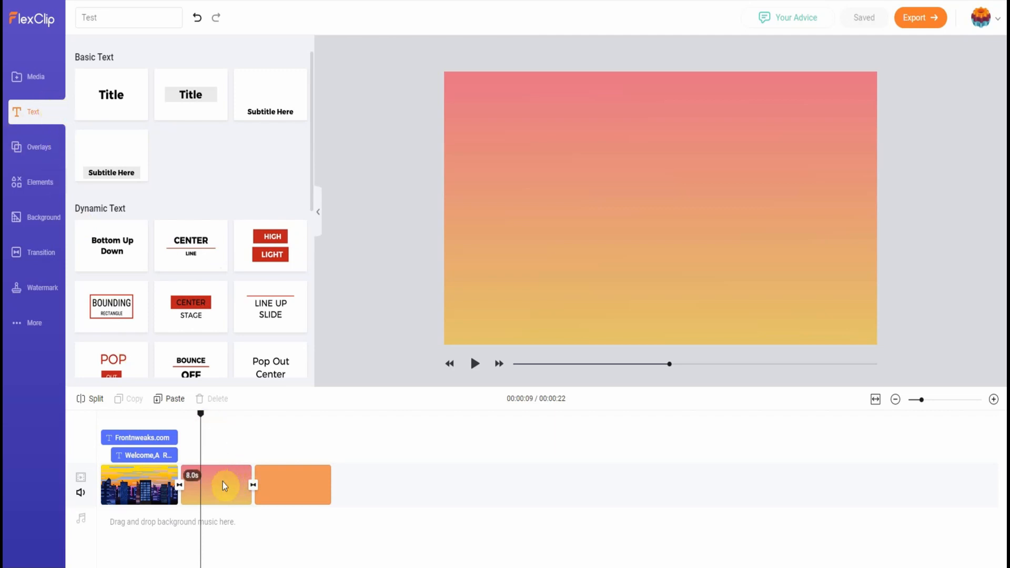
click(38, 152)
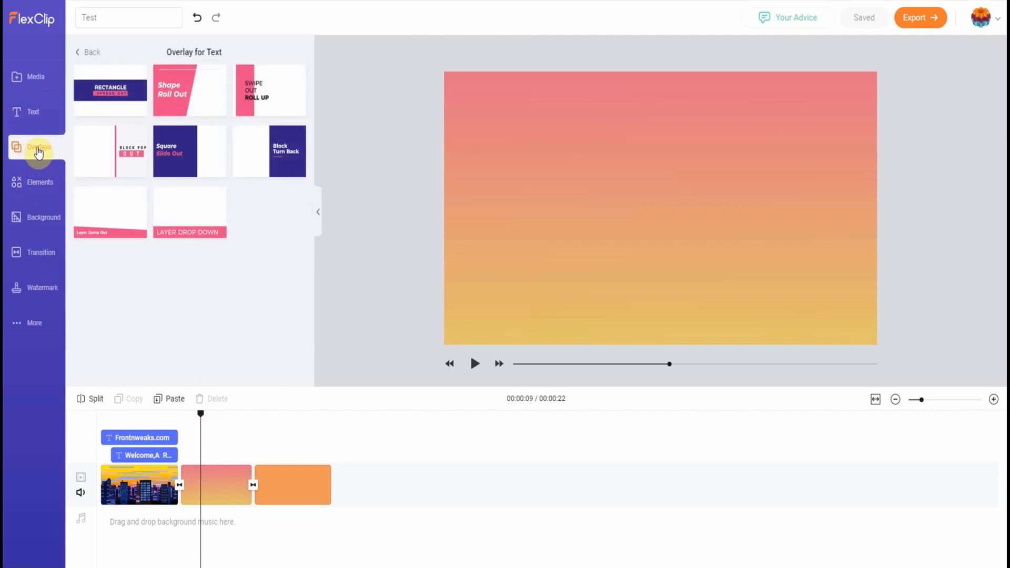
mouse_move(106, 104)
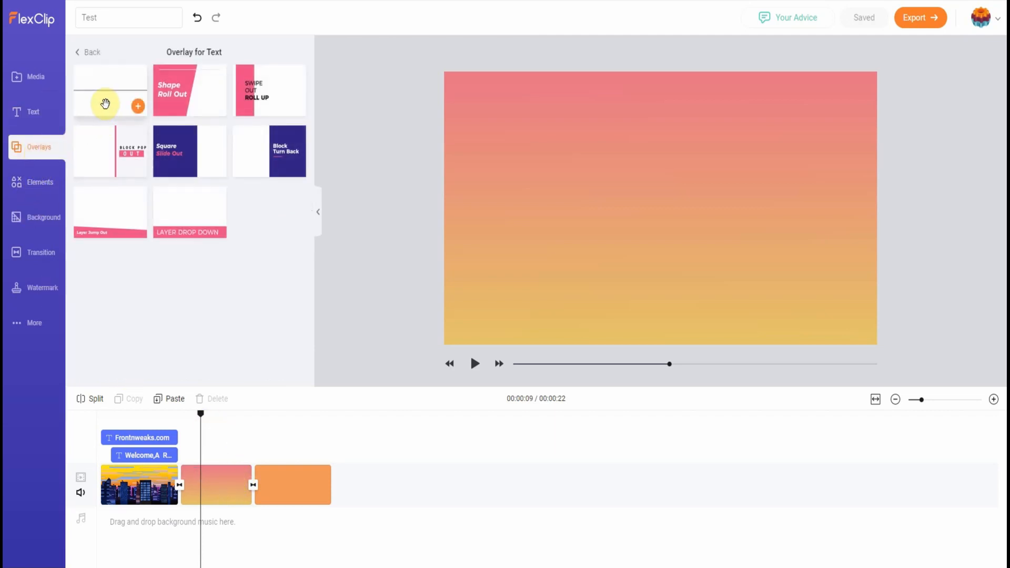
click(138, 108)
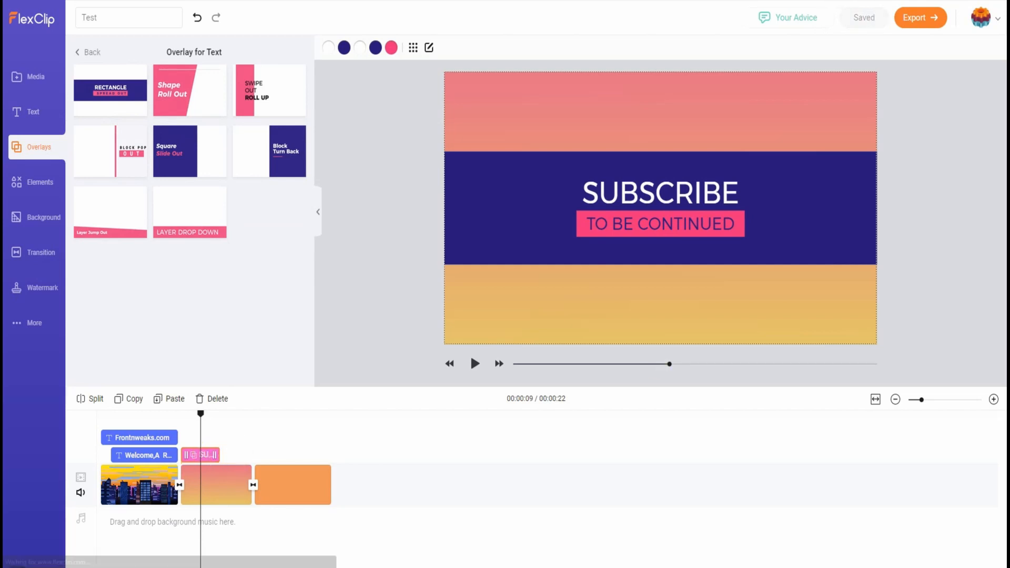
Step: Open the new overlay's text for editing and select its "SUBSCRIBE" heading
click(647, 194)
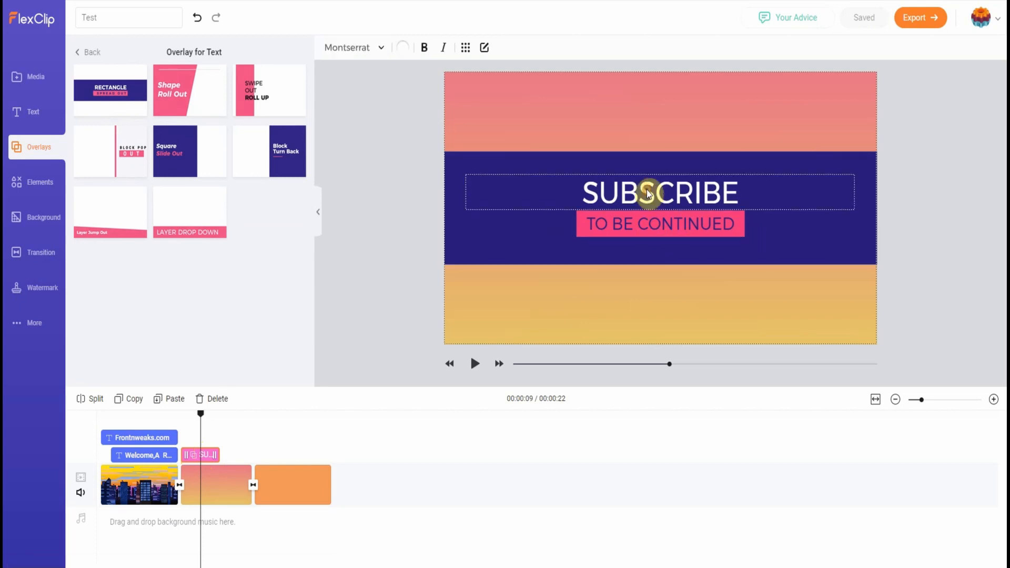
click(648, 193)
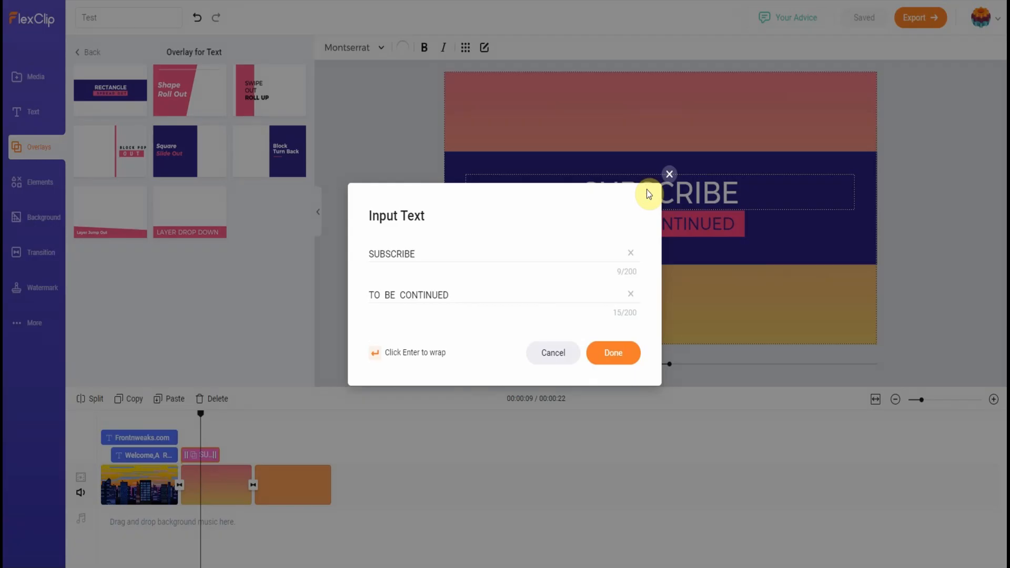
double_click(456, 255)
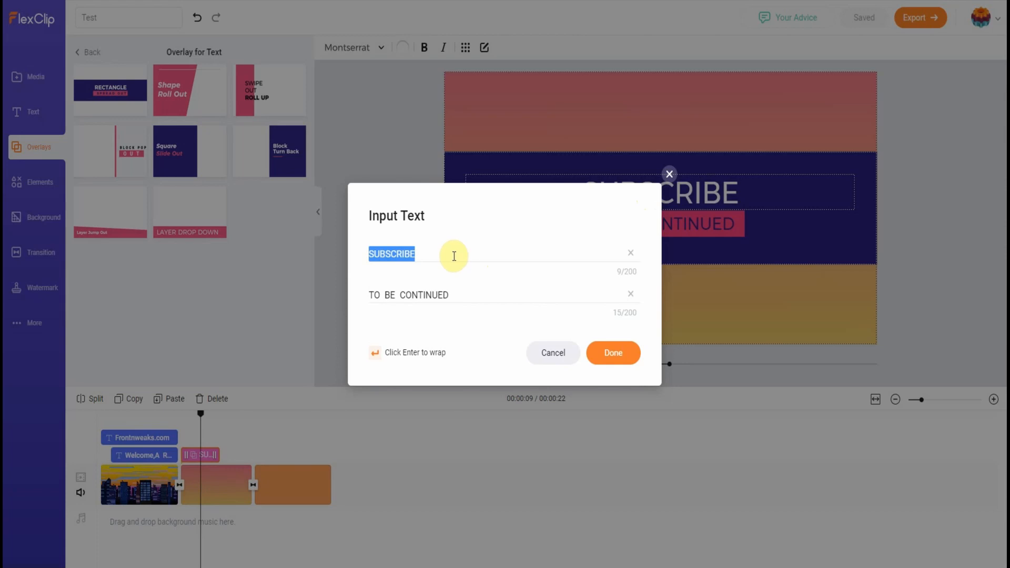
Step: Set the overlay's two text lines to "Version" and "2.7", then shift and lengthen the overlay over the gradient clip
text(Version)
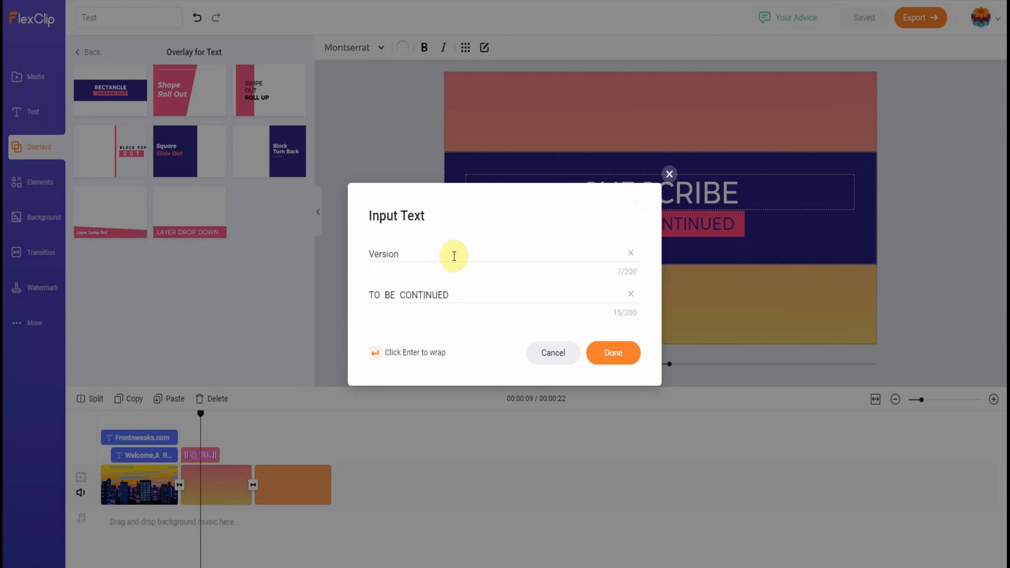
triple_click(458, 295)
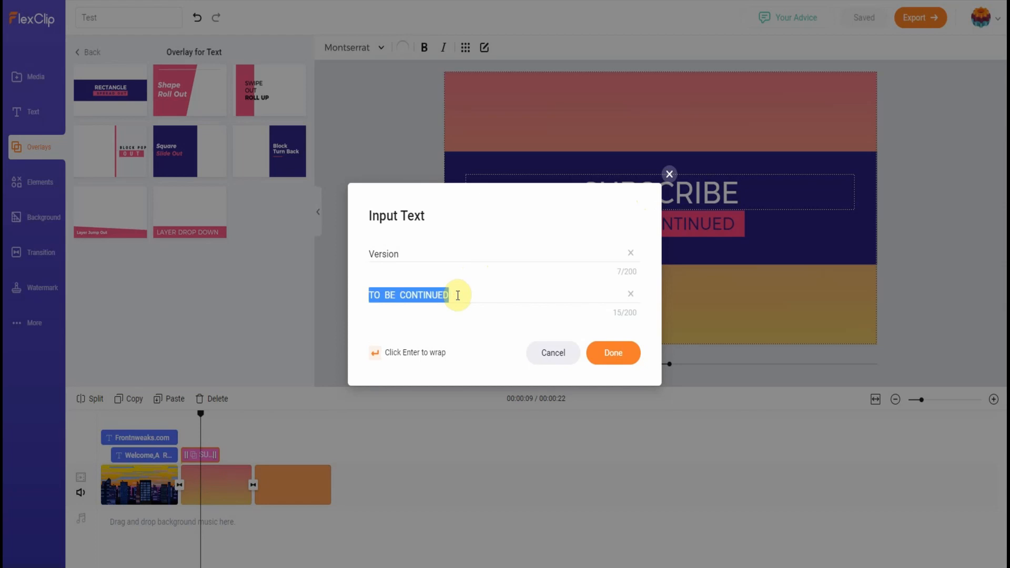
text(2.7)
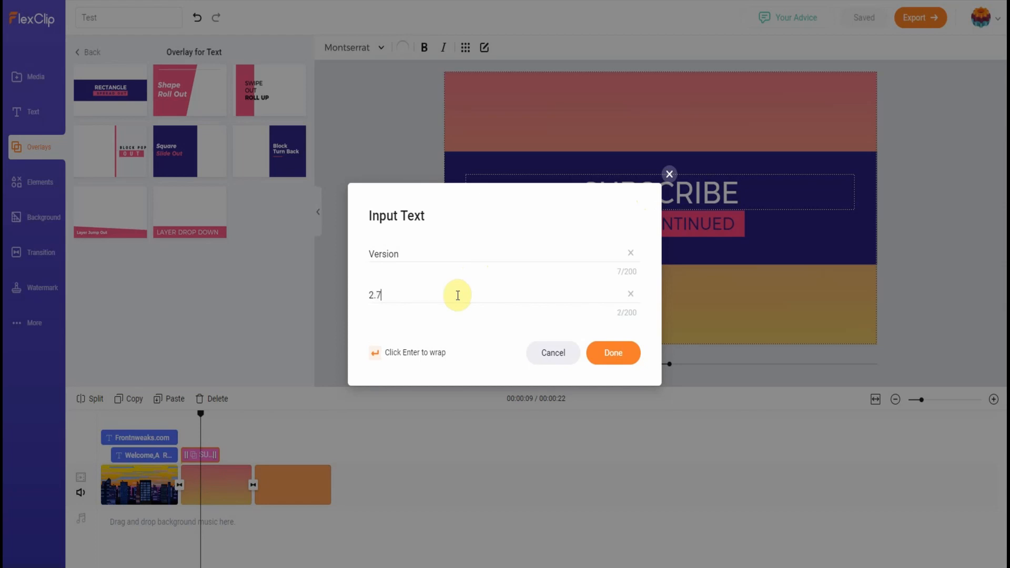
click(617, 353)
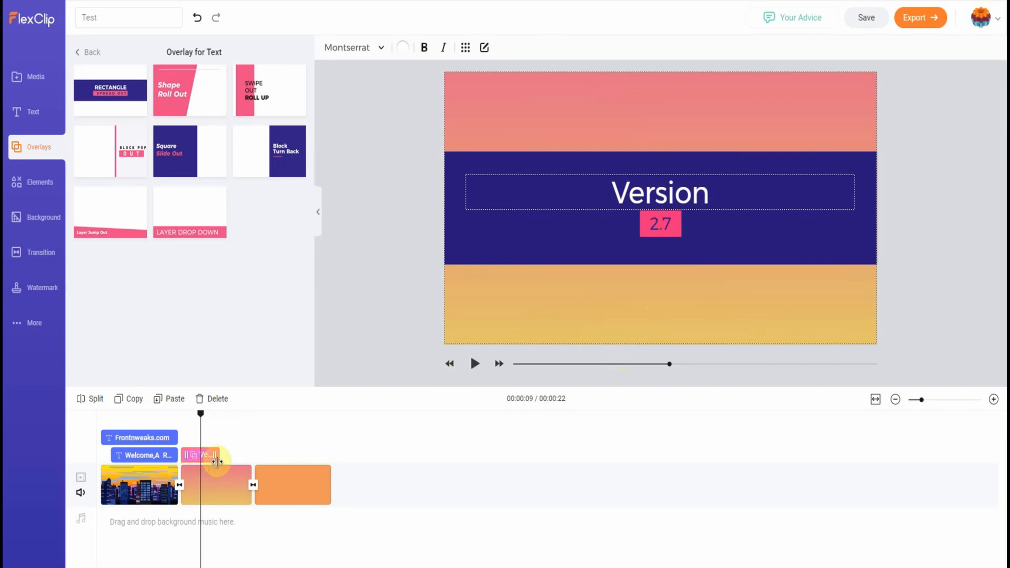
drag(216, 462, 243, 455)
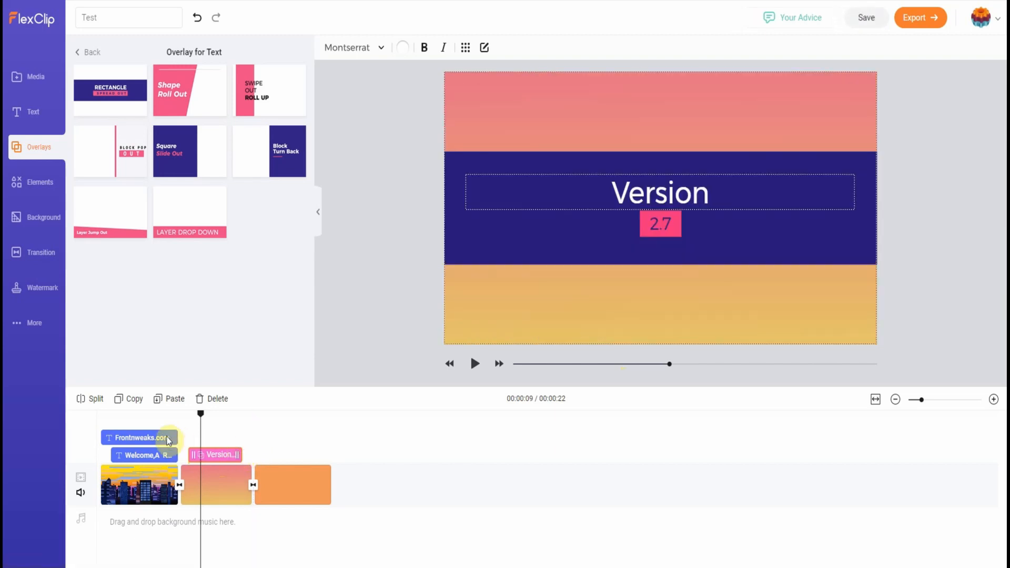
Step: Duplicate the Frontnweaks.com text from the city clip and fit the copy to the full length of the gradient clip
click(169, 440)
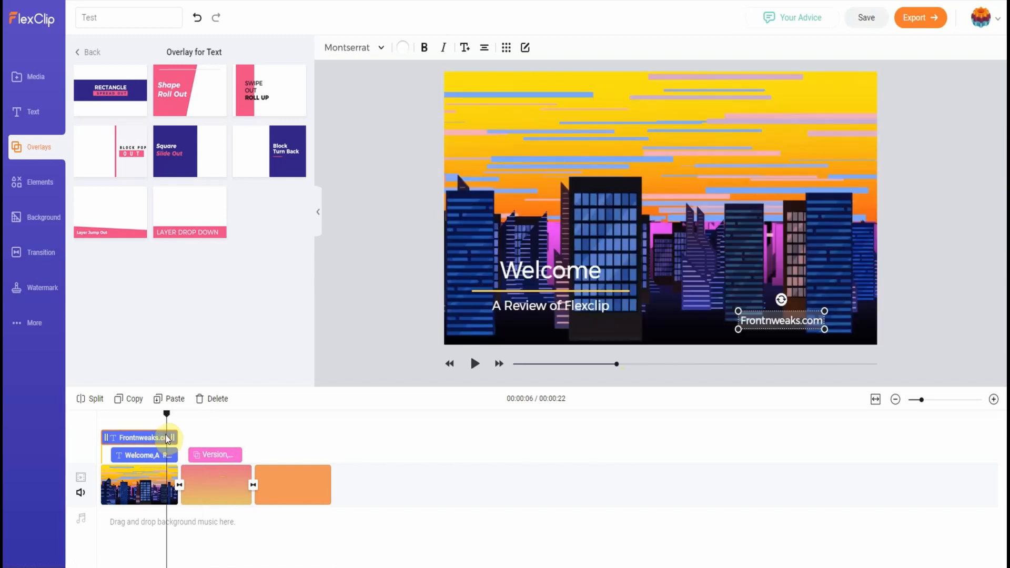
click(169, 401)
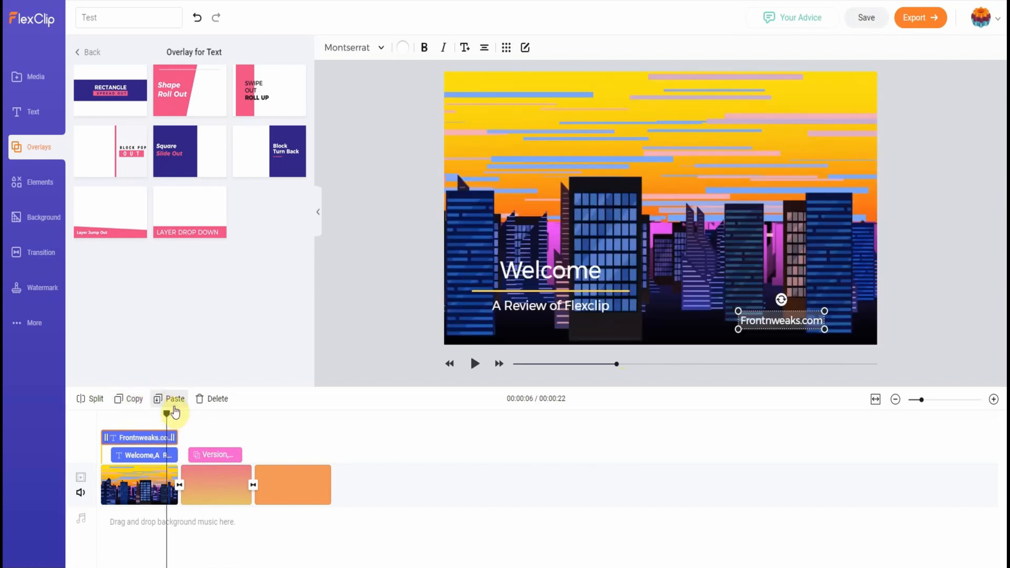
click(213, 415)
click(182, 406)
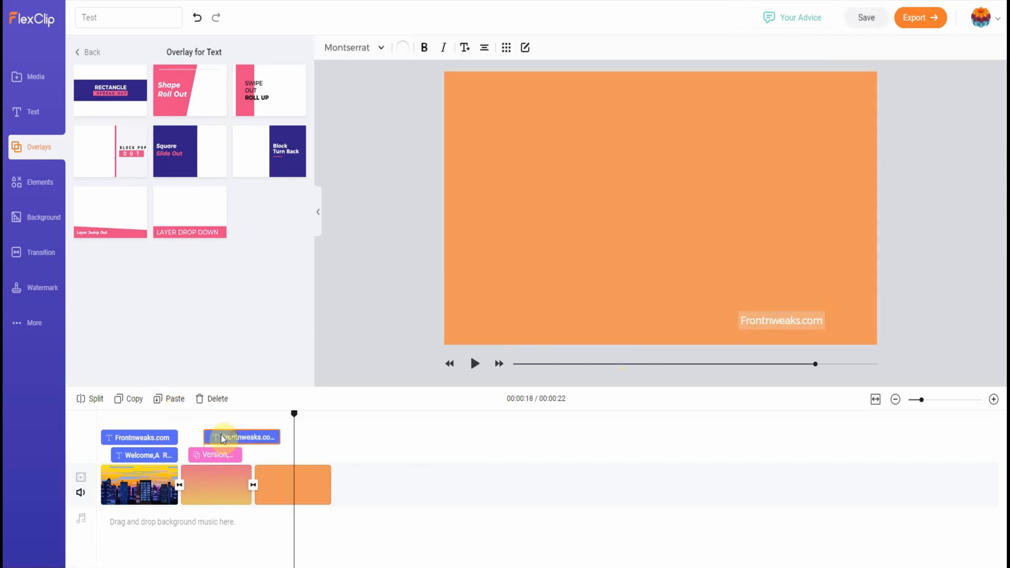
drag(210, 435, 253, 437)
click(328, 434)
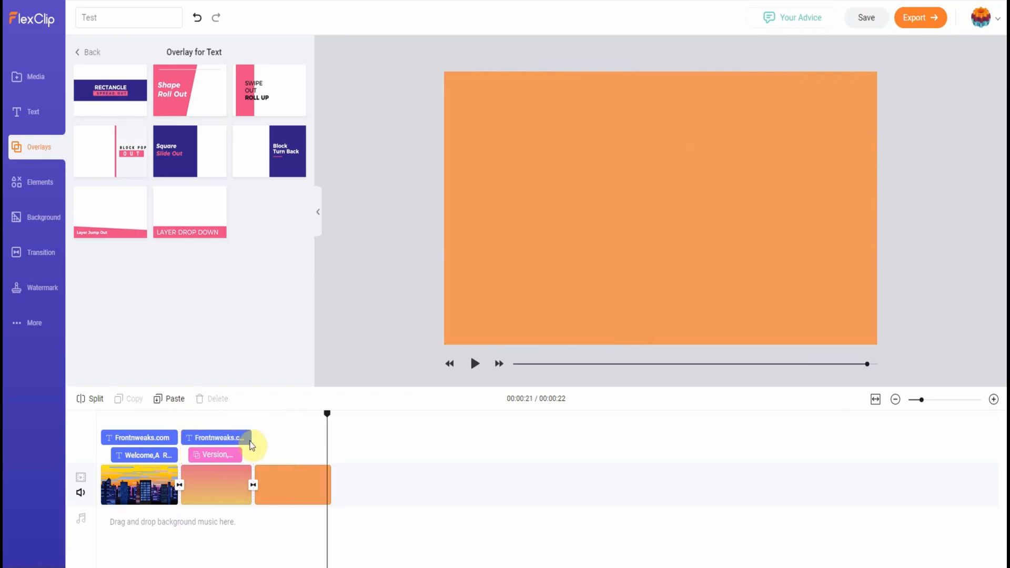
Step: Recolor the Frontnweaks.com text on the gradient clip with the black and purple color preset
click(197, 417)
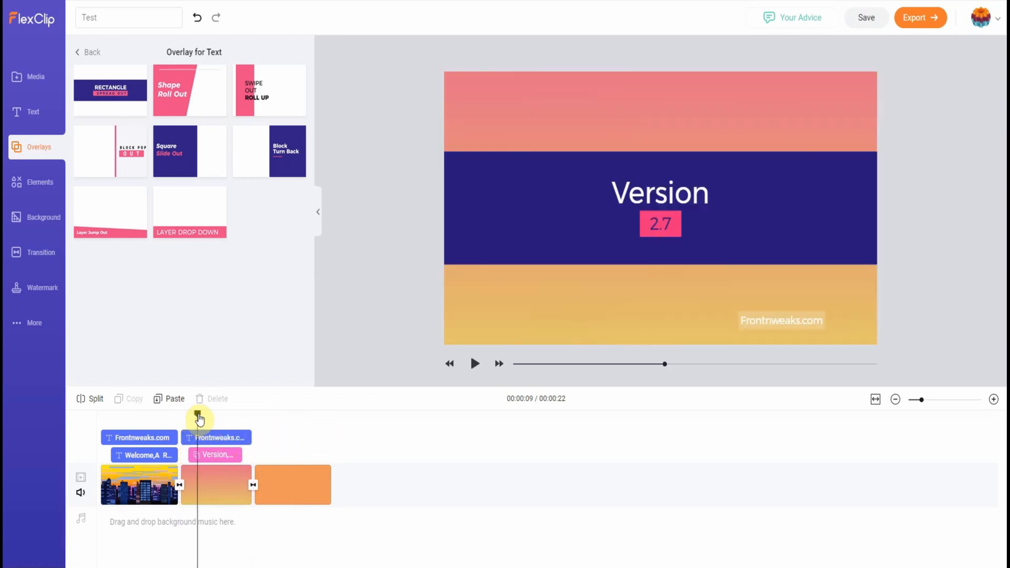
click(795, 322)
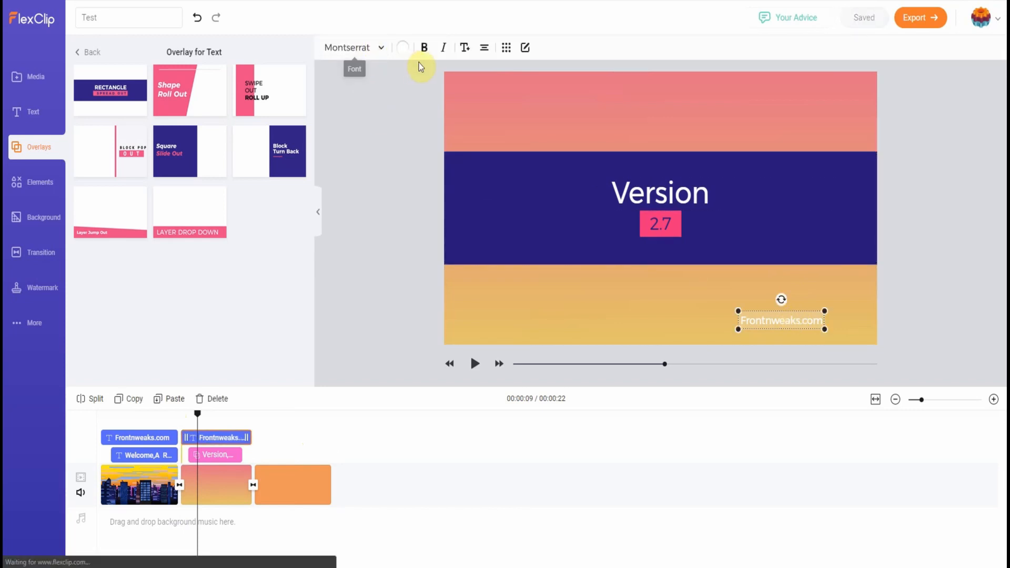
click(403, 50)
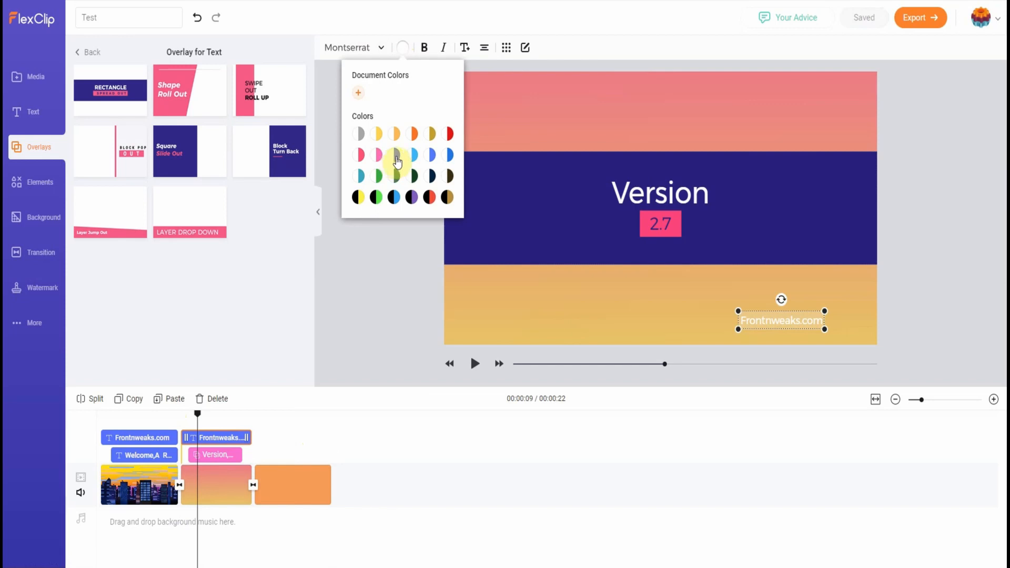
click(393, 199)
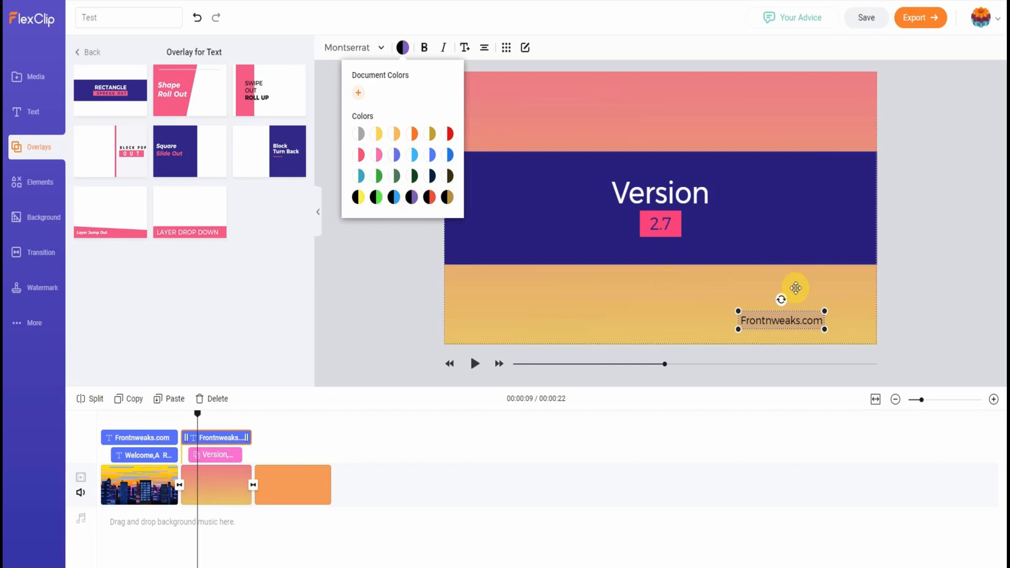
click(912, 269)
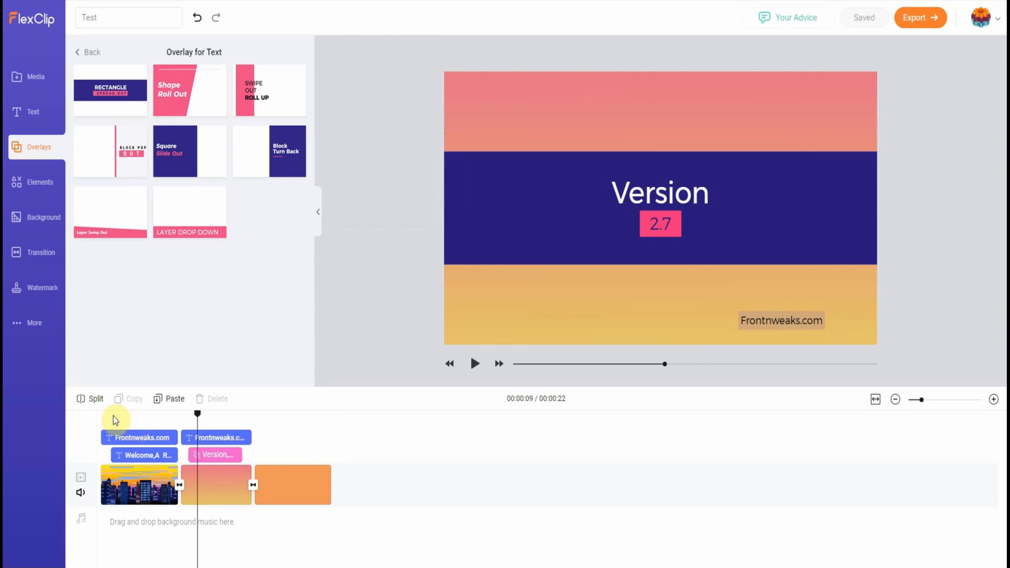
Step: Preview the video from the beginning of the gradient clip through to the orange clip
click(185, 414)
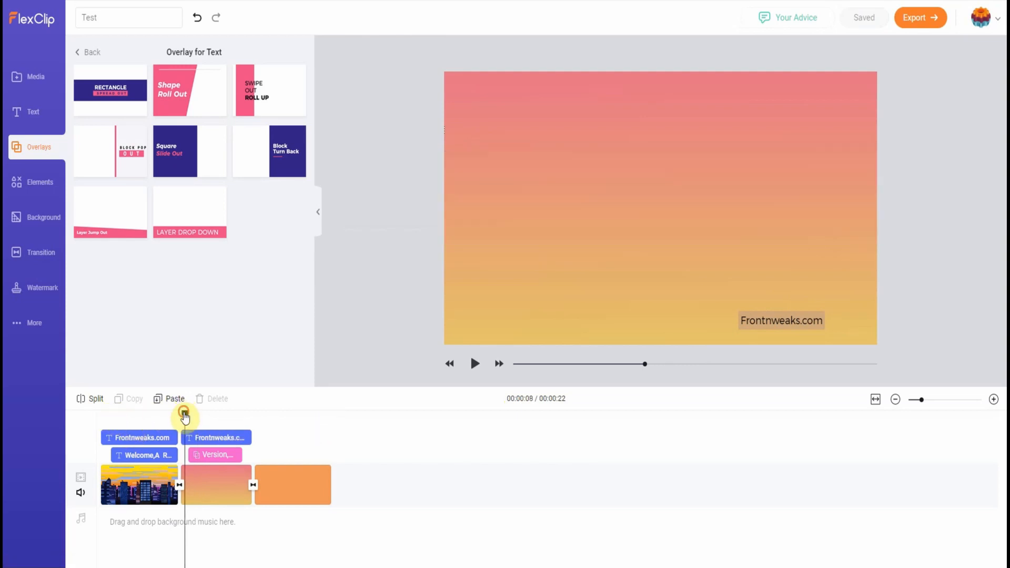
click(475, 366)
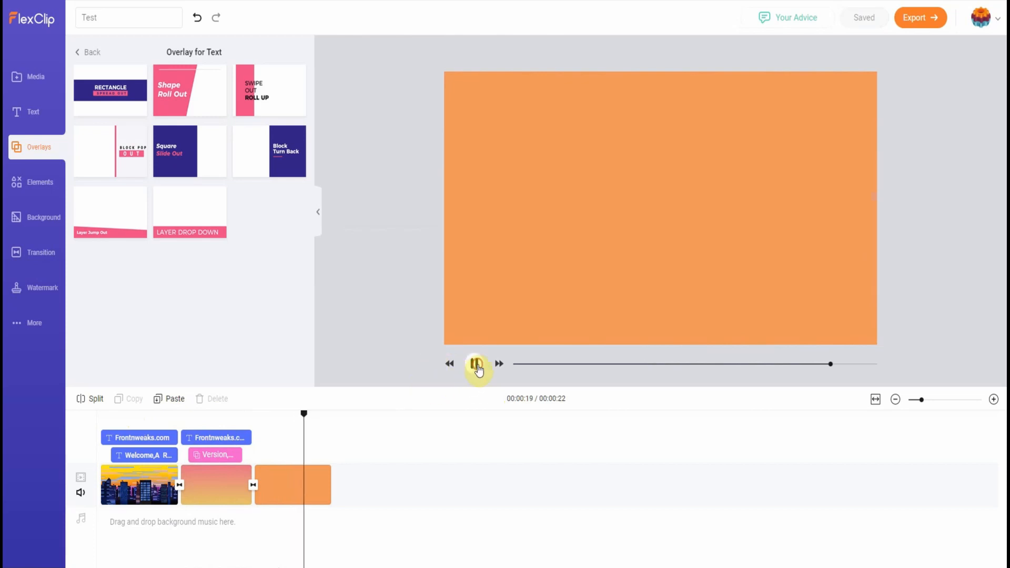
click(476, 365)
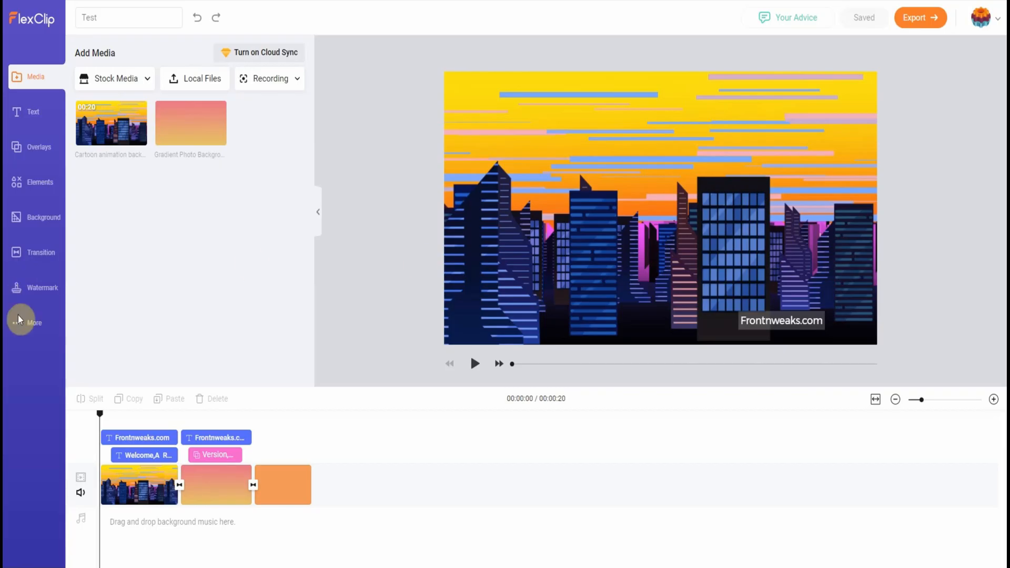
Step: Delete the orange background clip at the end of the timeline
click(279, 485)
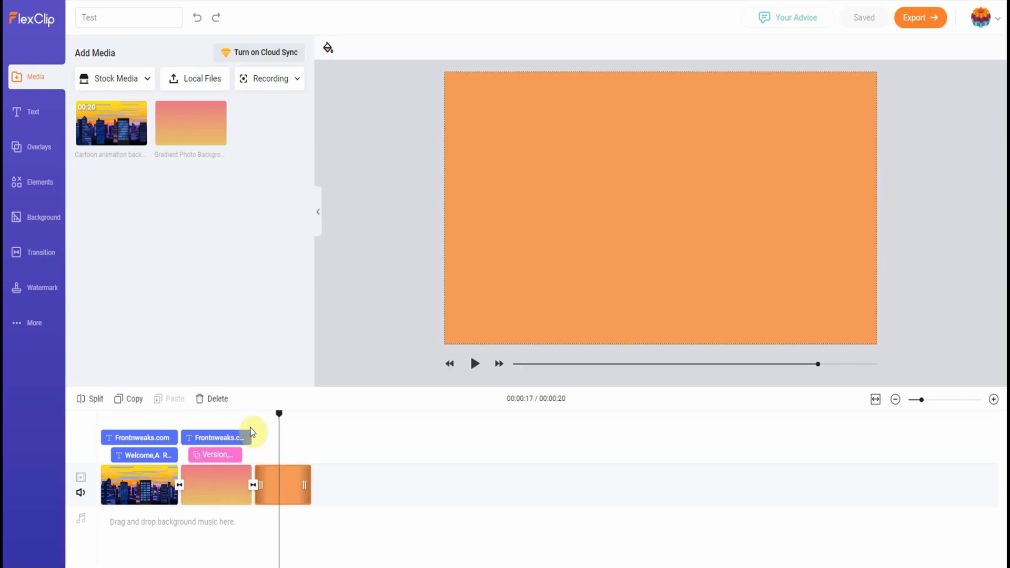
click(221, 400)
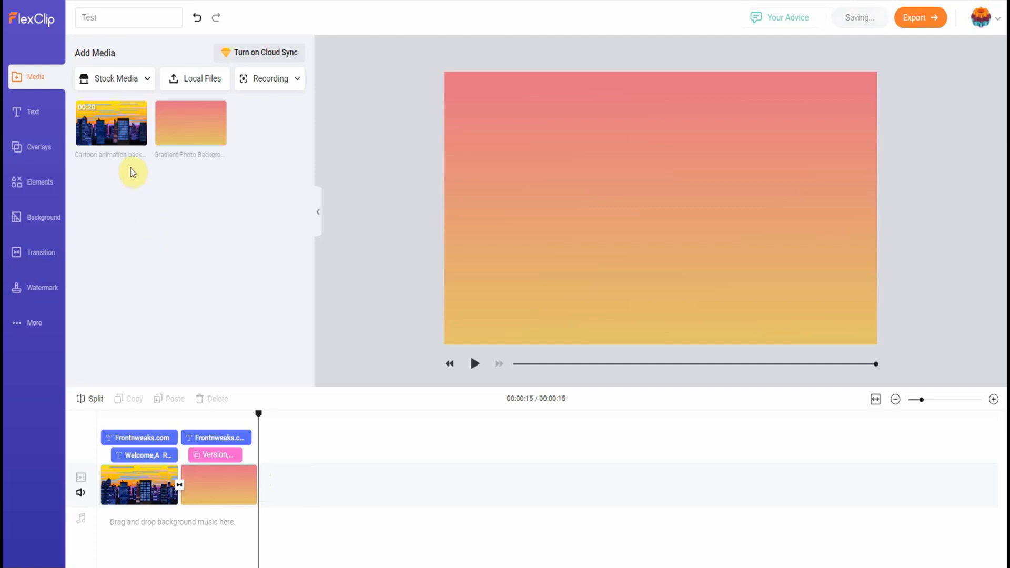
Step: Browse the Business stock videos and add the nine-second clip of young people working on laptops to the project media
click(148, 82)
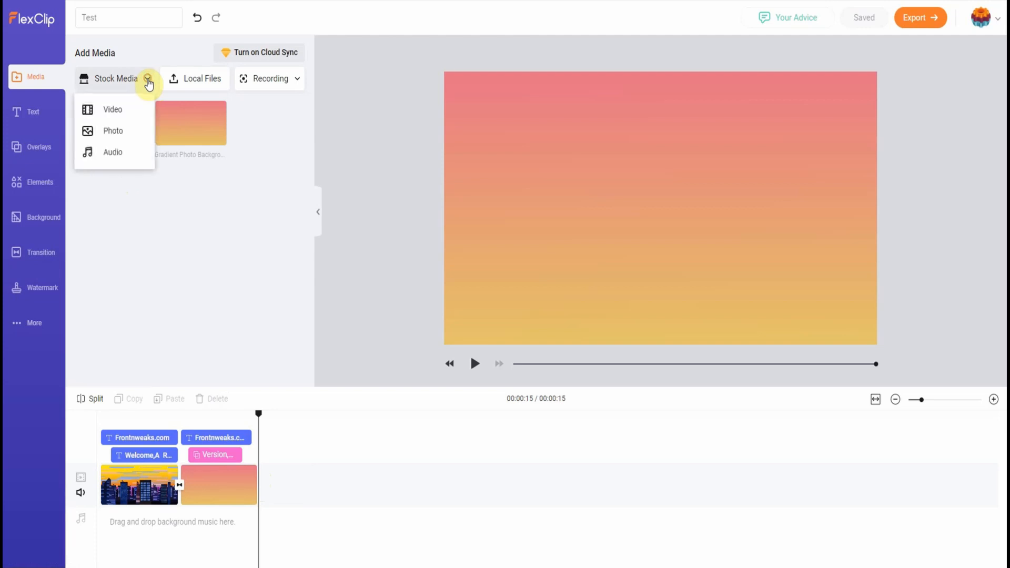
click(114, 111)
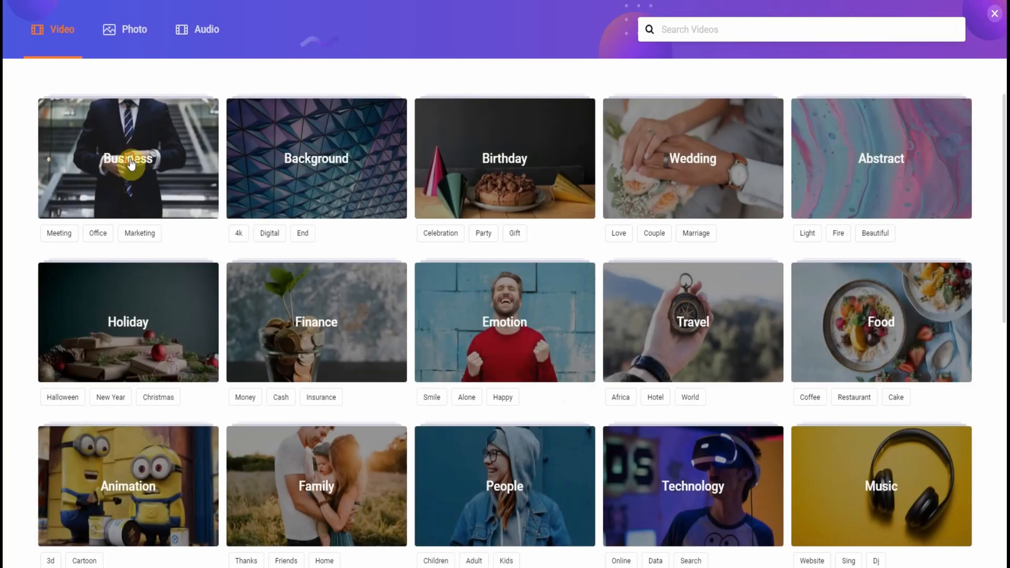
click(131, 163)
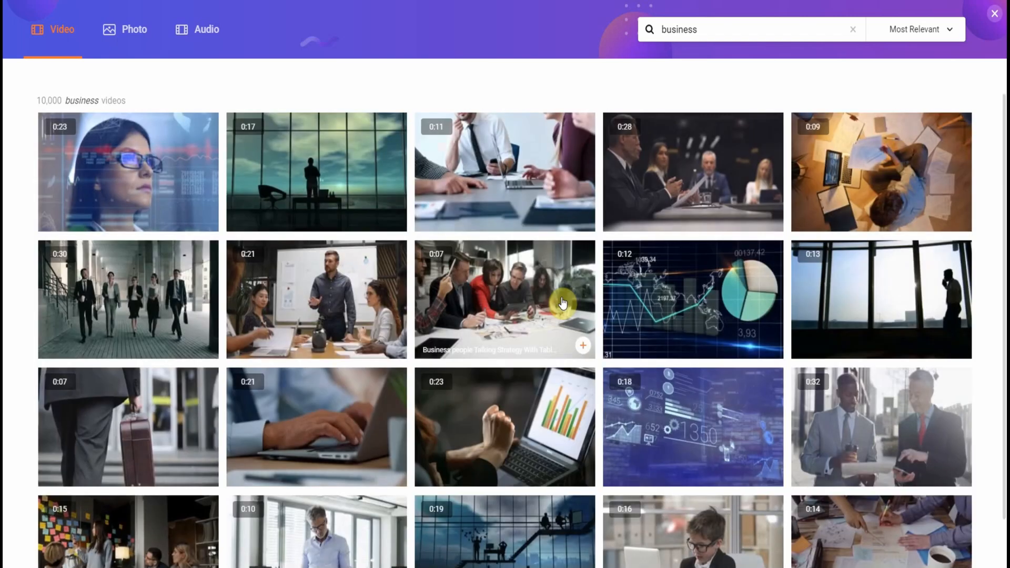
scroll(528, 227, down, 1)
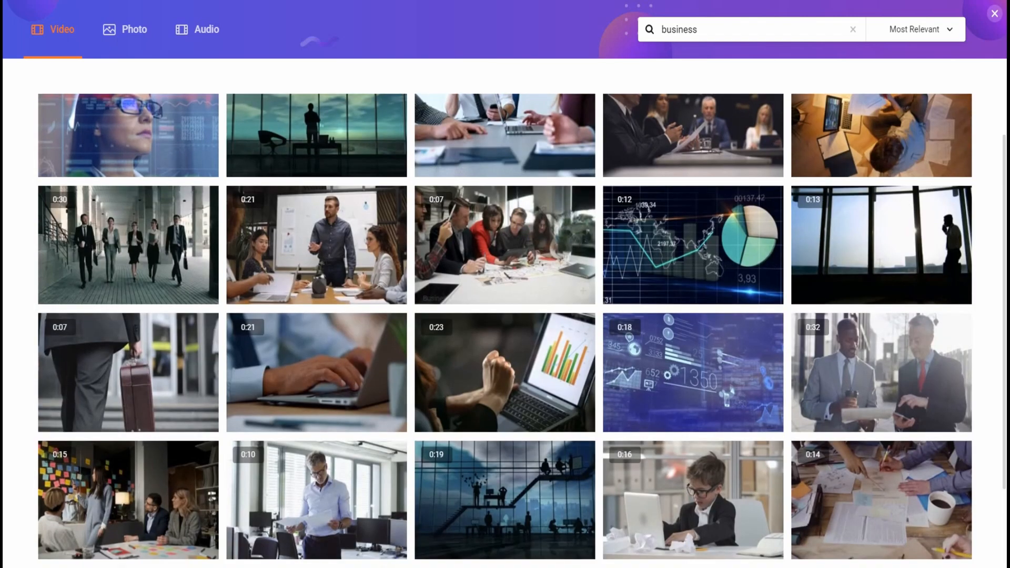
scroll(694, 218, down, 4)
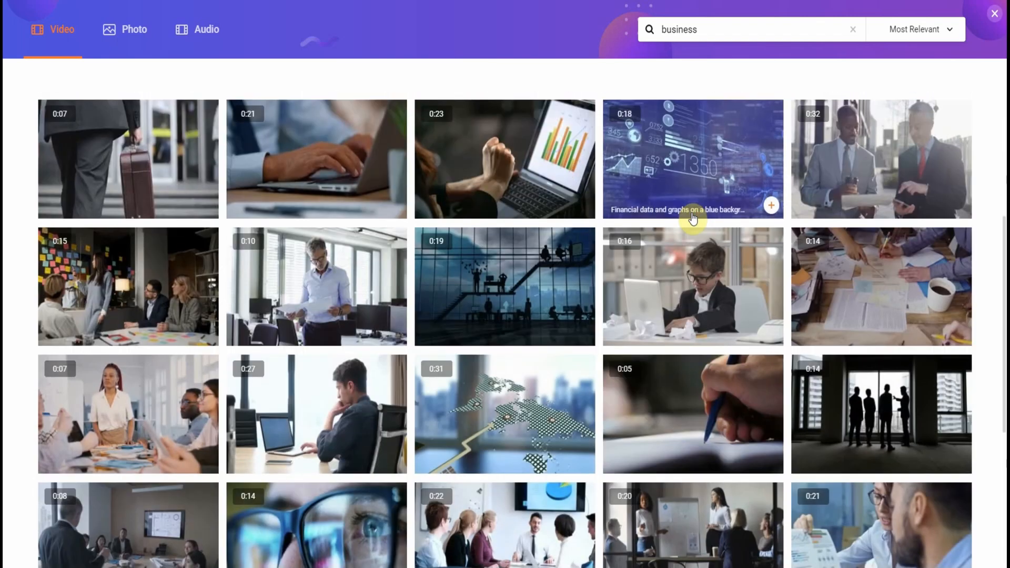
scroll(694, 218, down, 4)
scroll(690, 221, down, 2)
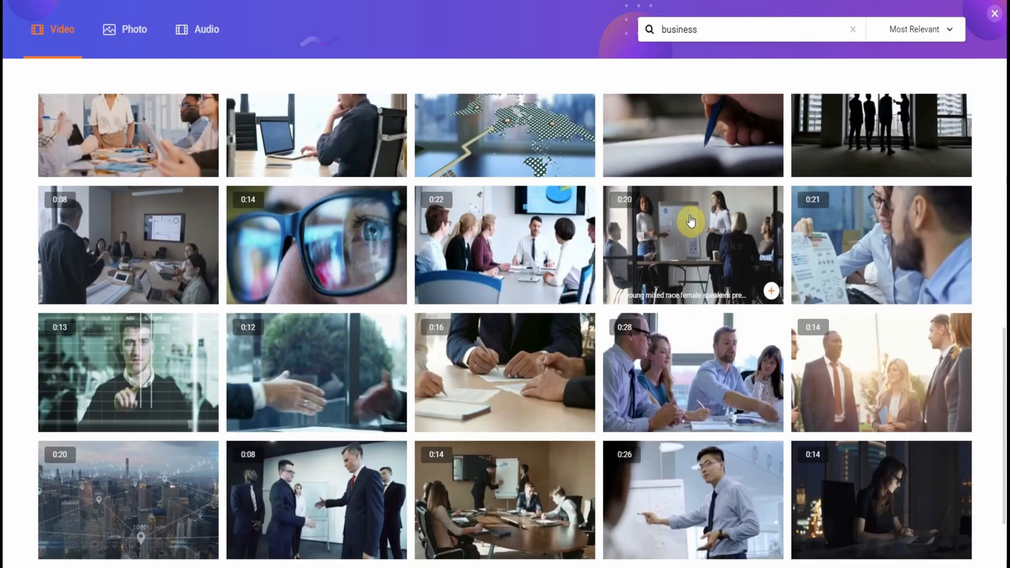
scroll(684, 232, down, 2)
scroll(674, 267, down, 5)
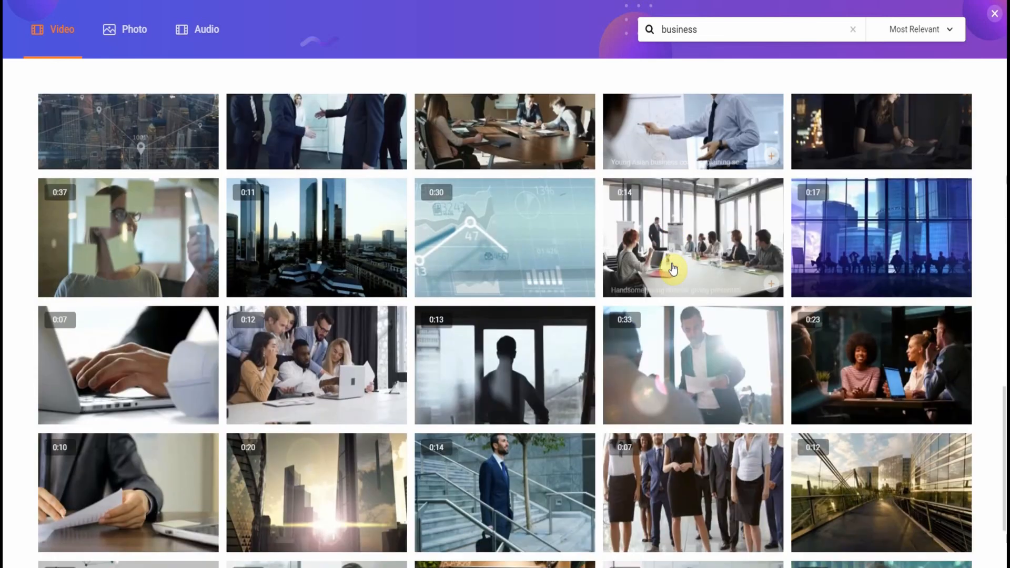
scroll(673, 267, down, 4)
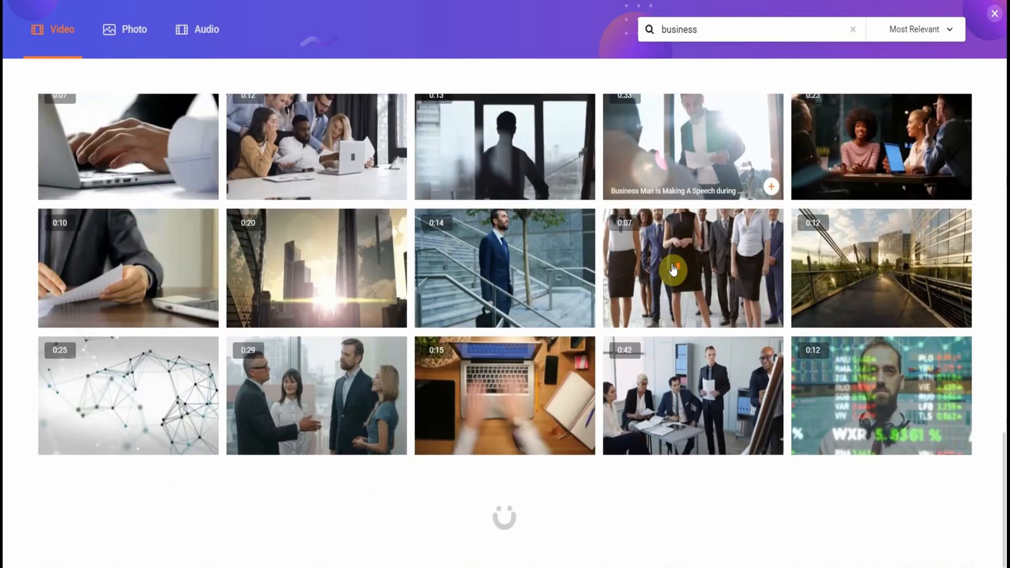
scroll(671, 271, down, 5)
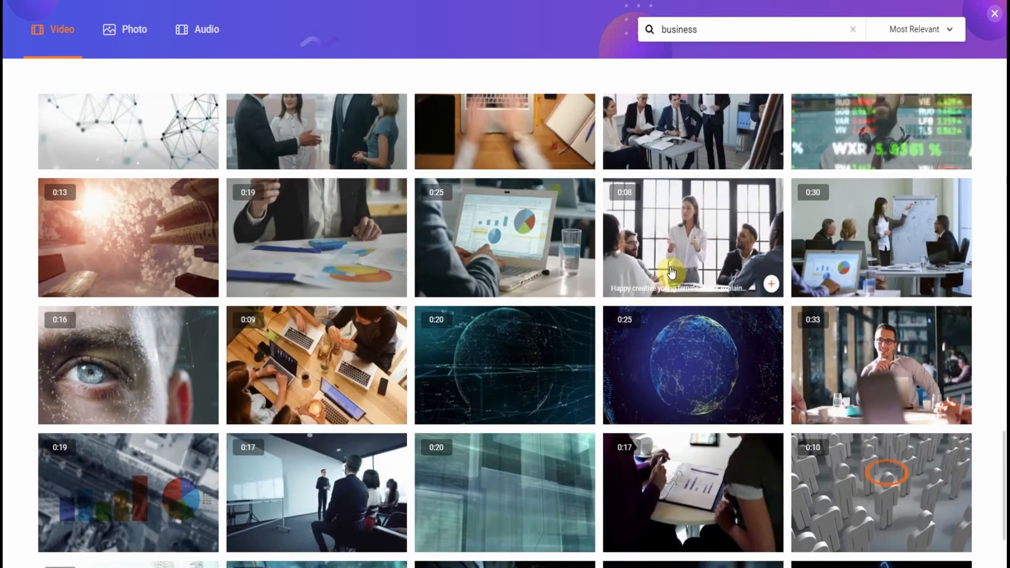
scroll(669, 276, down, 2)
scroll(667, 301, down, 2)
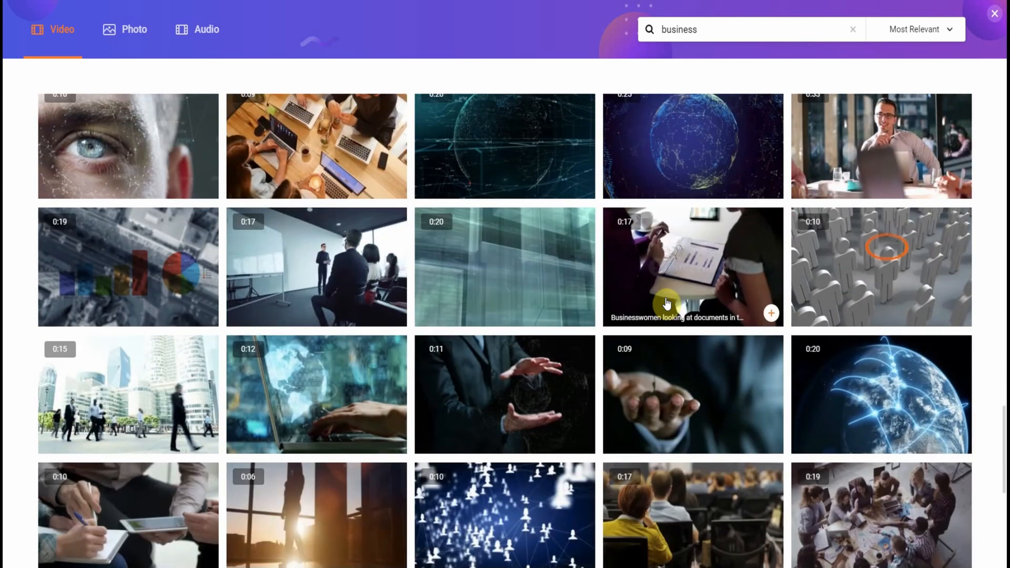
scroll(631, 303, up, 2)
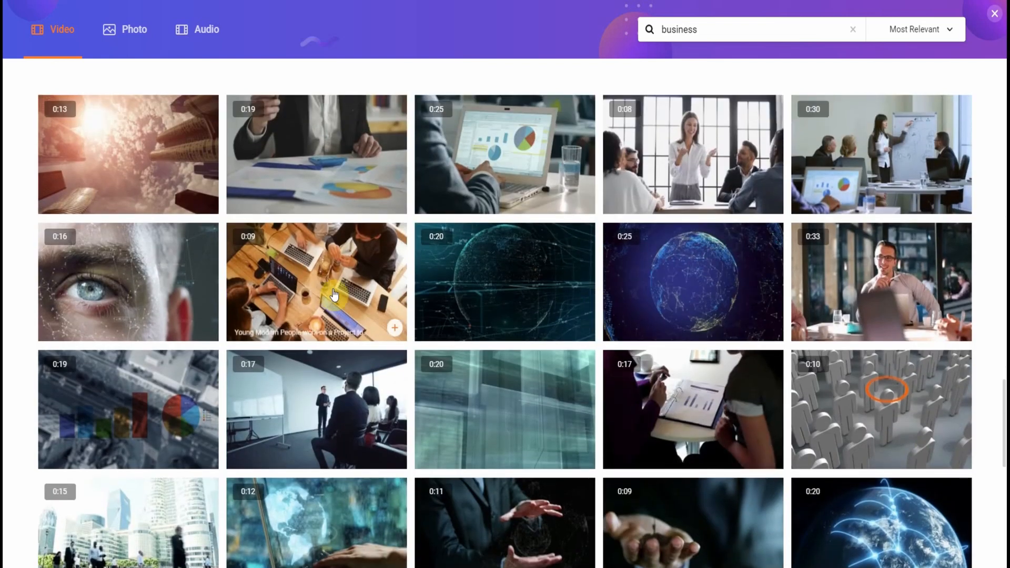
click(395, 328)
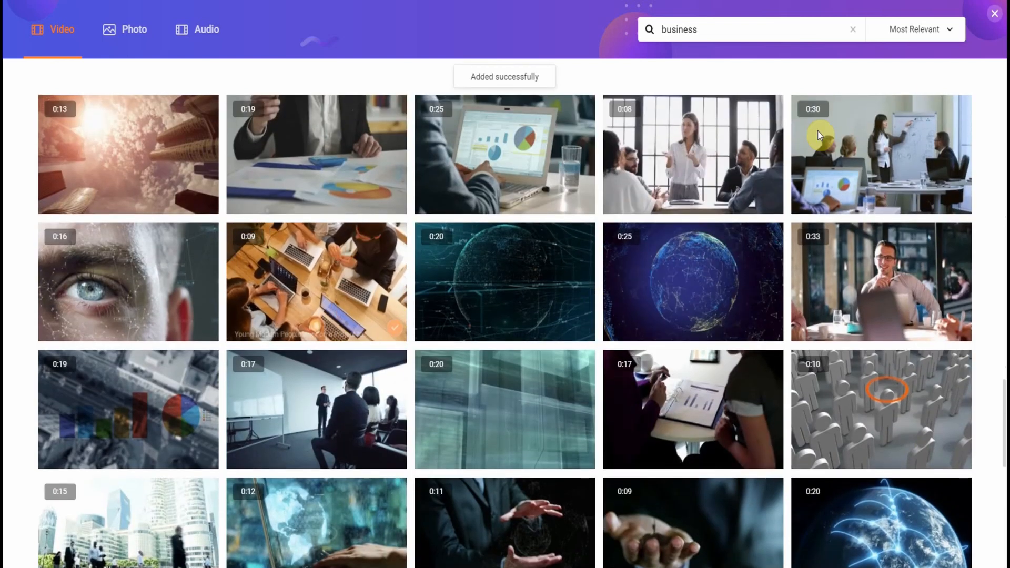
click(993, 20)
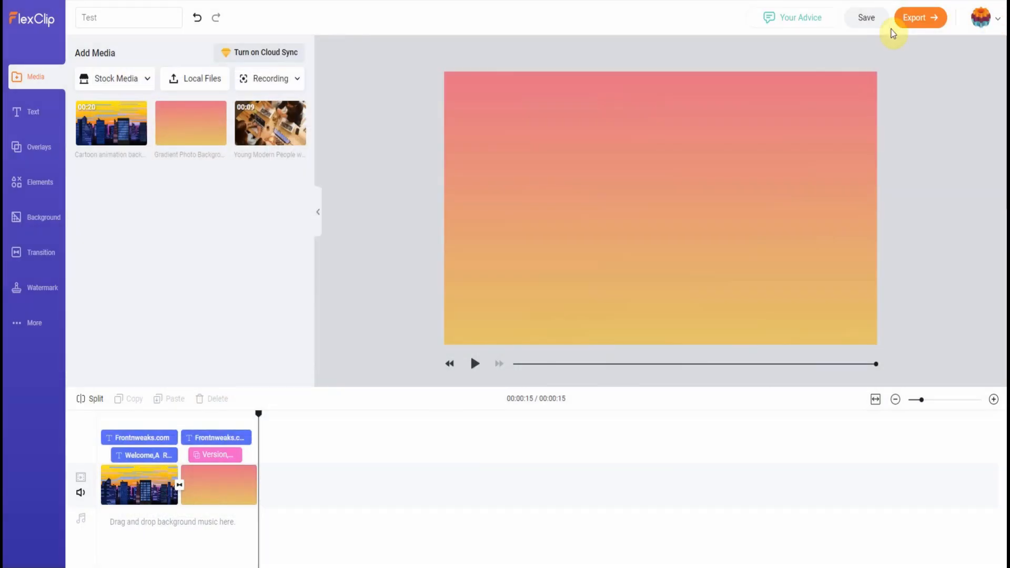
Step: Insert the stock clip of people with laptops after the gradient clip and trim its end to 6.6 s
mouse_move(251, 121)
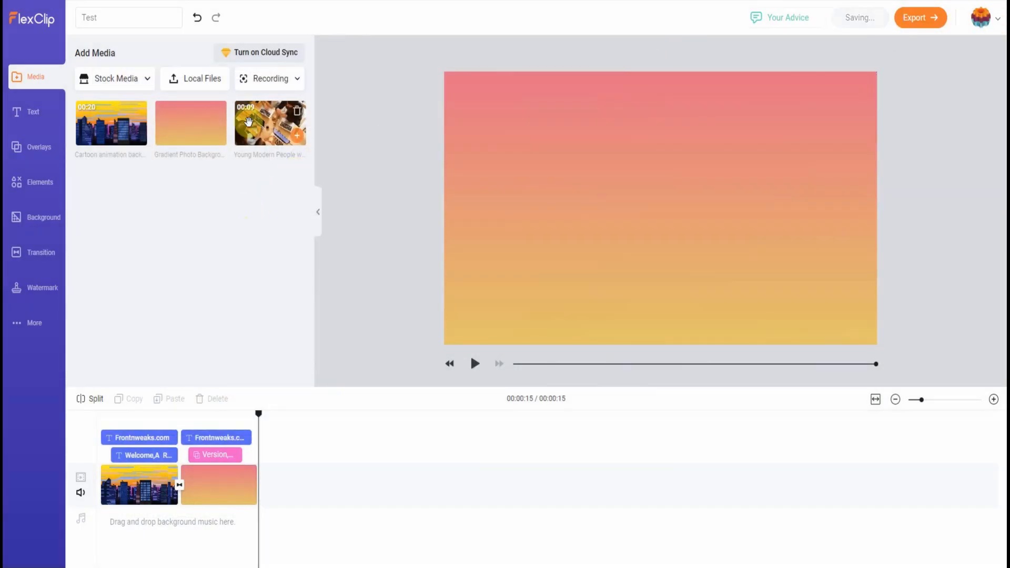
click(298, 135)
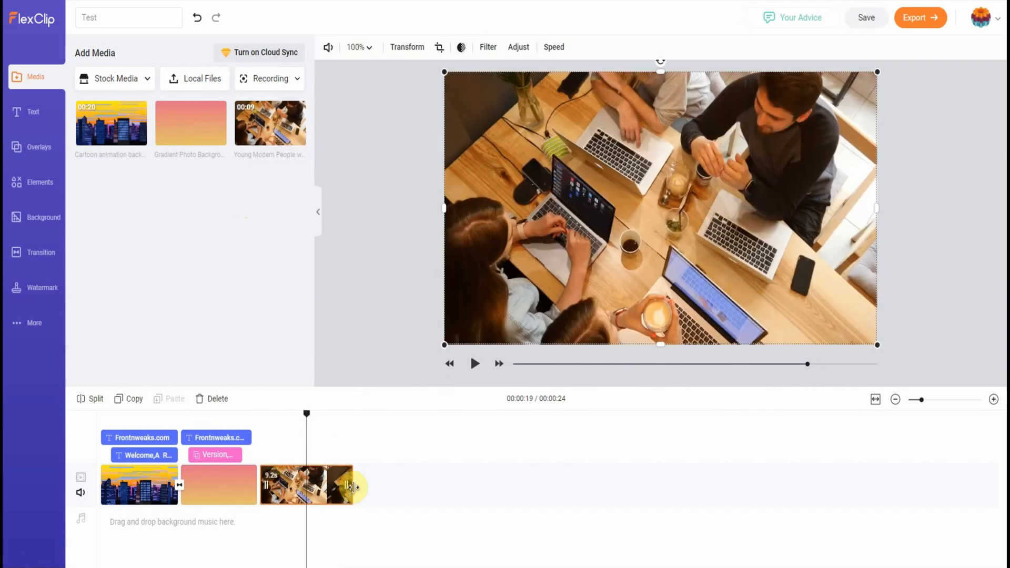
drag(353, 487, 324, 485)
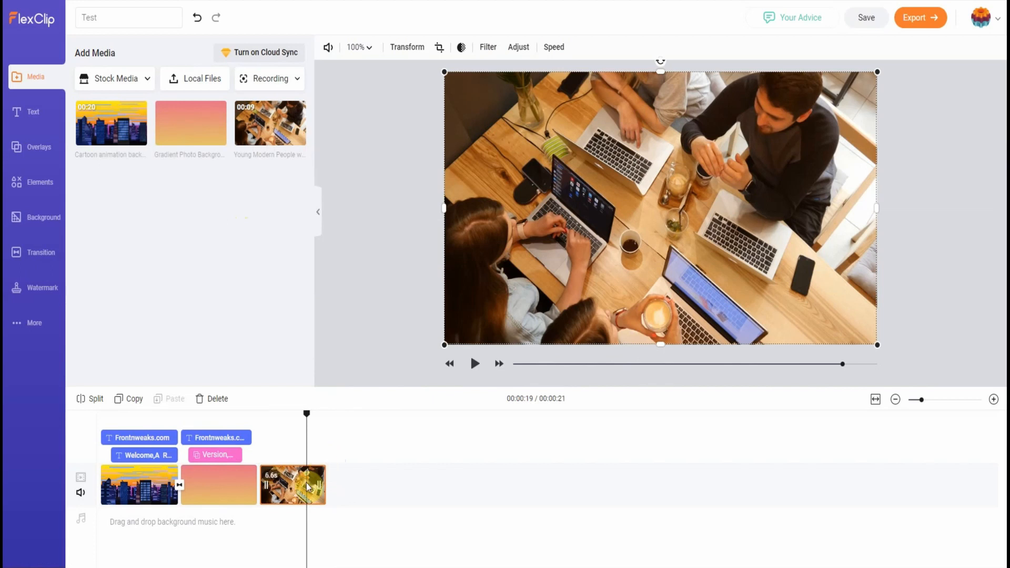
Step: Scale the laptop clip down to 40% and move it to the upper middle of the frame
click(699, 227)
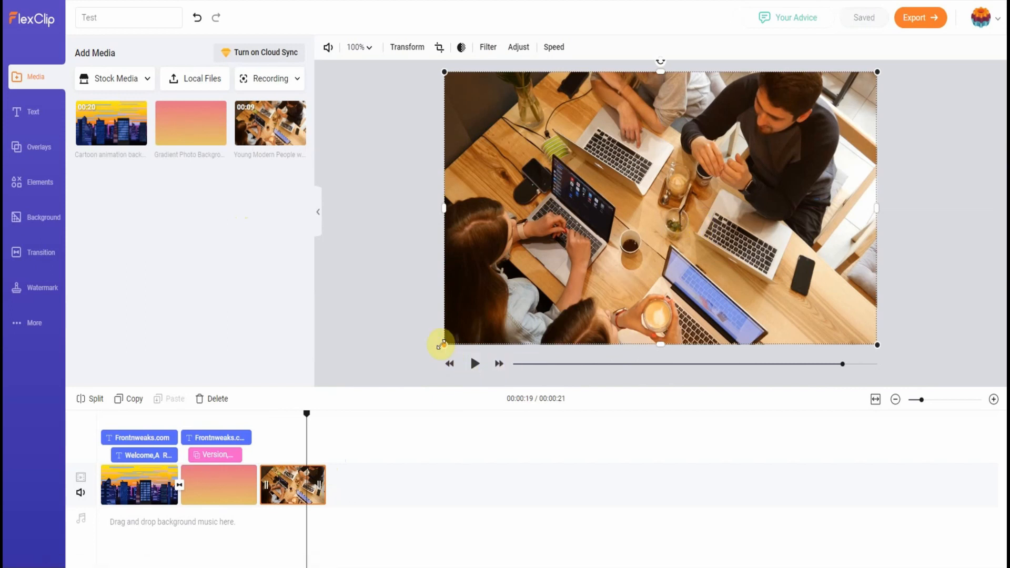
drag(444, 345, 701, 205)
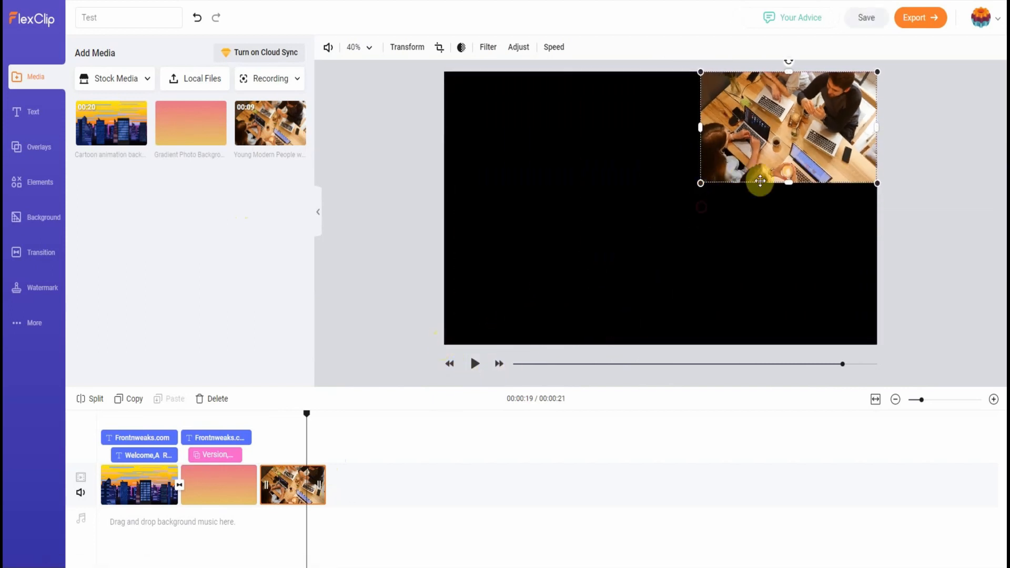
drag(785, 150, 656, 192)
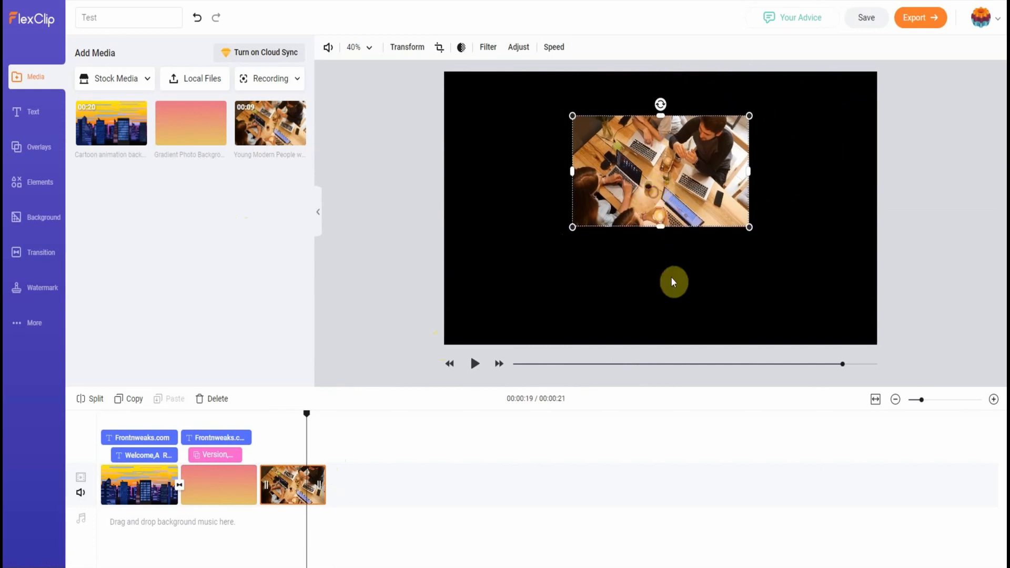
click(700, 279)
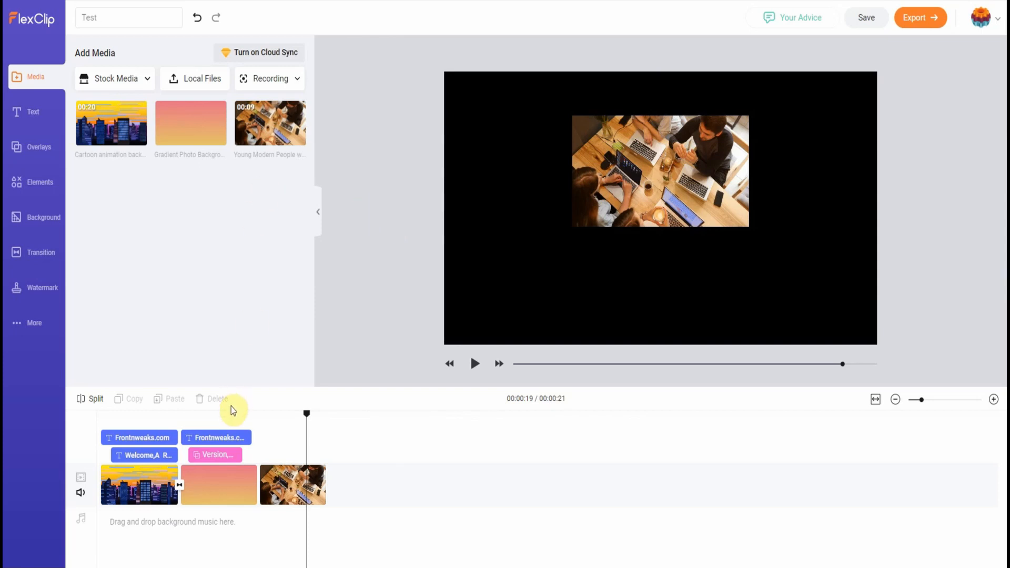
Step: Try adding the solid blue background after the laptop clip and delete it from the timeline
right_click(503, 225)
click(482, 192)
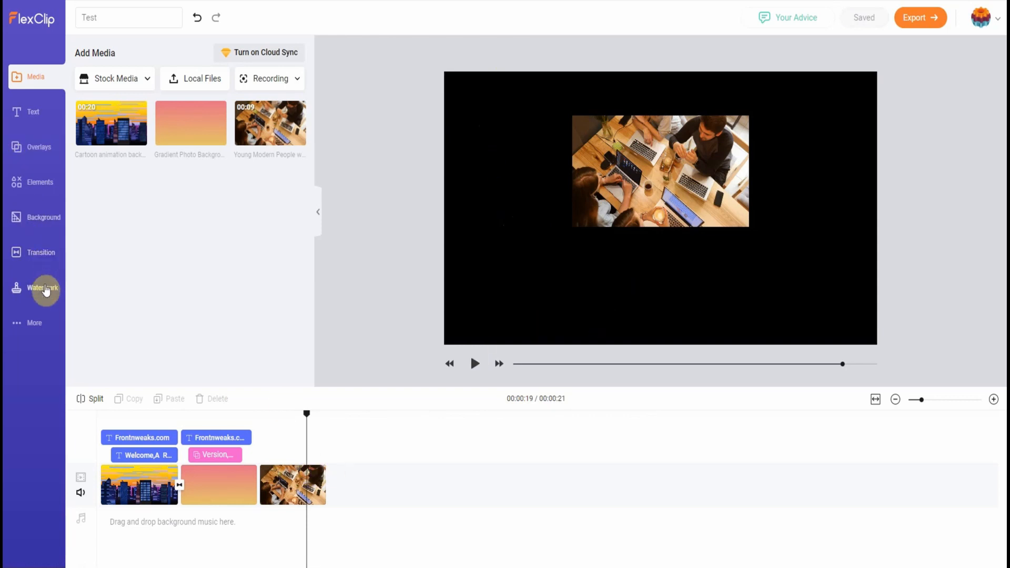
click(42, 221)
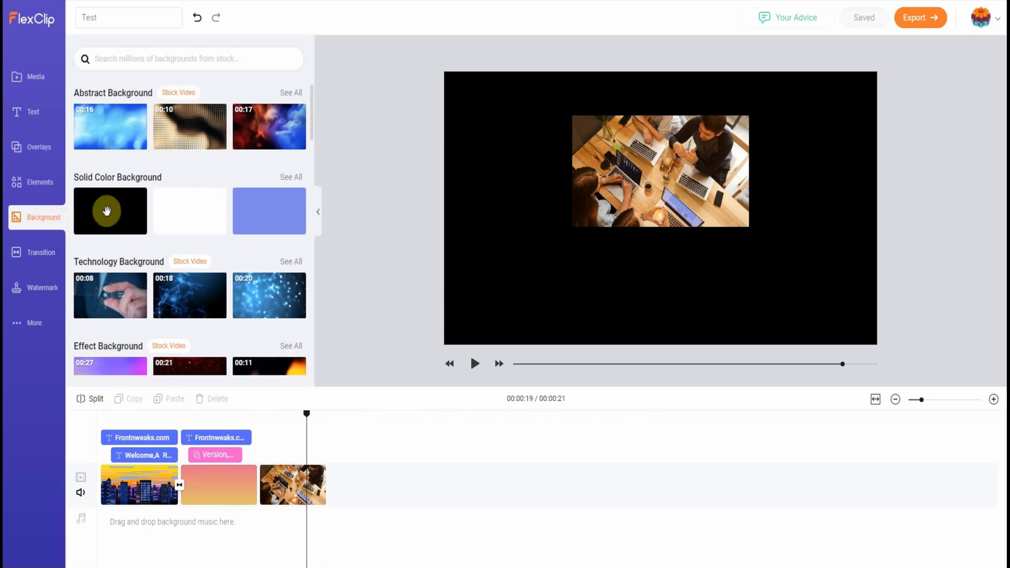
mouse_move(118, 207)
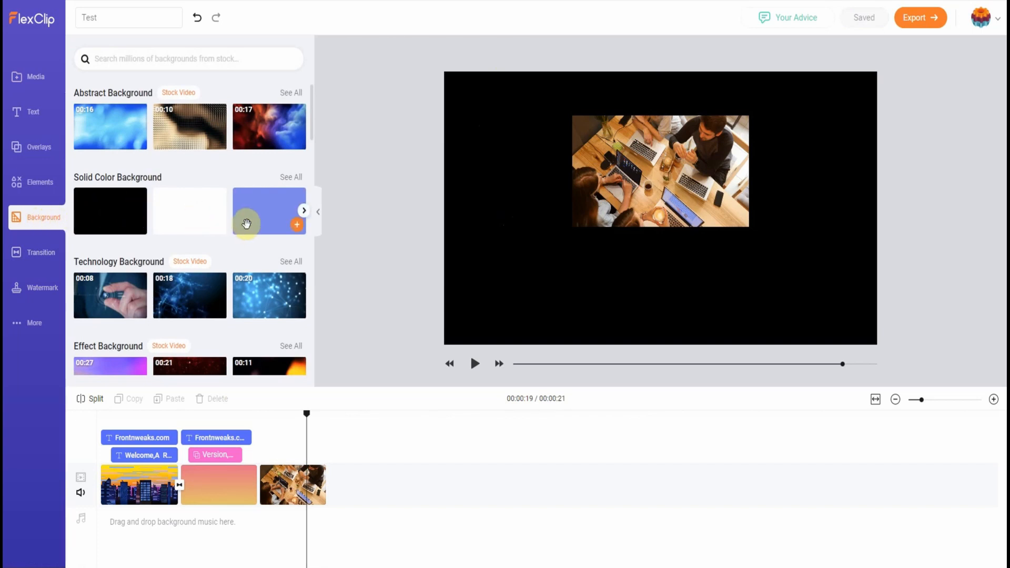
click(297, 225)
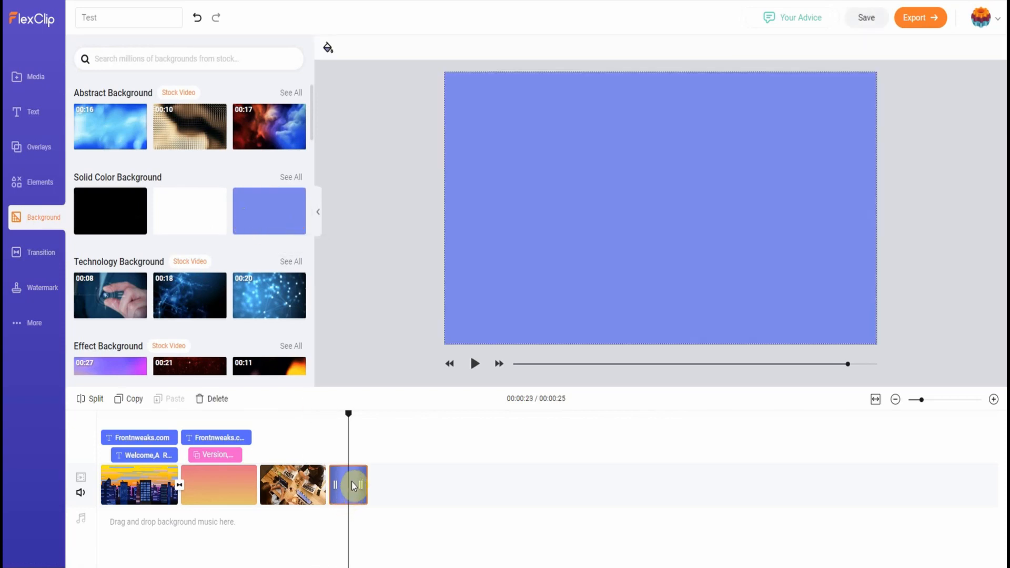
click(219, 399)
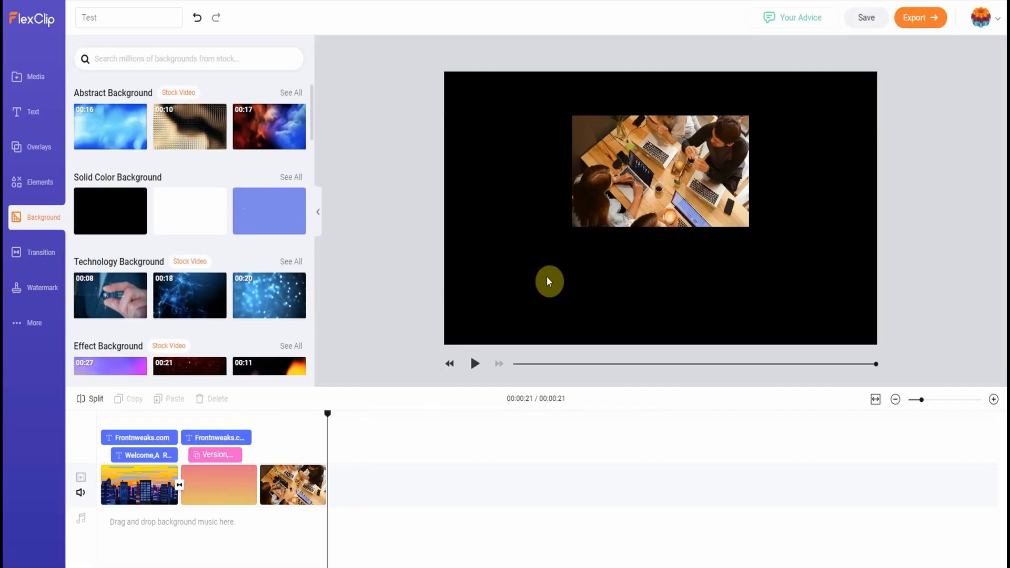
Step: Nudge the laptop clip slightly up and right, and add a basic subtitle text centred just below it
drag(639, 183, 643, 180)
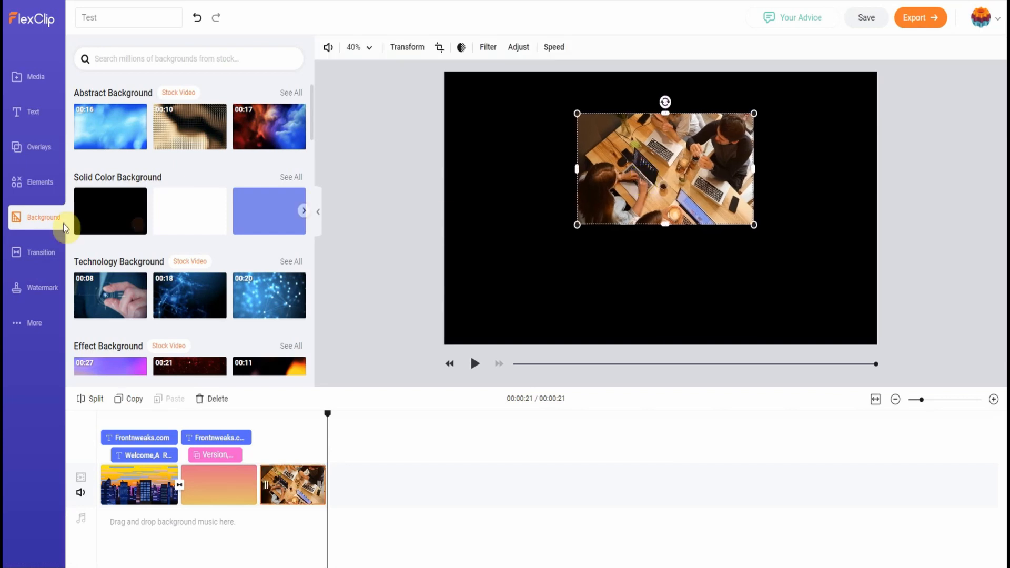
click(31, 114)
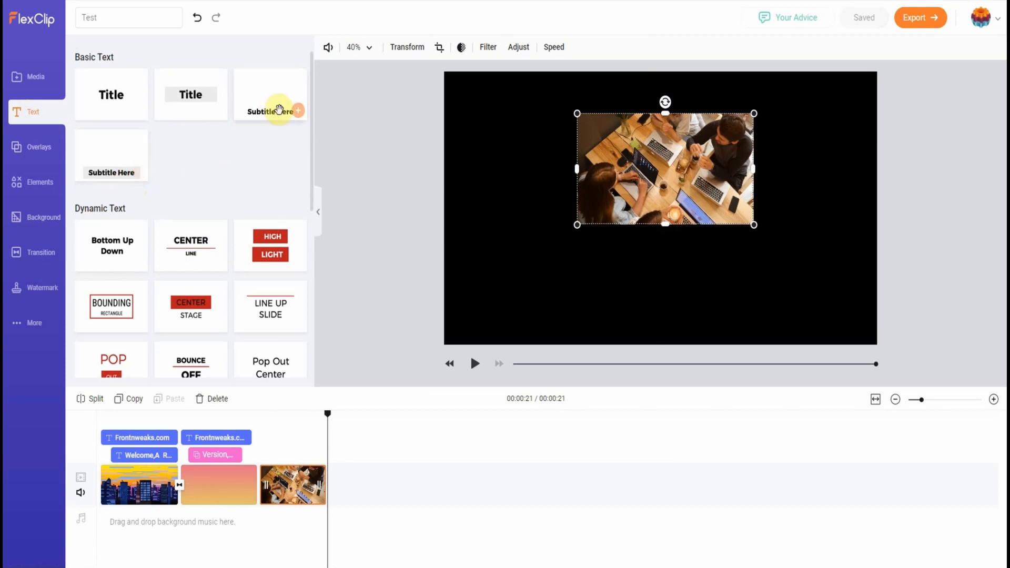
click(298, 111)
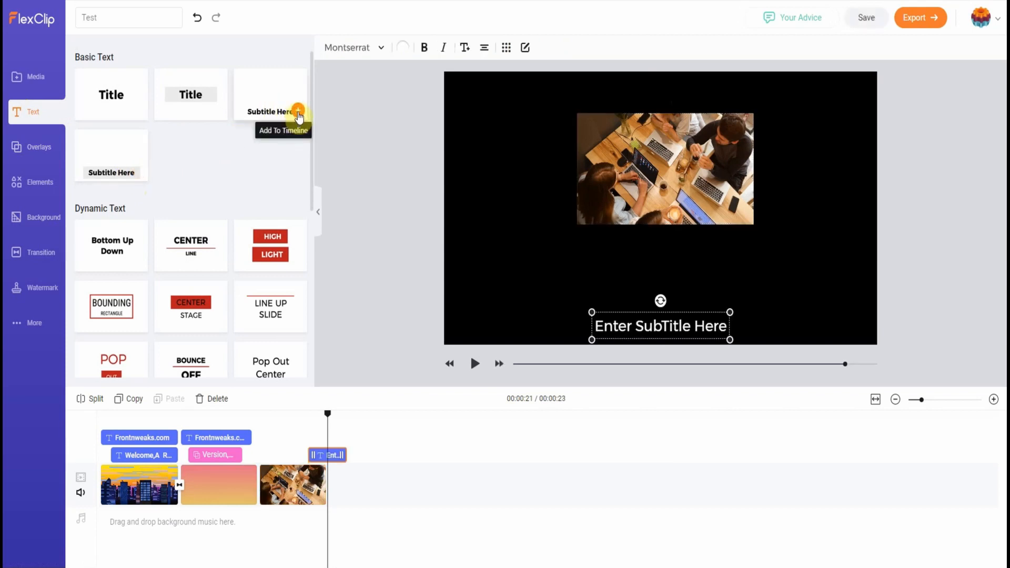
drag(656, 327, 657, 273)
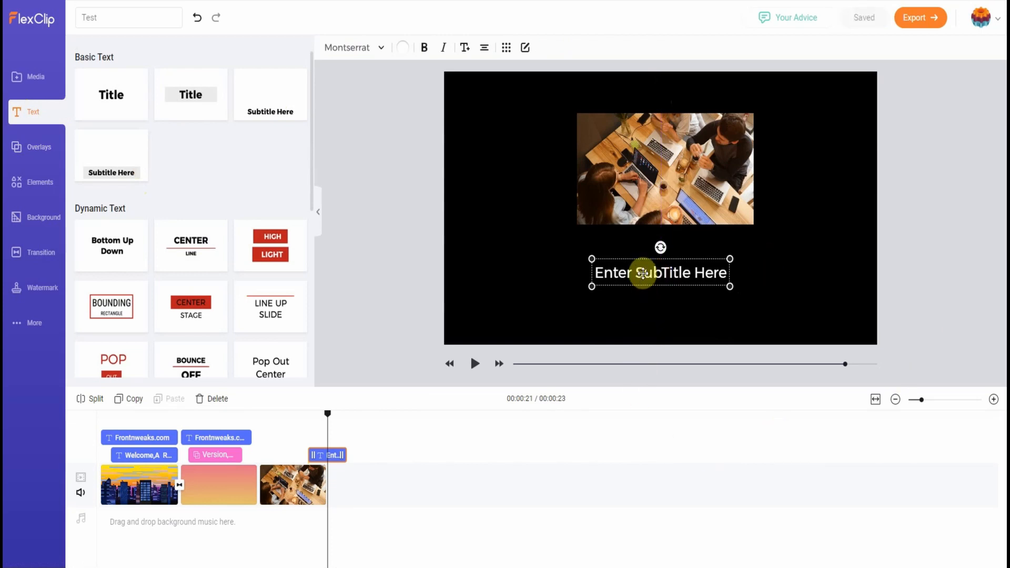
drag(643, 271, 610, 272)
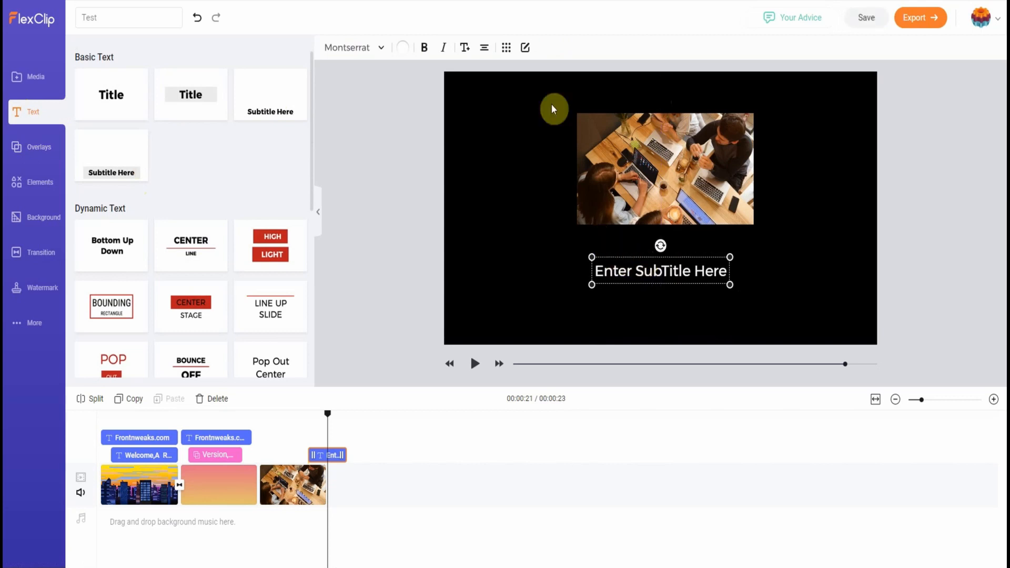
Step: Reduce the size of the subtitle text below the laptop clip by six steps
click(466, 49)
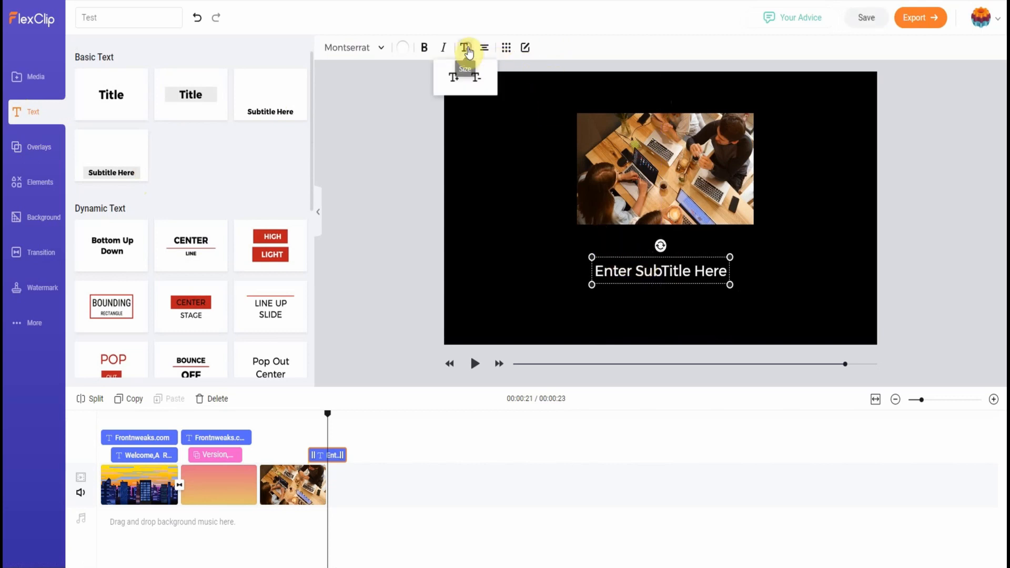
click(476, 78)
click(477, 78)
click(476, 78)
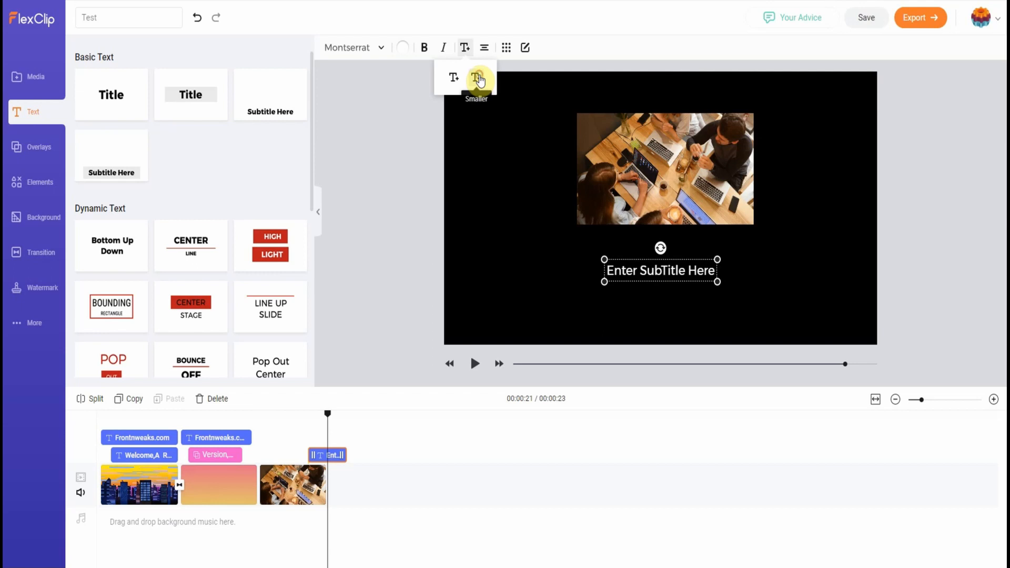
click(477, 78)
click(476, 78)
click(476, 78)
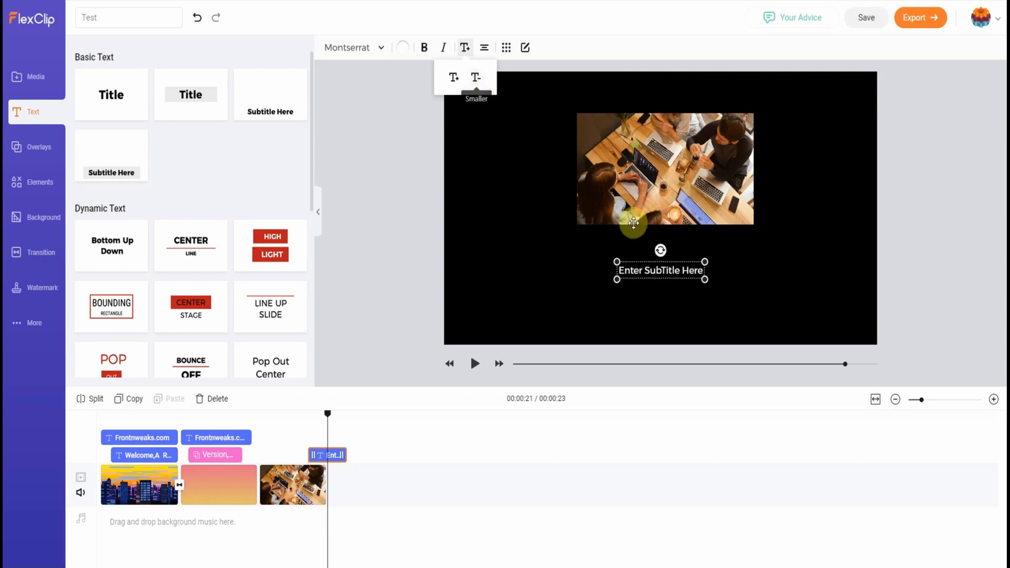
Step: Replace the subtitle text with "Amazing Videos Made Easy with FlexClip Video Maker" and align it under the laptop clip
double_click(652, 270)
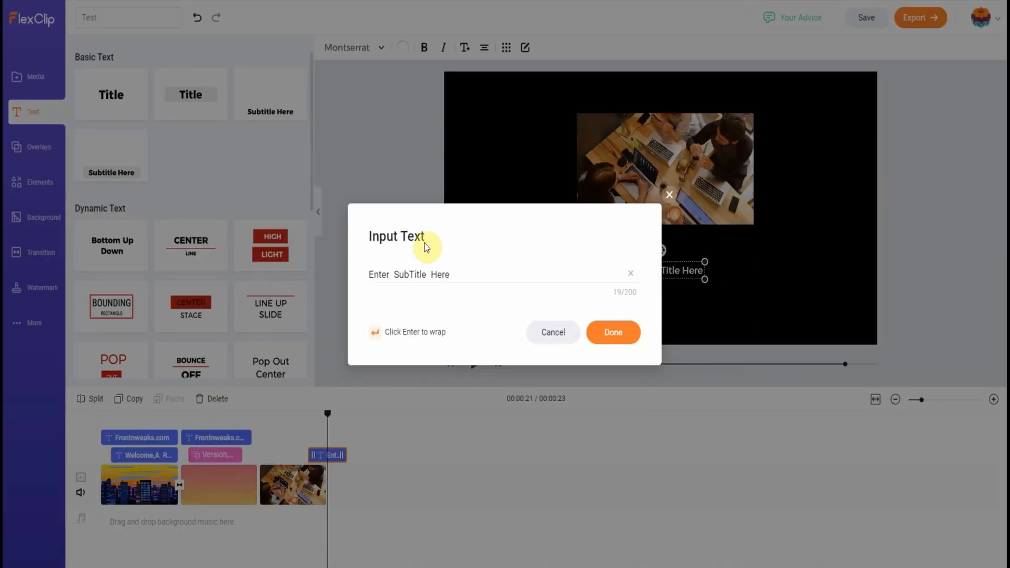
drag(369, 274, 462, 274)
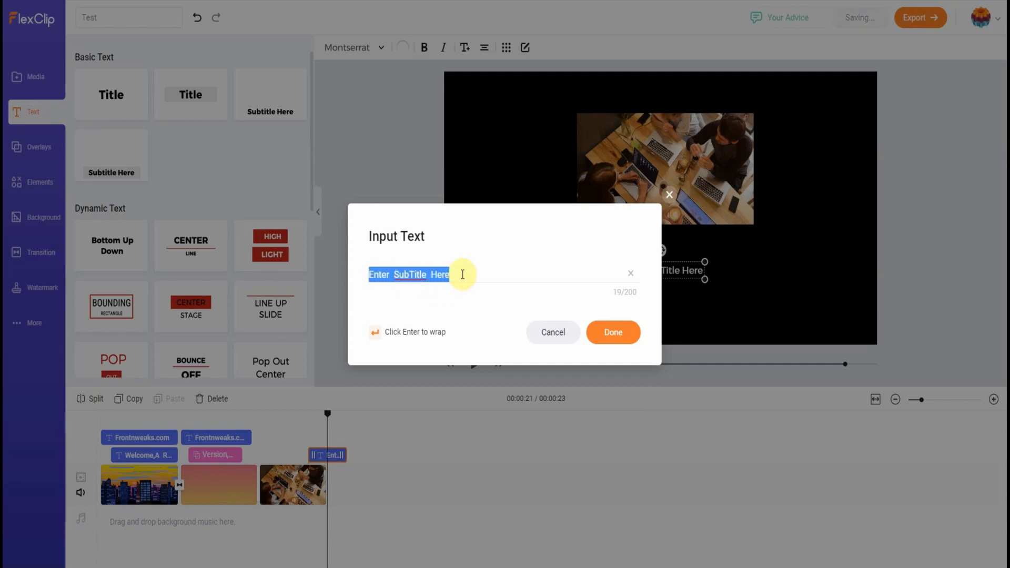
text(Amazing Videos Made Easy with FlexClip Video Maker)
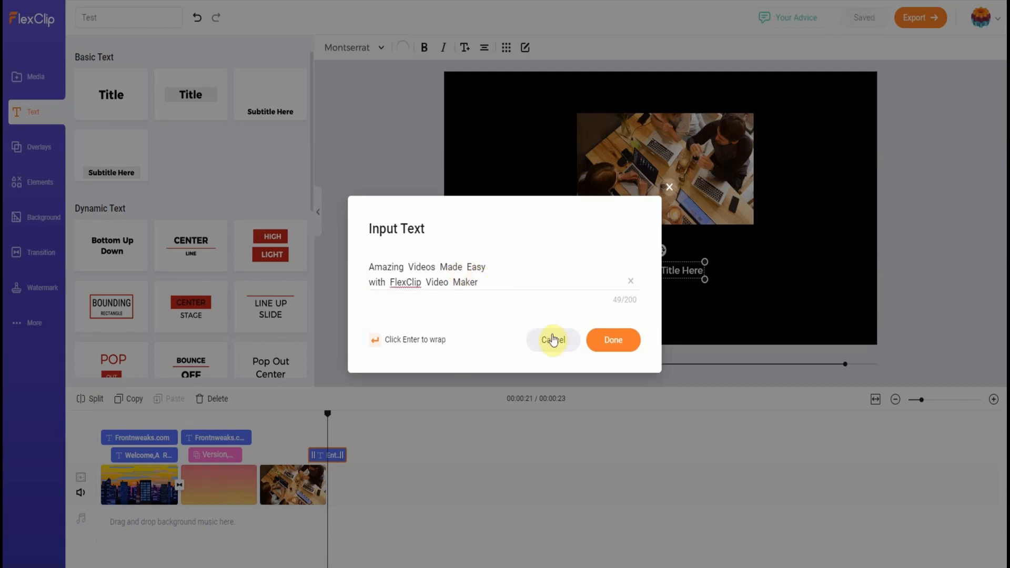
click(610, 340)
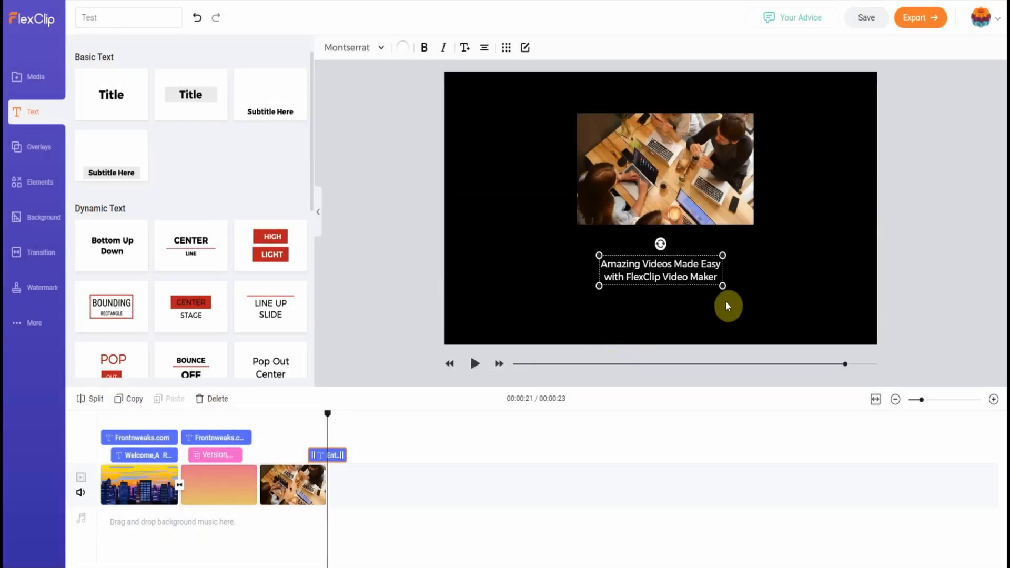
drag(719, 274, 713, 271)
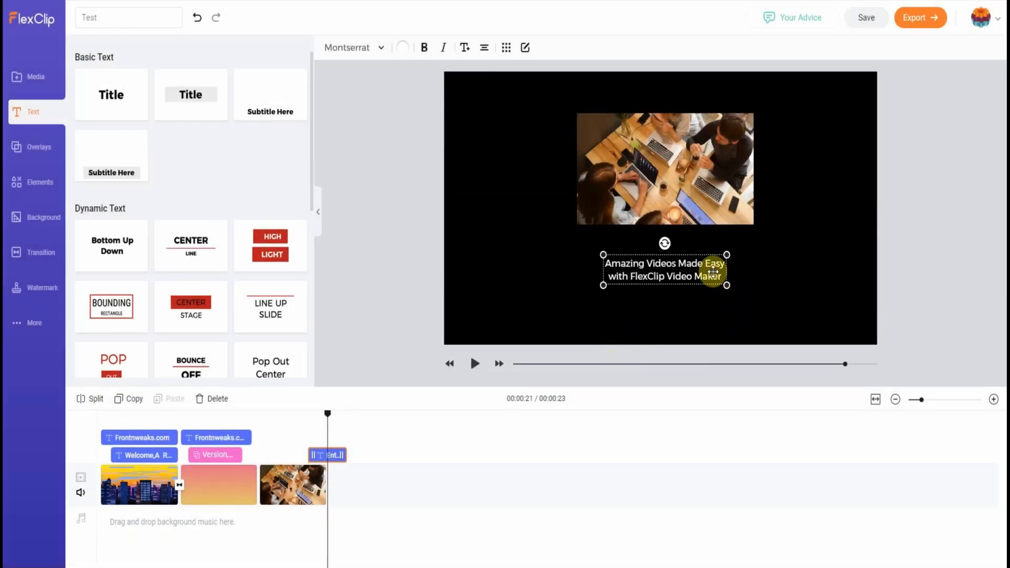
Step: Enlarge the subtitle text by five steps to about the width of the laptop clip and shift it slightly down
click(464, 48)
click(458, 78)
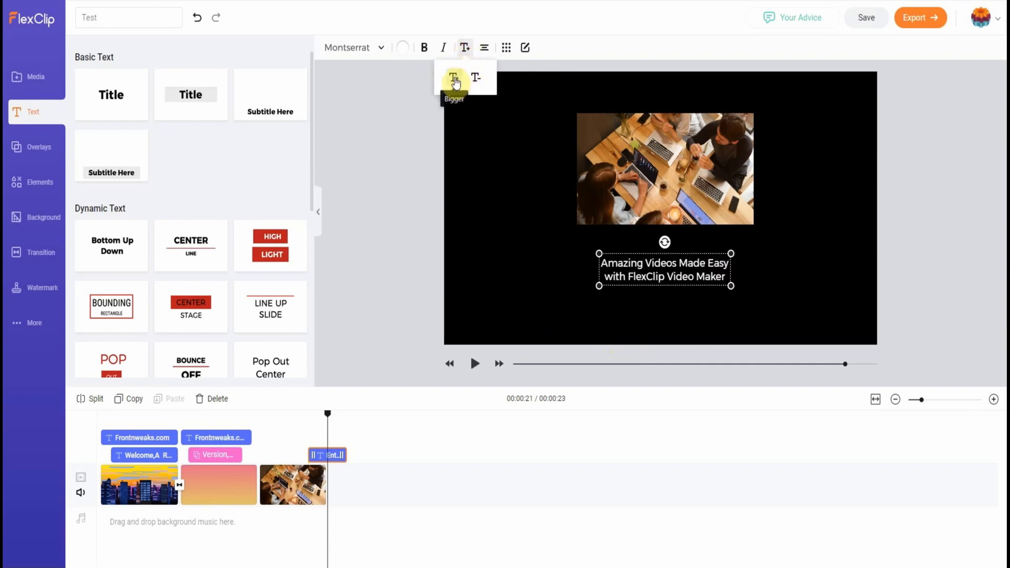
click(457, 79)
click(456, 80)
click(454, 80)
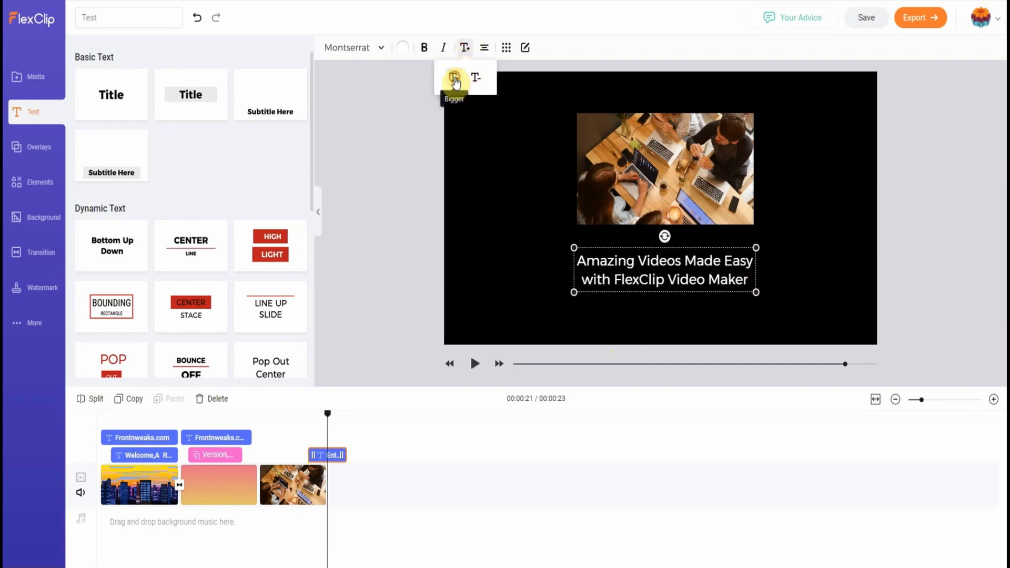
click(455, 80)
drag(648, 273, 648, 279)
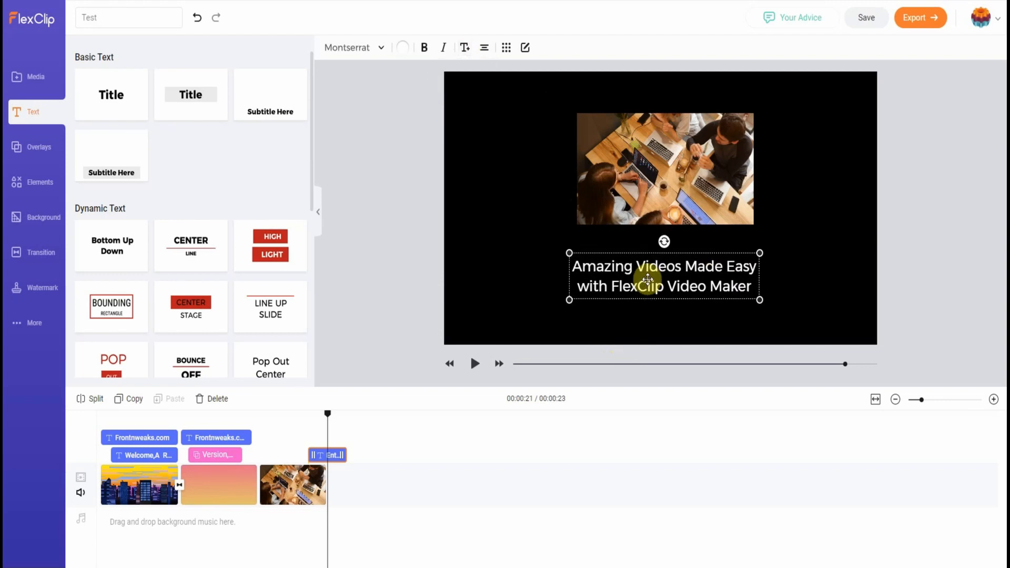
click(801, 279)
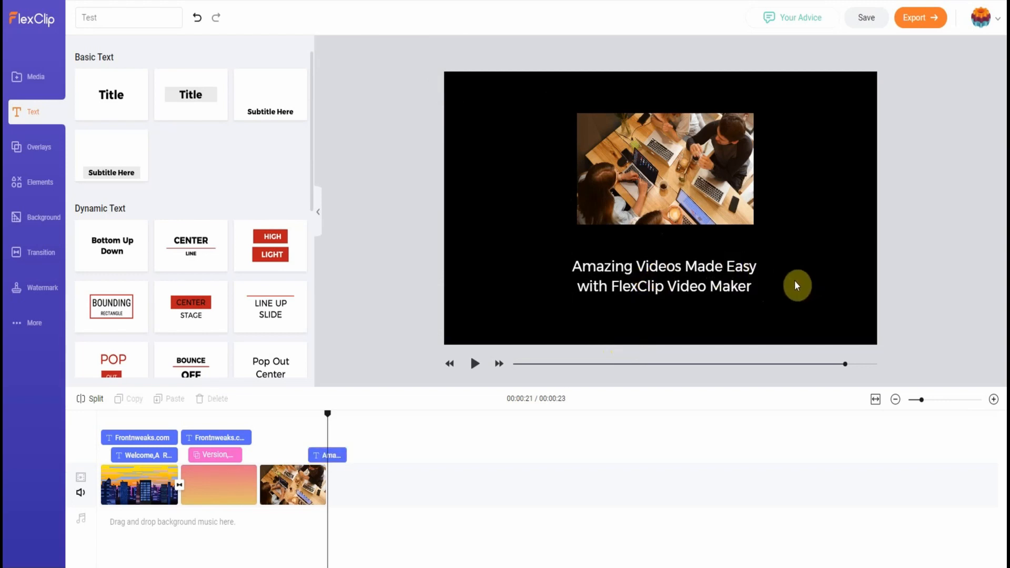
Step: Try red and green on the subtitle text, settle on medium blue, and nudge the text slightly up and right
click(709, 279)
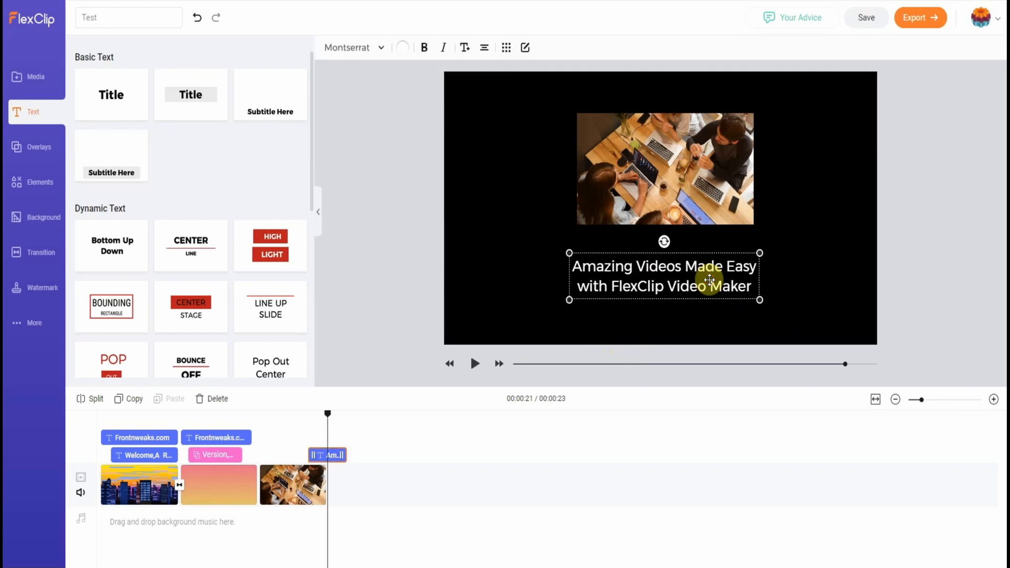
click(402, 48)
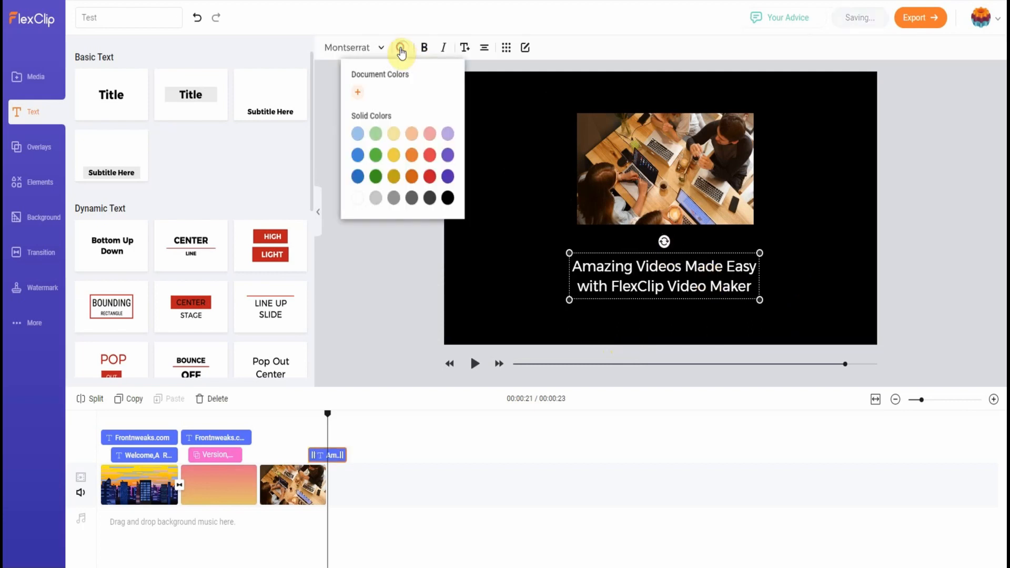
click(431, 156)
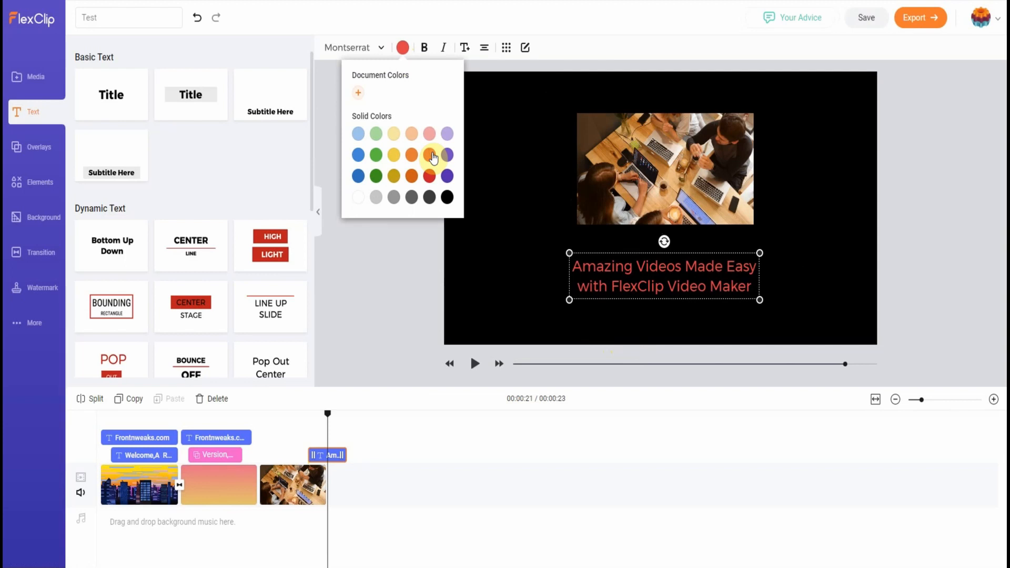
click(376, 155)
click(358, 158)
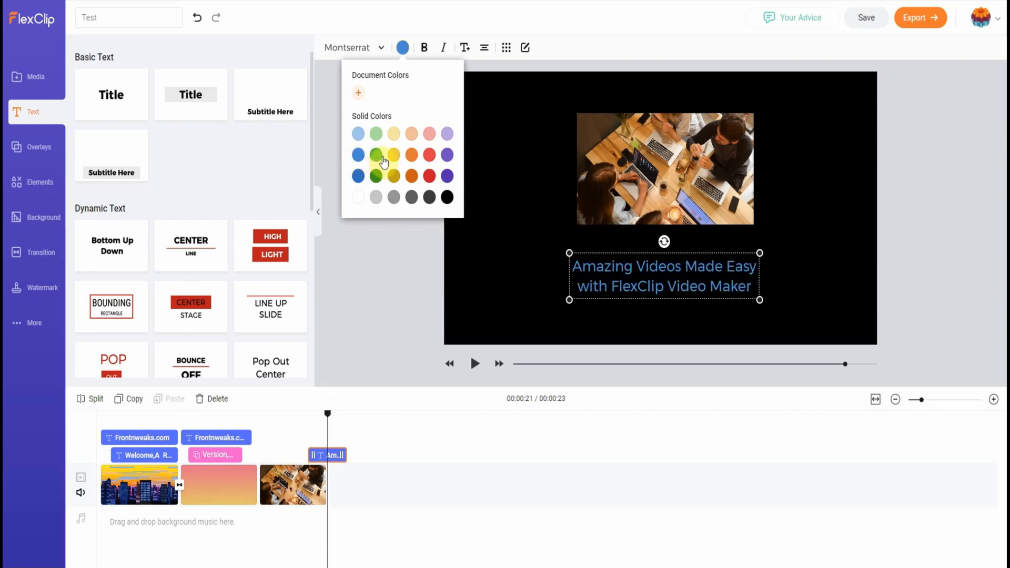
click(816, 297)
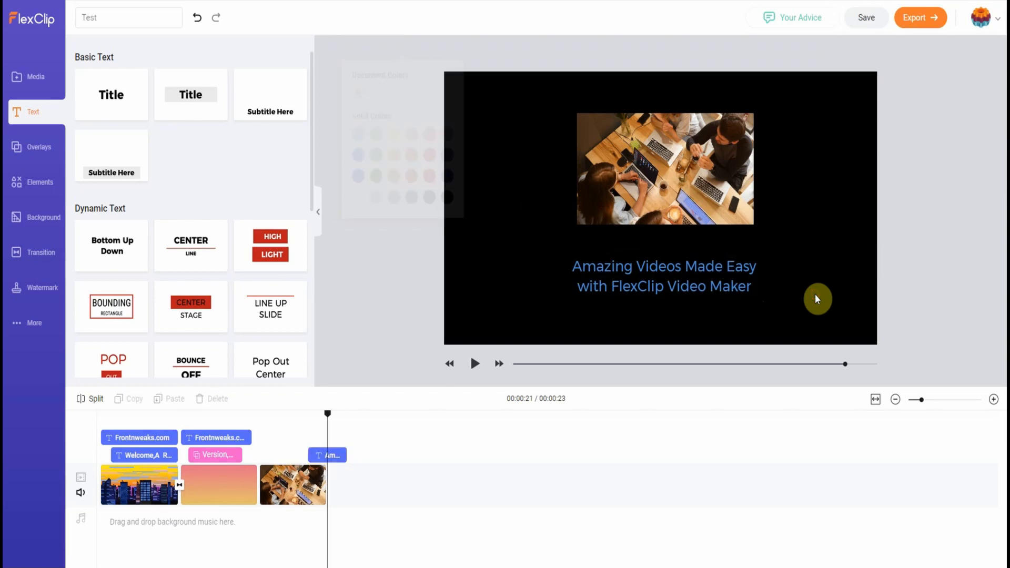
click(738, 274)
click(794, 275)
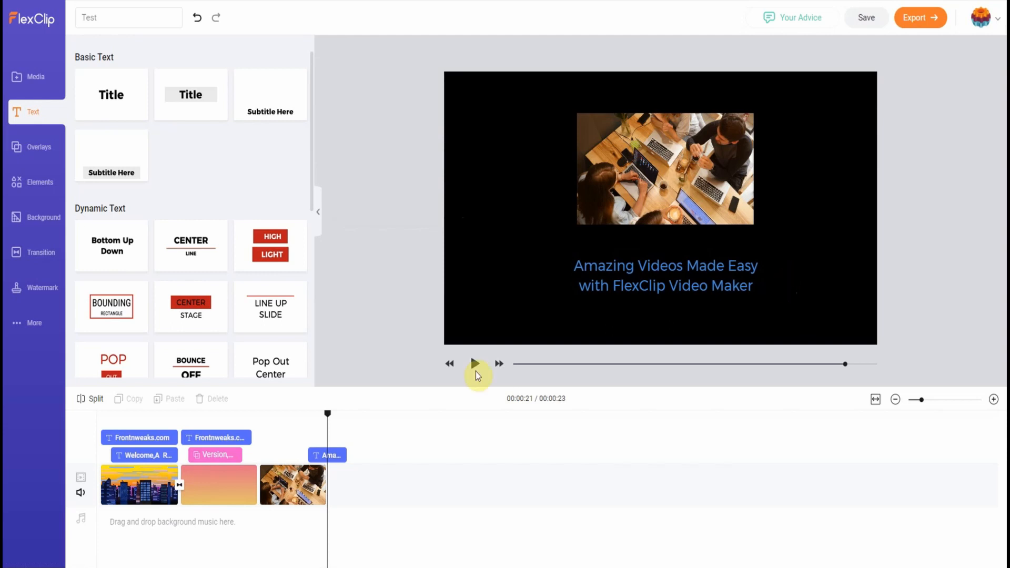
Step: Stretch the subtitle's timeline block over most of the laptop clip, ending both together, and set the playhead to 00:00:15
click(321, 456)
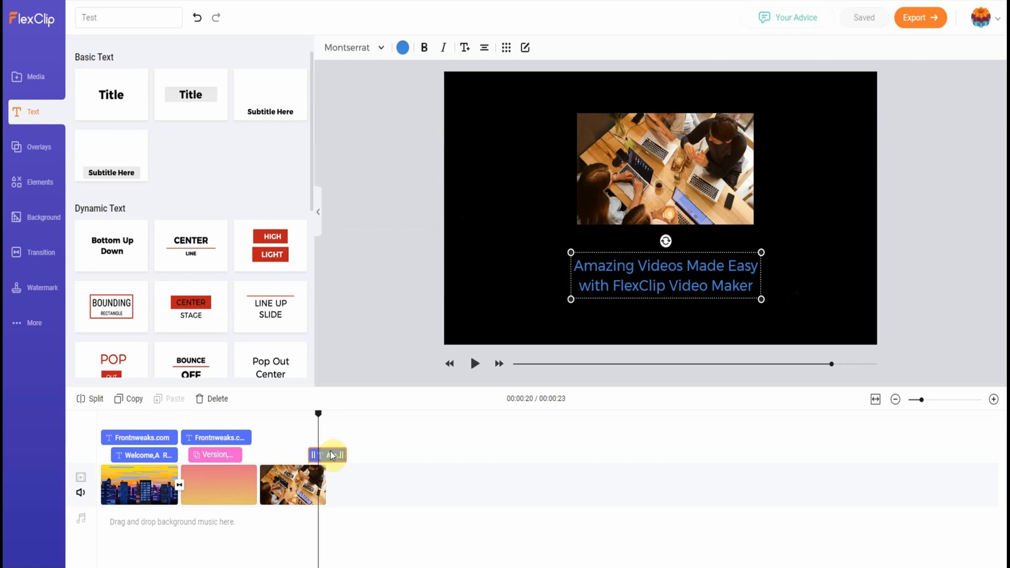
mouse_move(330, 451)
mouse_down()
mouse_move(285, 455)
mouse_move(326, 462)
mouse_up()
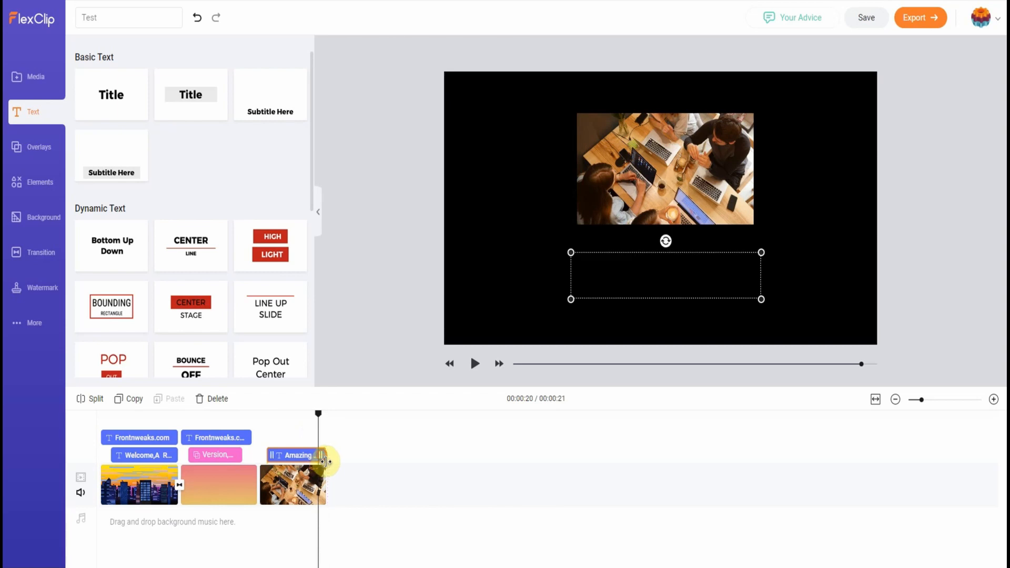
click(374, 444)
click(259, 425)
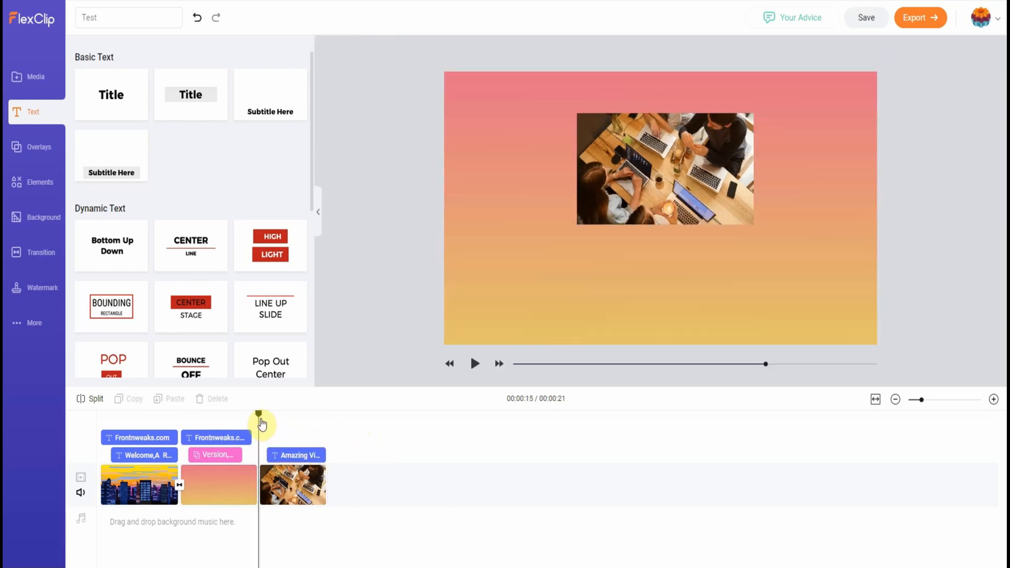
Step: Place the Inverted Page Curl transition between the gradient clip and the laptop clip, and preview it from 00:00:08
click(476, 363)
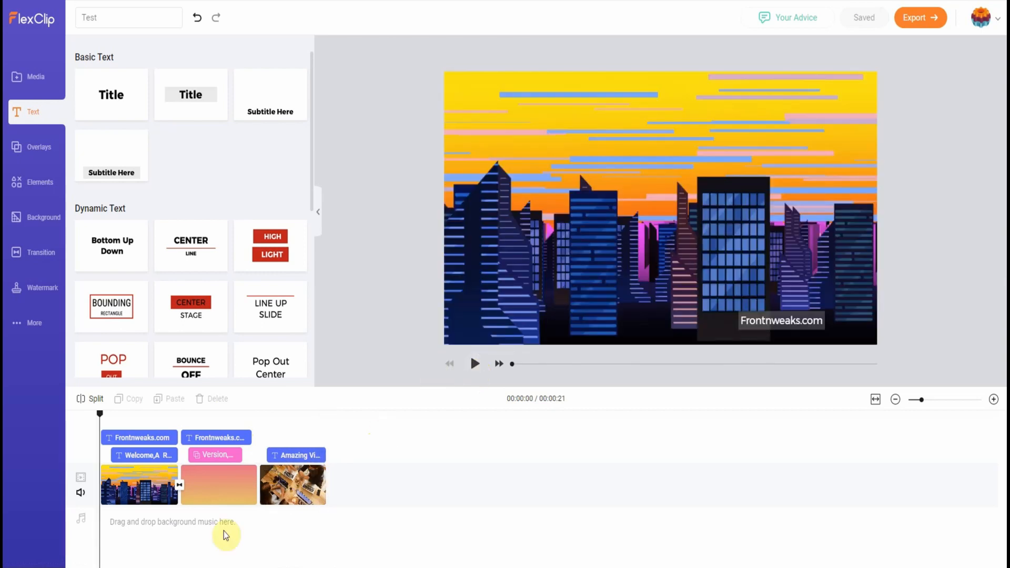
click(259, 483)
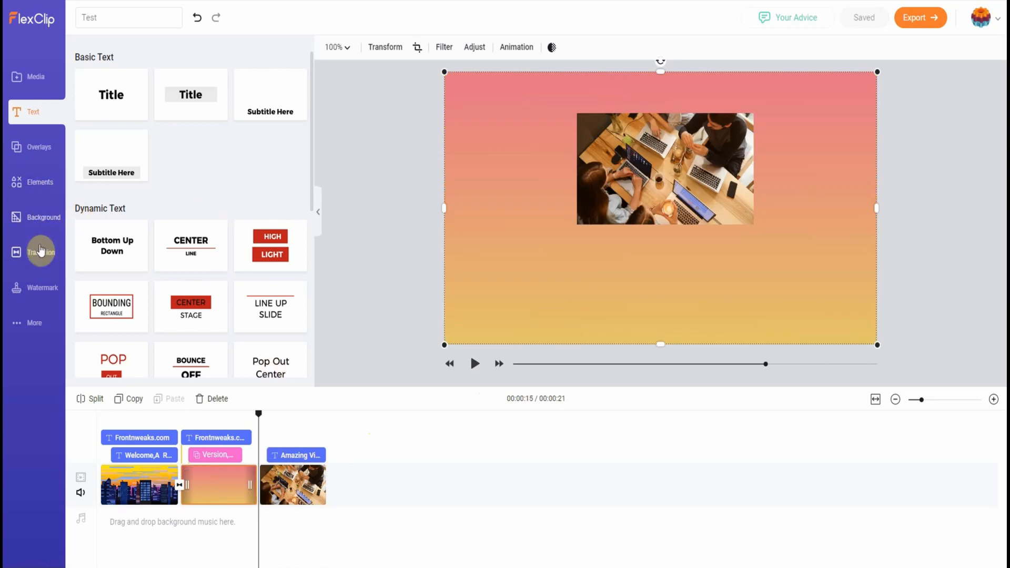
click(57, 252)
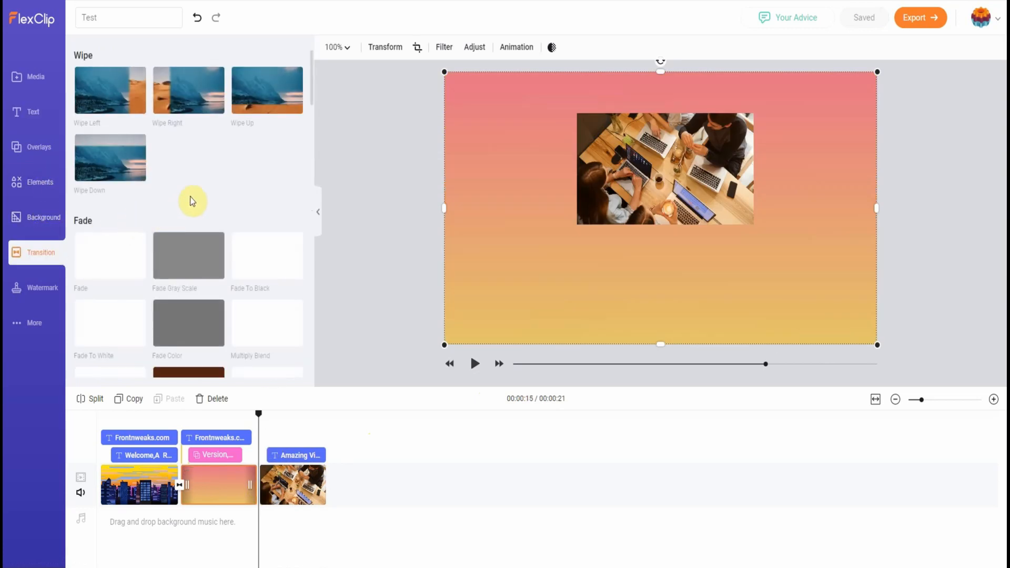
scroll(212, 203, down, 5)
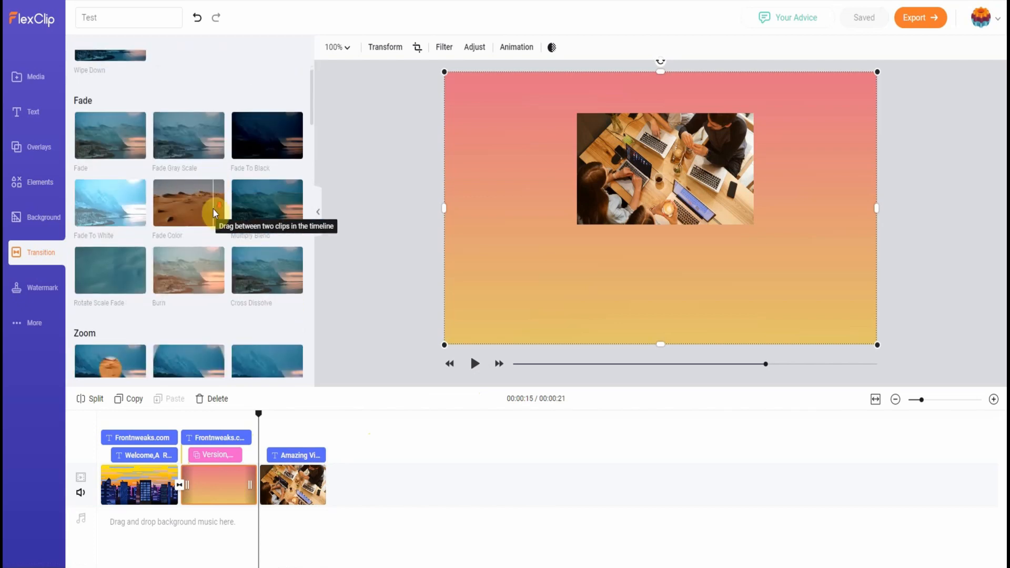
scroll(213, 213, down, 6)
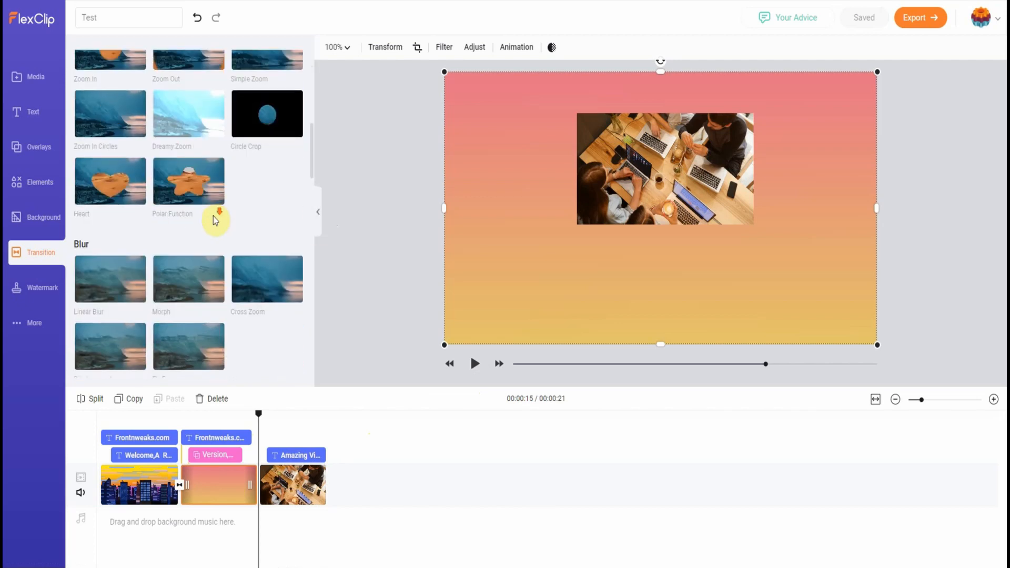
scroll(213, 216, down, 5)
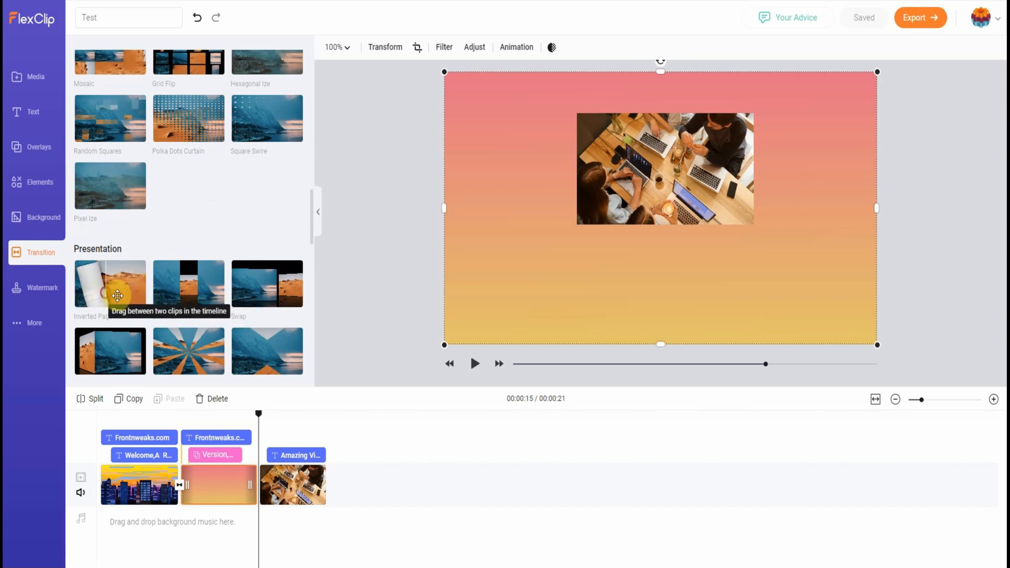
drag(106, 294, 239, 500)
drag(238, 488, 236, 488)
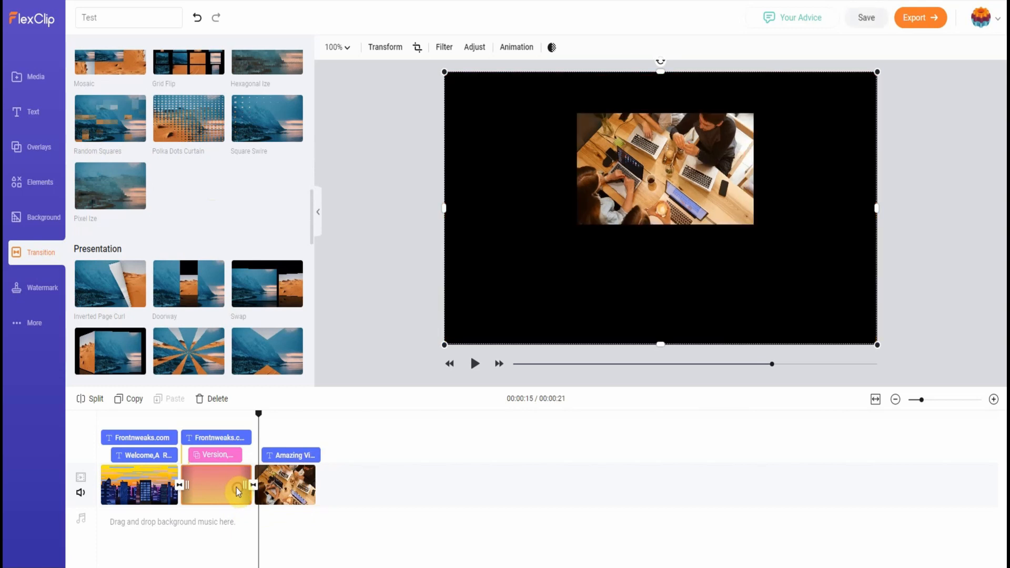
click(185, 416)
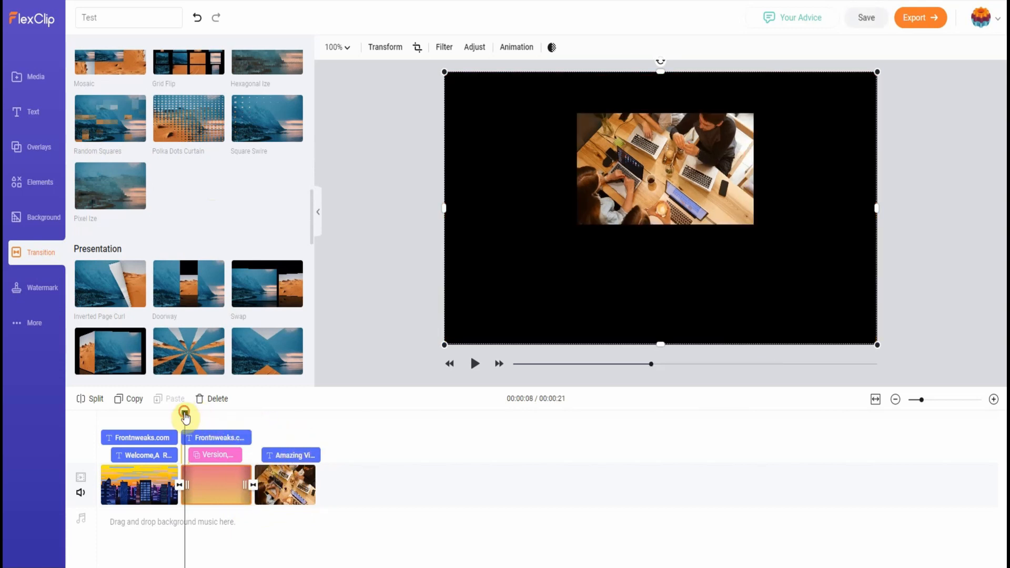
click(476, 364)
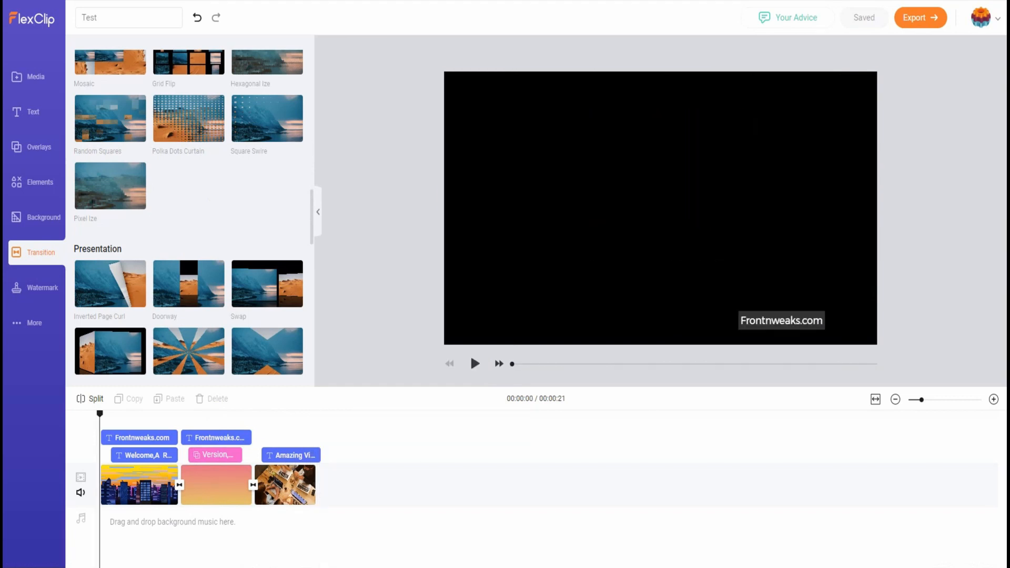
Step: Shorten the subtitle's timeline block to end together with the laptop clip and set the playhead to 00:00:20
click(311, 457)
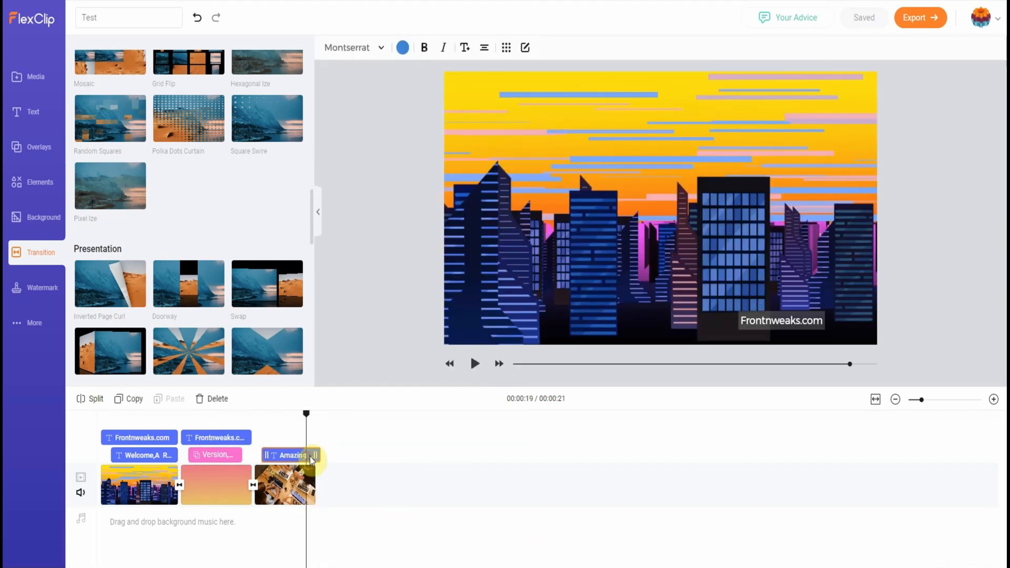
drag(313, 457, 316, 456)
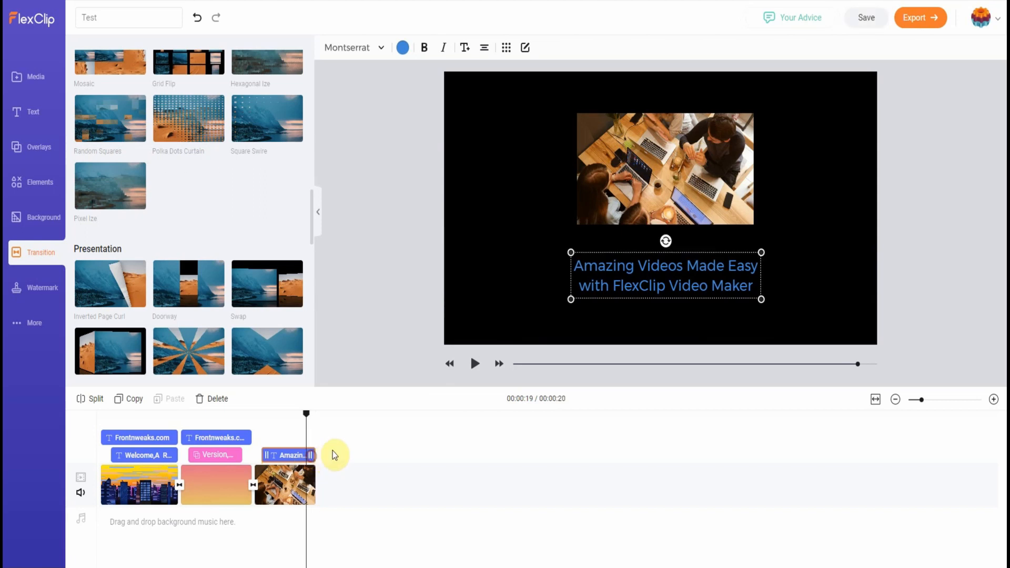
click(333, 452)
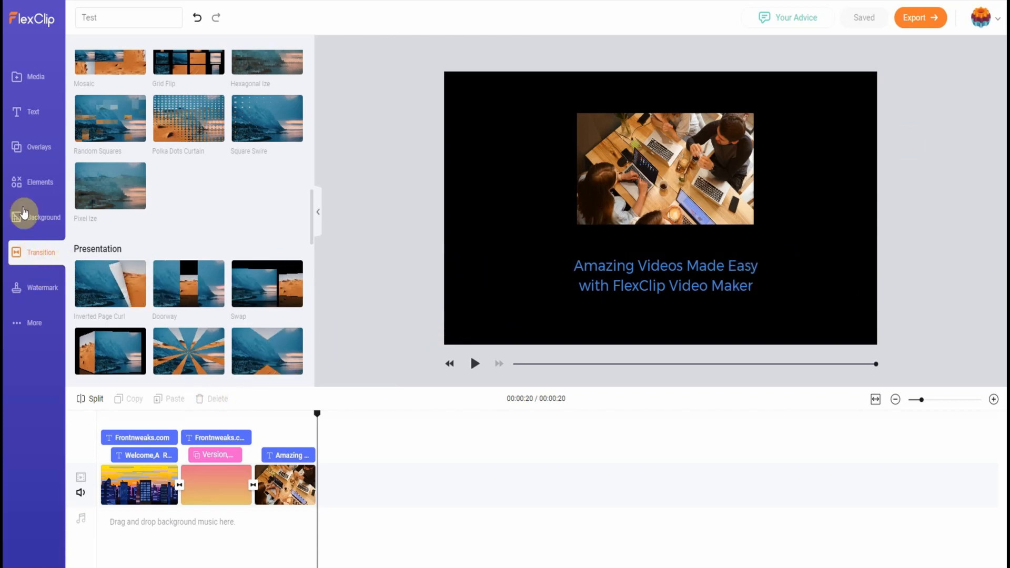
Step: Look through the element library's categories down to Misc and back up to Art Word
click(38, 187)
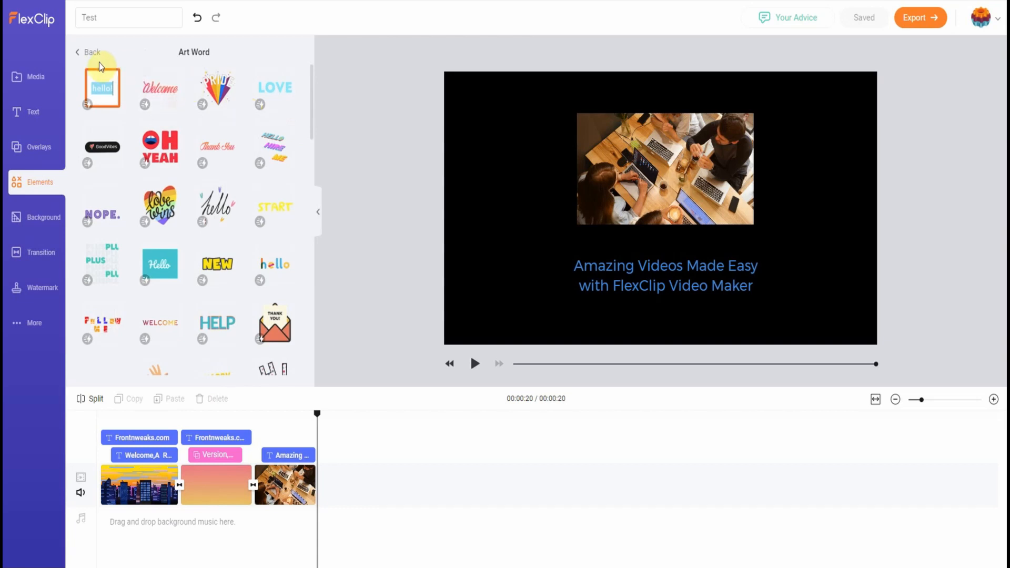
click(89, 53)
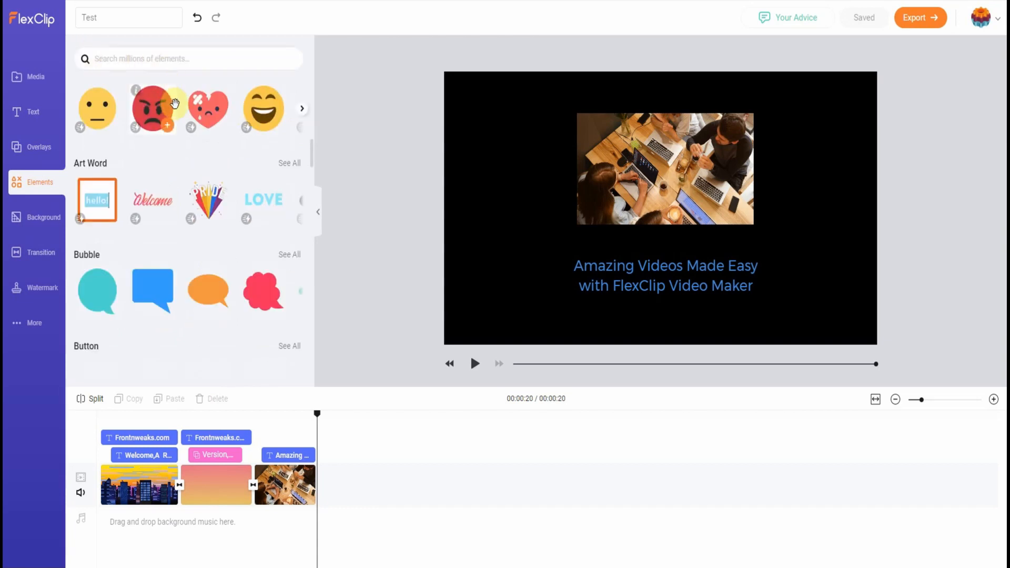
scroll(188, 102, down, 20)
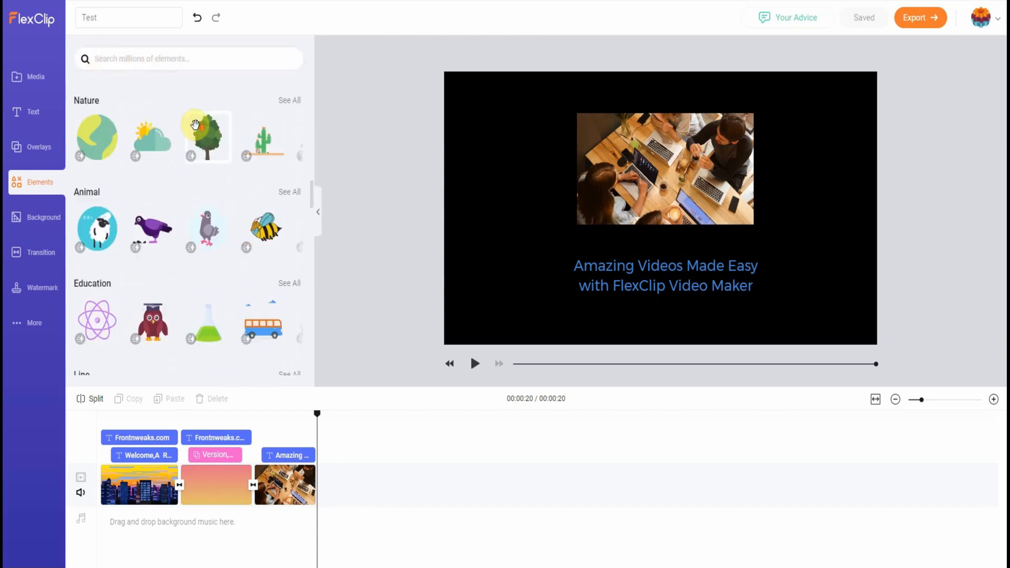
scroll(210, 184, down, 15)
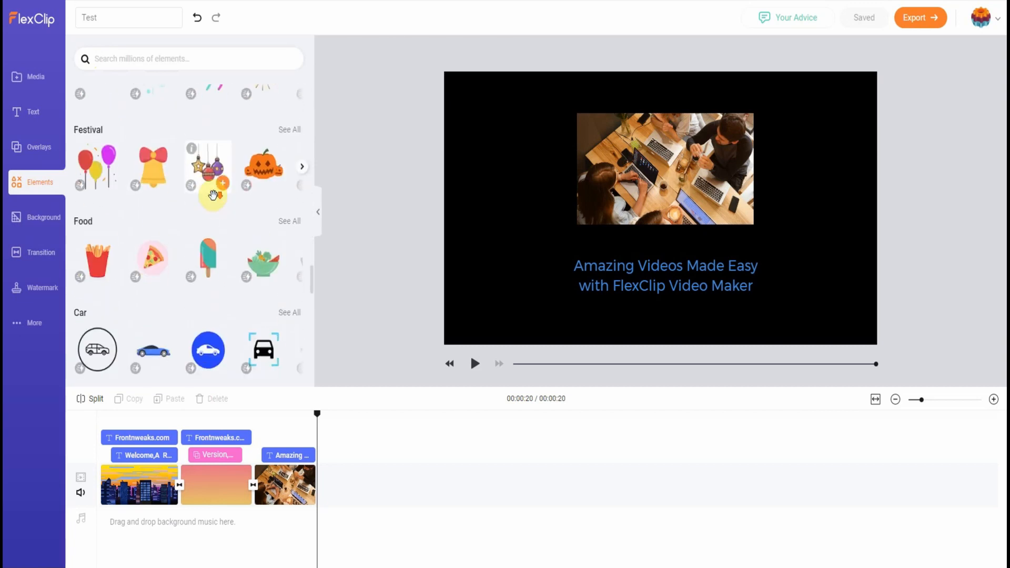
scroll(214, 195, down, 5)
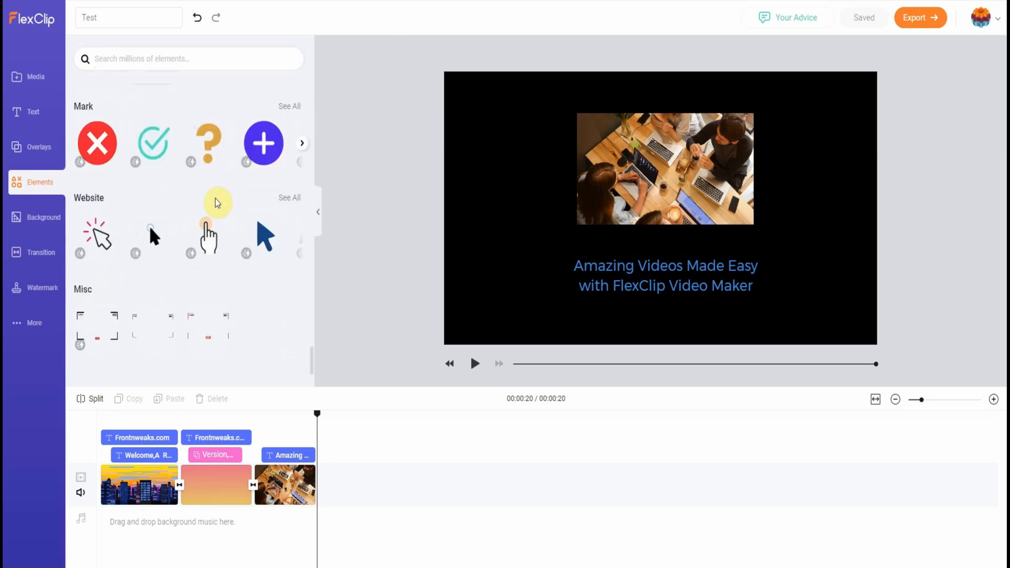
scroll(208, 244, up, 6)
scroll(213, 257, up, 15)
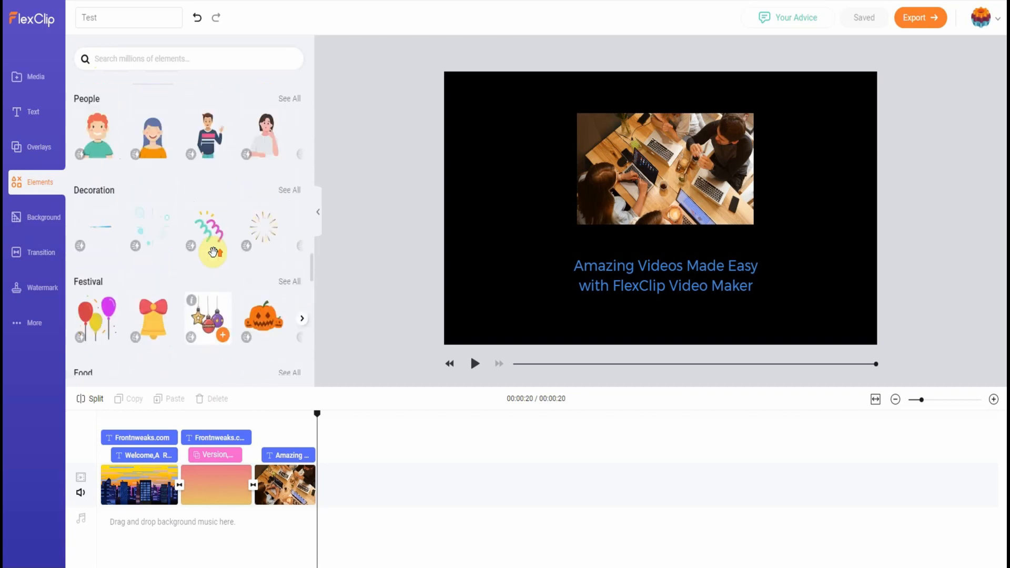
scroll(212, 251, up, 6)
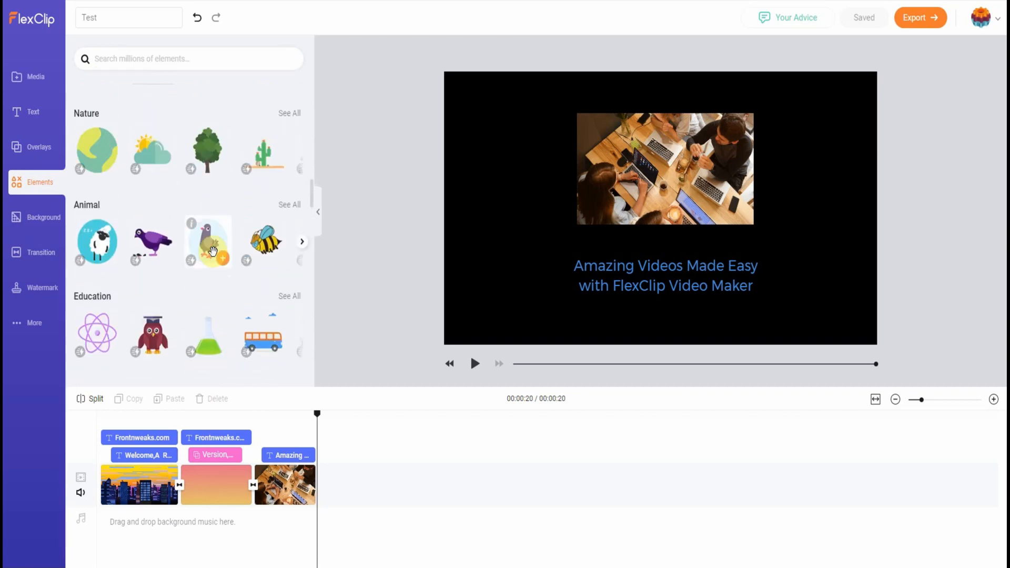
scroll(189, 232, up, 6)
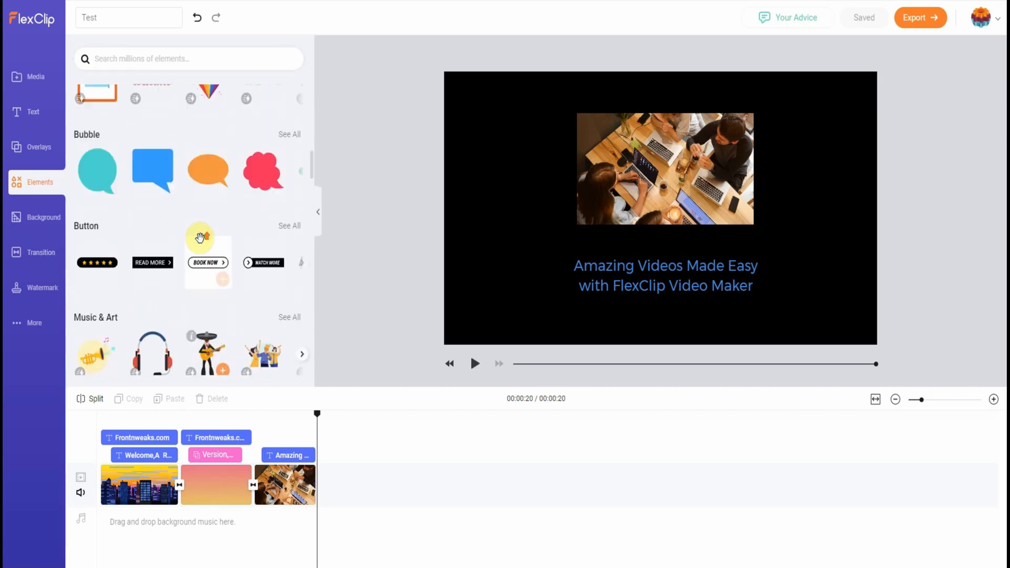
scroll(200, 237, up, 2)
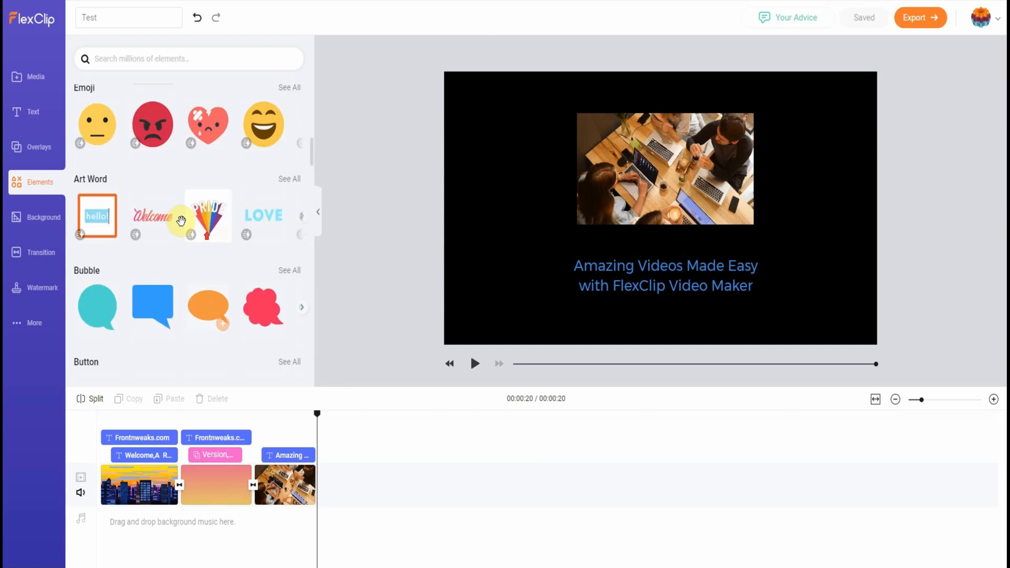
Step: Add the outlined "WOW!" art word, place it left of the subtitle text and shrink it to about two thirds
click(288, 188)
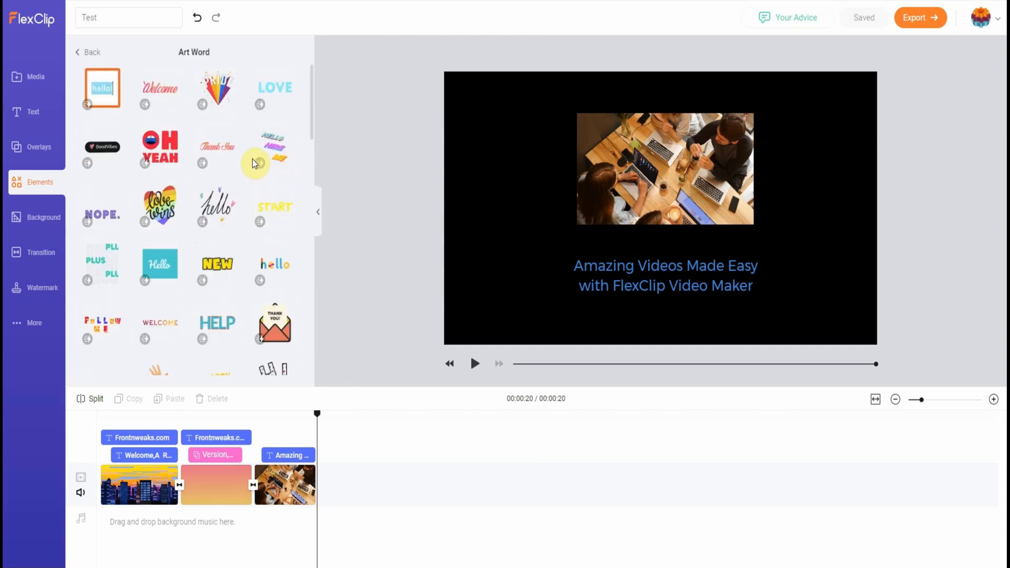
scroll(254, 166, down, 7)
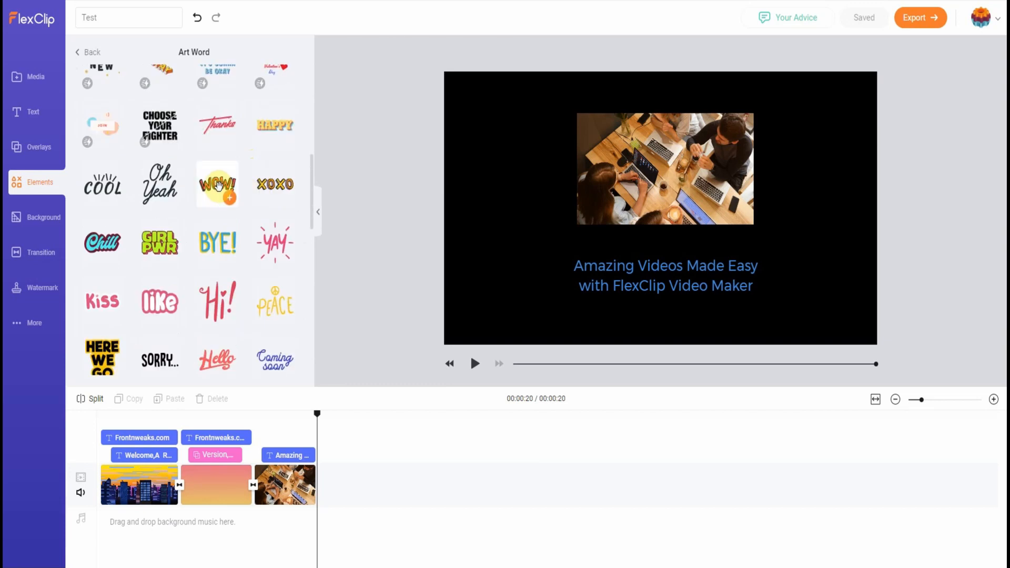
click(230, 198)
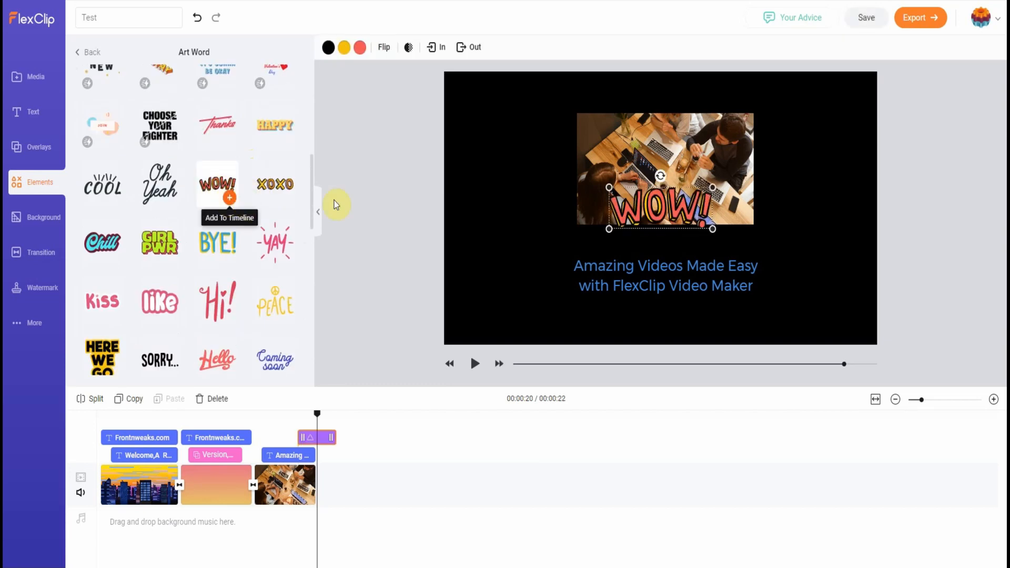
drag(639, 206, 492, 266)
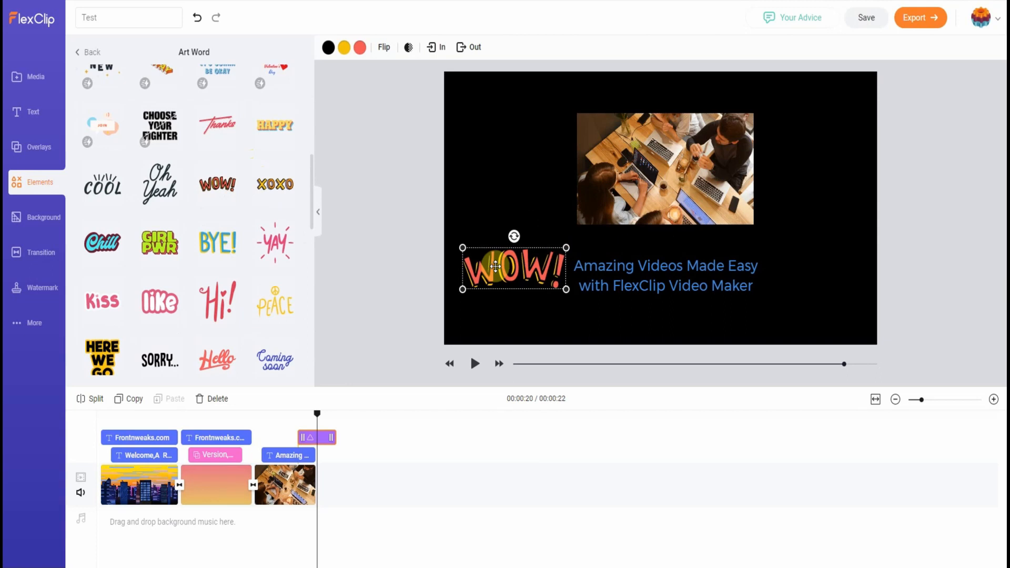
drag(566, 289, 513, 272)
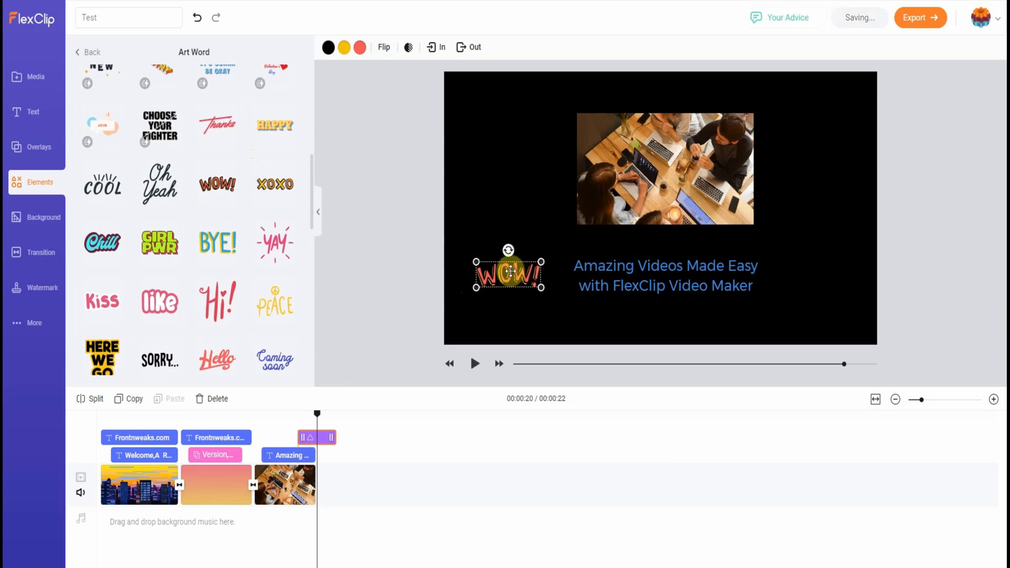
click(484, 253)
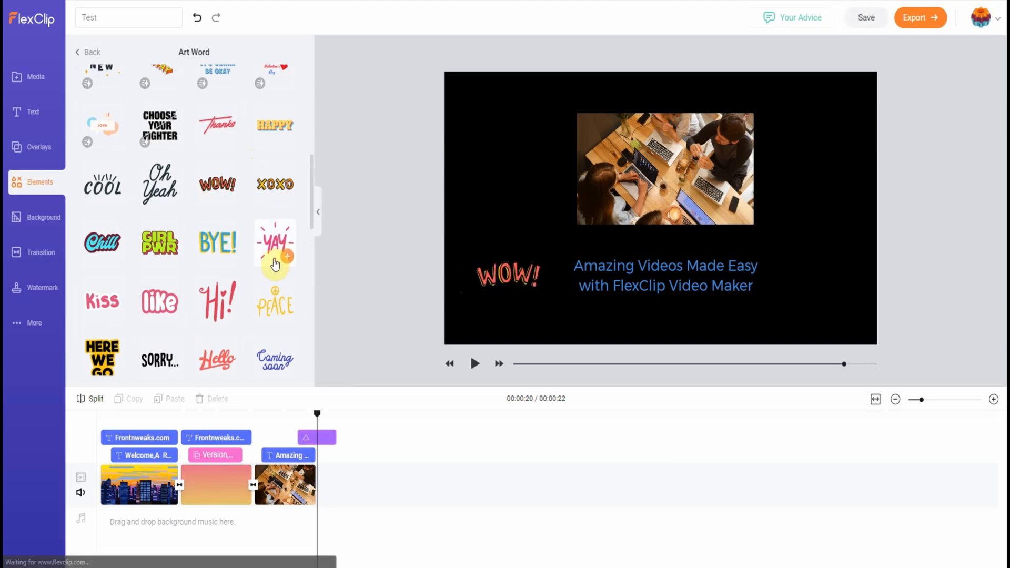
Step: Add the purple "COOL" cloud art word, shrink it to about half size and place it right of the subtitle text
scroll(273, 274, down, 1)
scroll(272, 272, down, 2)
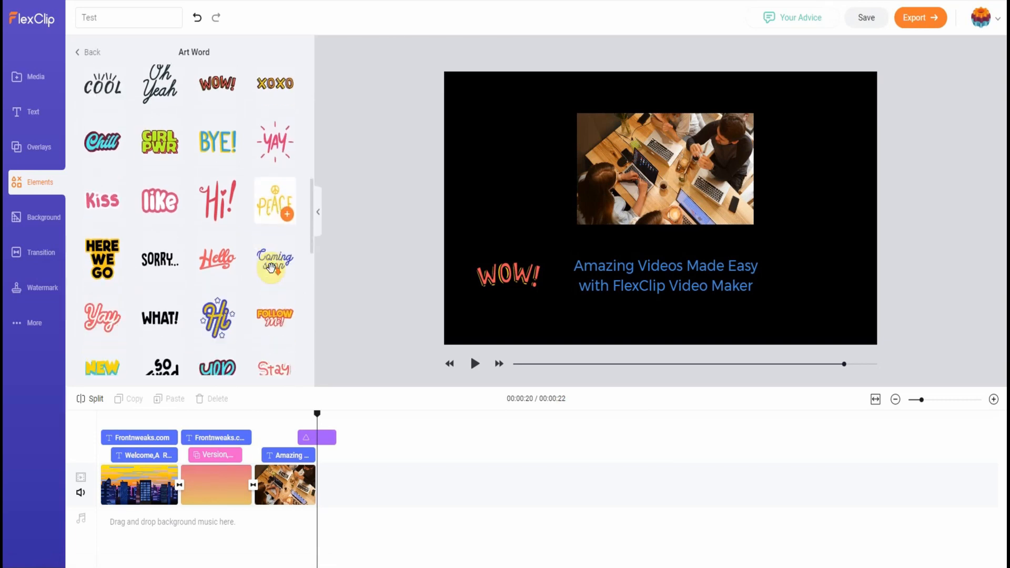
scroll(271, 269, down, 1)
scroll(273, 273, down, 2)
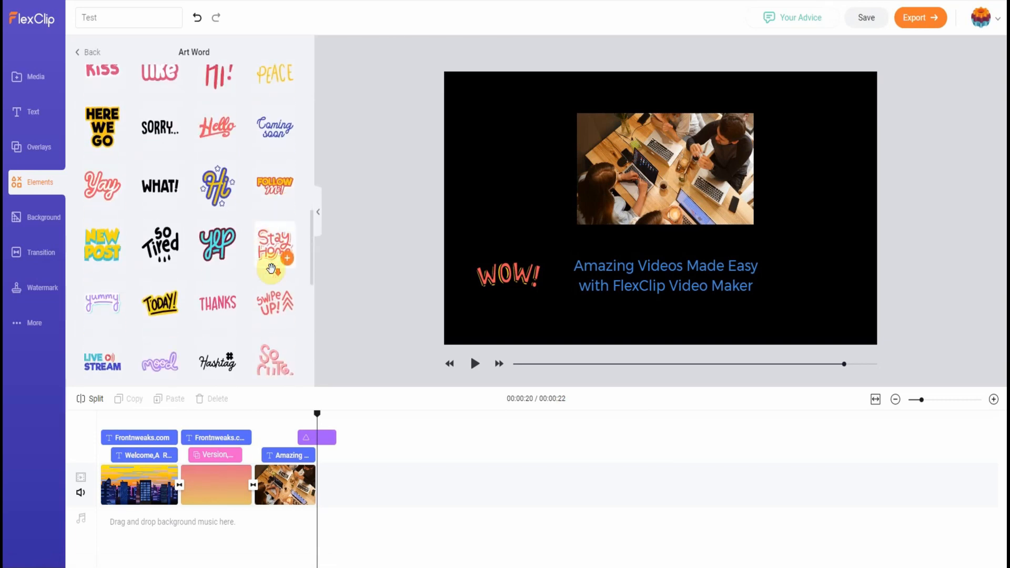
scroll(272, 274, down, 3)
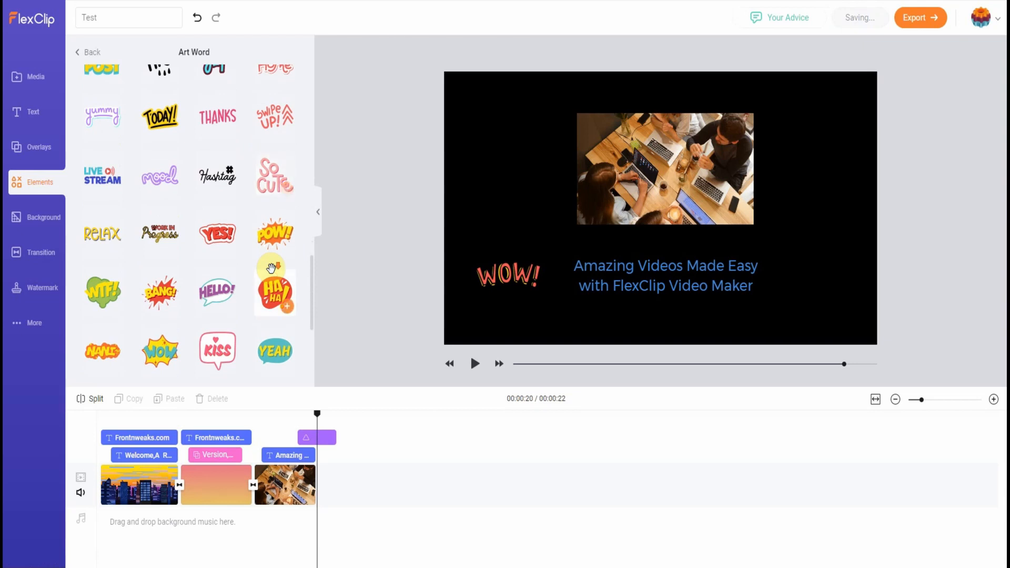
scroll(273, 275, down, 1)
scroll(272, 274, down, 1)
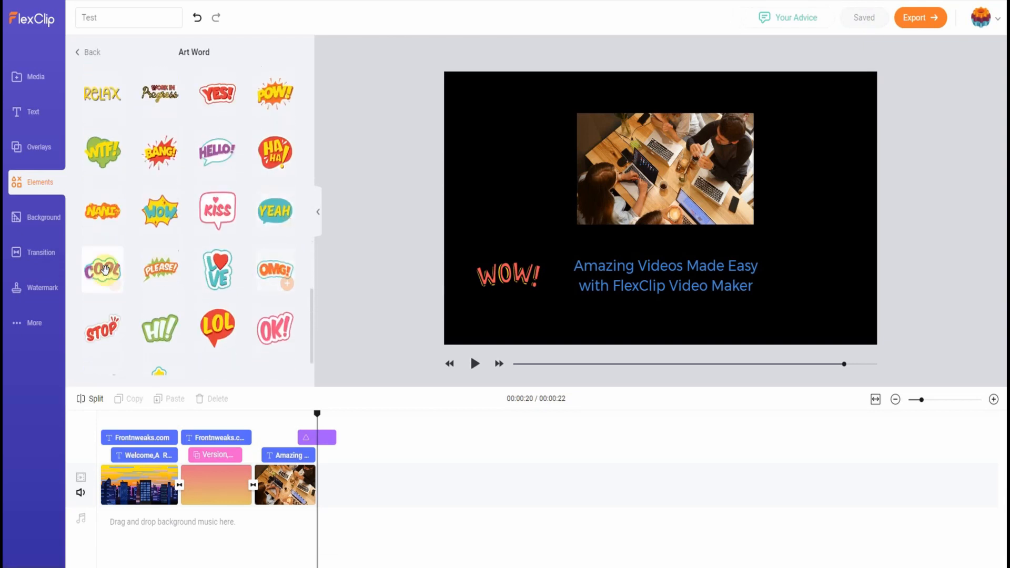
click(111, 285)
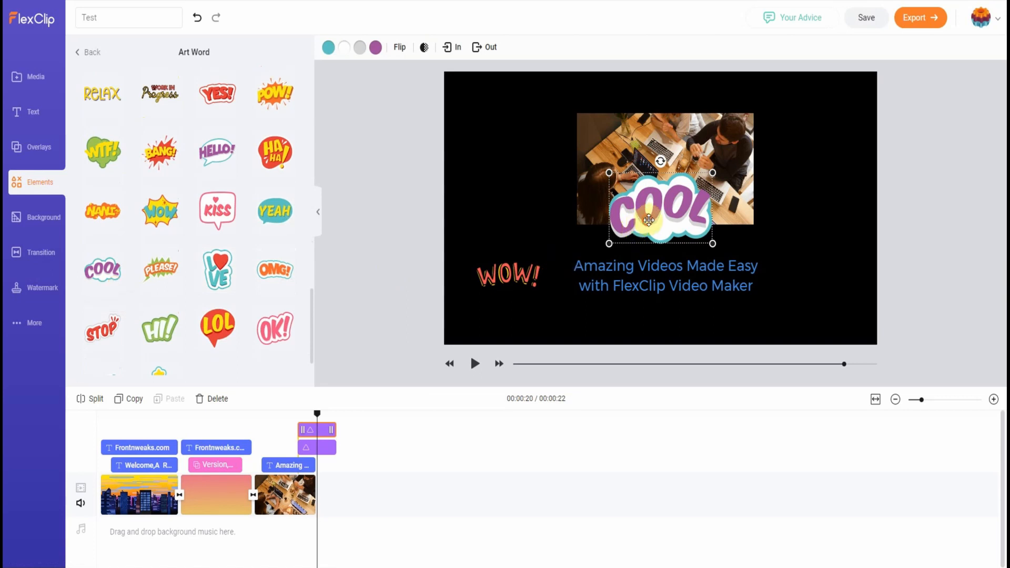
drag(649, 220, 806, 259)
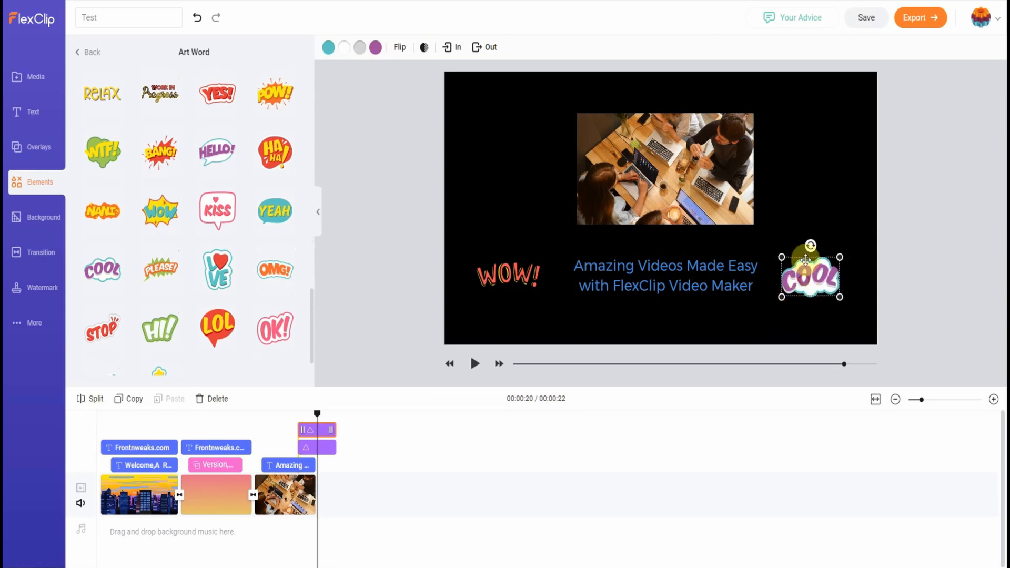
click(812, 217)
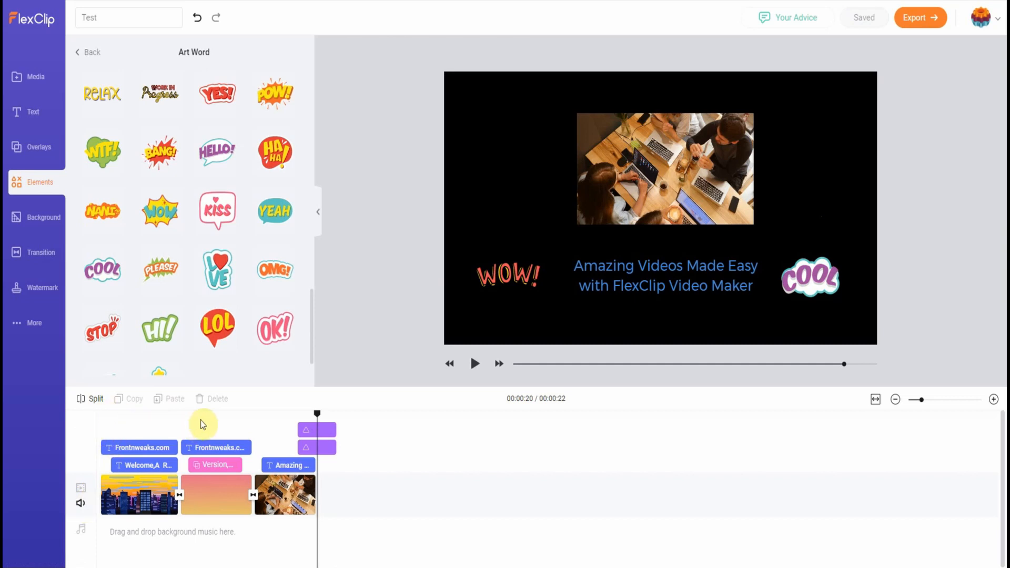
Step: Play the video back from within the gradient clip to check when the subtitle and art words appear
click(251, 415)
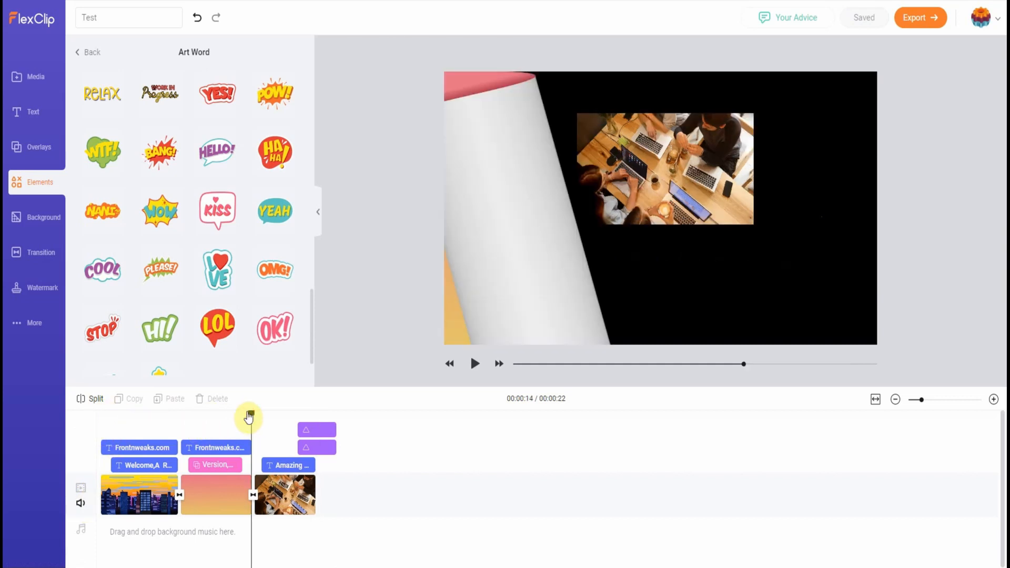
click(212, 416)
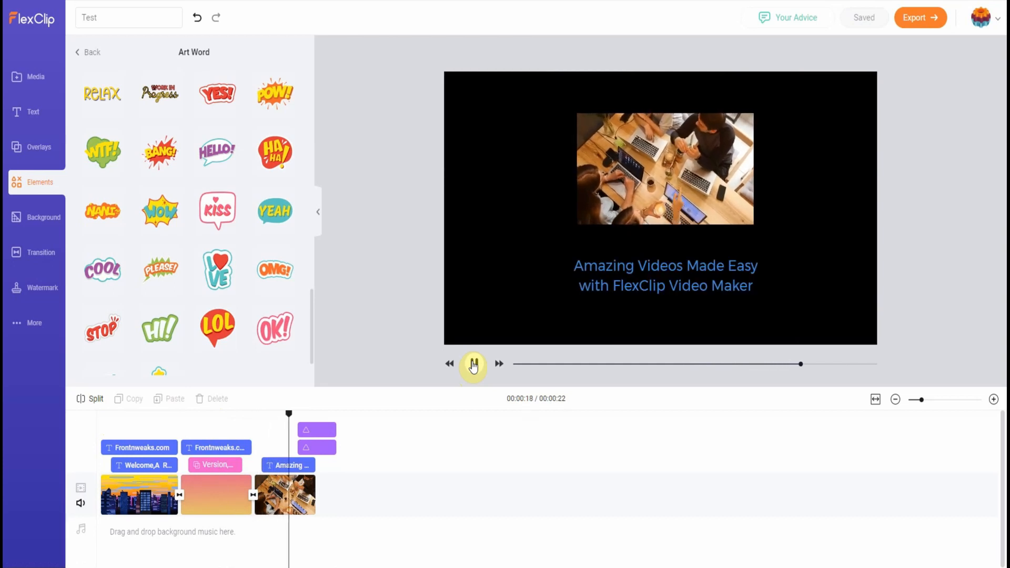
click(474, 364)
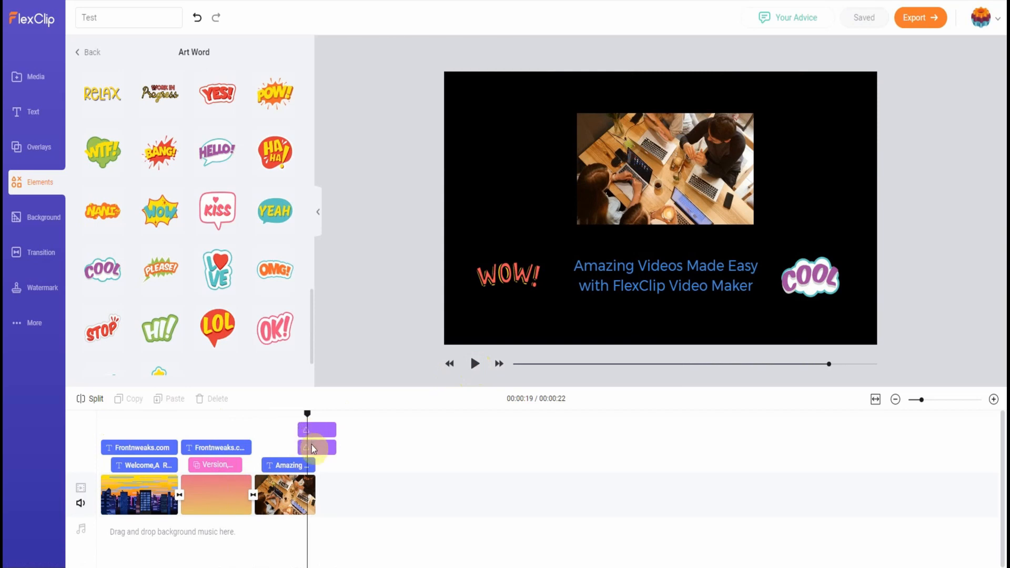
Step: Move the "WOW!" and "COOL" art-word blocks earlier on the timeline so both fit within the laptop clip, and preview the ending
click(312, 449)
drag(312, 448, 285, 444)
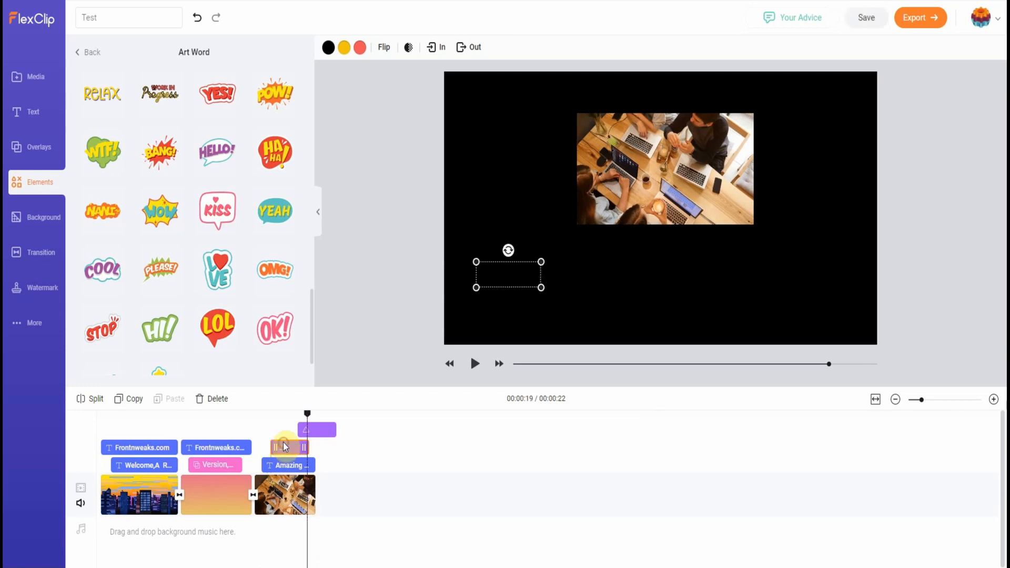
click(314, 430)
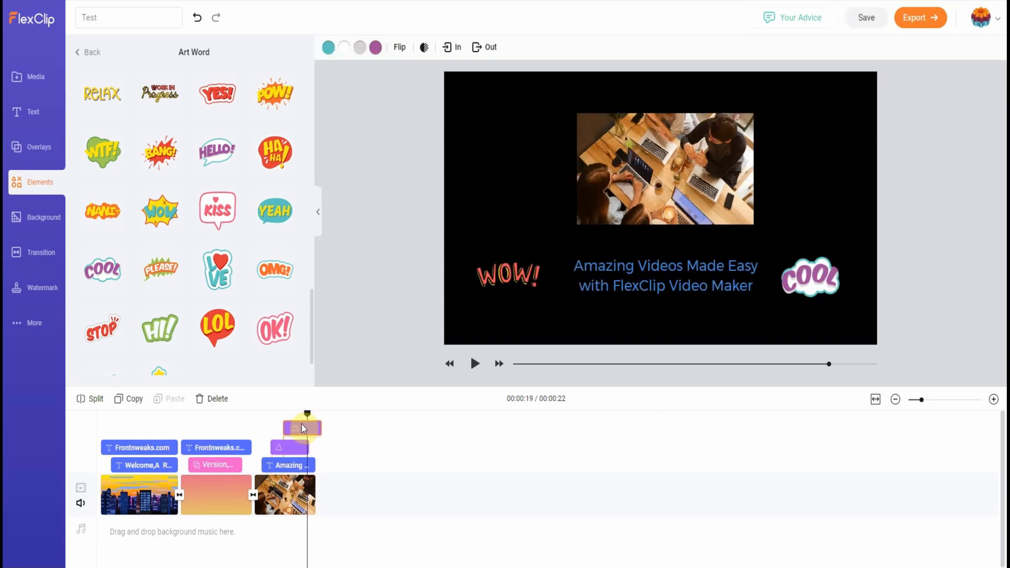
drag(303, 429, 301, 426)
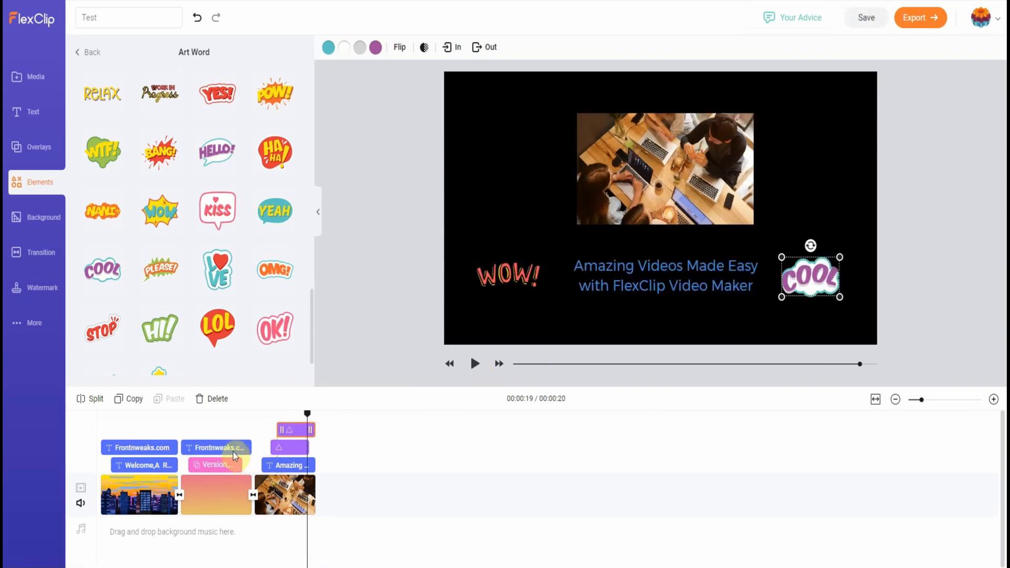
click(240, 417)
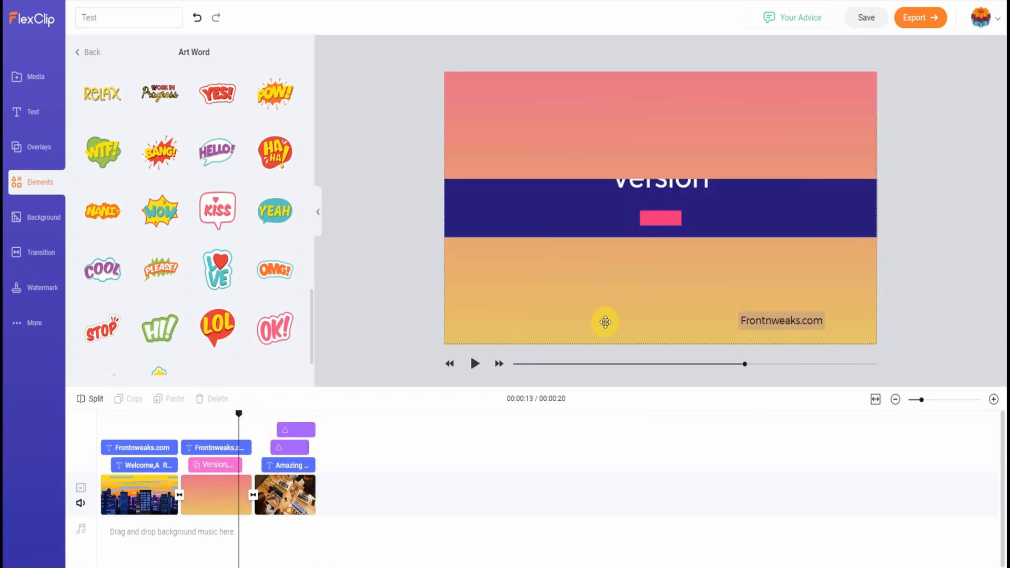
click(474, 363)
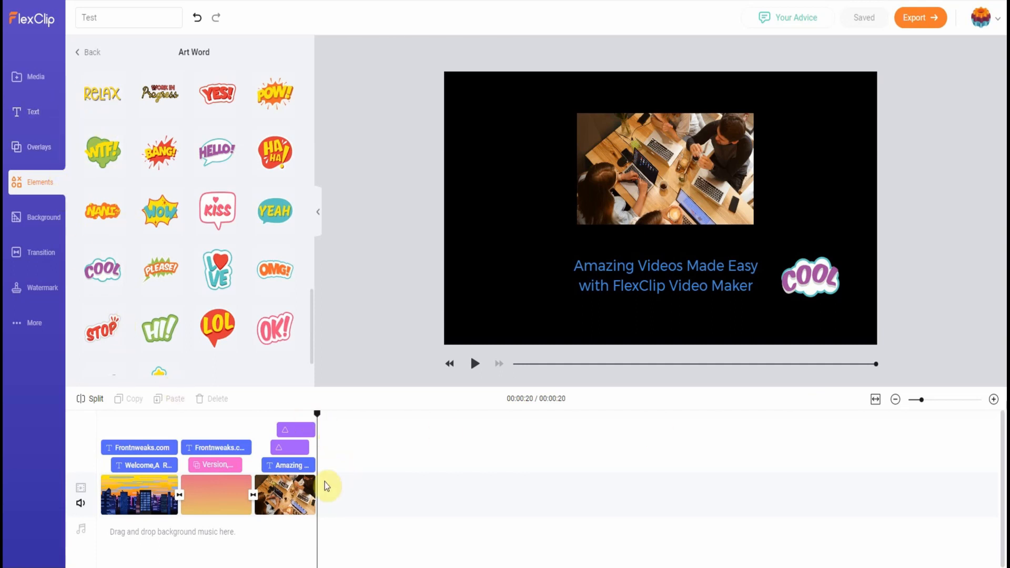
Step: Add the black cubes background from the Technology Background collection after the laptop clip and shorten it to about 8 seconds
click(38, 221)
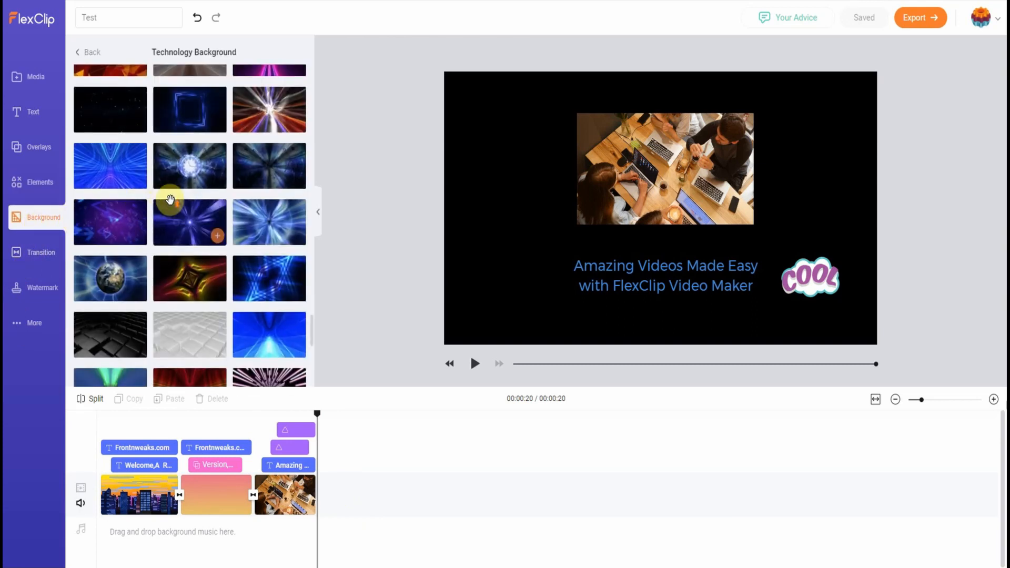
scroll(173, 199, down, 10)
scroll(189, 199, down, 10)
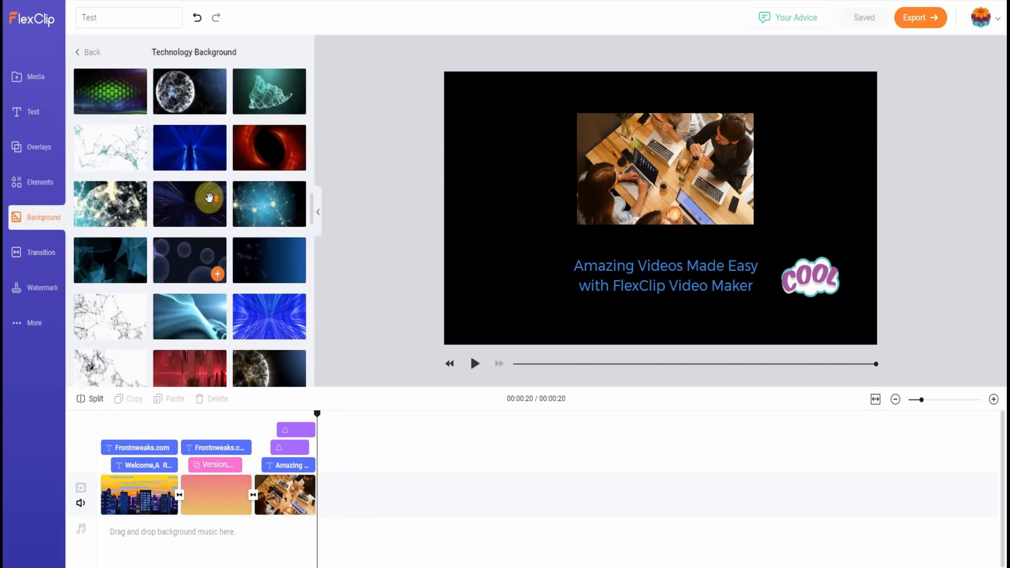
click(91, 54)
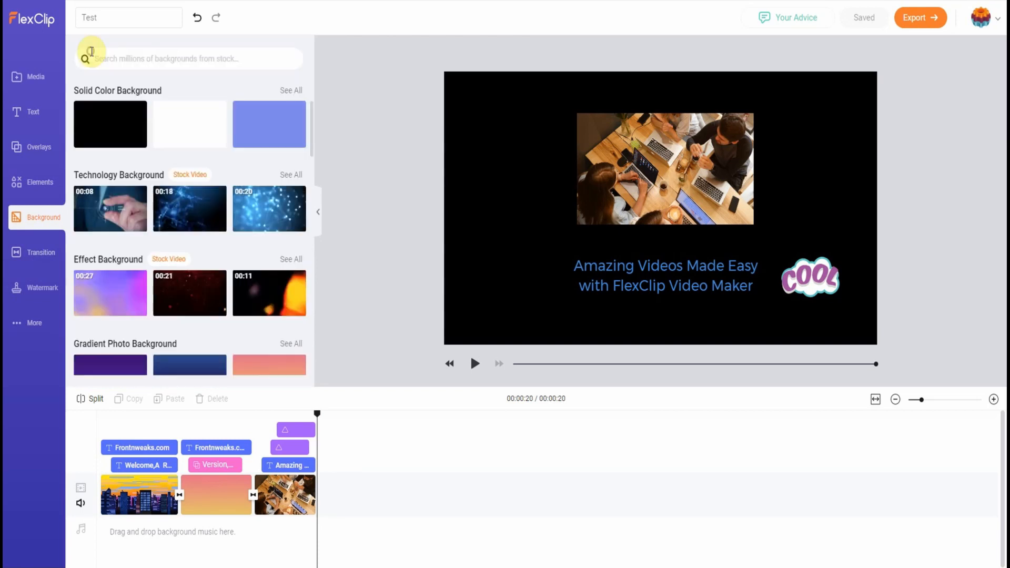
scroll(229, 161, down, 5)
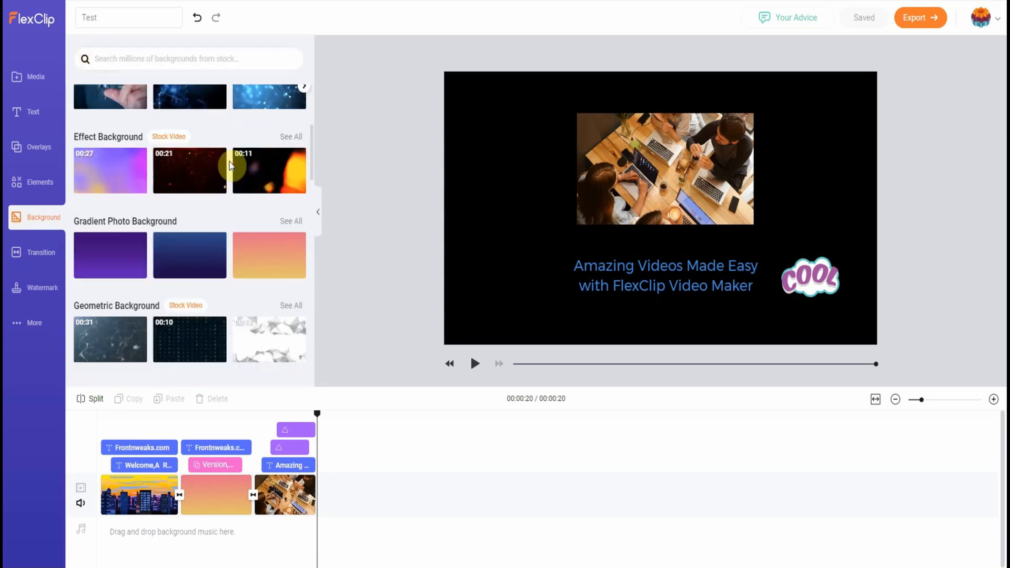
scroll(200, 168, up, 3)
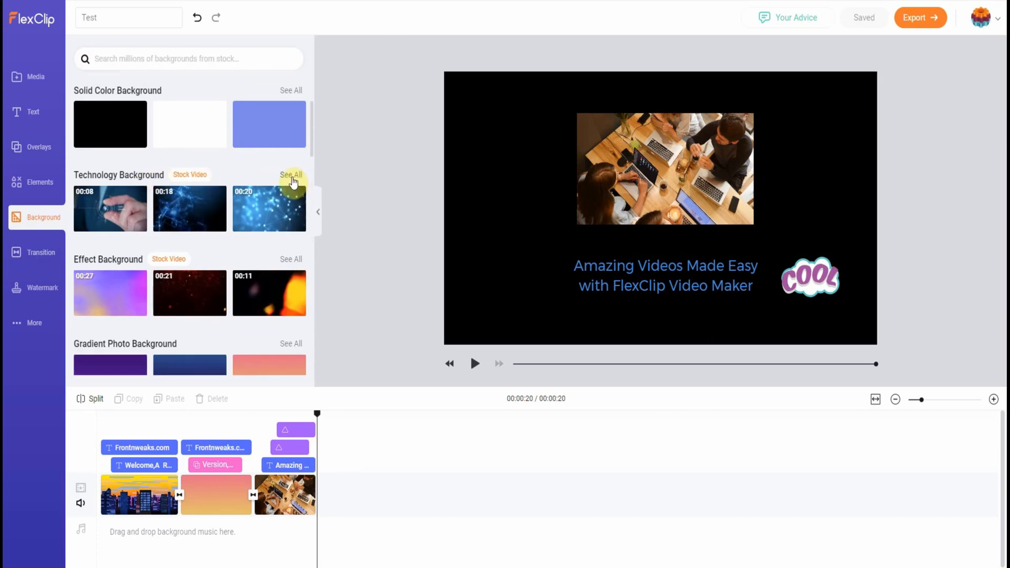
click(292, 178)
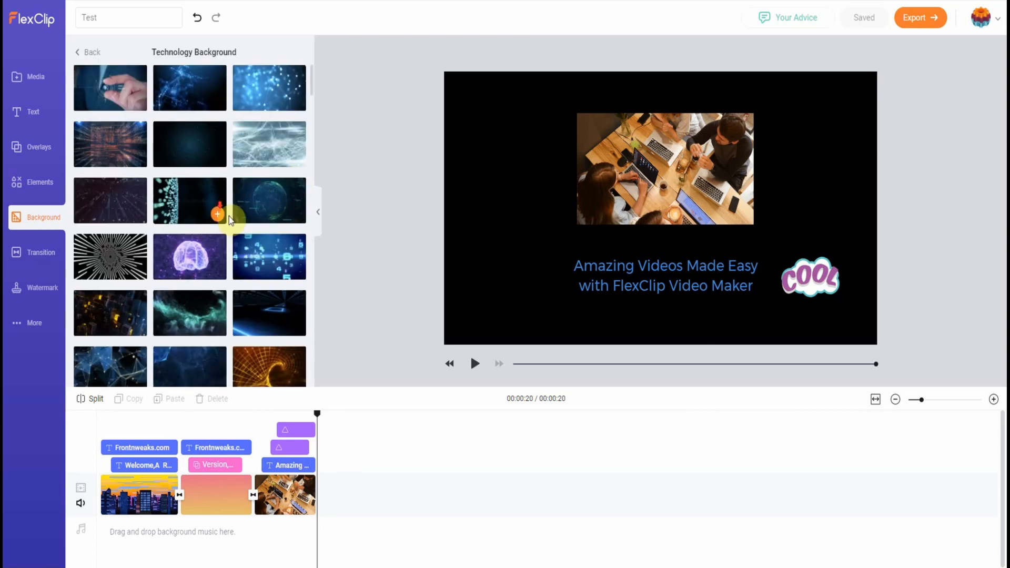
scroll(231, 219, down, 10)
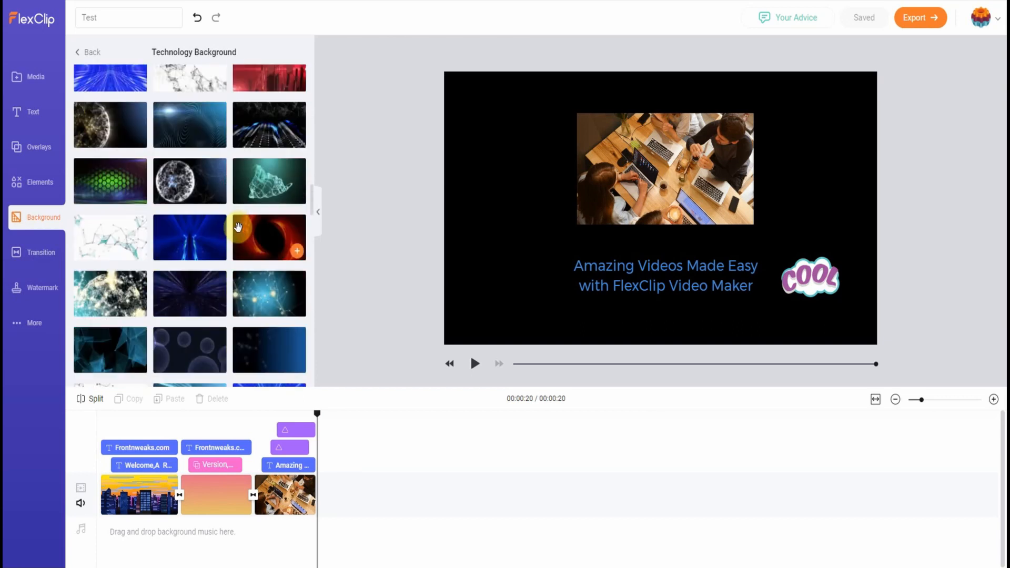
scroll(238, 228, down, 10)
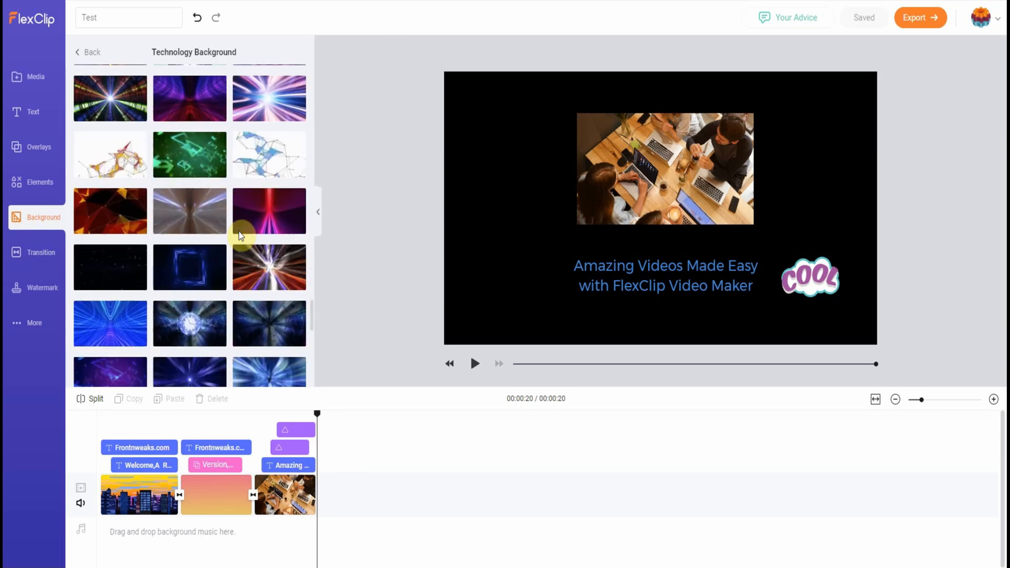
scroll(239, 234, down, 5)
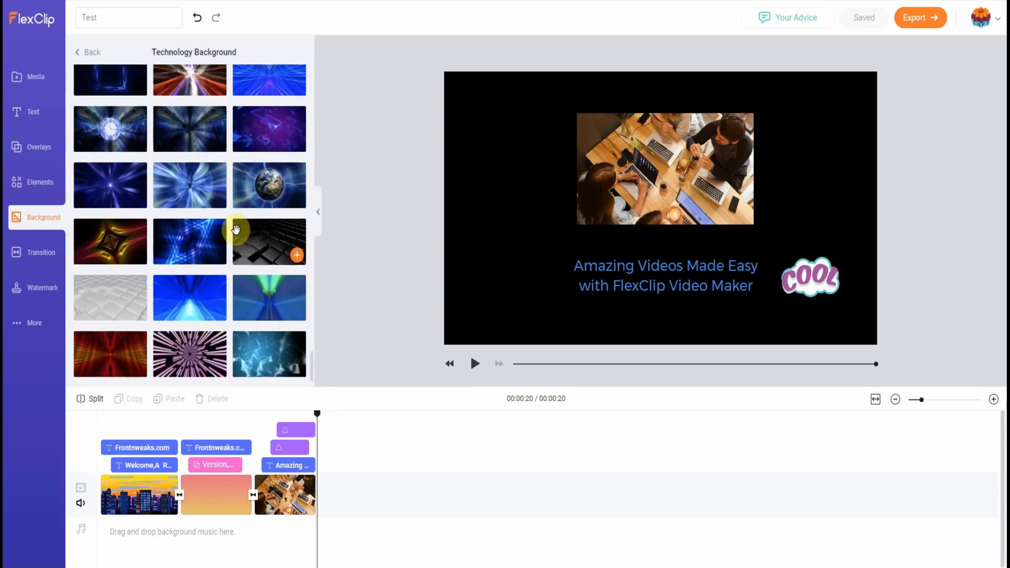
click(298, 257)
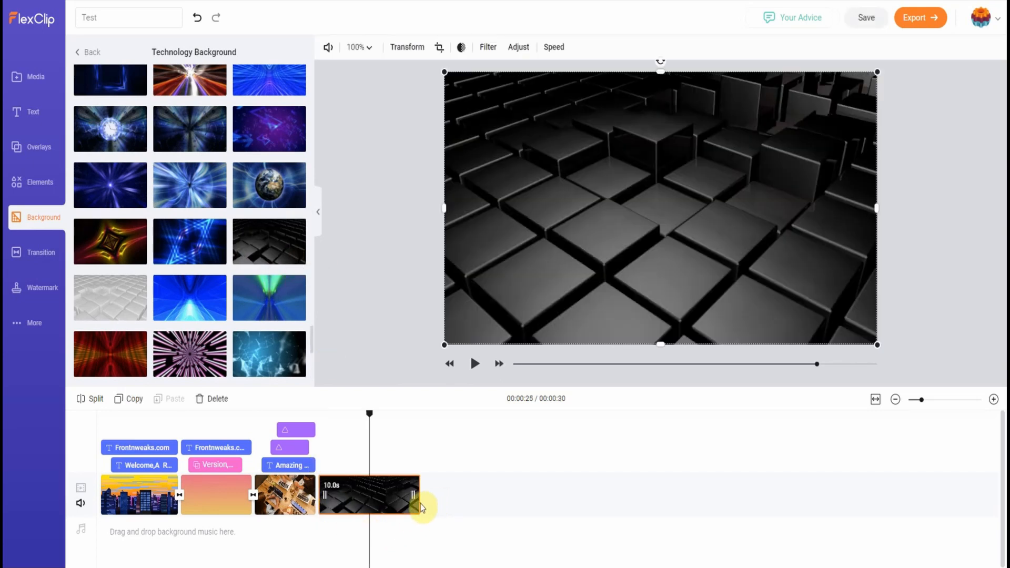
drag(416, 510, 399, 511)
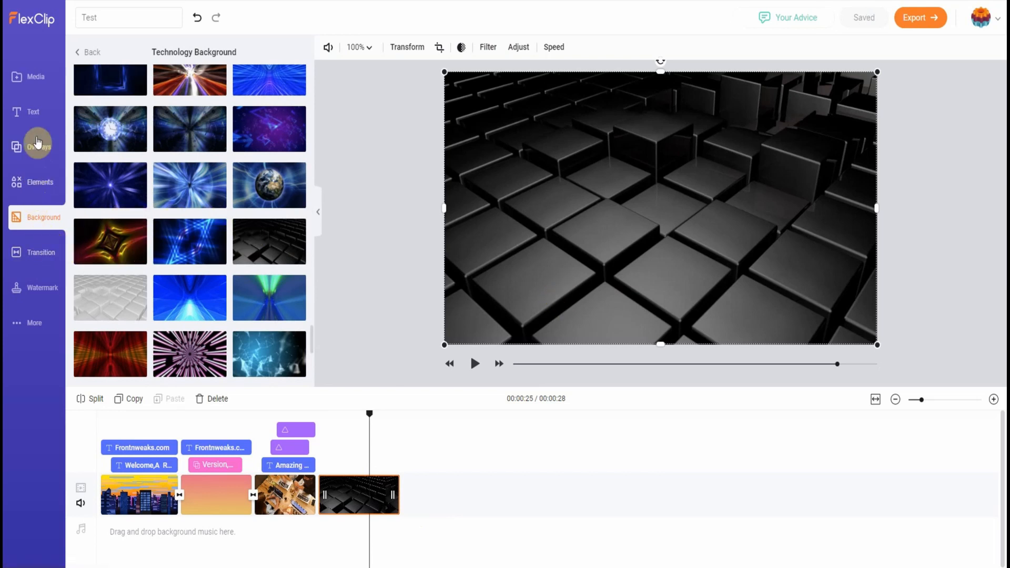
Step: Add a plain basic subtitle to the black cubes clip and move it to the upper centre of the frame
click(34, 116)
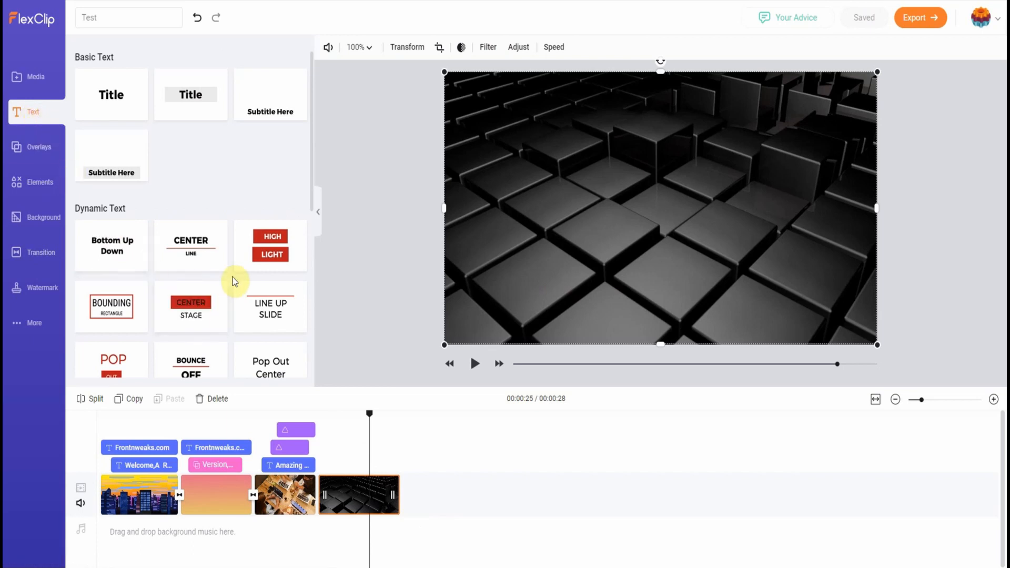
scroll(244, 280, down, 1)
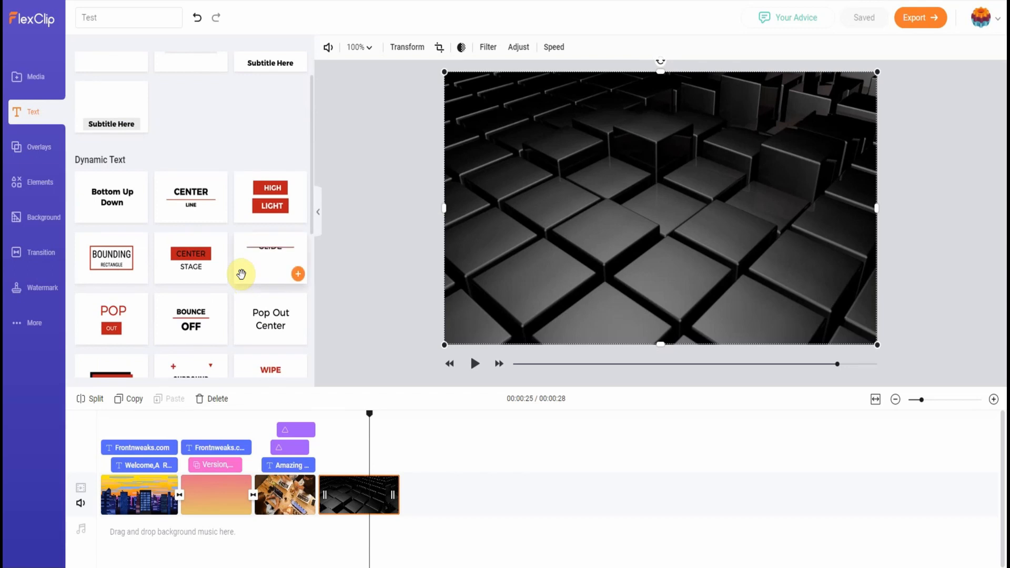
scroll(244, 277, down, 2)
scroll(165, 219, up, 3)
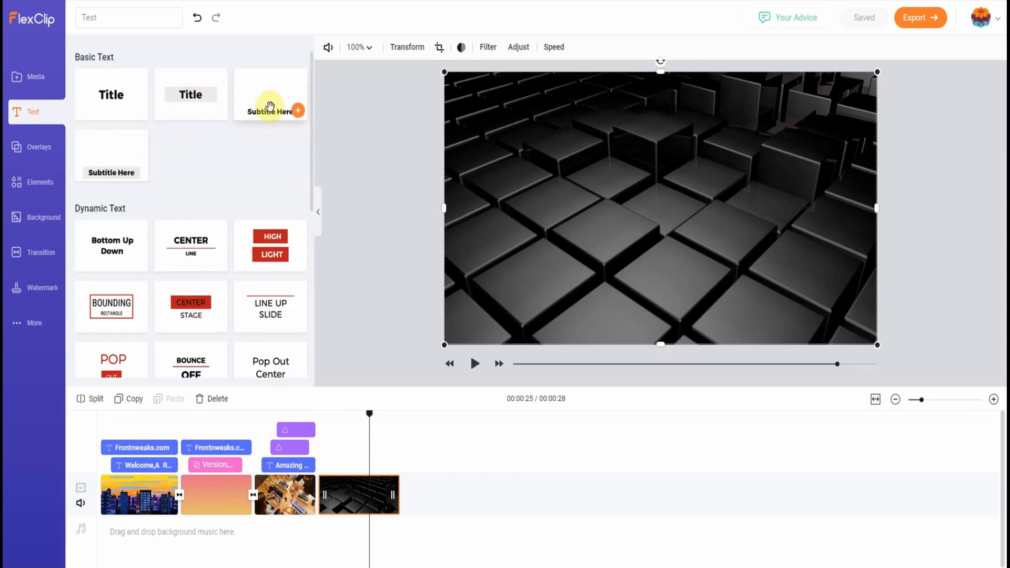
click(299, 111)
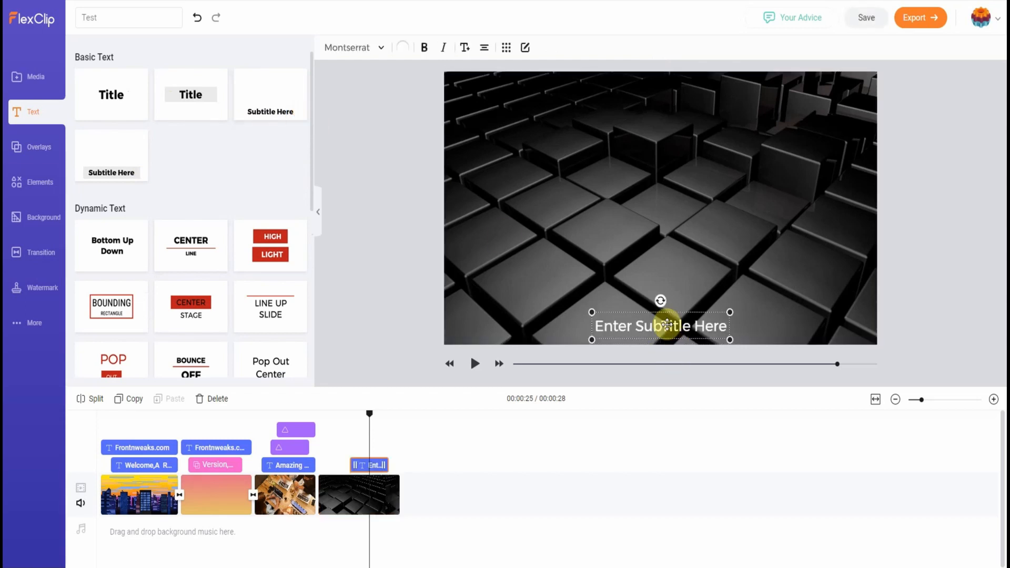
drag(668, 324, 665, 108)
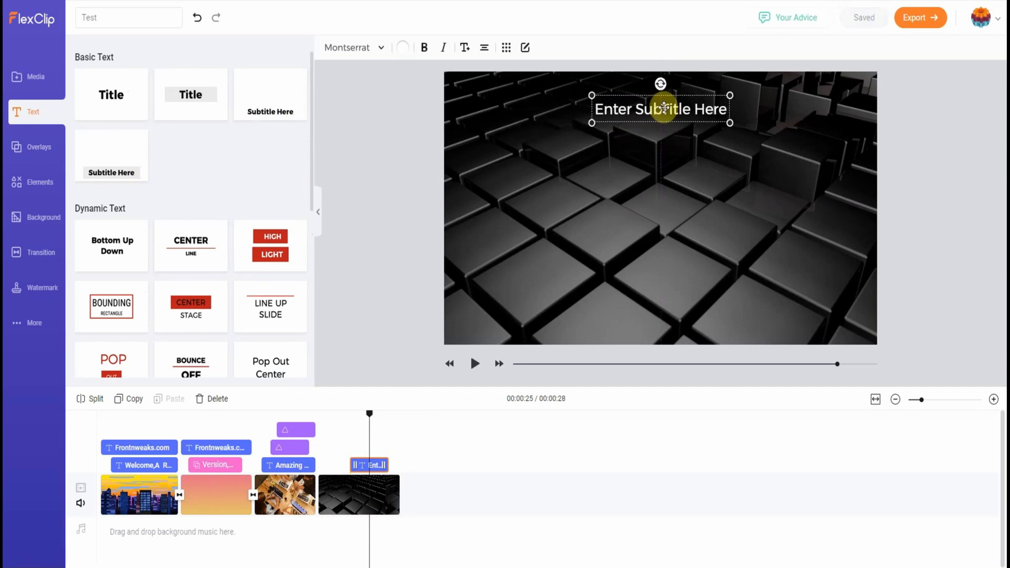
Step: Replace the new subtitle's placeholder text with "Flexclip is a bargain"
double_click(632, 110)
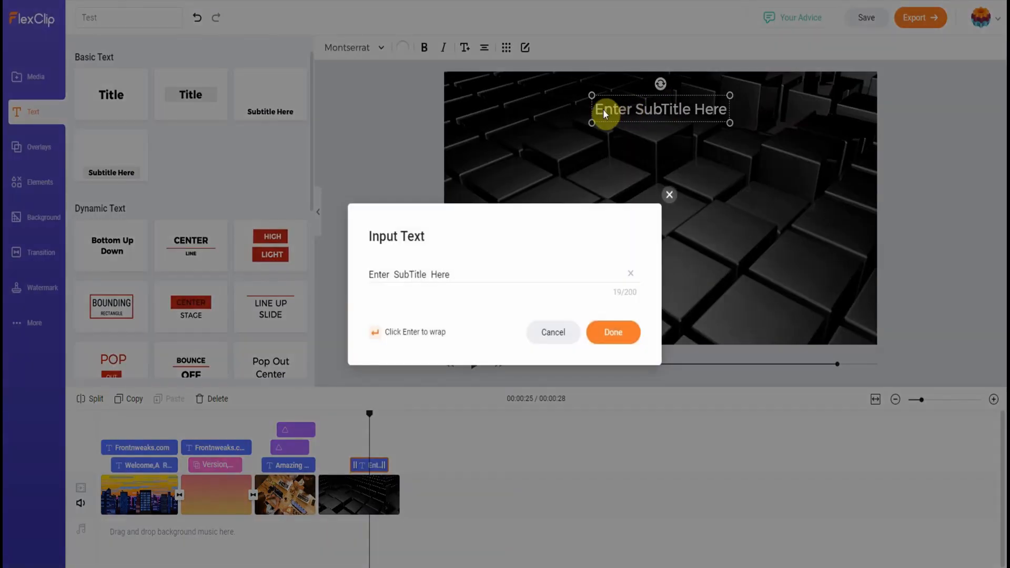
triple_click(443, 271)
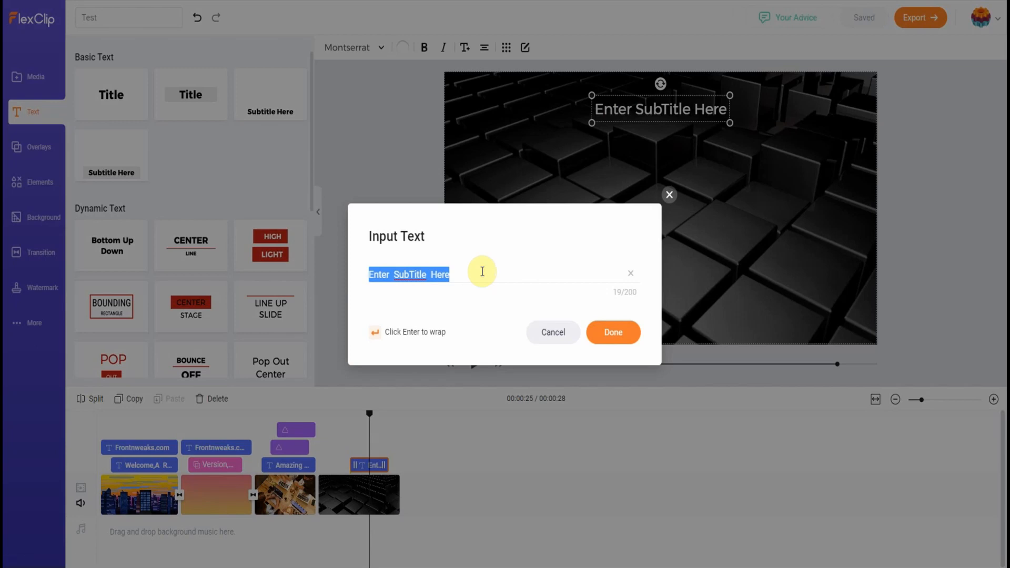
key(BackSpace)
text(Flexclip is a bargain)
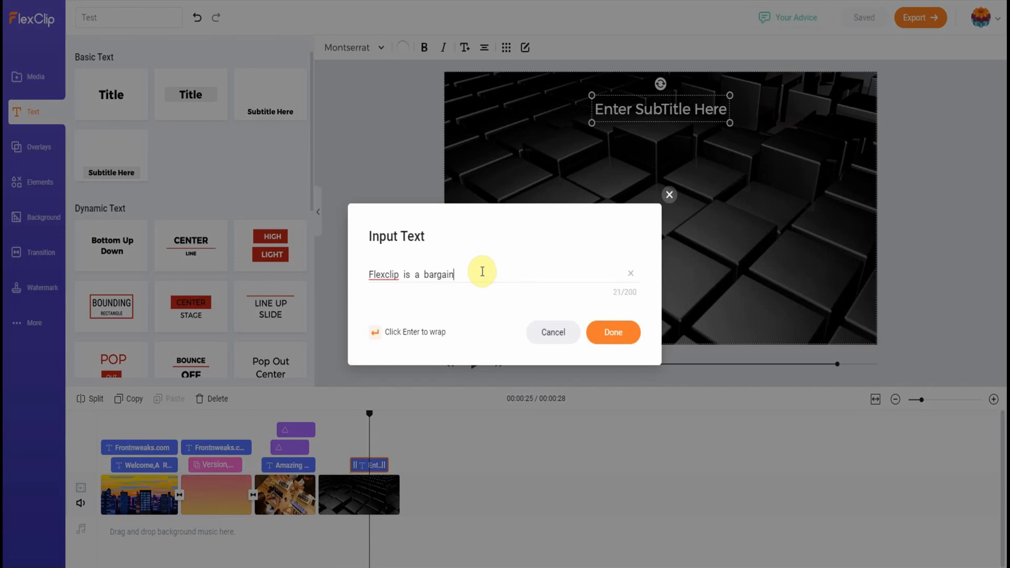
click(612, 339)
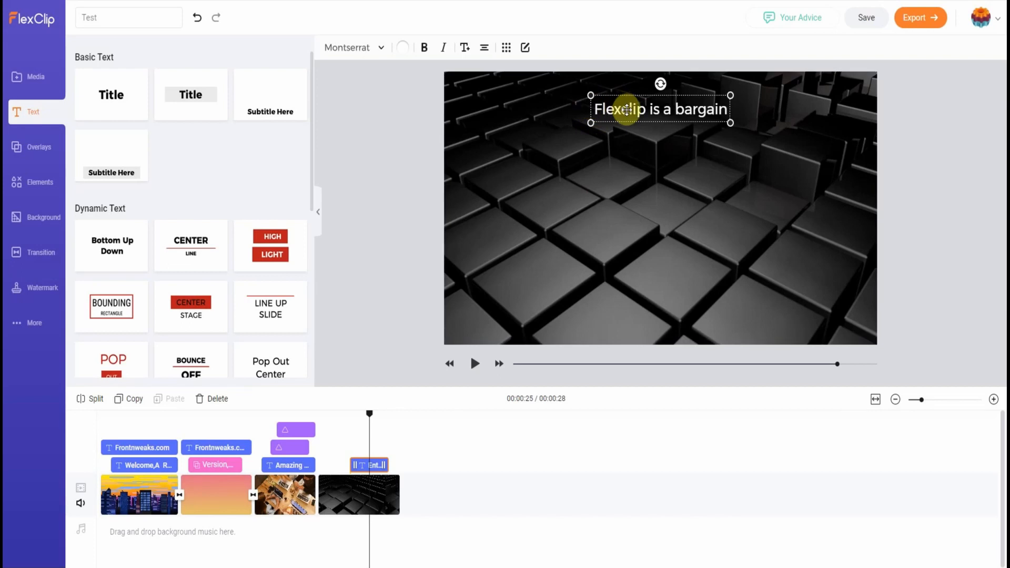
Step: Enlarge the "Flexclip is a bargain" subtitle by three size steps and colour it orange
click(470, 50)
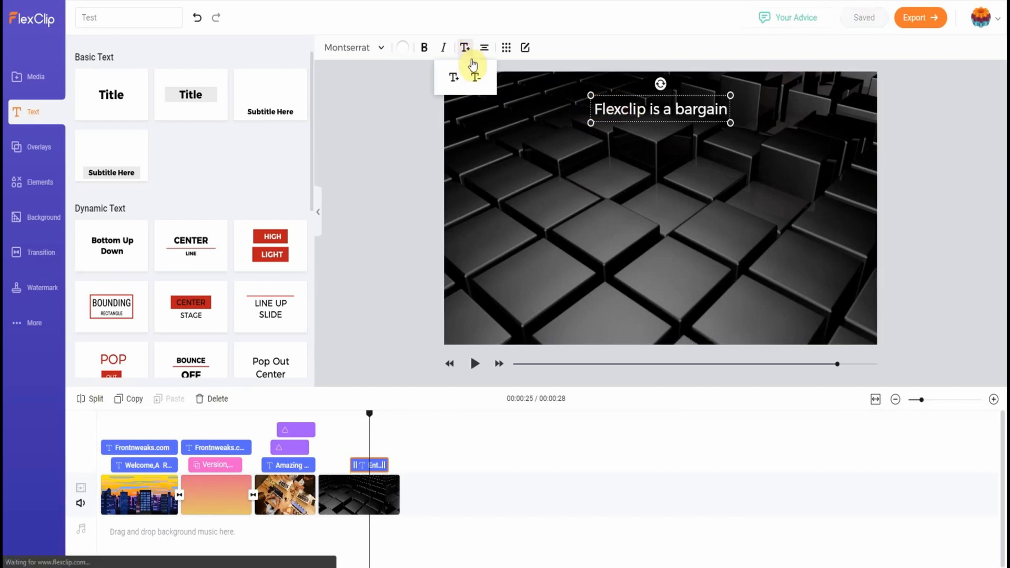
click(455, 81)
click(455, 79)
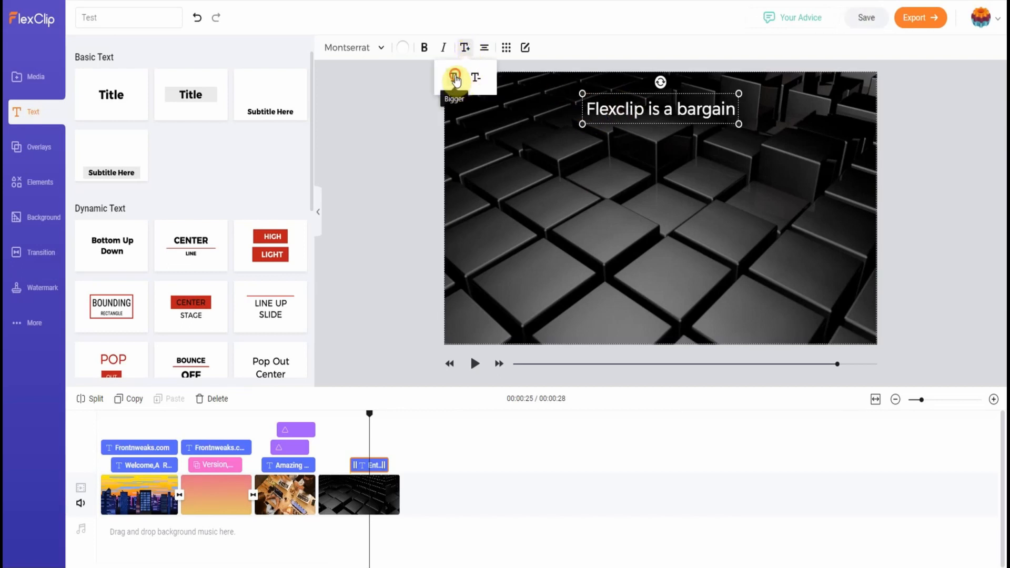
click(455, 78)
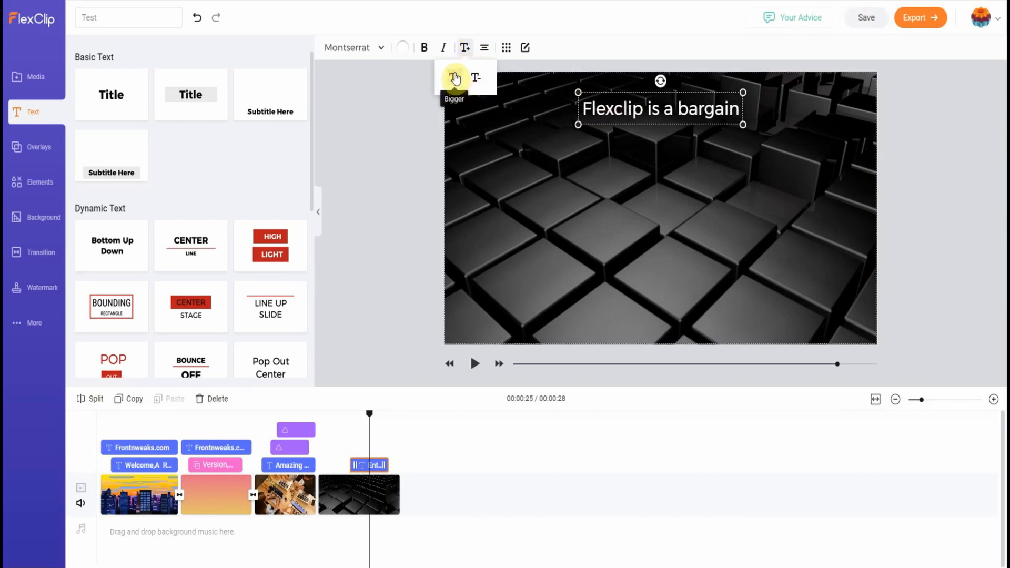
click(403, 48)
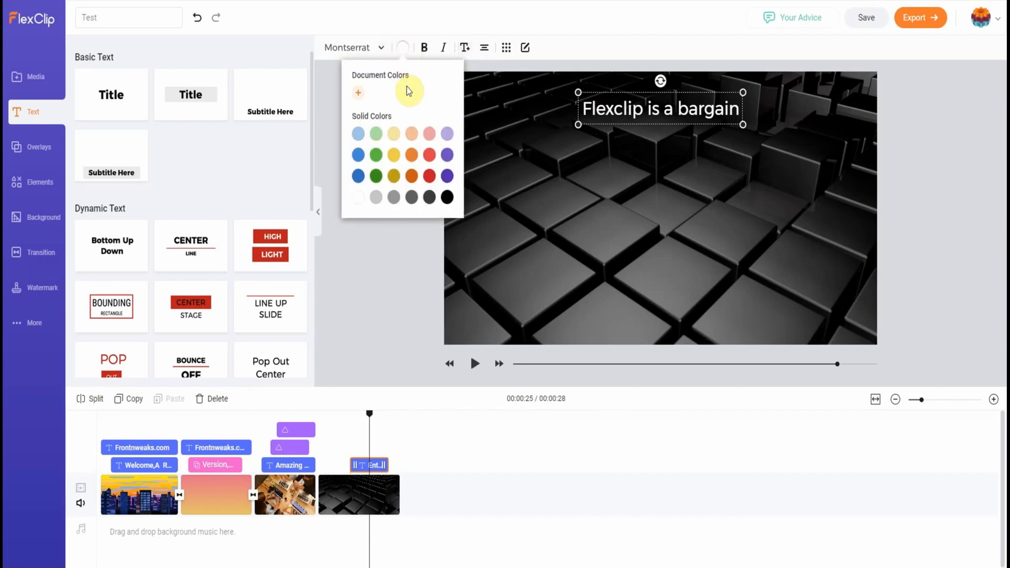
click(429, 157)
click(411, 156)
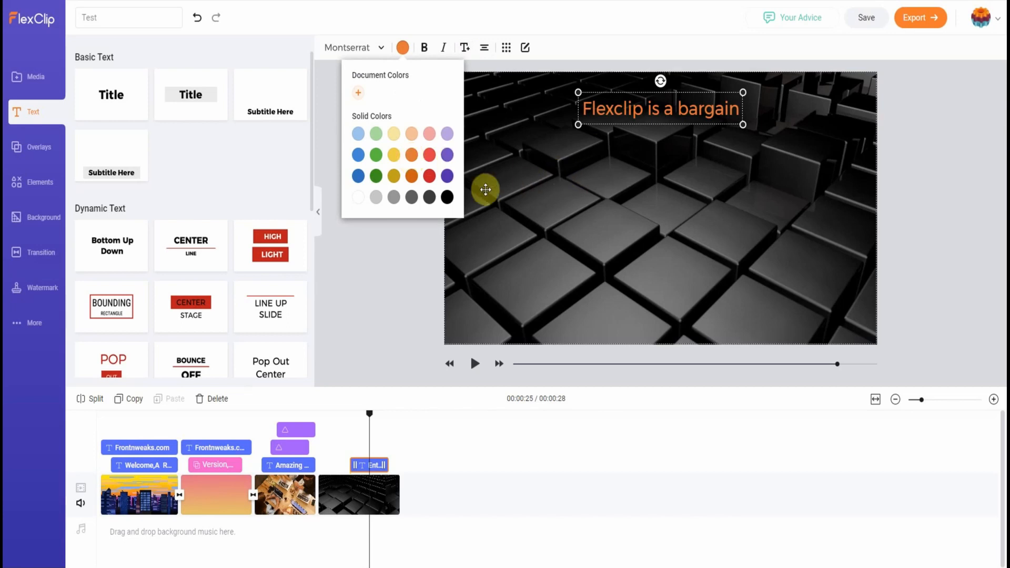
click(622, 181)
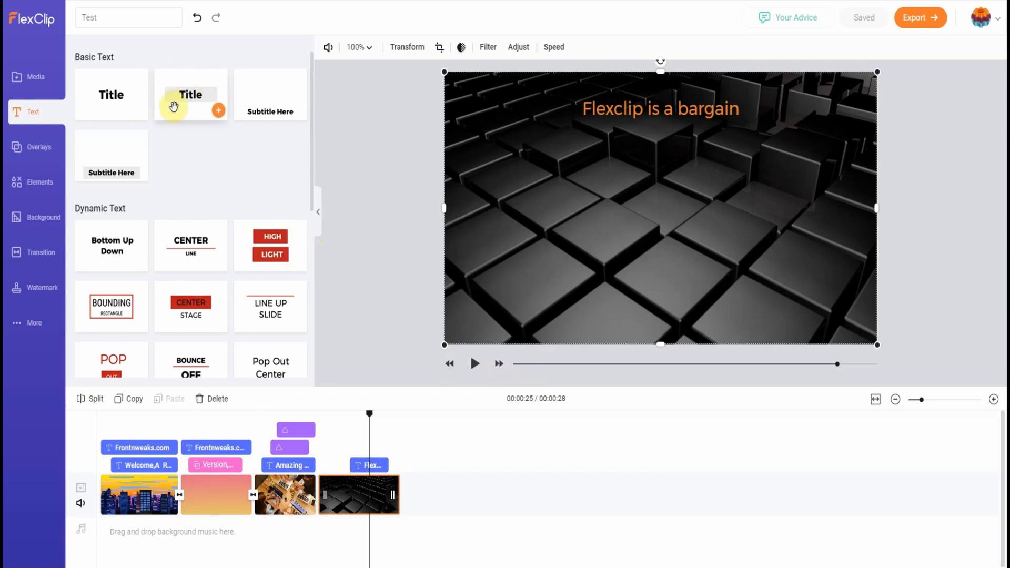
mouse_move(205, 258)
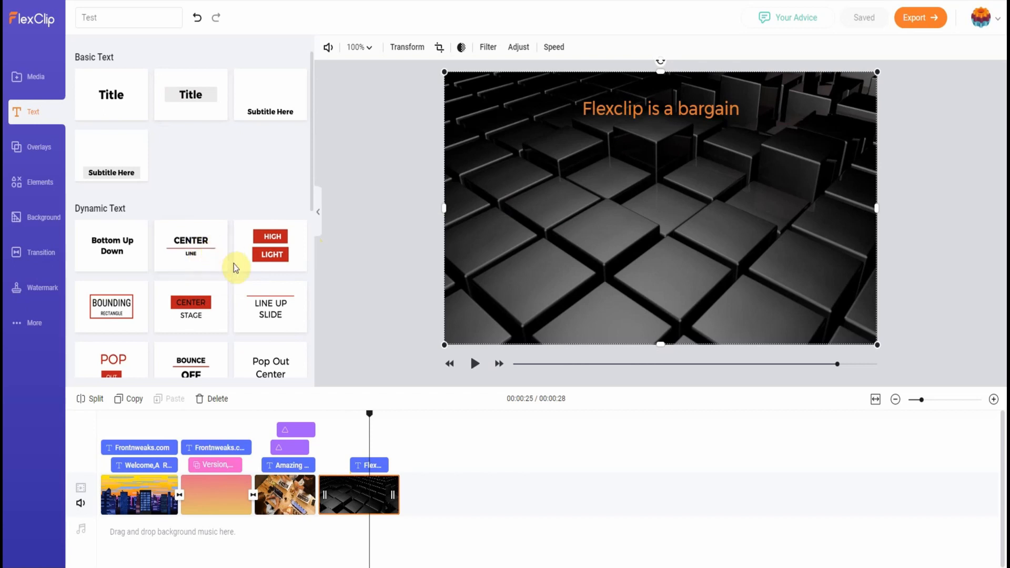
Step: Add the Line Up Slide dynamic text to the black cubes clip and give its bar the orange colour preset
mouse_move(271, 300)
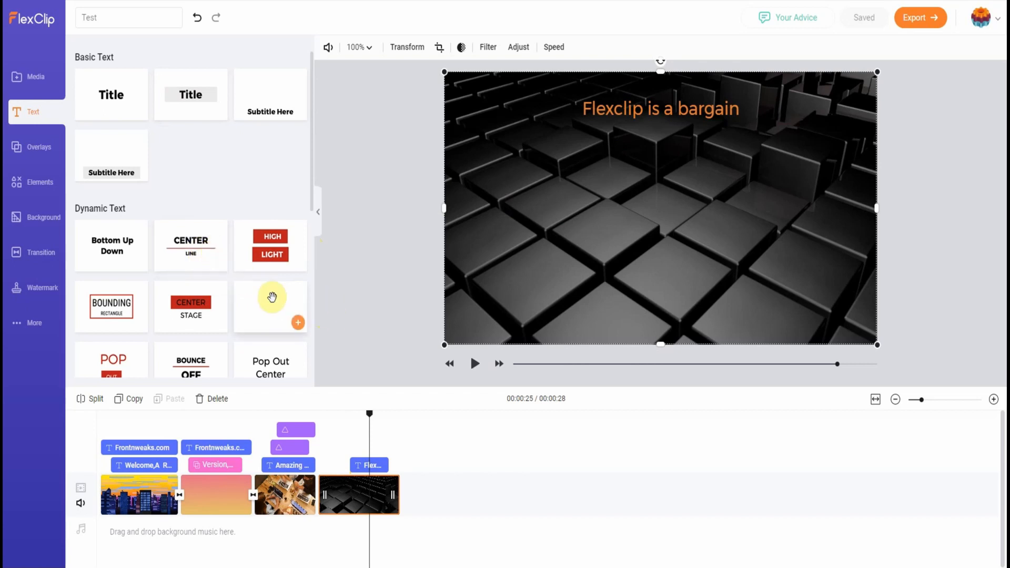
click(299, 324)
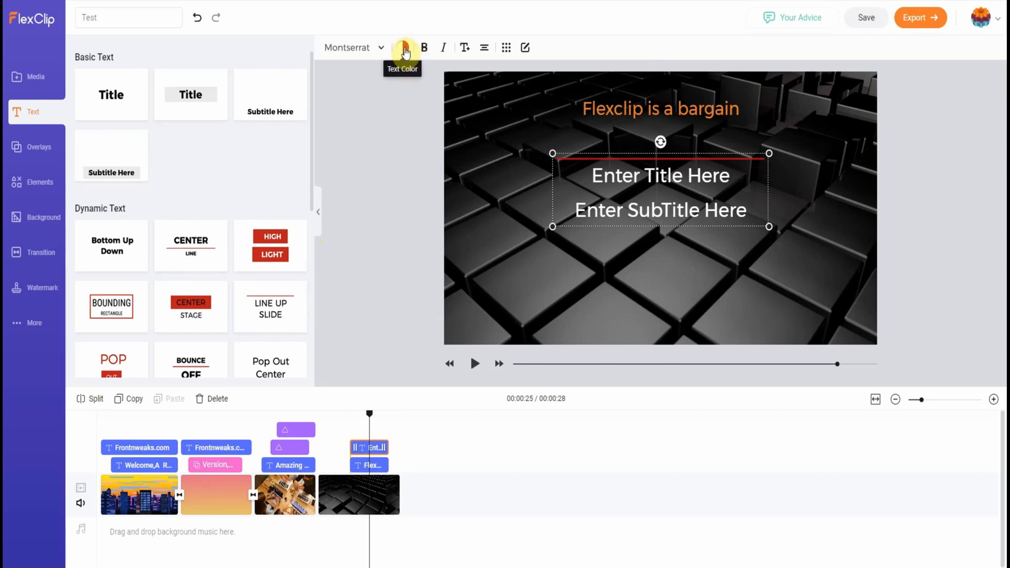
click(405, 49)
click(414, 134)
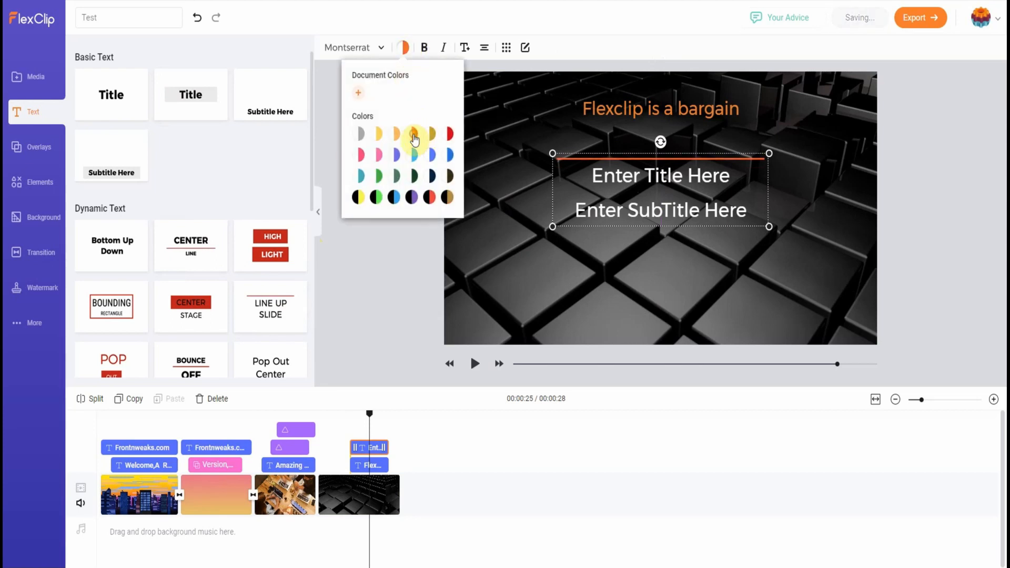
click(626, 196)
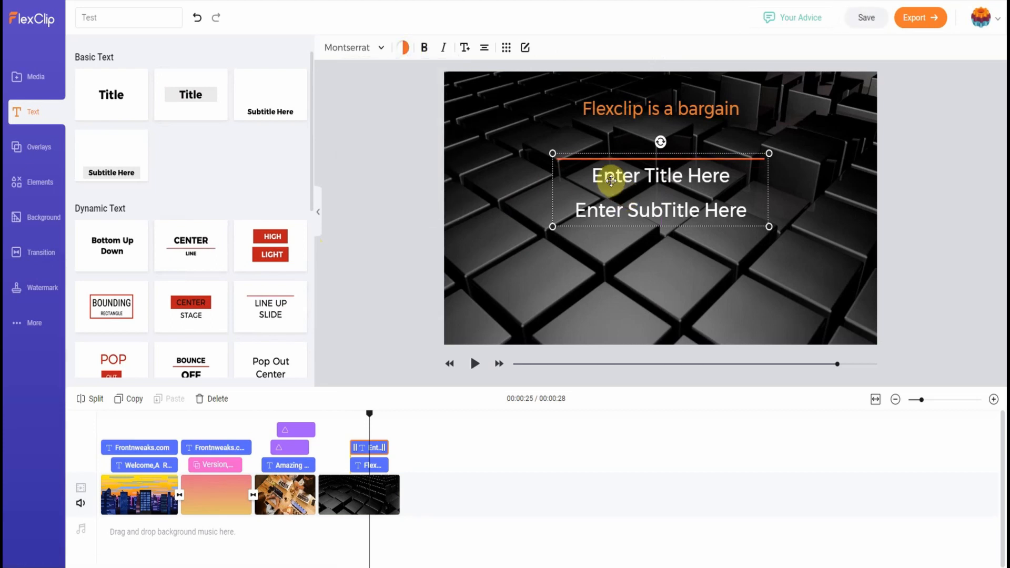
Step: Replace the Line Up Slide placeholders with the title "As compared" and the subtitle "To the other online video makers"
double_click(597, 174)
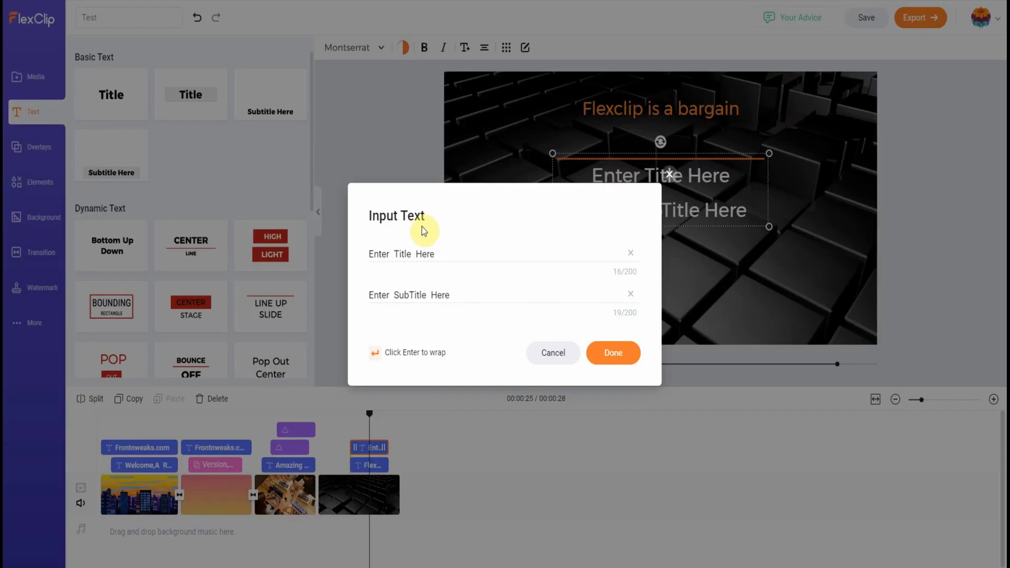
drag(442, 254, 469, 264)
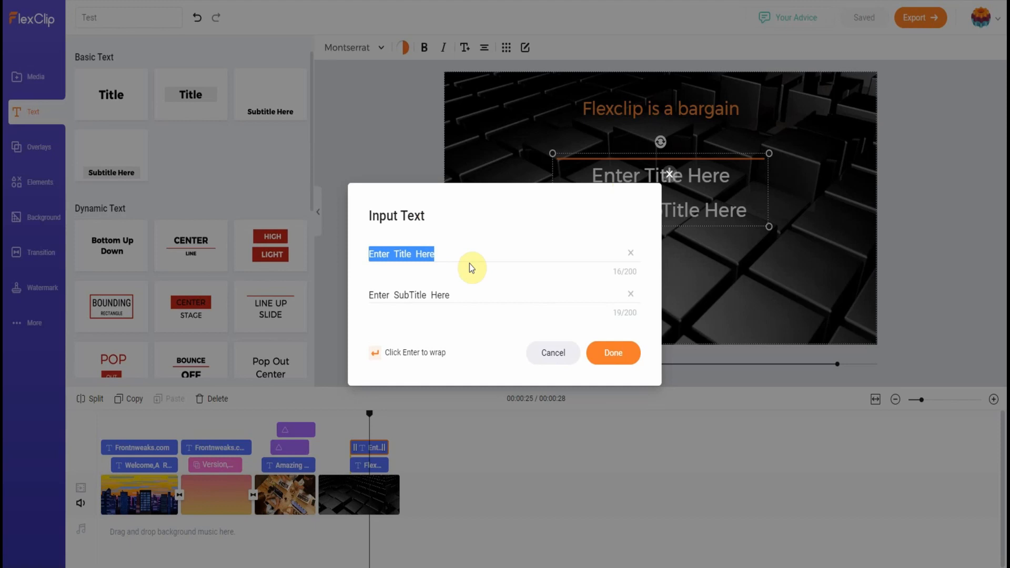
text(As comp)
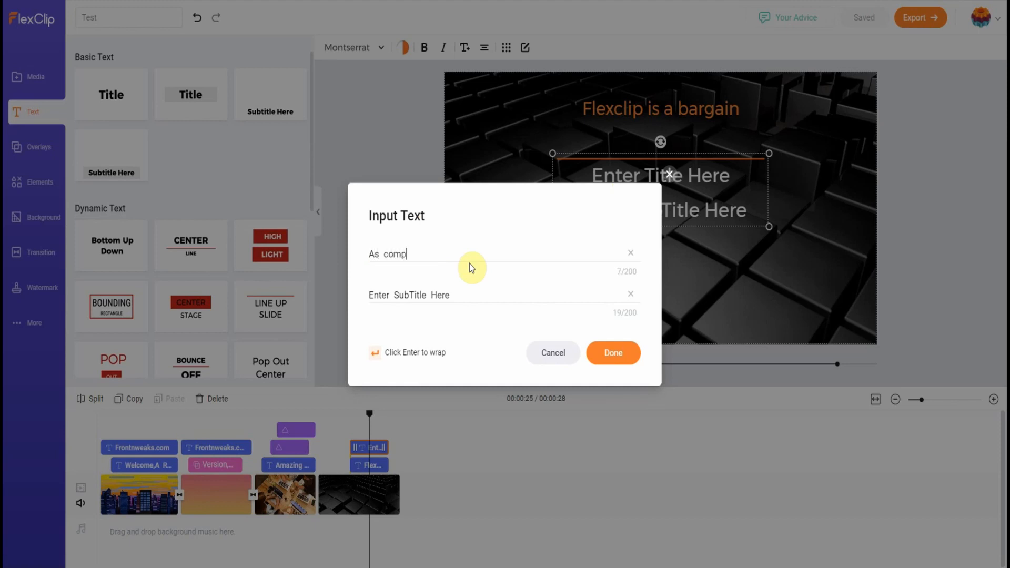
text(ared)
triple_click(458, 295)
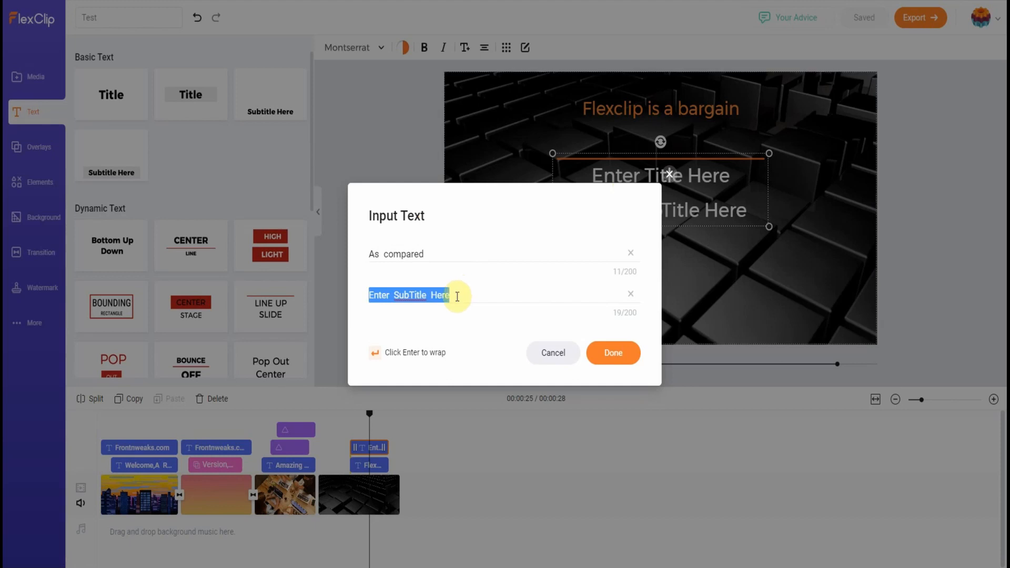
text(To the other online video make)
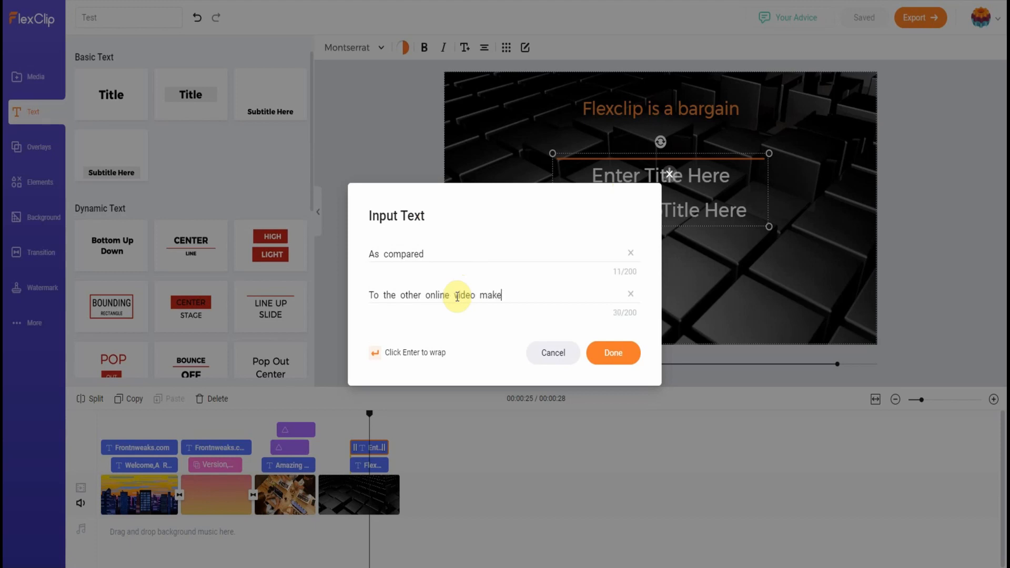
click(611, 352)
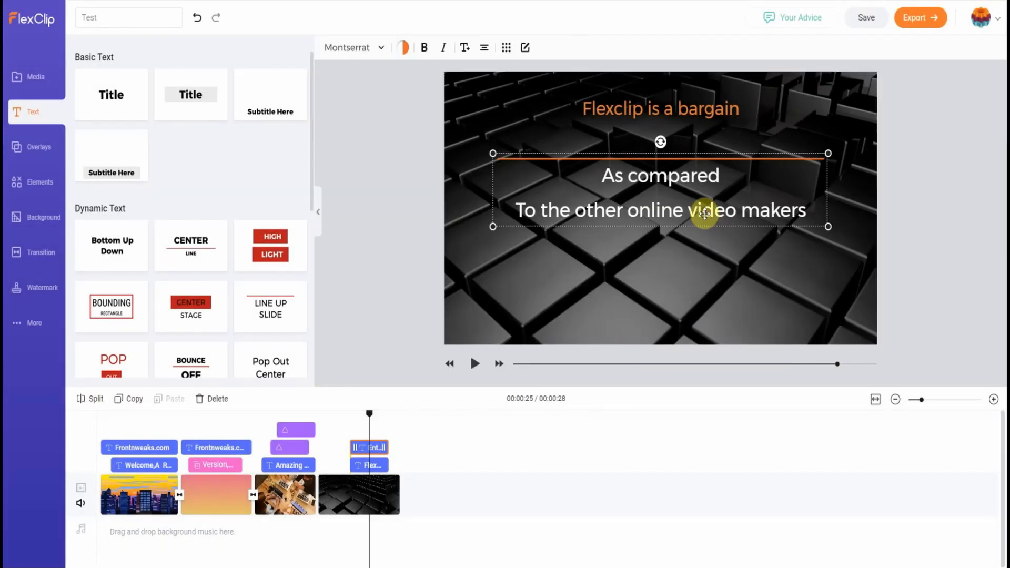
Step: Shrink the "As compared" text by two size steps and move it up just below "Flexclip is a bargain"
click(464, 47)
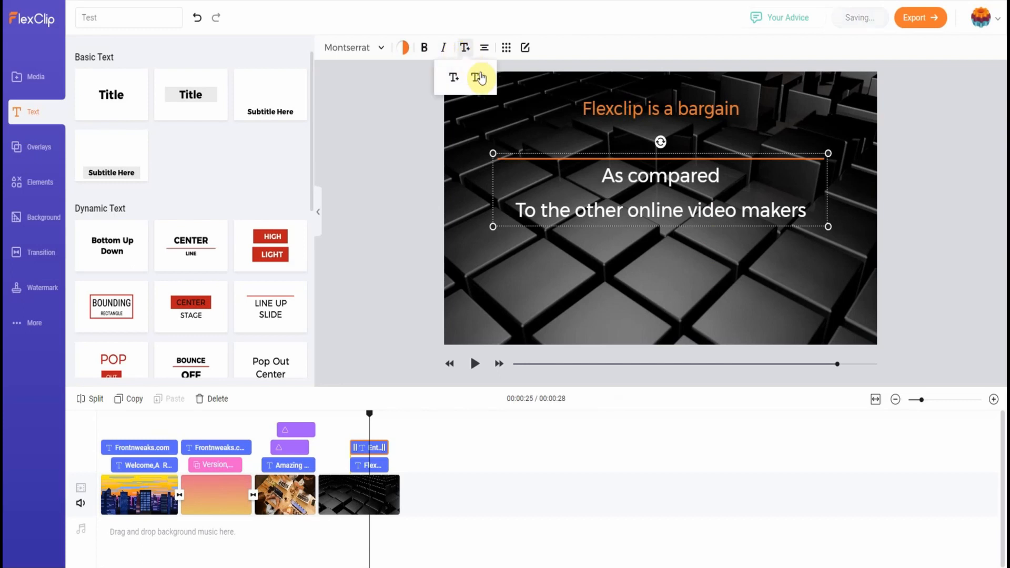
click(478, 77)
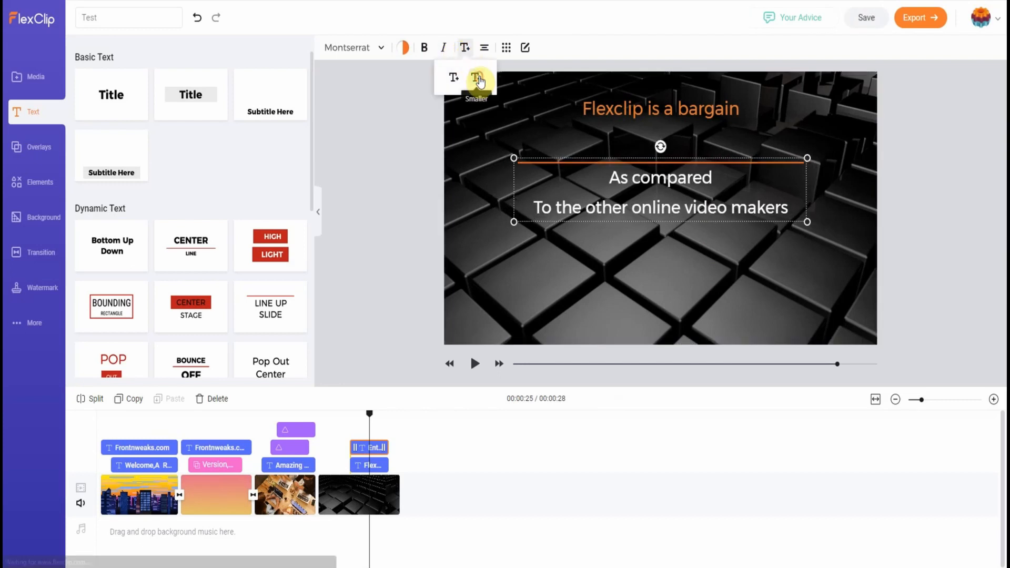
click(478, 78)
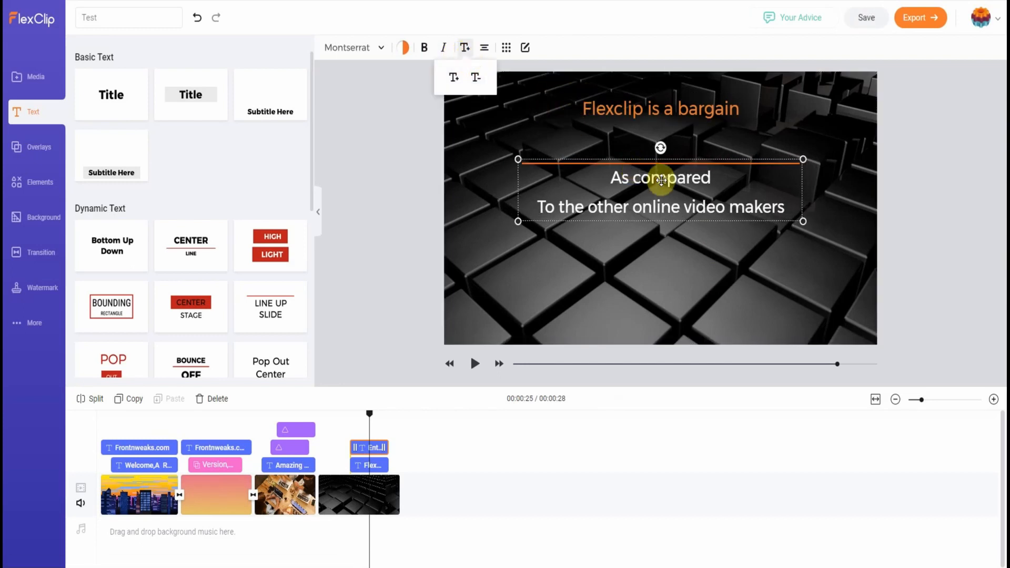
drag(662, 180, 662, 160)
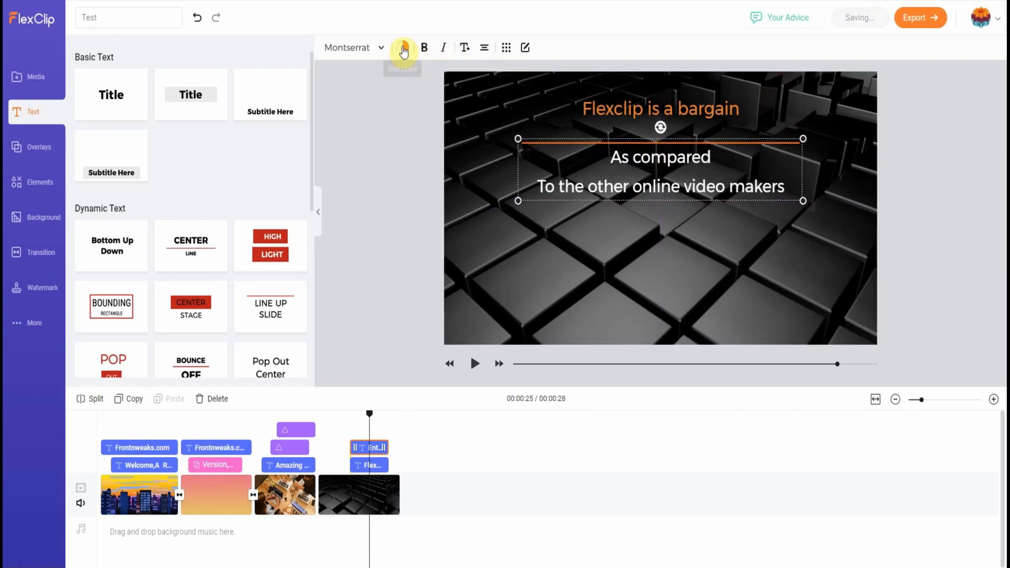
Step: Give the "As compared" text a custom yellow main colour, E5C50F, keeping the bar orange
click(401, 50)
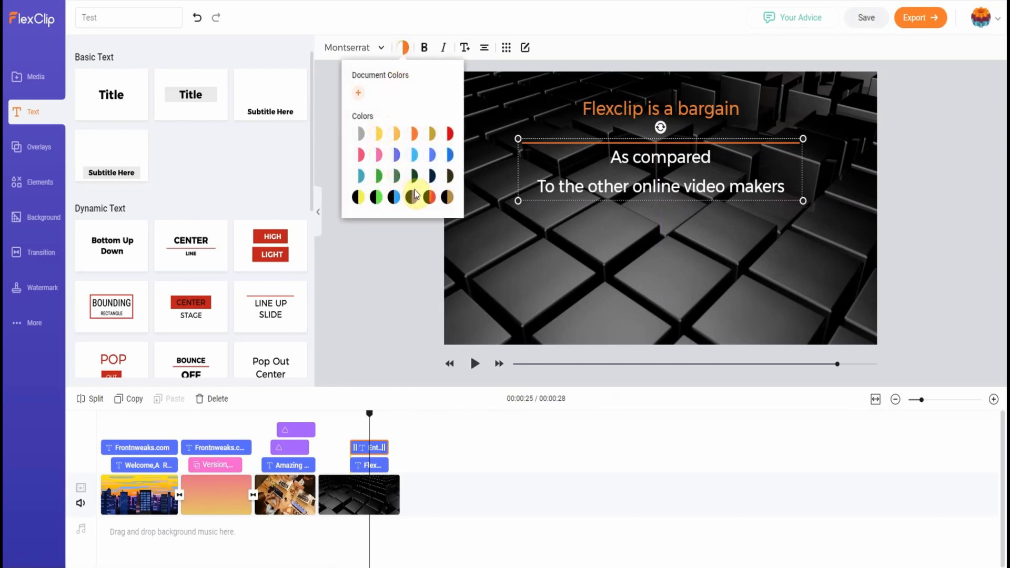
click(430, 198)
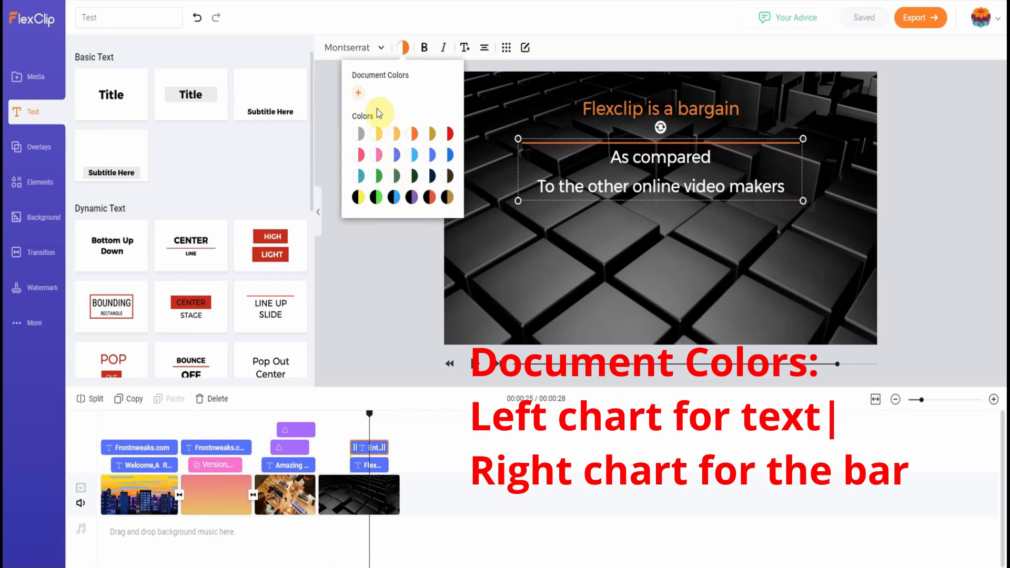
click(359, 93)
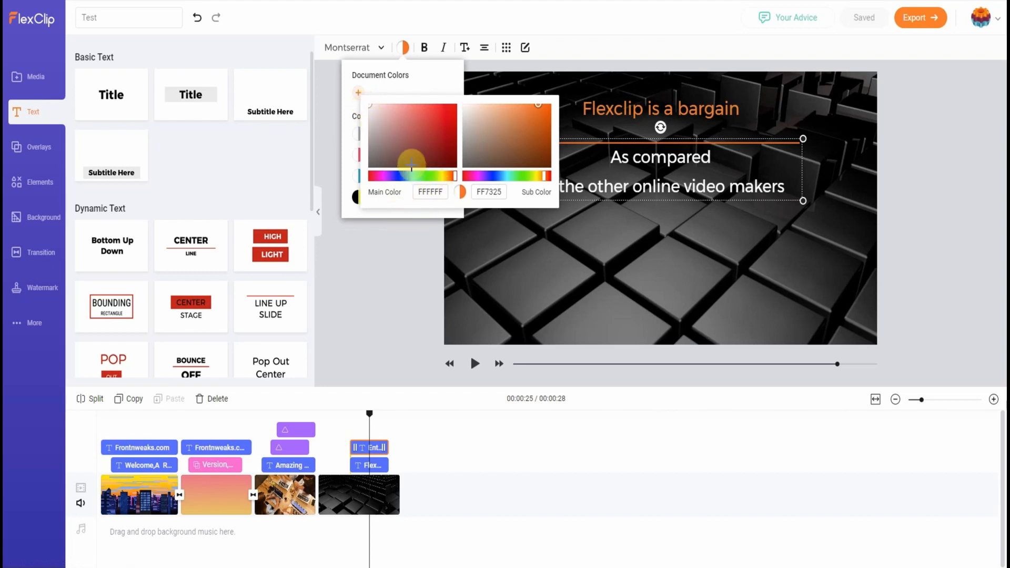
click(428, 112)
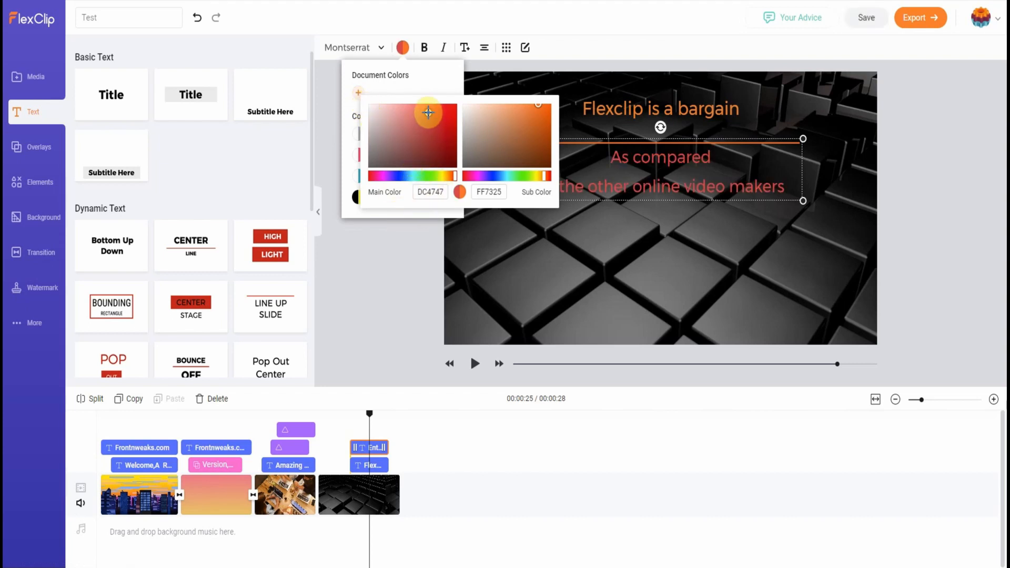
click(402, 176)
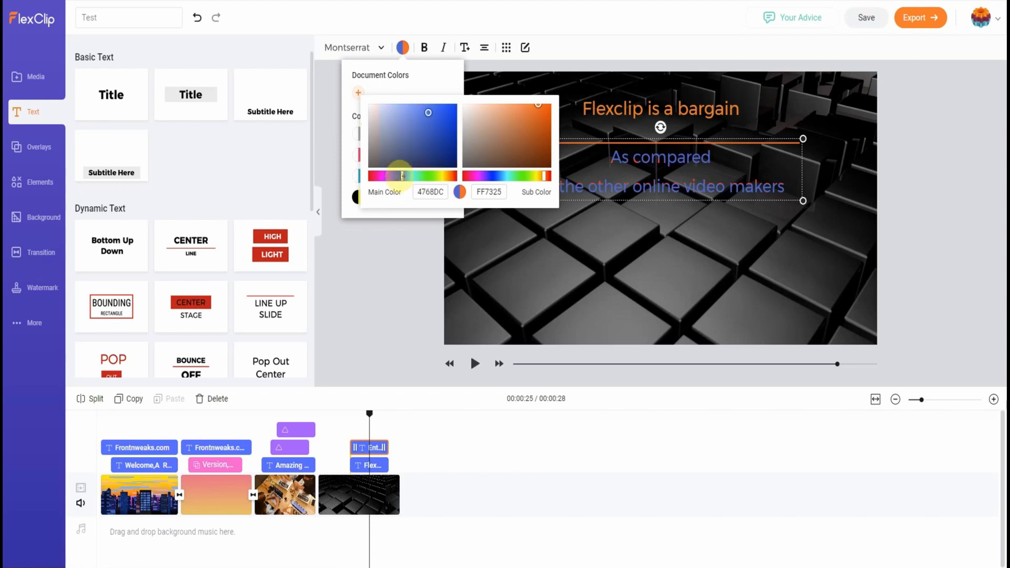
drag(401, 176, 441, 176)
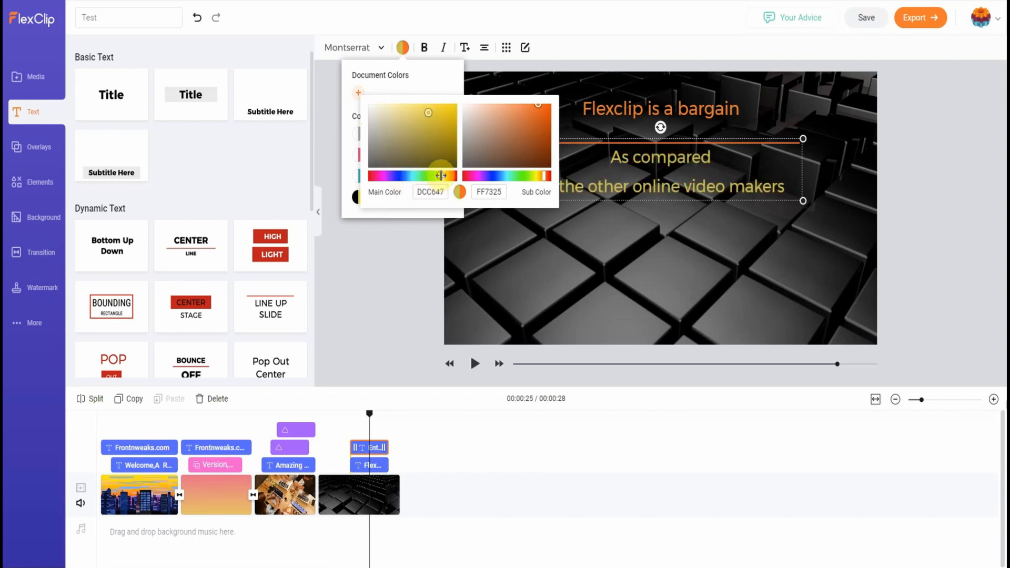
click(424, 112)
drag(424, 112, 451, 110)
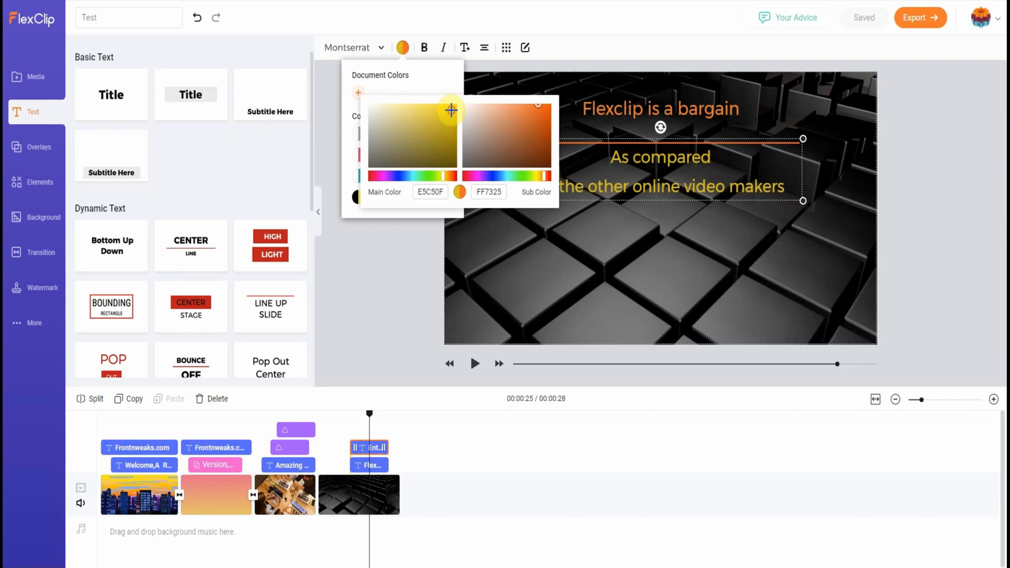
click(571, 261)
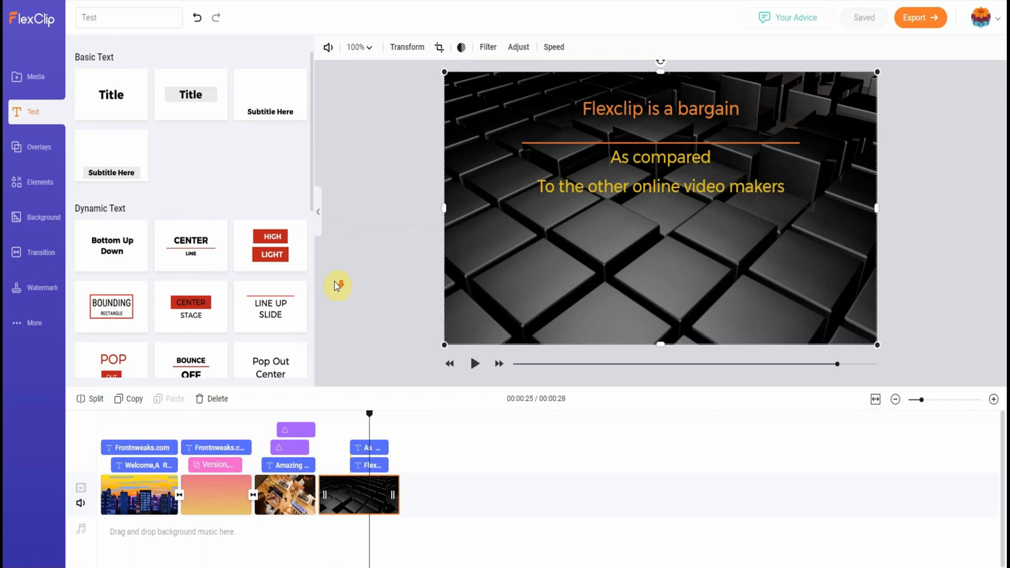
Step: Shift "Flexclip is a bargain" to the start of the black cubes clip and start the "As compared" text slightly after it
click(367, 466)
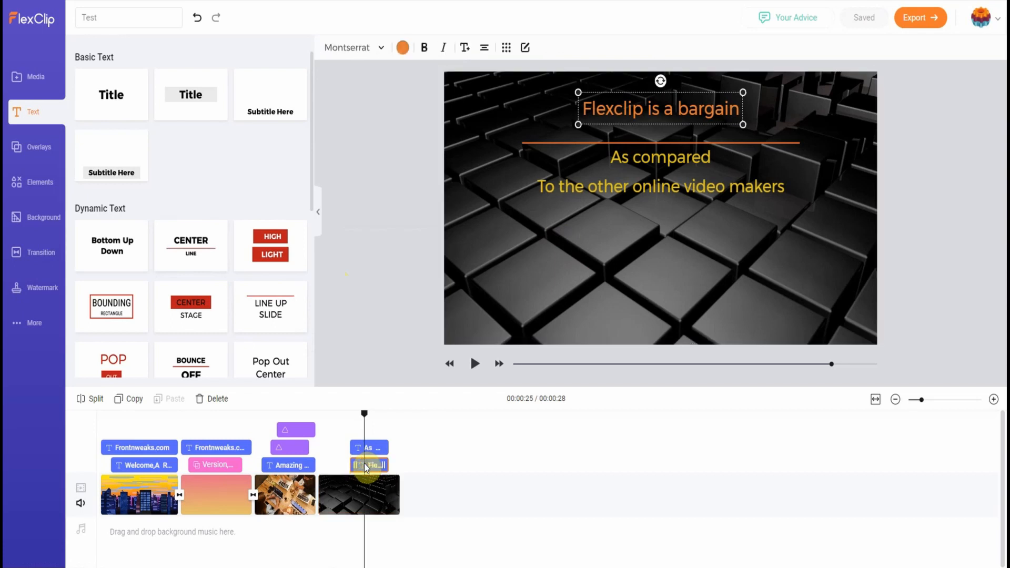
drag(364, 466, 353, 448)
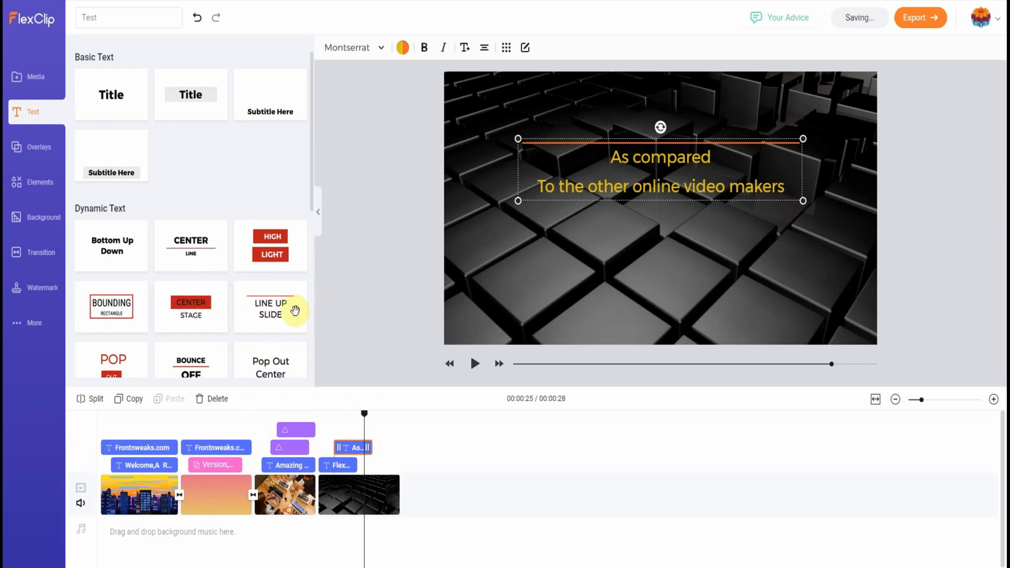
Step: Add the Surround dynamic text to the black cubes clip and move it below the "As compared" text
scroll(287, 316, down, 2)
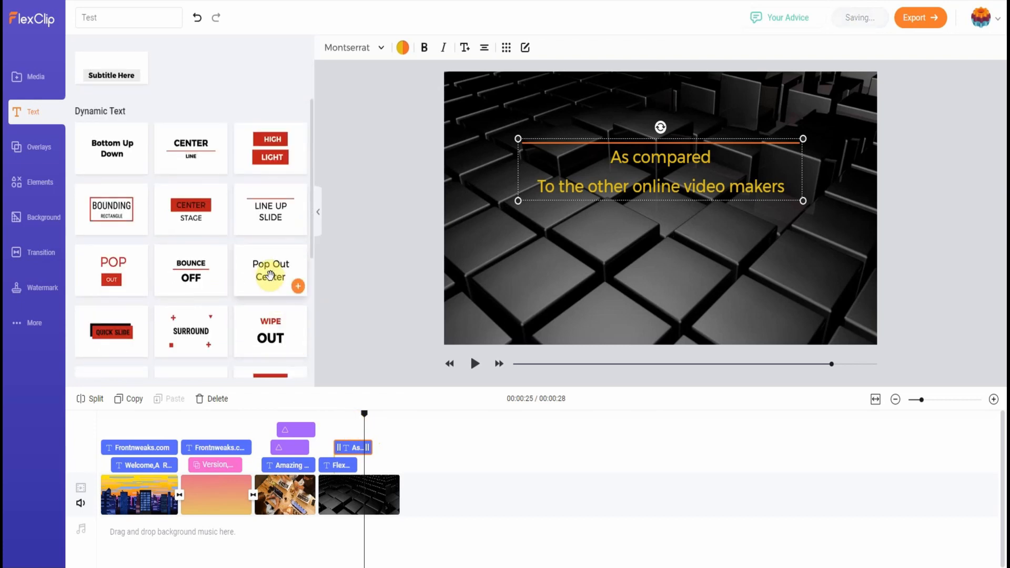
scroll(279, 306, down, 2)
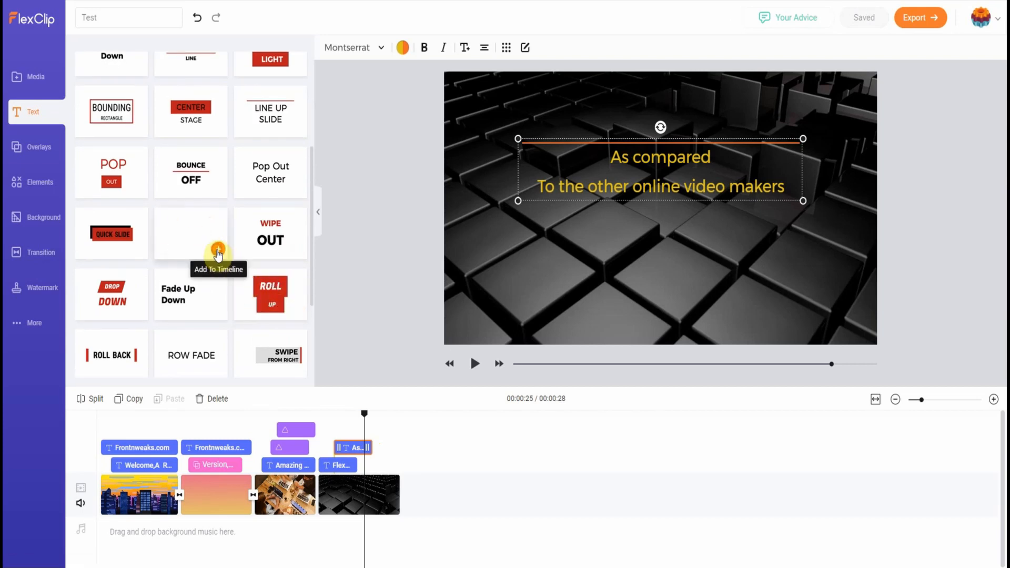
click(217, 250)
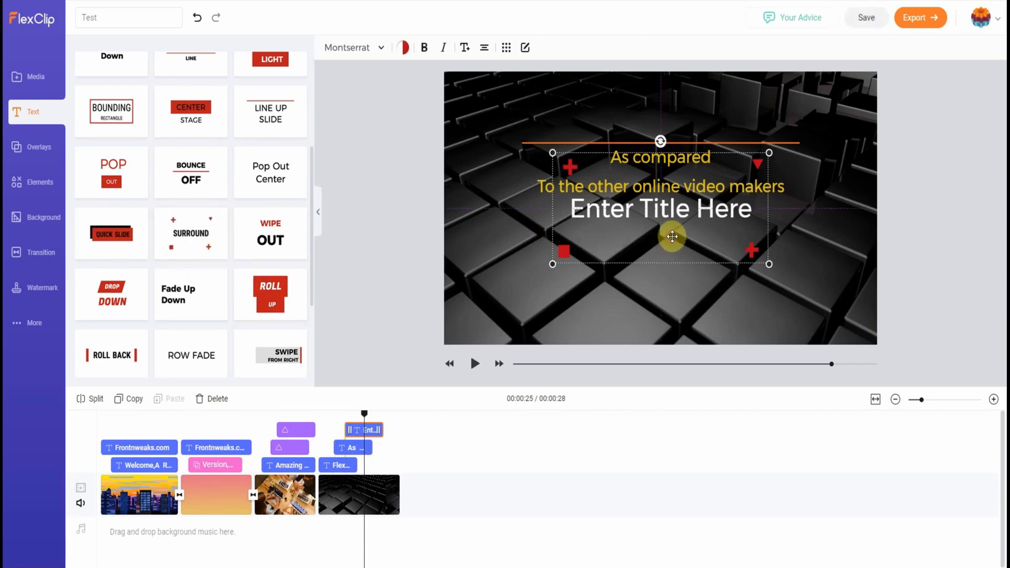
drag(673, 236, 678, 289)
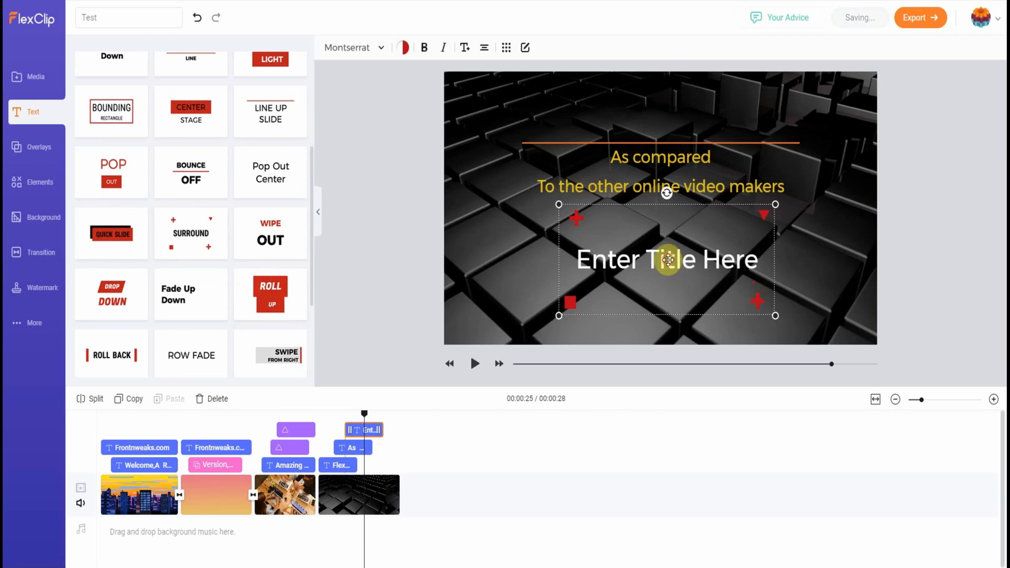
Step: Shrink the Surround title by four size steps
click(466, 48)
click(476, 78)
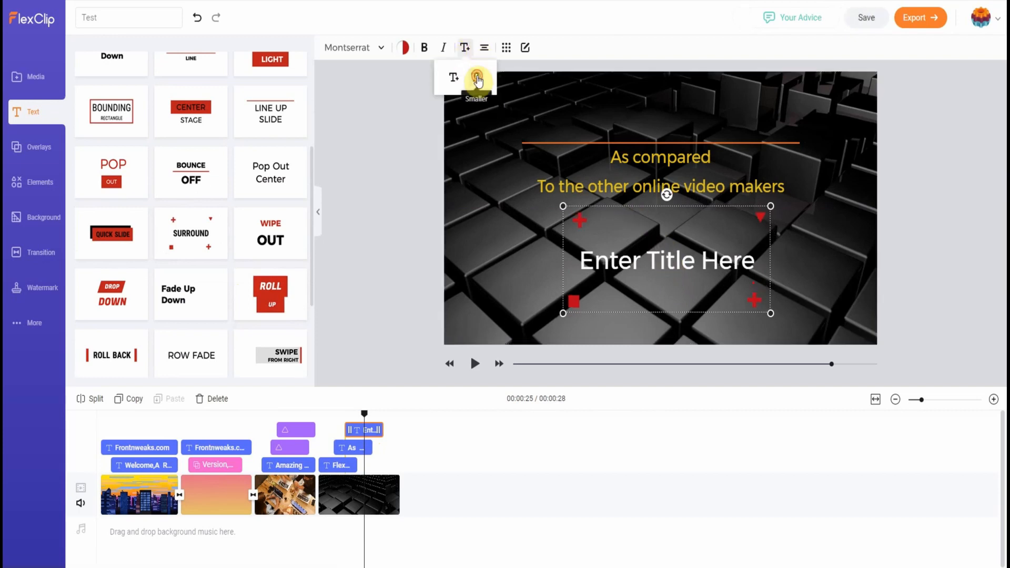
click(477, 78)
click(477, 78)
click(477, 77)
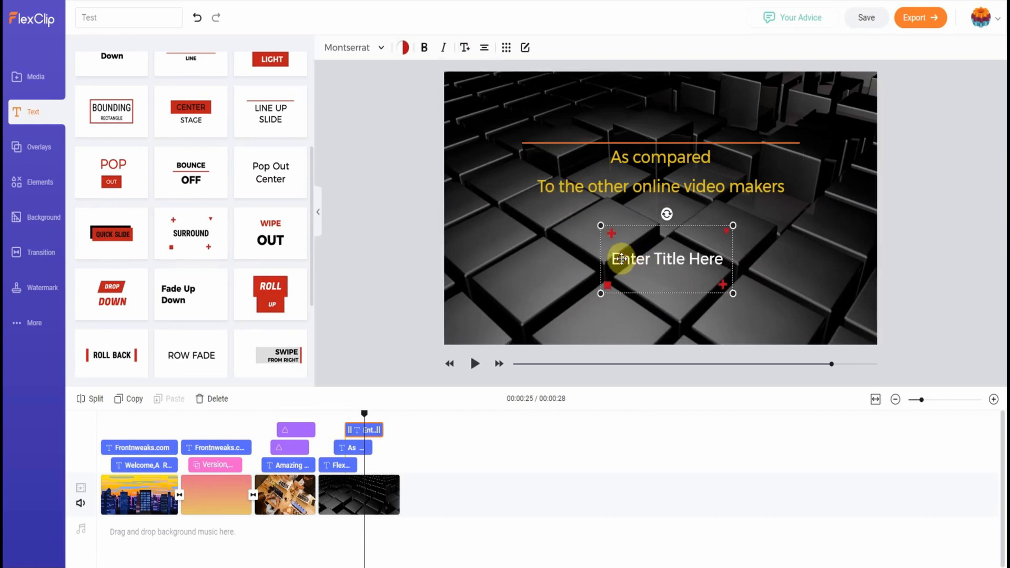
Step: Replace the Surround title's text with "The Basic Level = $9.99 monthly" and a second line, "Or $5.99 annually"
double_click(639, 261)
drag(436, 273, 370, 273)
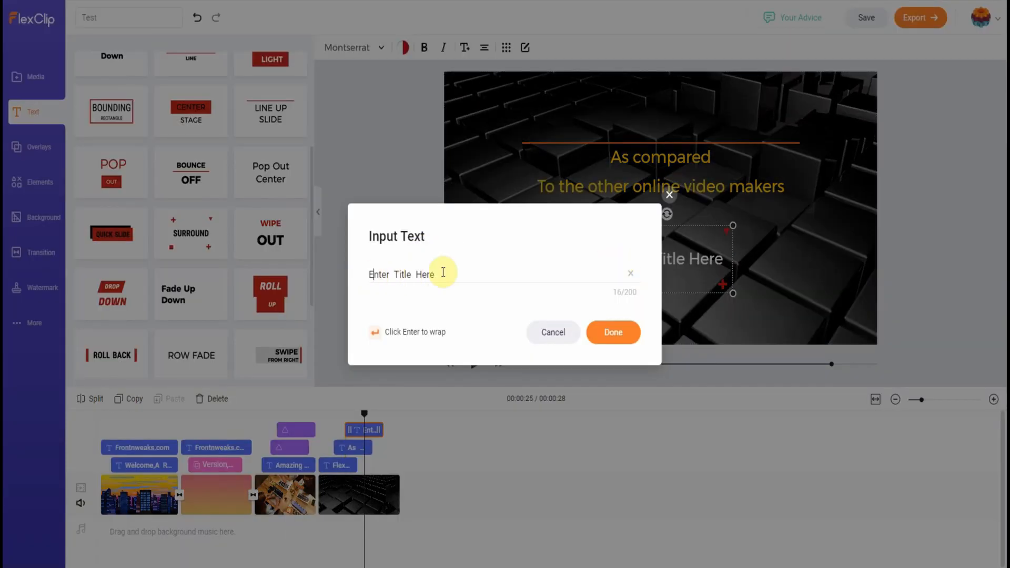
click(475, 274)
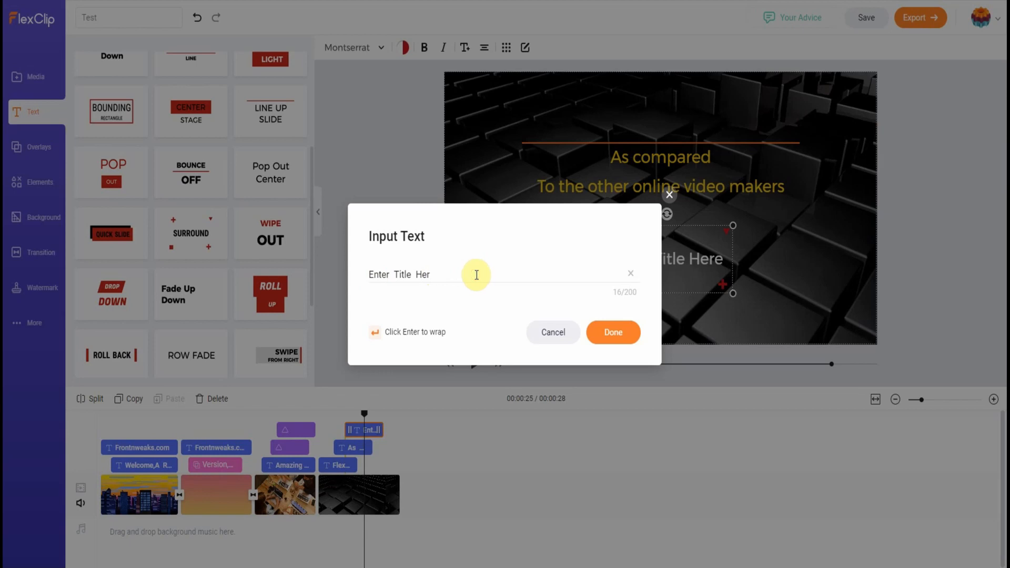
key(BackSpace)
key(BackSpace)
key(BackSpace)
key(BackSpace)
key(BackSpace)
key(BackSpace)
key(BackSpace)
key(BackSpace)
key(BackSpace)
key(BackSpace)
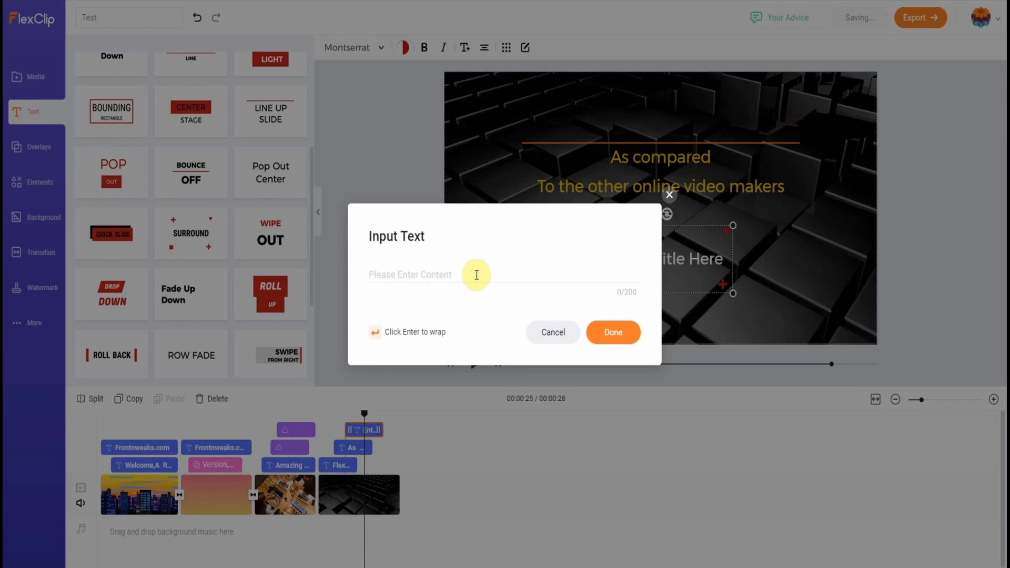
text(The Basic Level = $9.99 monthly)
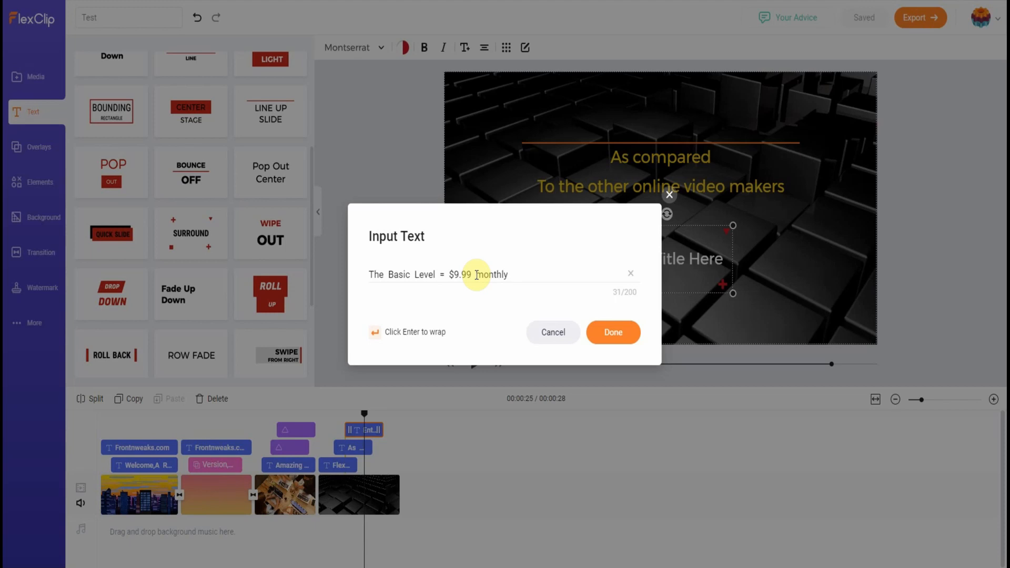
key(Return)
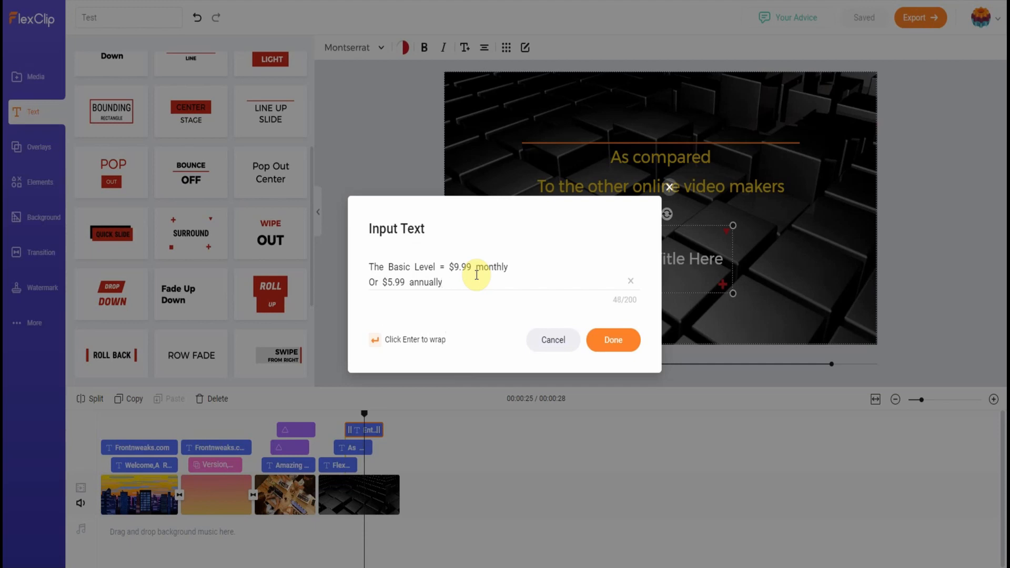
click(619, 339)
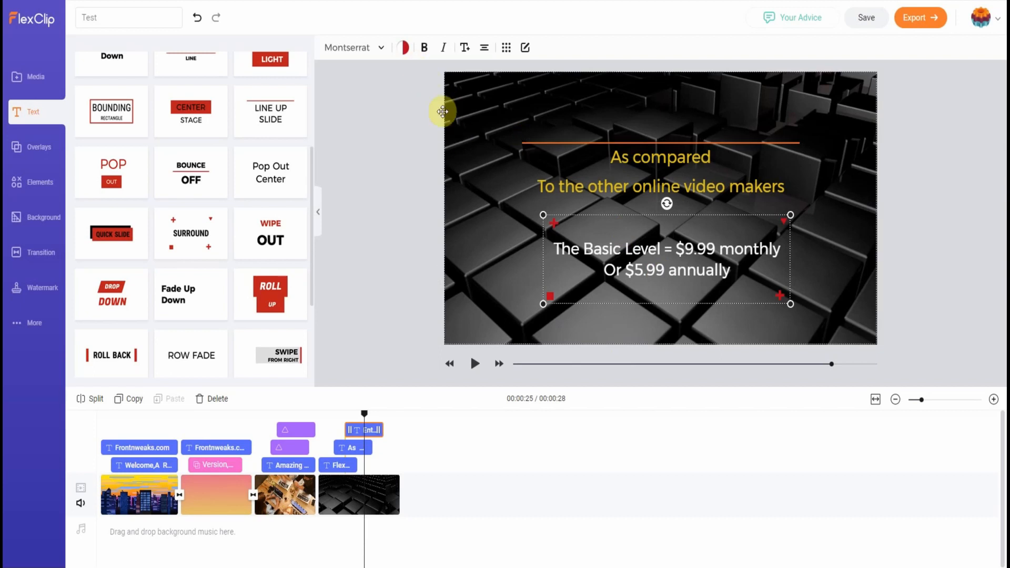
Step: Give the pricing text orange accents, FF7325, and a custom green main colour, 3CBD2B
click(404, 50)
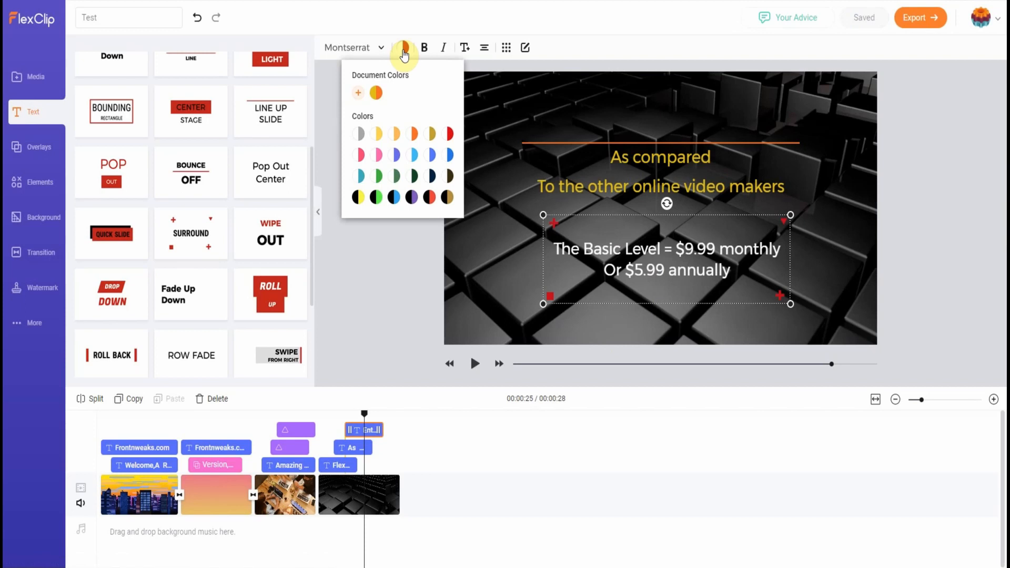
click(413, 134)
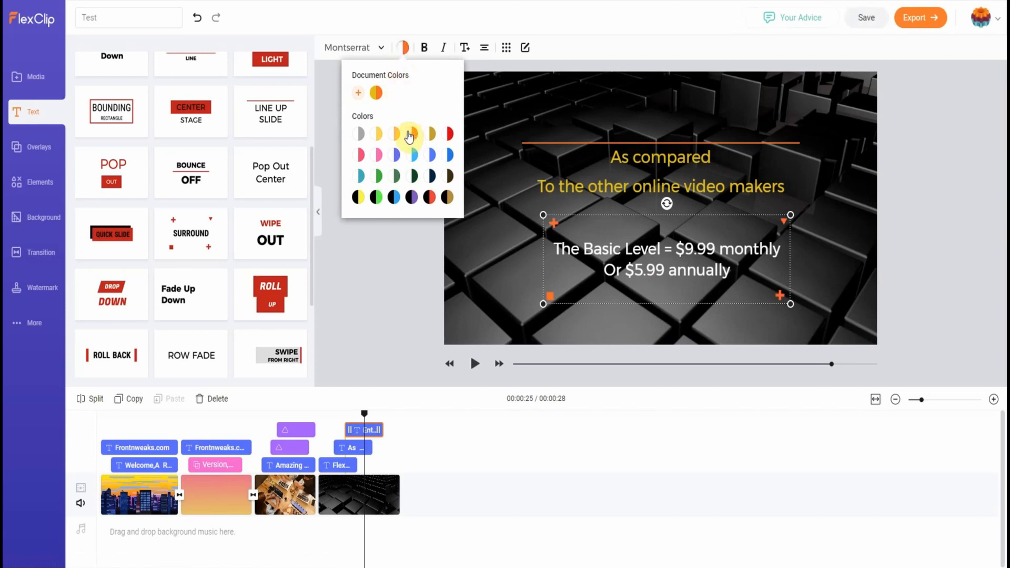
click(359, 94)
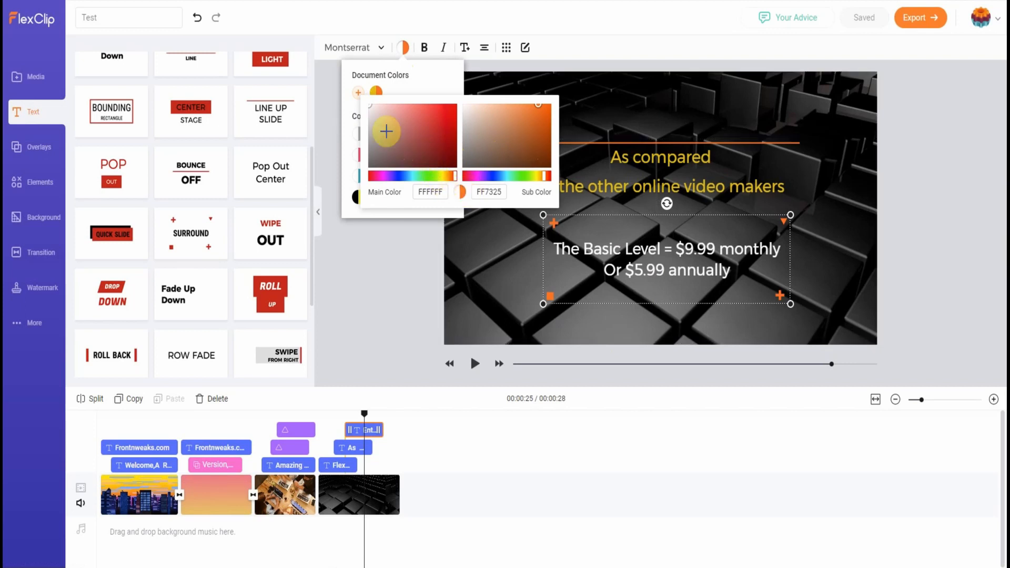
drag(370, 106, 425, 128)
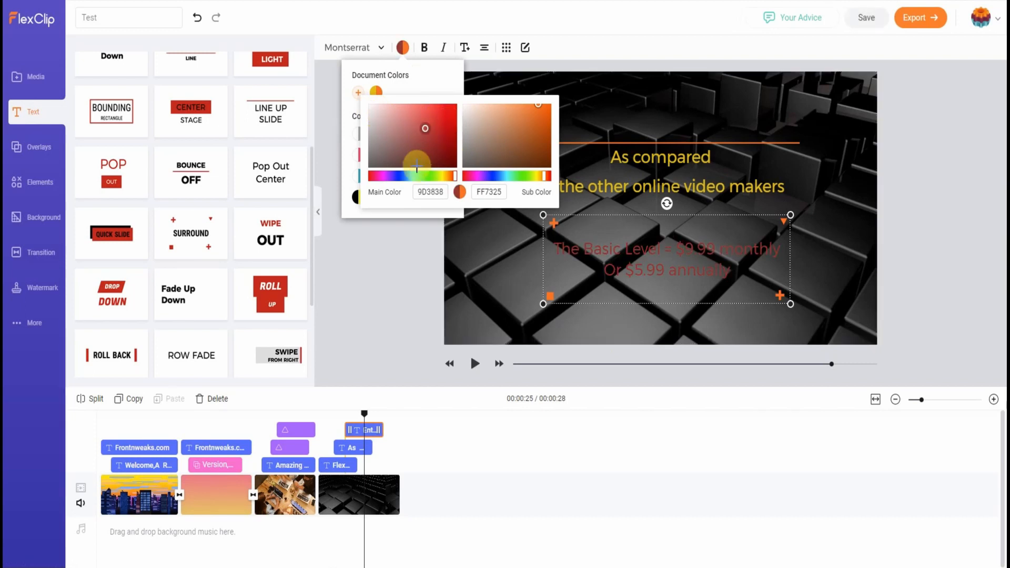
click(398, 176)
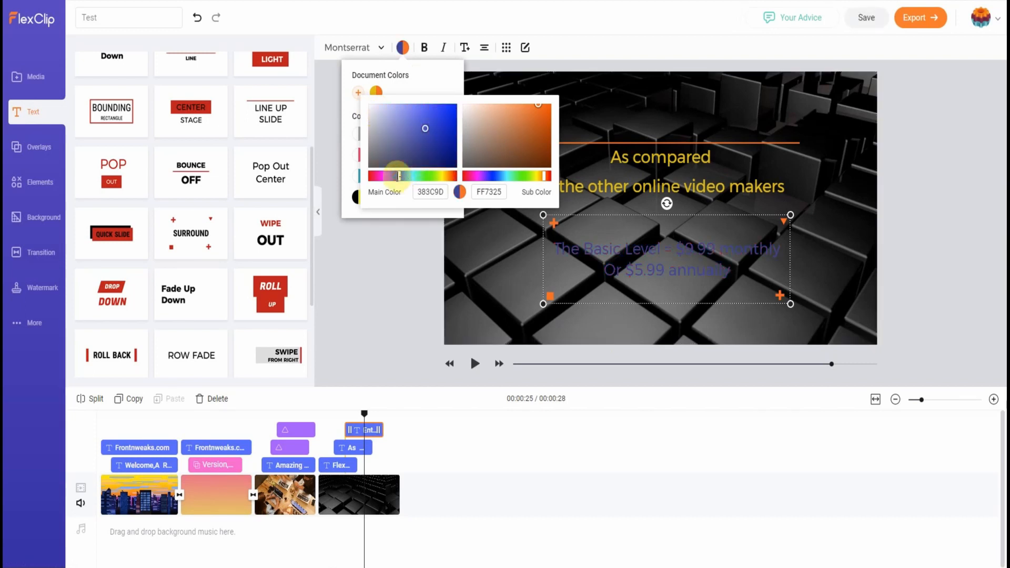
drag(398, 176, 426, 174)
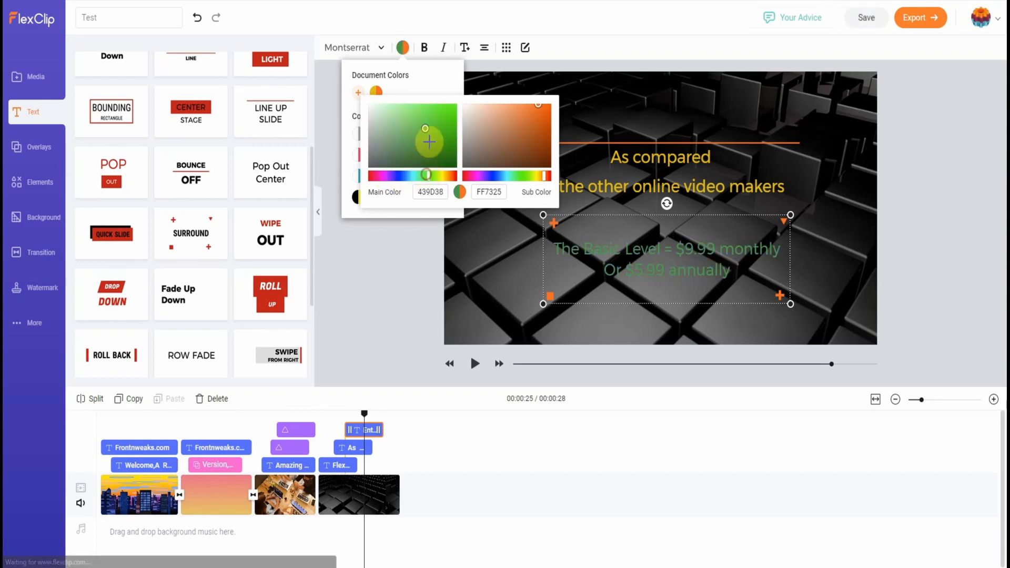
click(437, 120)
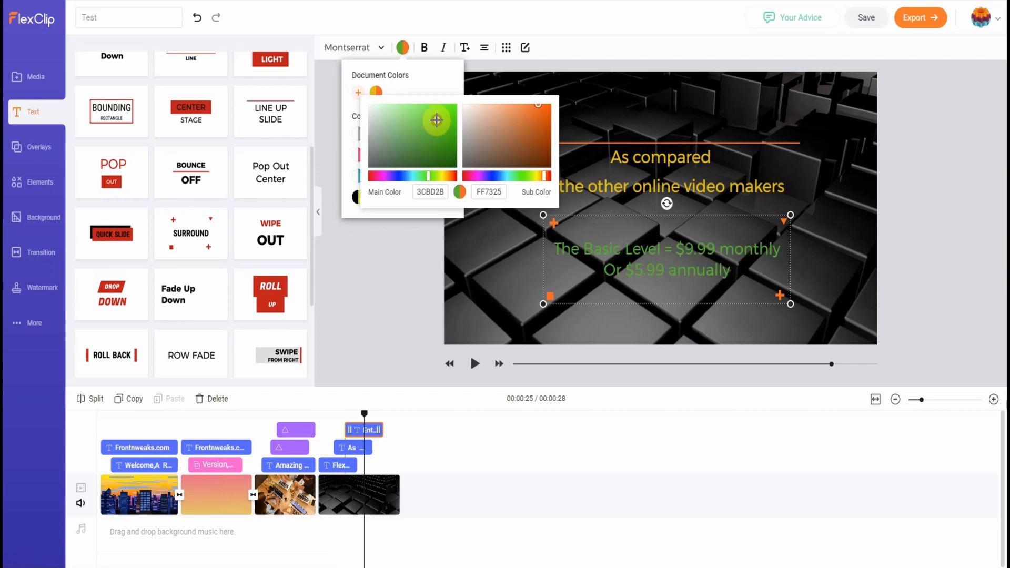
click(417, 270)
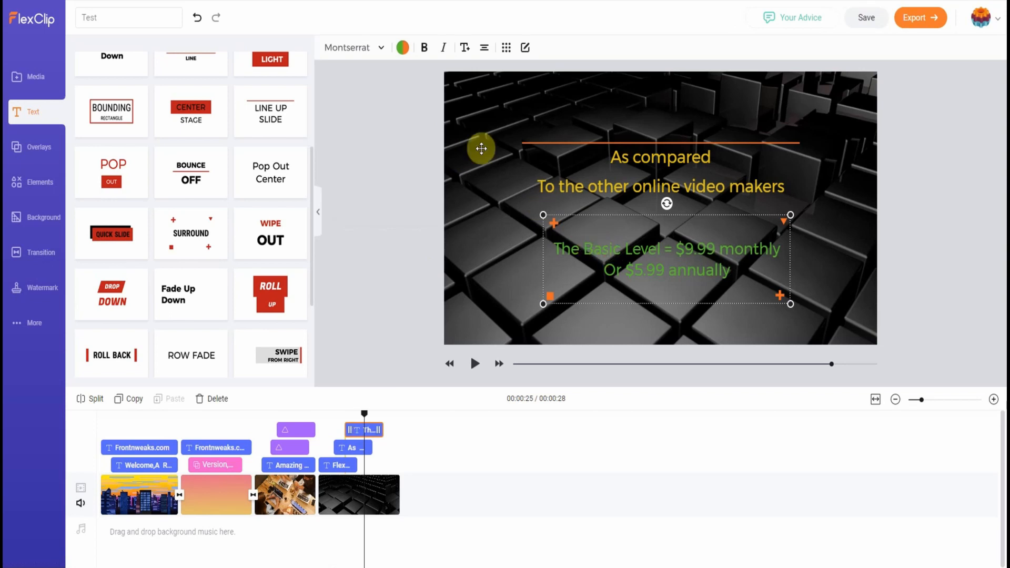
Step: Make the pricing text bold and extend its duration to the end of the black cubes clip
click(425, 48)
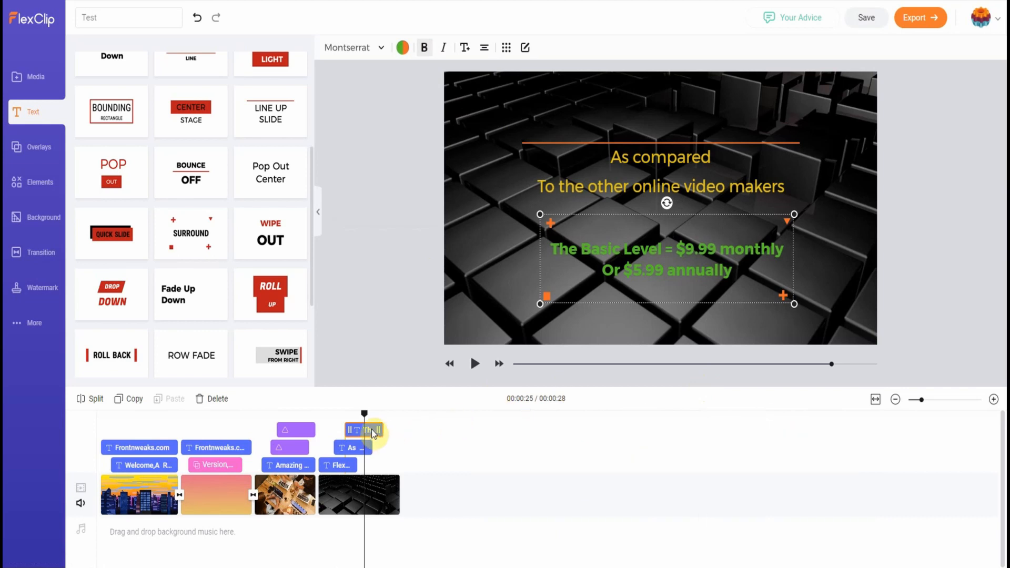
drag(373, 429, 400, 436)
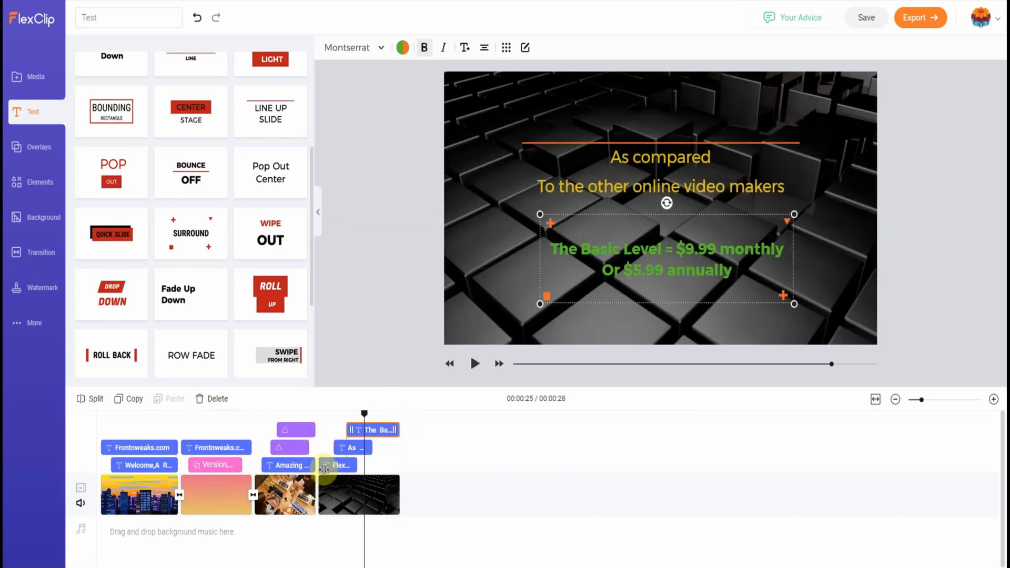
Step: Add the Mosaic transition between the laptop meeting clip and the black cubes clip, and preview from the 15-second mark
click(43, 257)
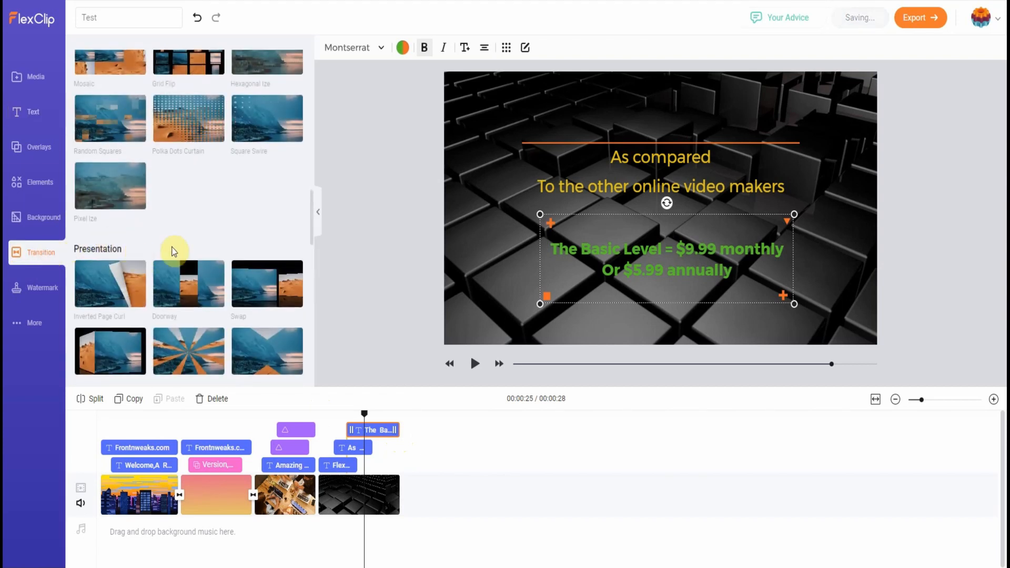
scroll(174, 252, up, 3)
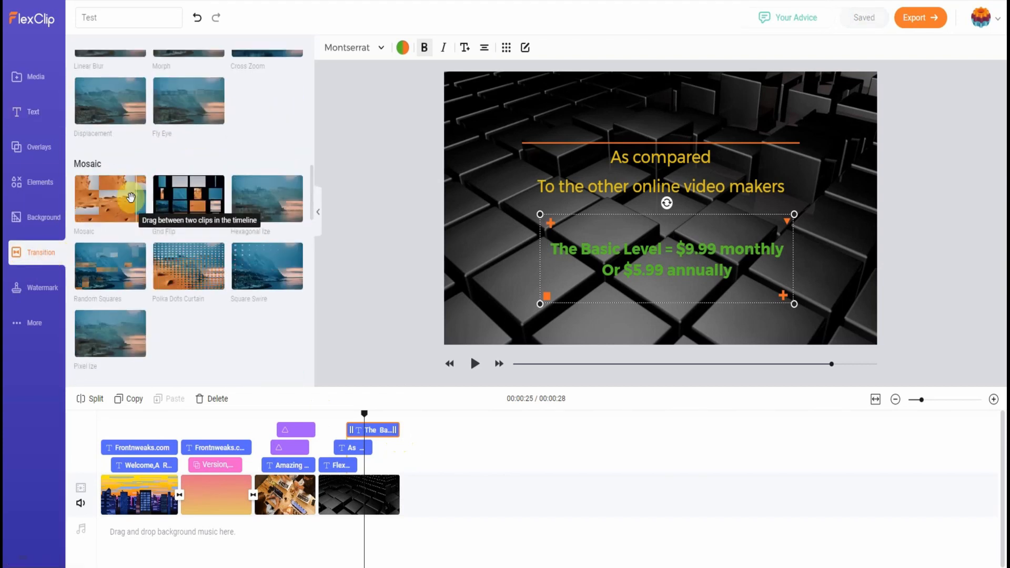
drag(109, 193, 302, 499)
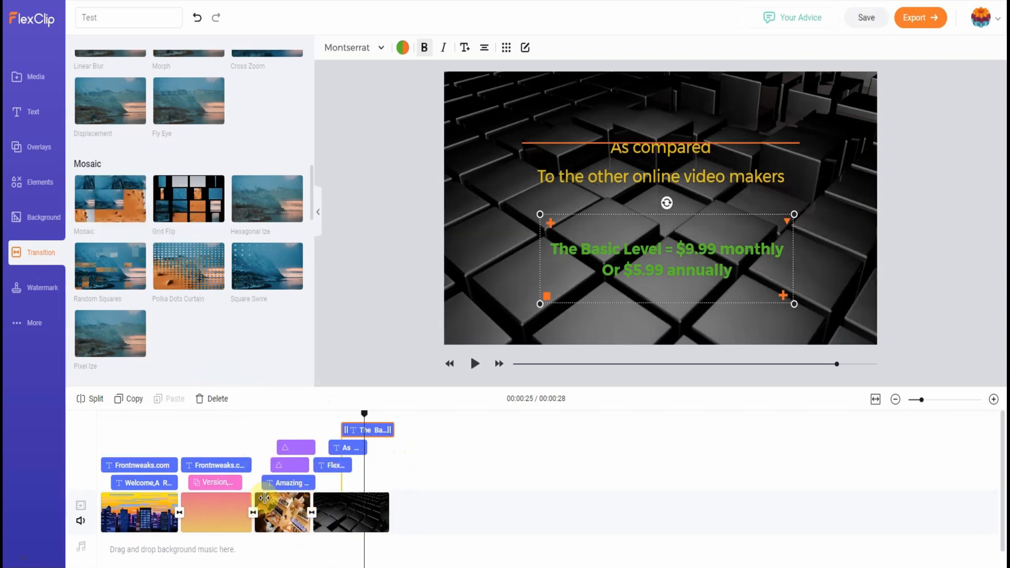
click(258, 416)
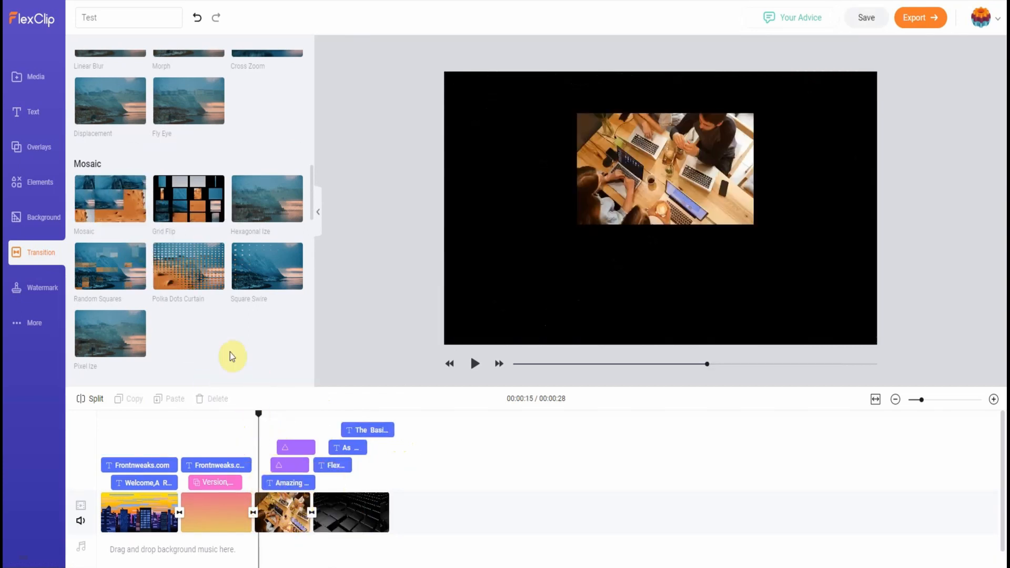
click(475, 364)
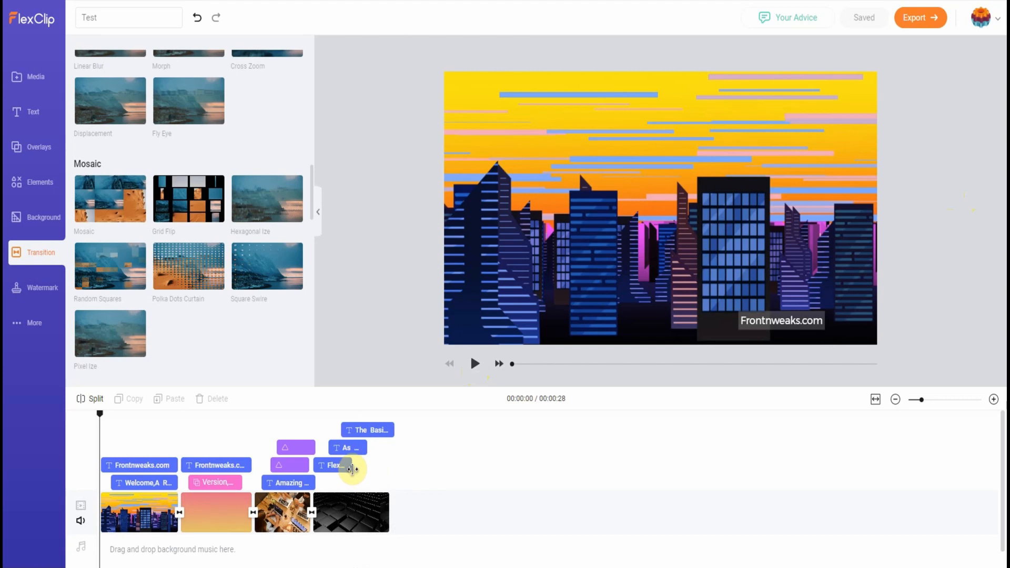
Step: Lengthen "Flexclip is a bargain" to about 00:05.19, stretch "As compared" to the end of the black cubes clip, and preview the scene
drag(352, 469, 372, 472)
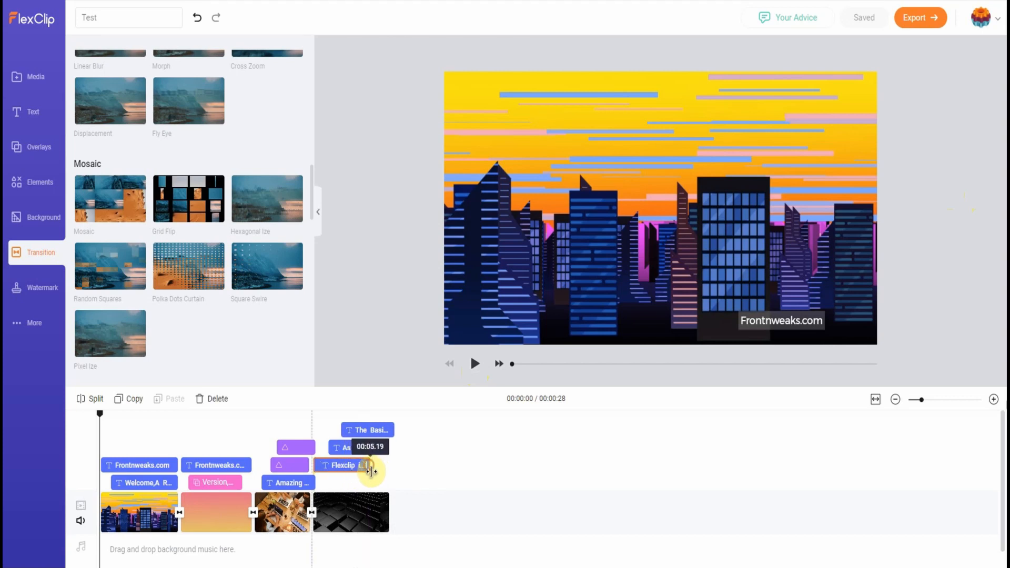
click(367, 448)
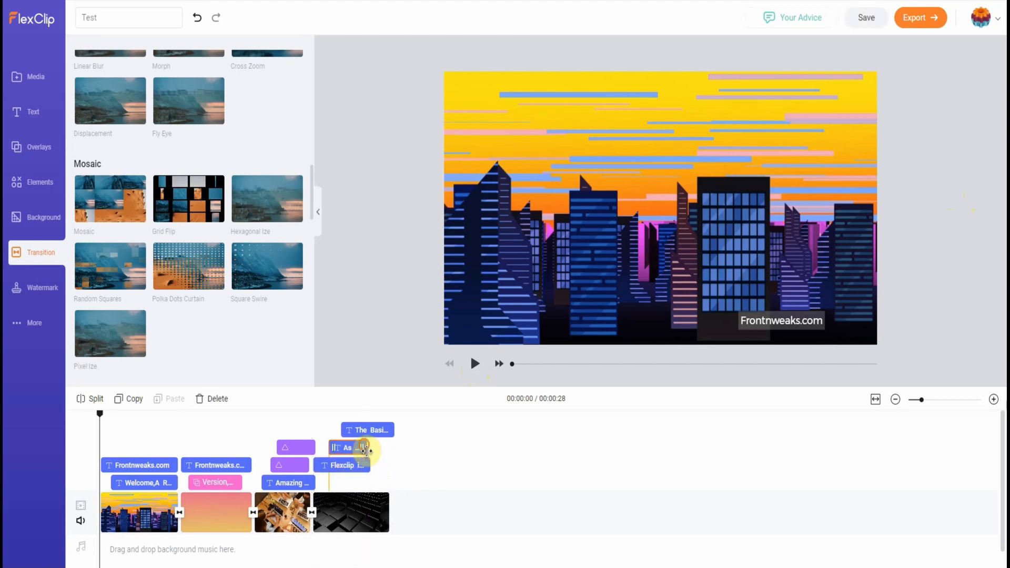
drag(367, 451, 390, 453)
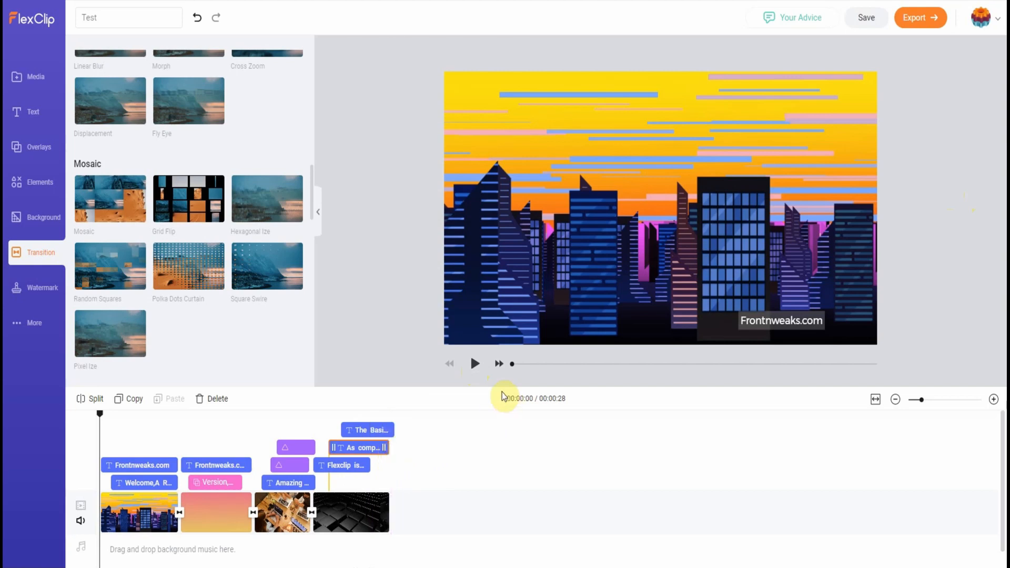
click(314, 420)
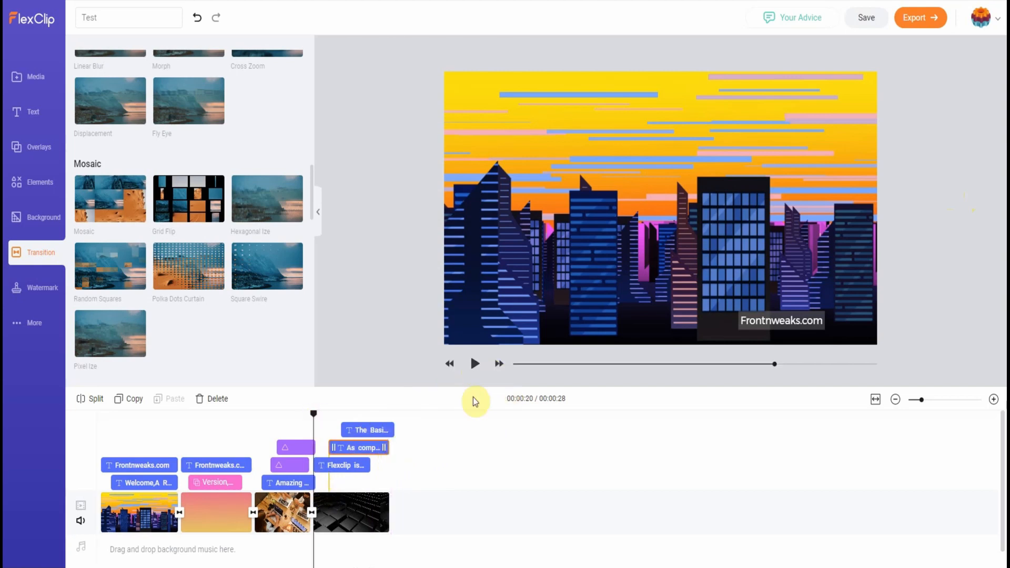
click(475, 364)
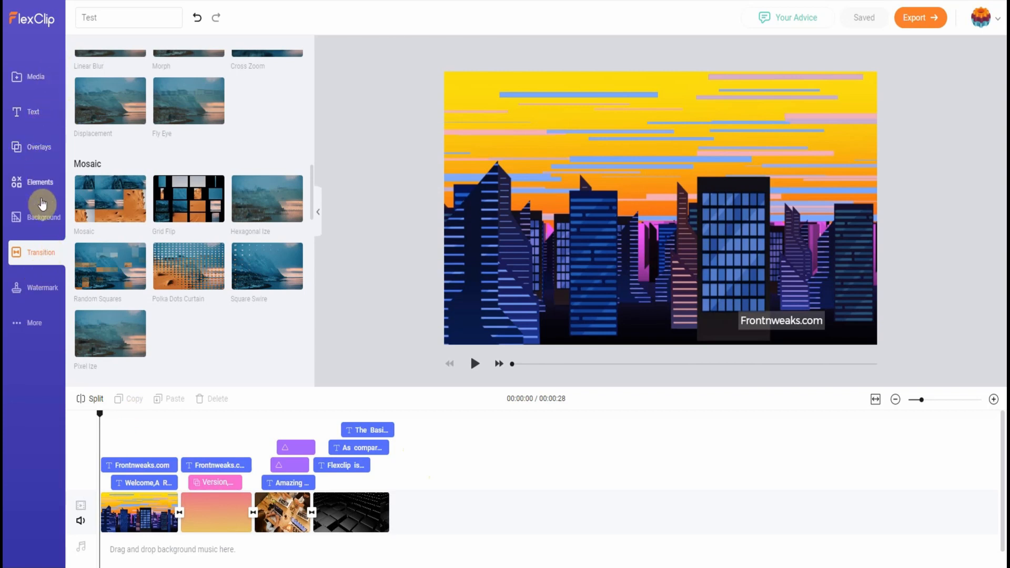
Step: Examine the text and image watermark options
click(36, 291)
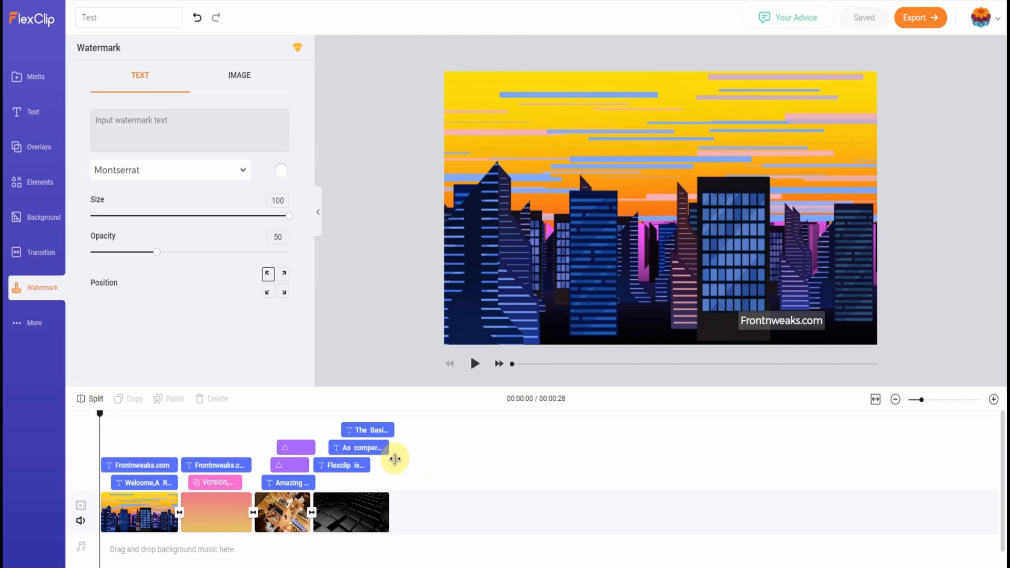
click(188, 144)
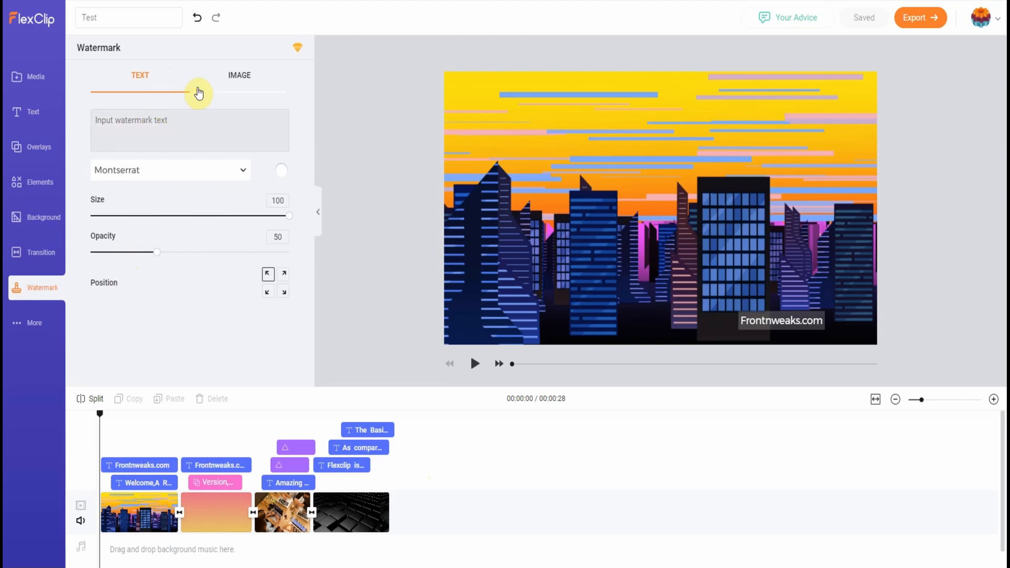
click(229, 81)
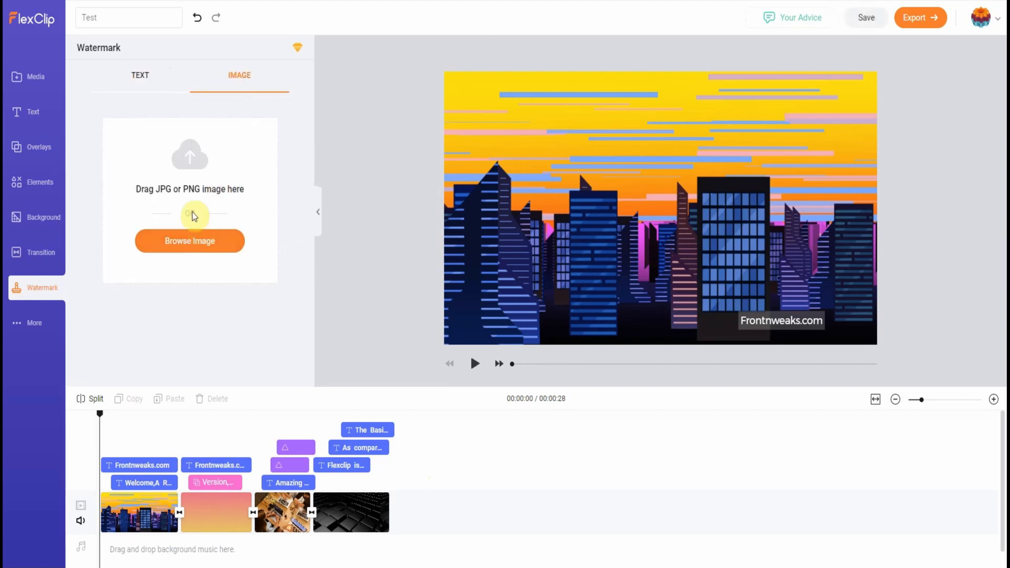
click(142, 87)
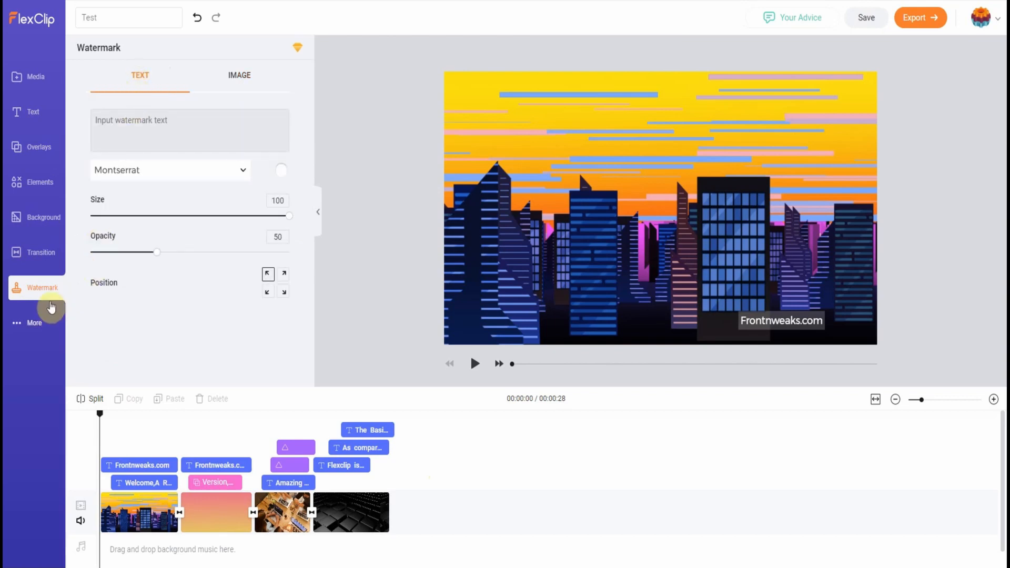
Step: Open the stock audio library to find background music
click(35, 79)
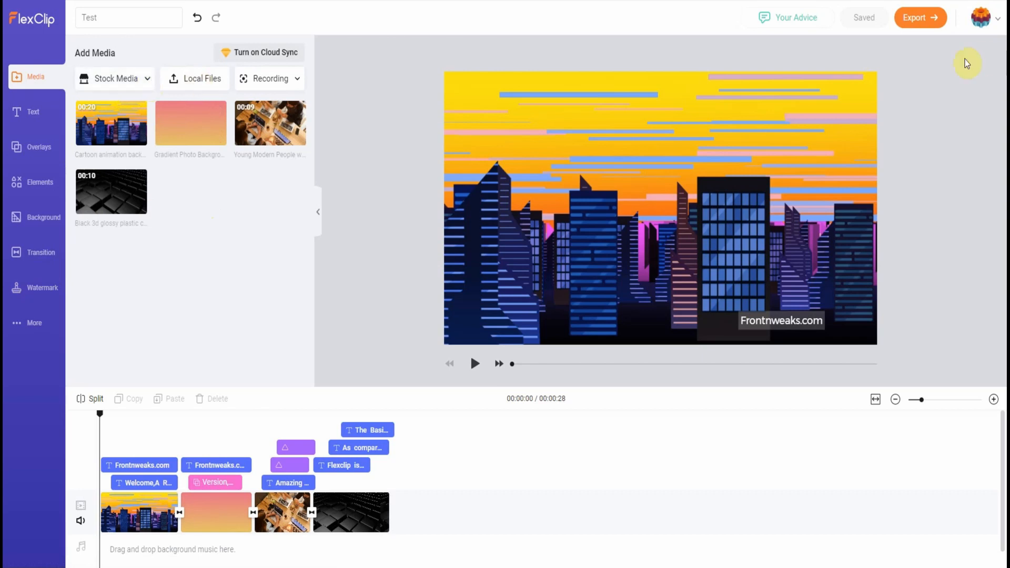
click(148, 80)
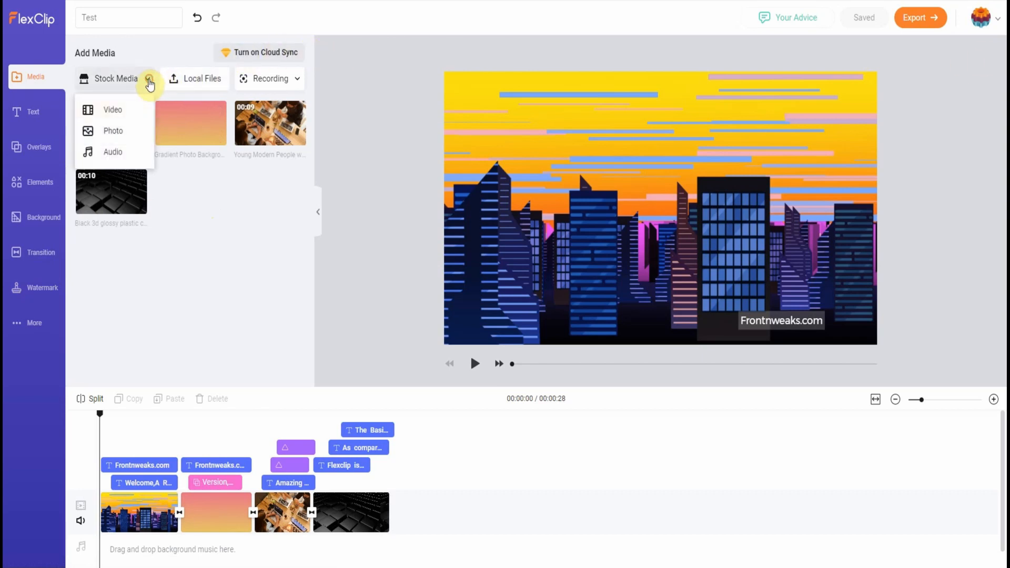
click(118, 152)
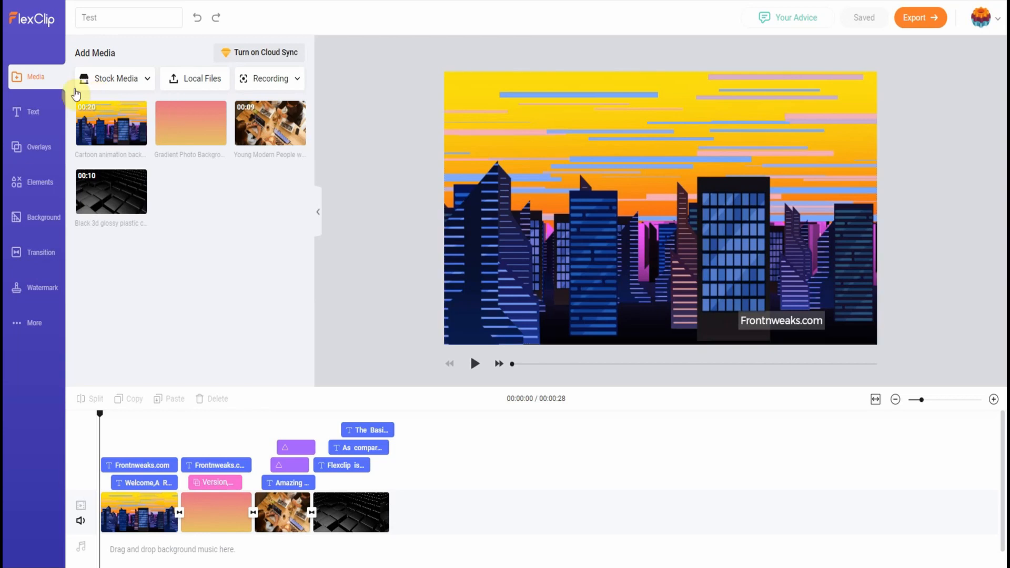
click(148, 79)
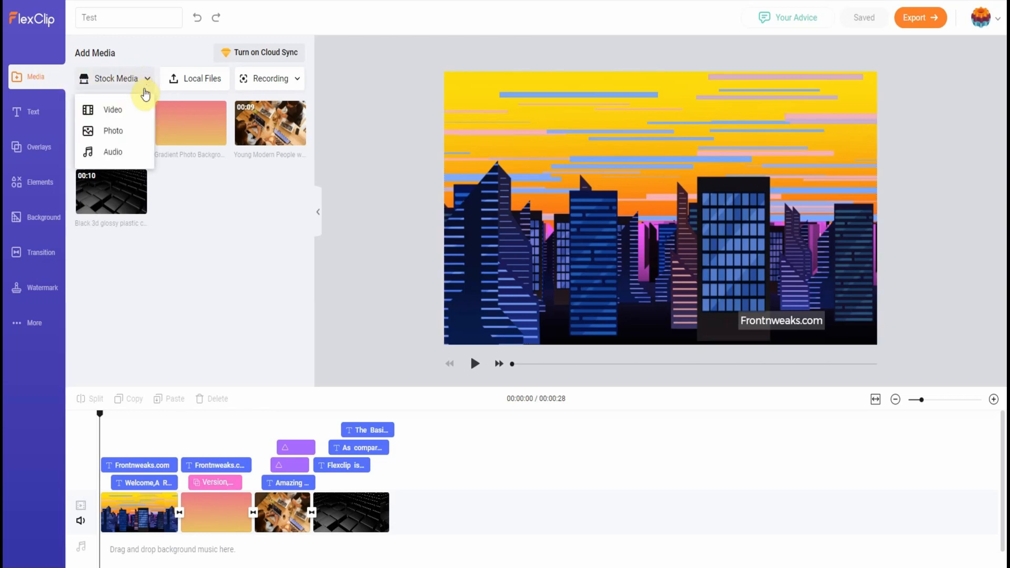
click(114, 153)
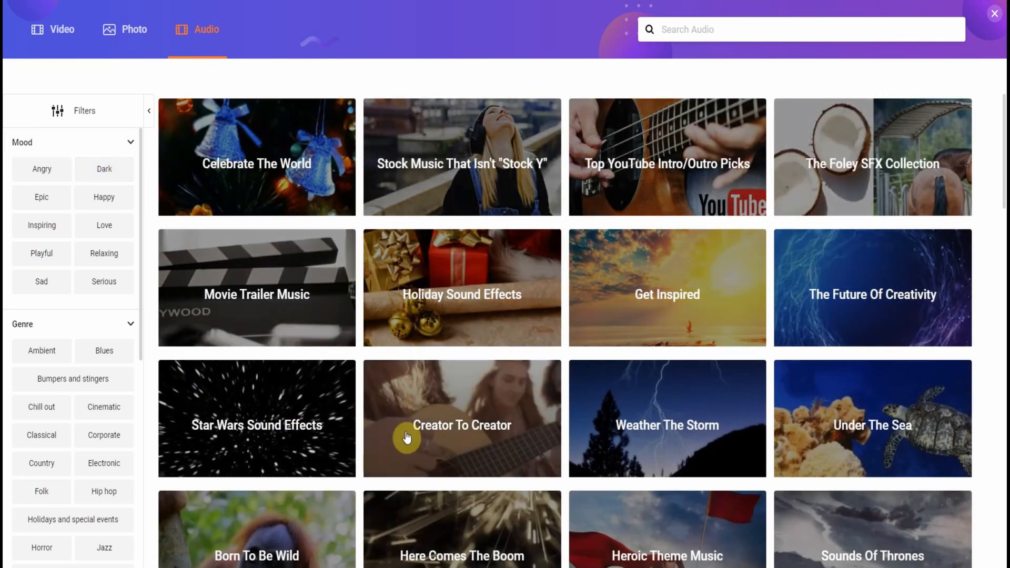
Step: Browse the stock audio collections and the mood, genre, instrument and duration filters
scroll(856, 460, down, 4)
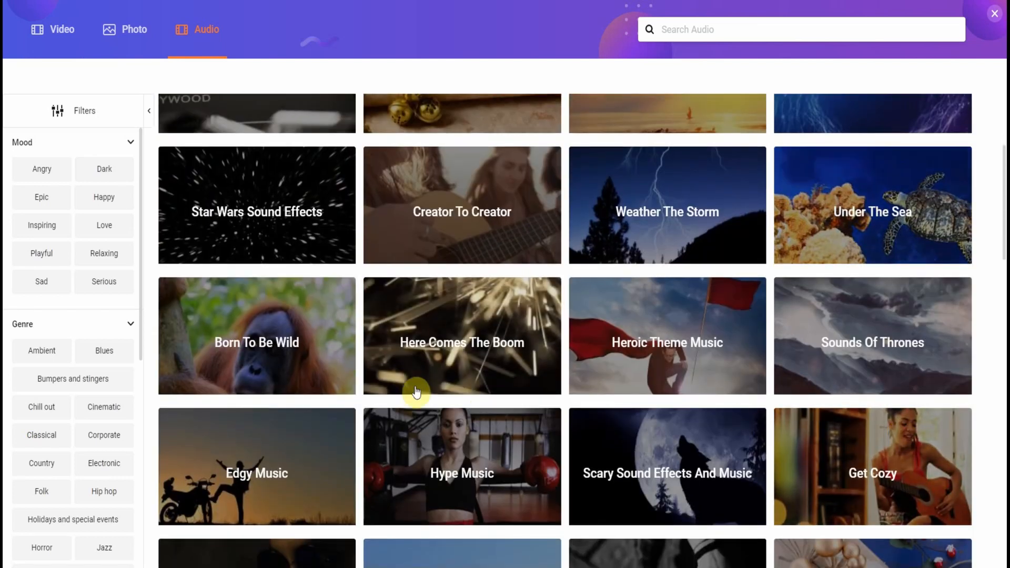
scroll(821, 467, down, 5)
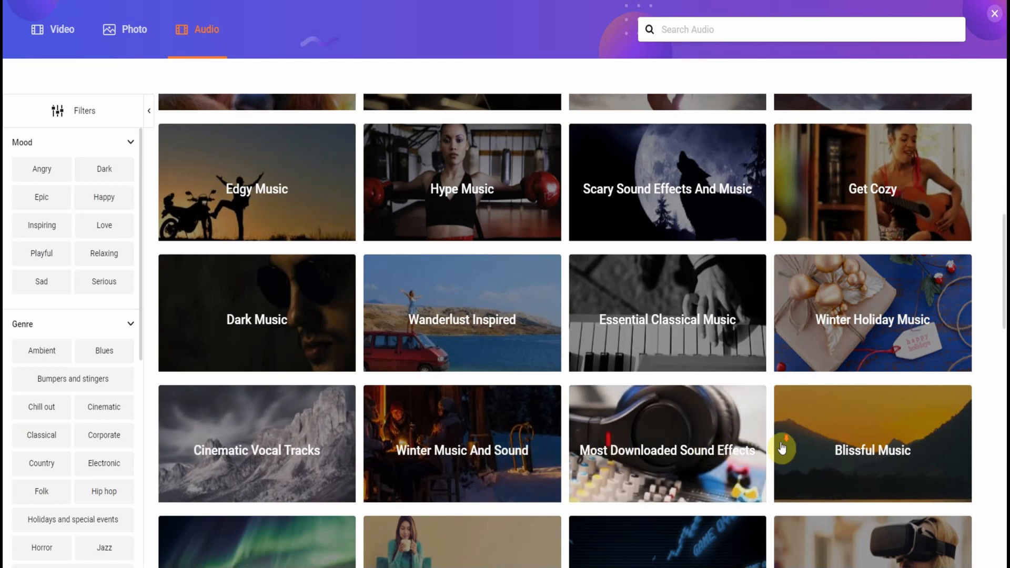
scroll(782, 448, down, 4)
scroll(705, 451, up, 12)
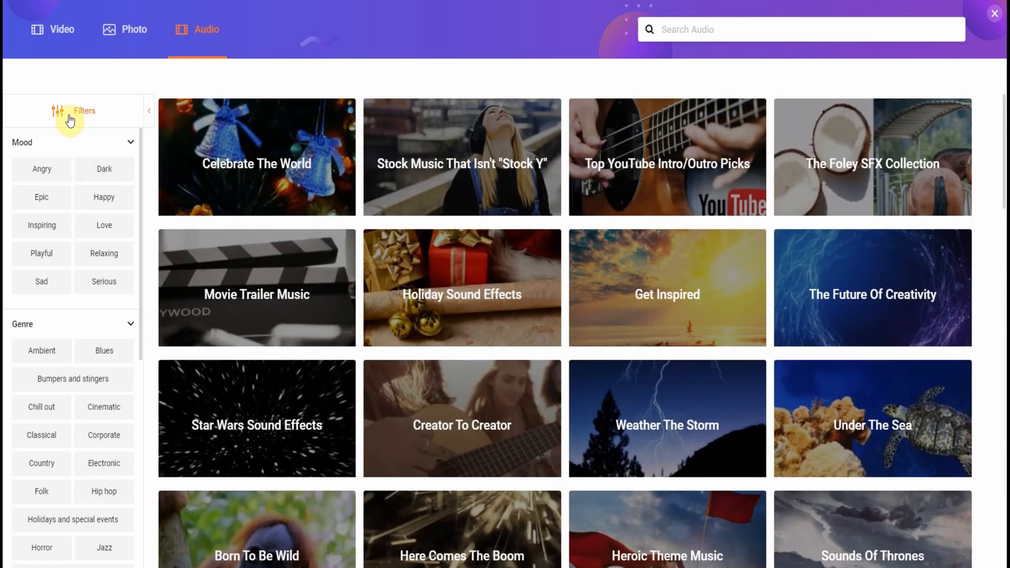
scroll(56, 266, down, 7)
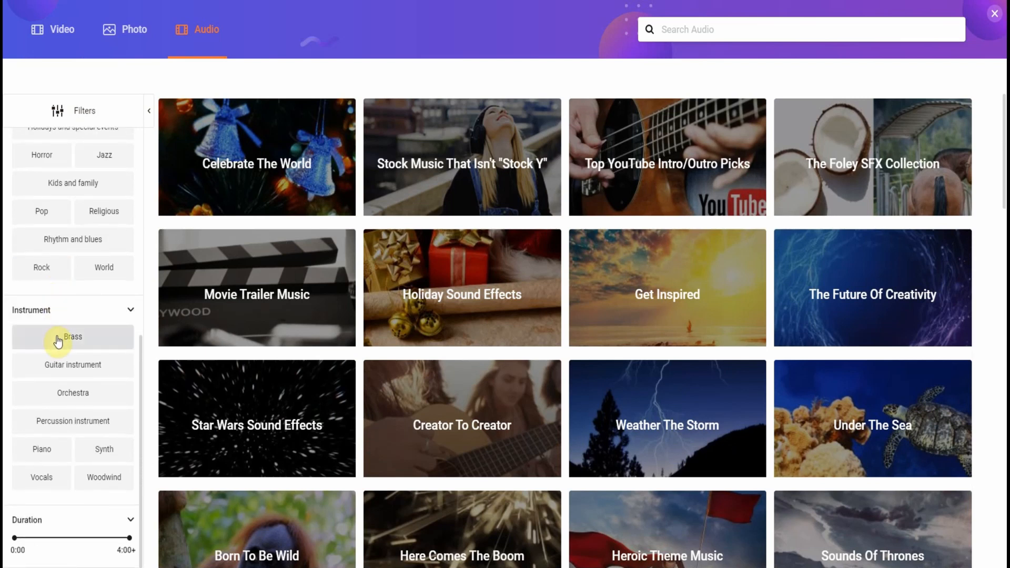
scroll(58, 342, up, 7)
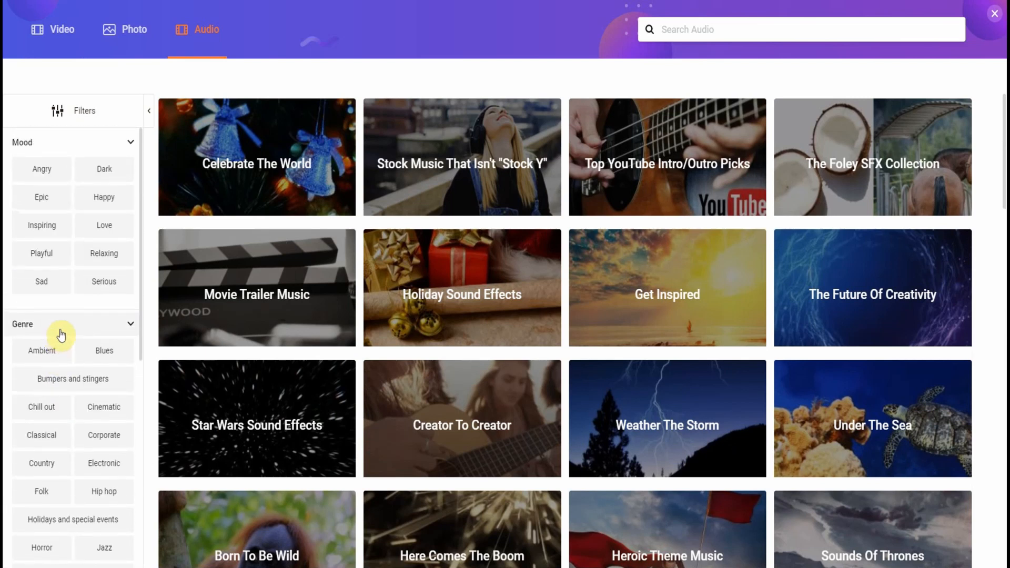
Step: Filter the stock audio by the Inspiring mood and listen to Creative Inspiration, Summer Rain and the Inspiring Uplifting Motivational track
click(44, 231)
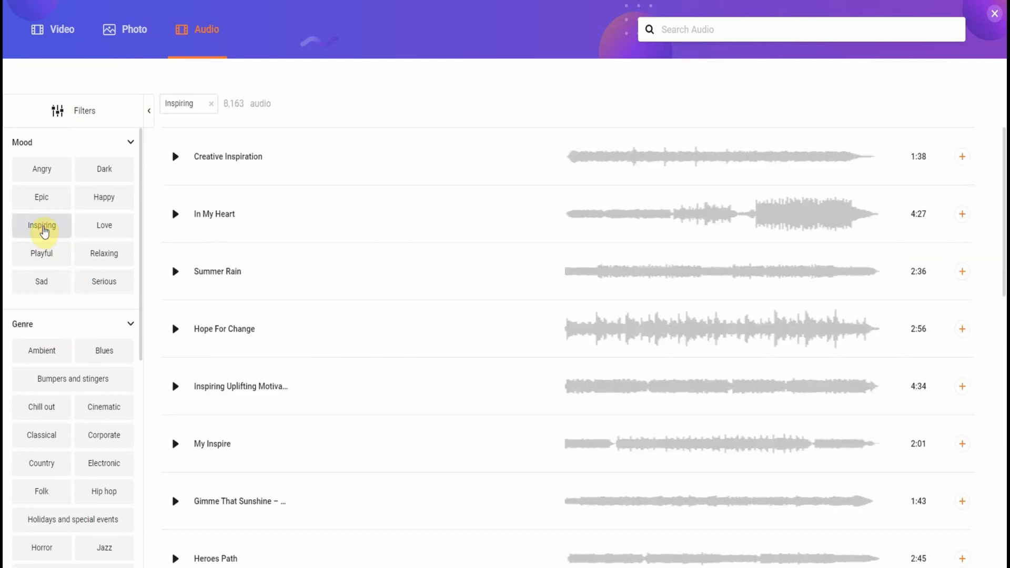
click(178, 159)
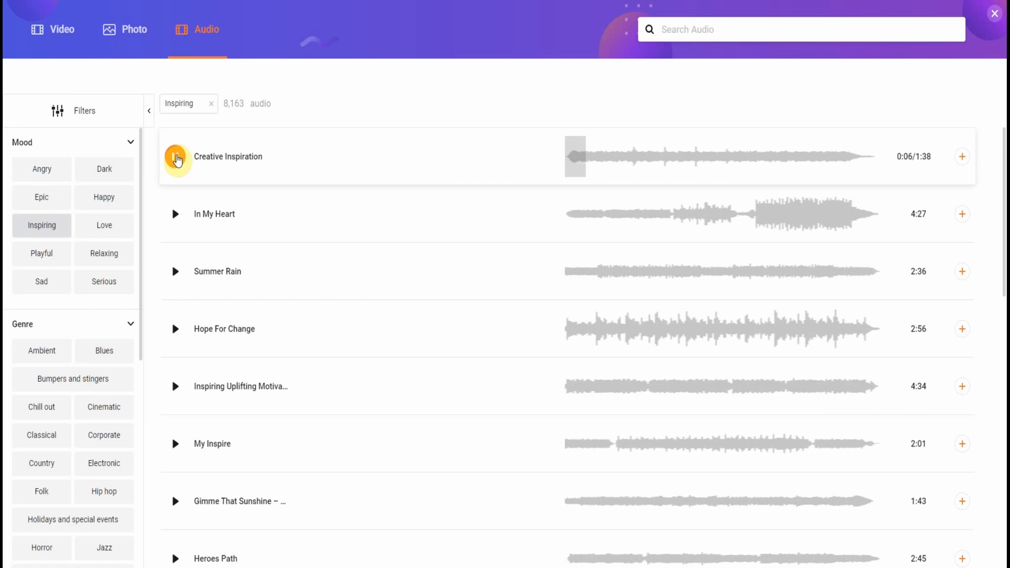
click(175, 272)
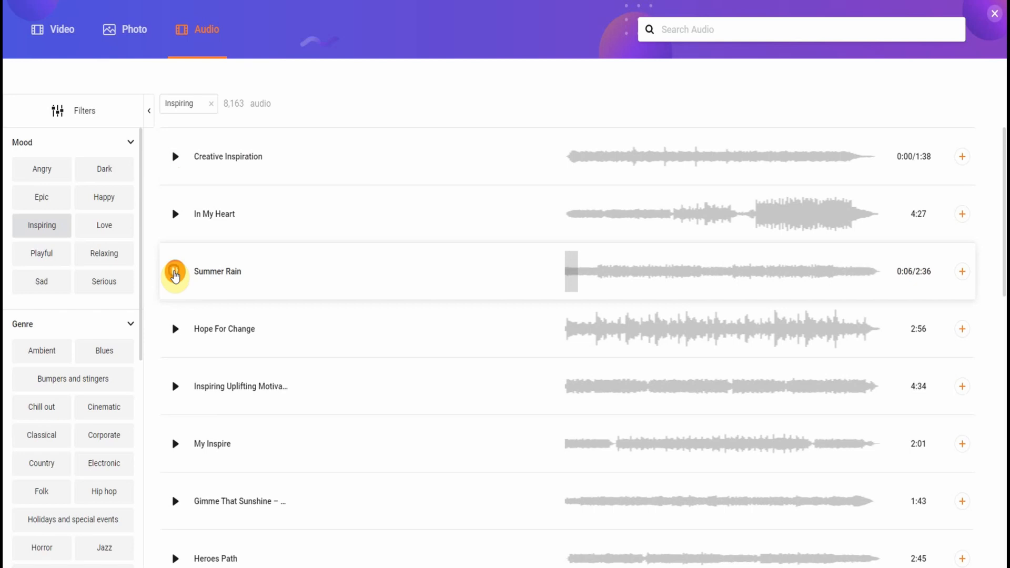
scroll(184, 289, down, 3)
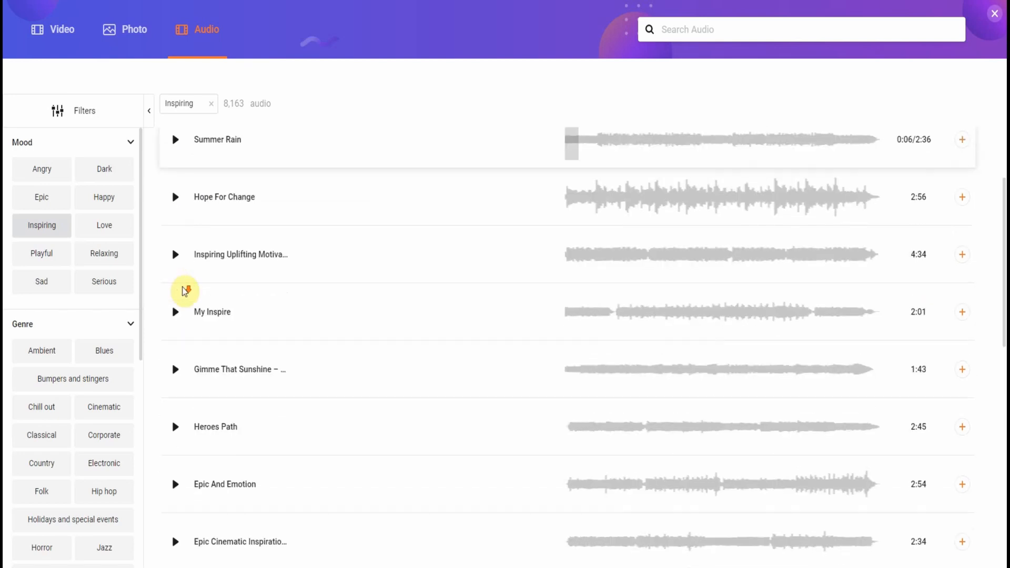
click(177, 256)
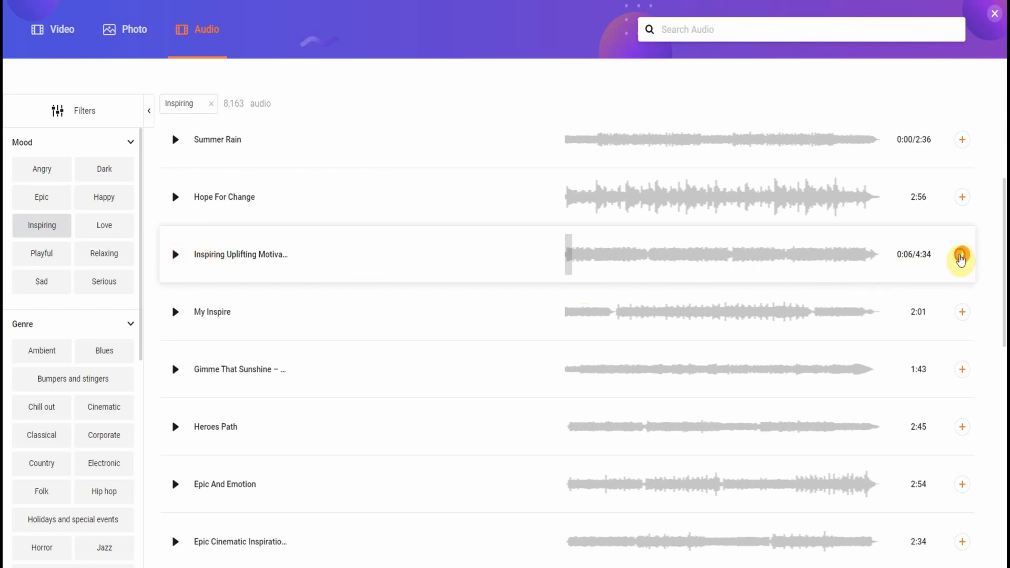
Step: Add the Inspiring Uplifting Motivational Corporate track to the project media and place it on the timeline as background music
click(962, 257)
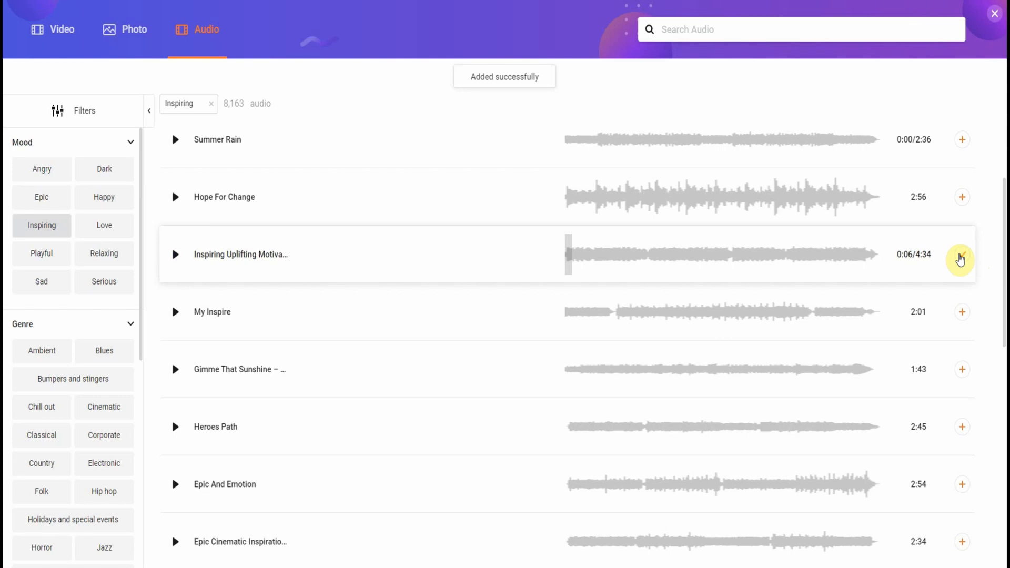
click(994, 21)
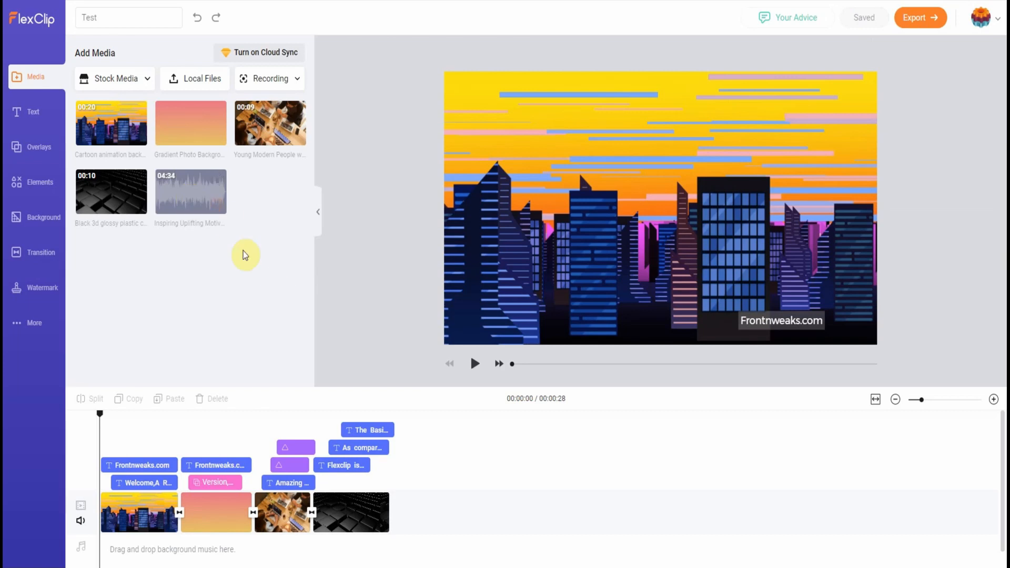
mouse_move(202, 202)
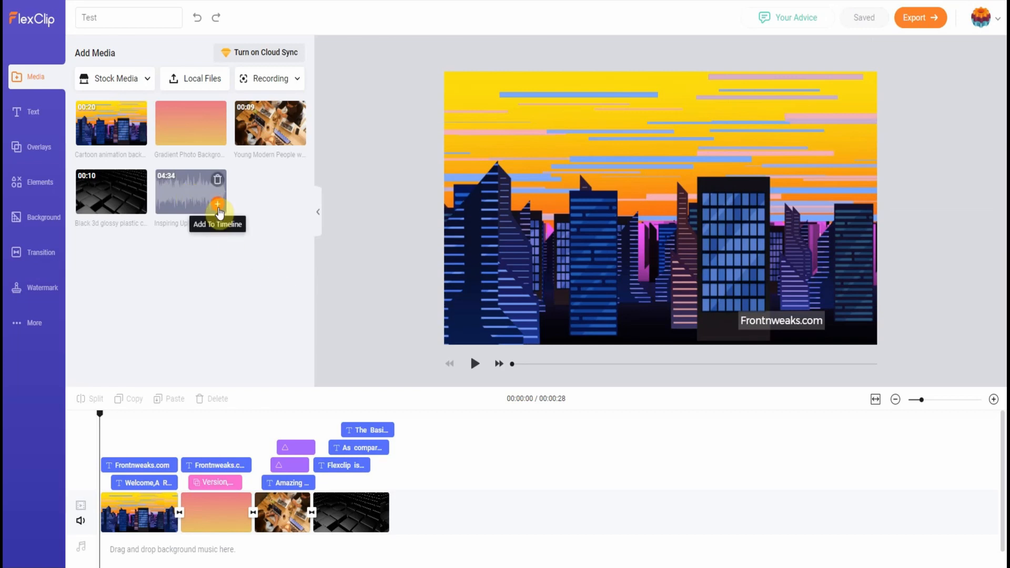
click(217, 205)
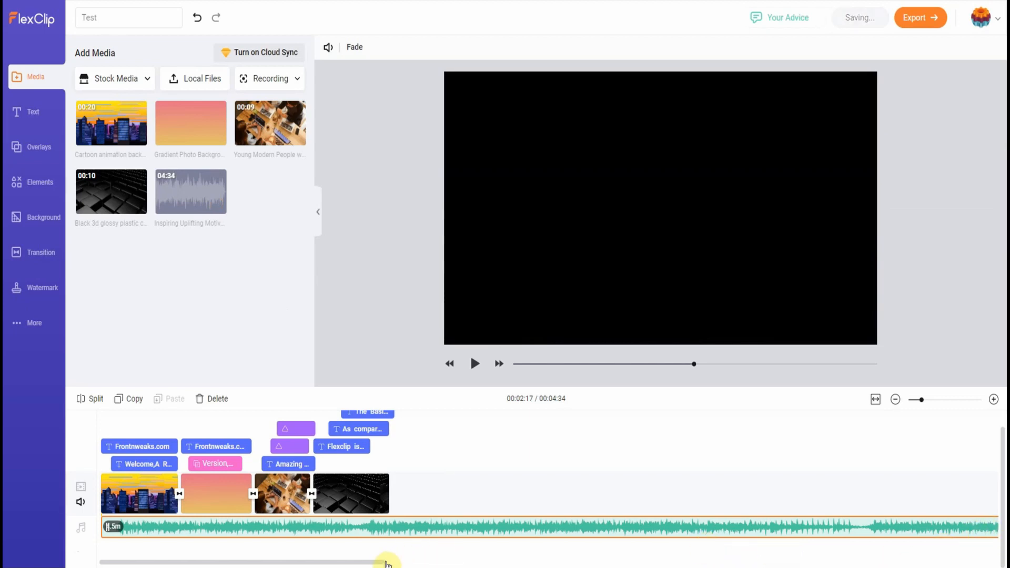
drag(386, 561, 326, 567)
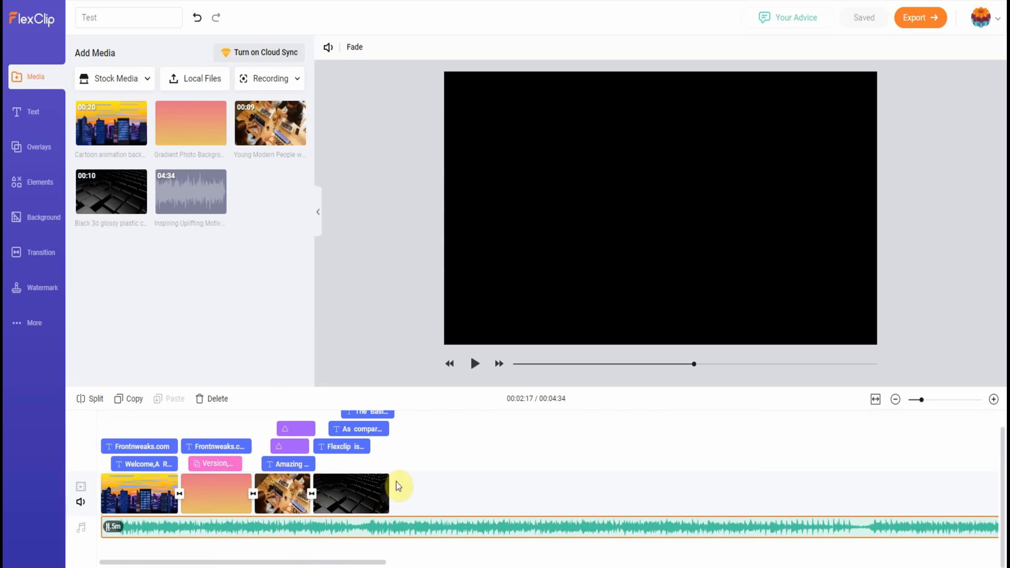
Step: Split the background music at 00:00:28, at the end of the pricing text, and delete the remainder
click(416, 458)
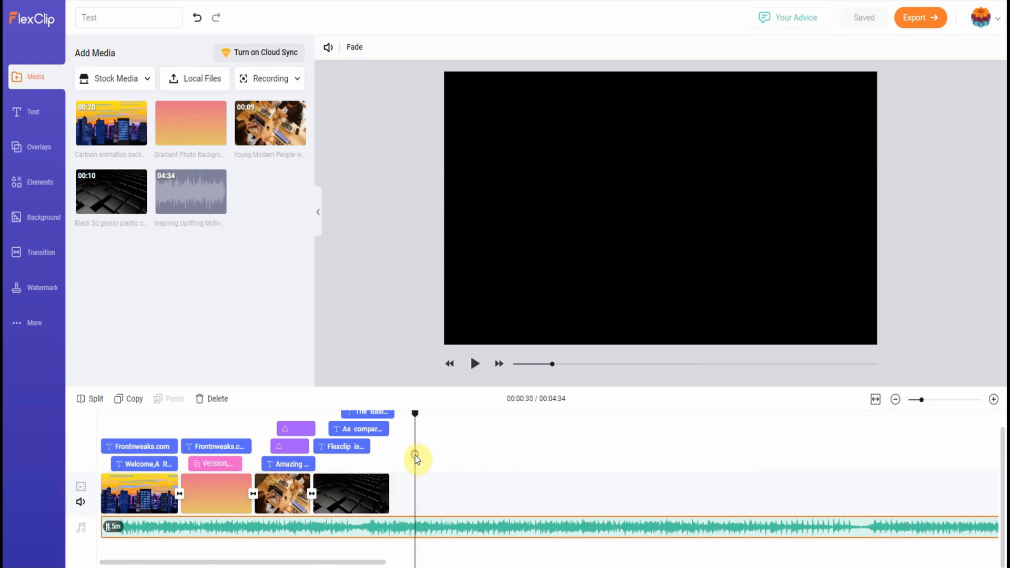
click(390, 454)
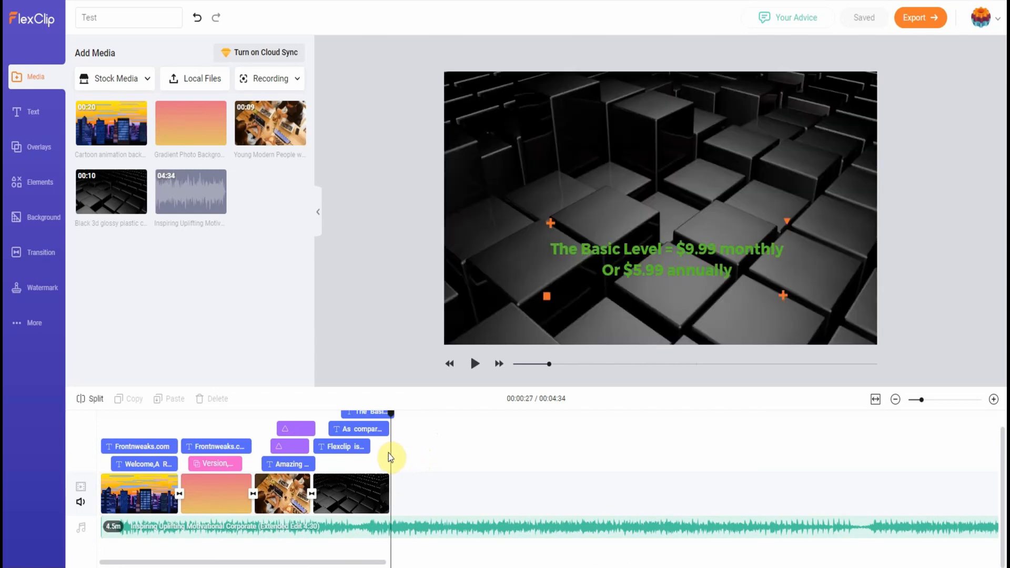
click(396, 415)
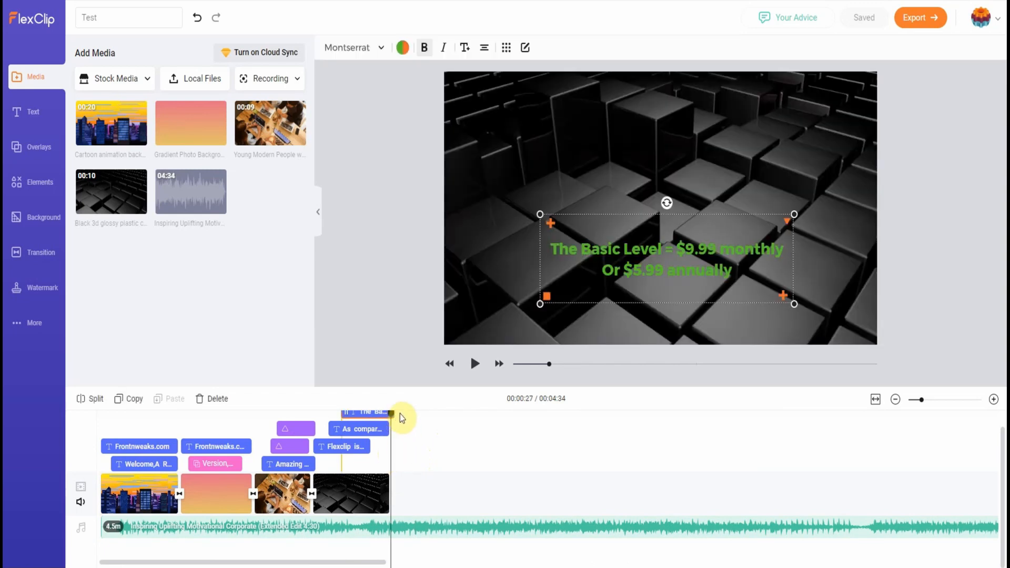
click(400, 416)
drag(400, 415, 397, 415)
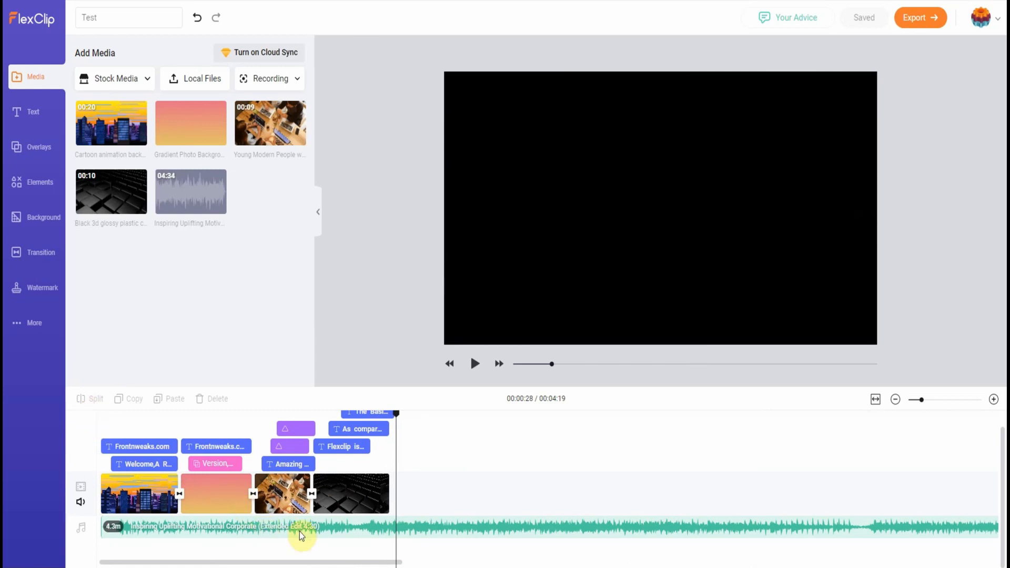
click(418, 533)
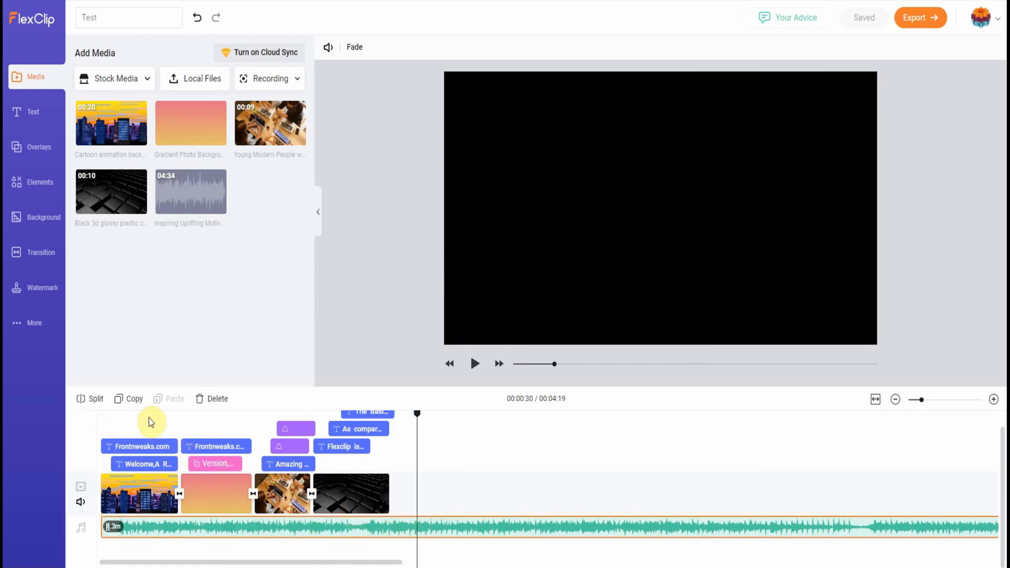
drag(418, 415, 397, 415)
click(98, 399)
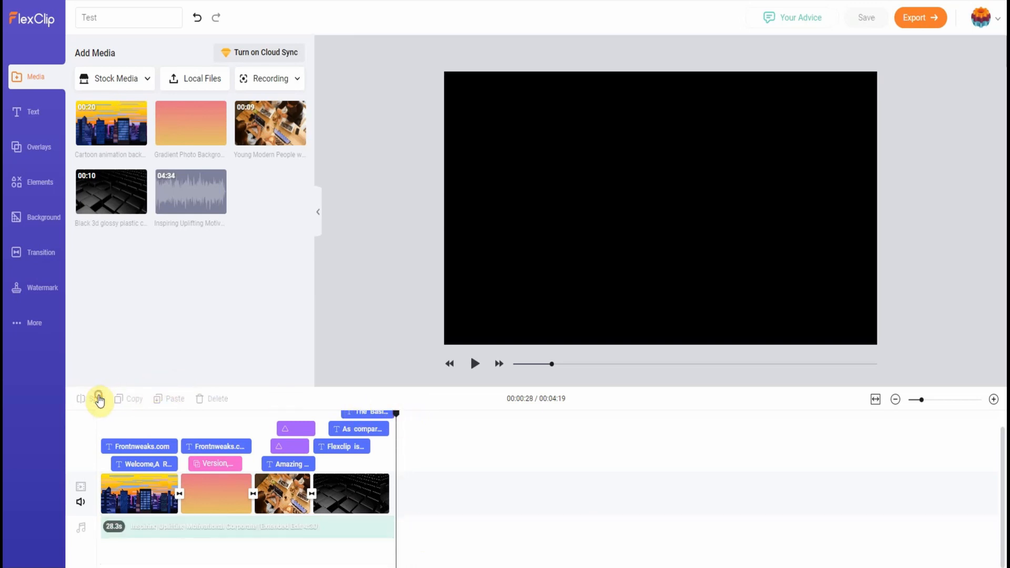
click(435, 463)
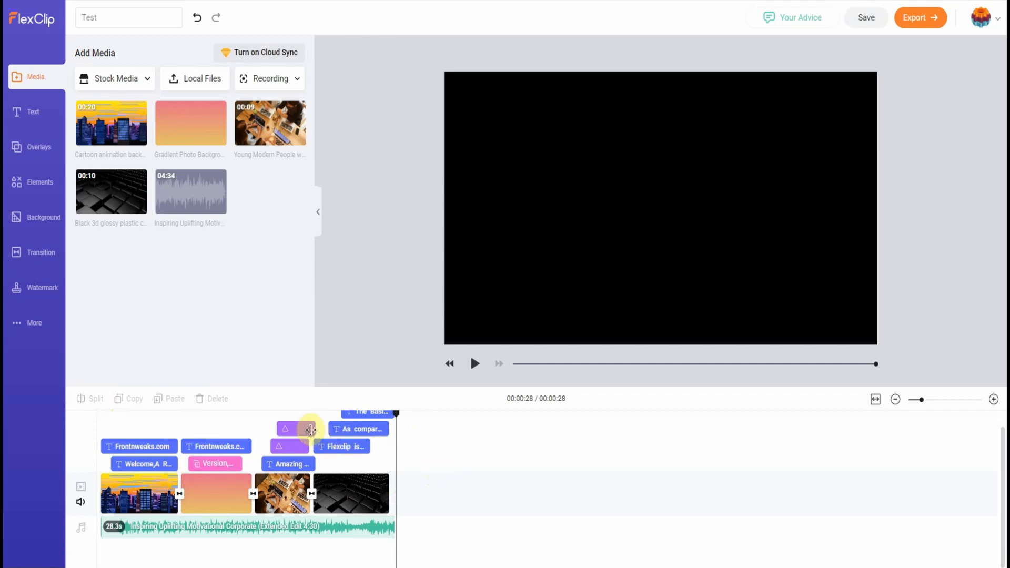
Step: Check the end of the trimmed music against the last scene and play the whole video from the beginning
click(270, 414)
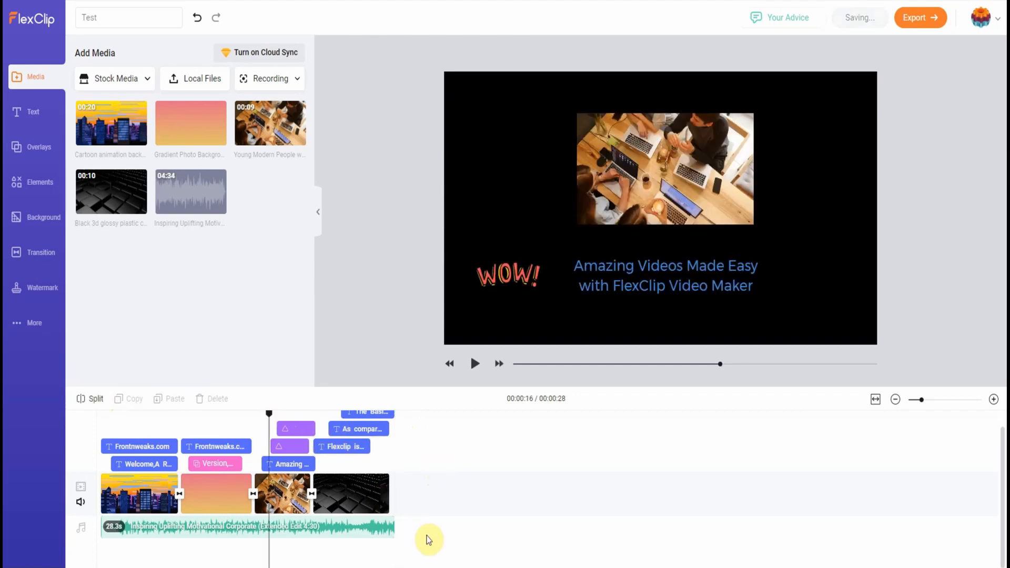
click(391, 536)
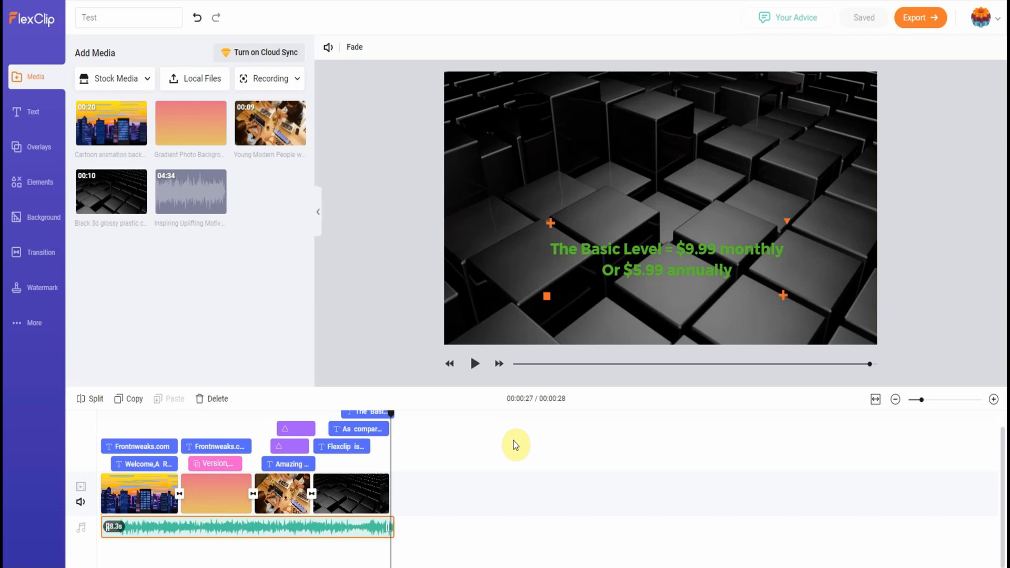
click(529, 476)
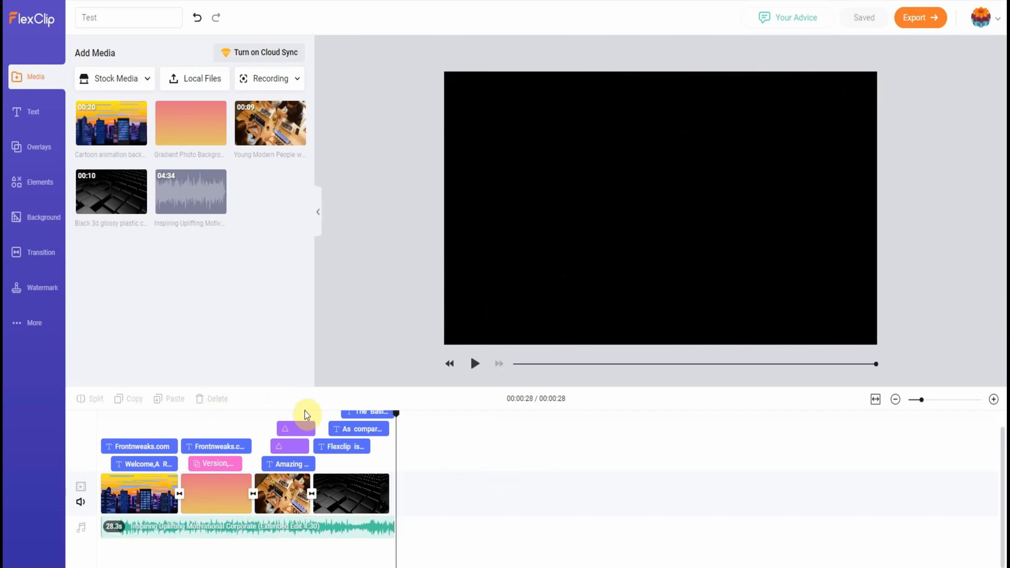
click(230, 424)
click(100, 415)
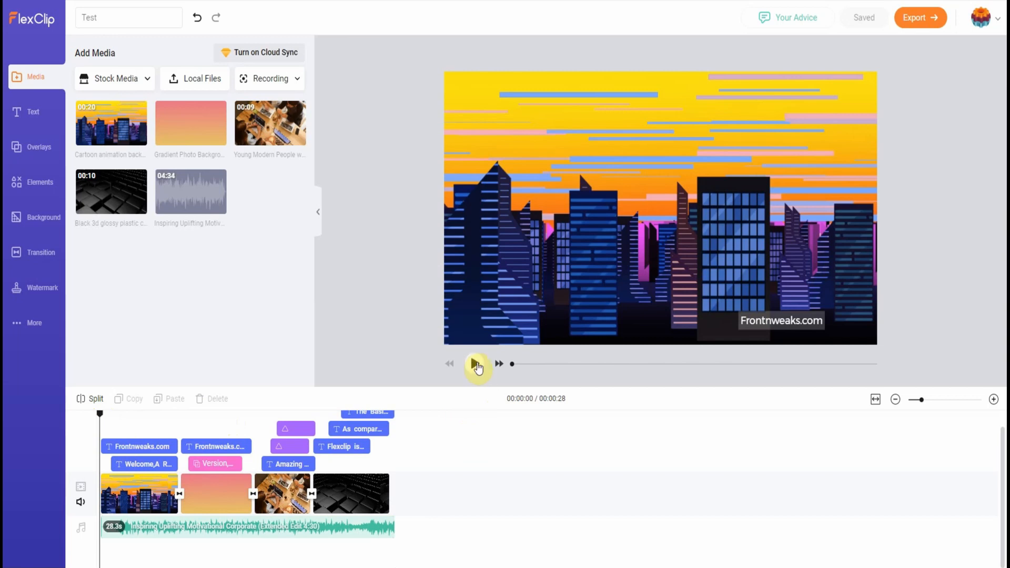
click(477, 364)
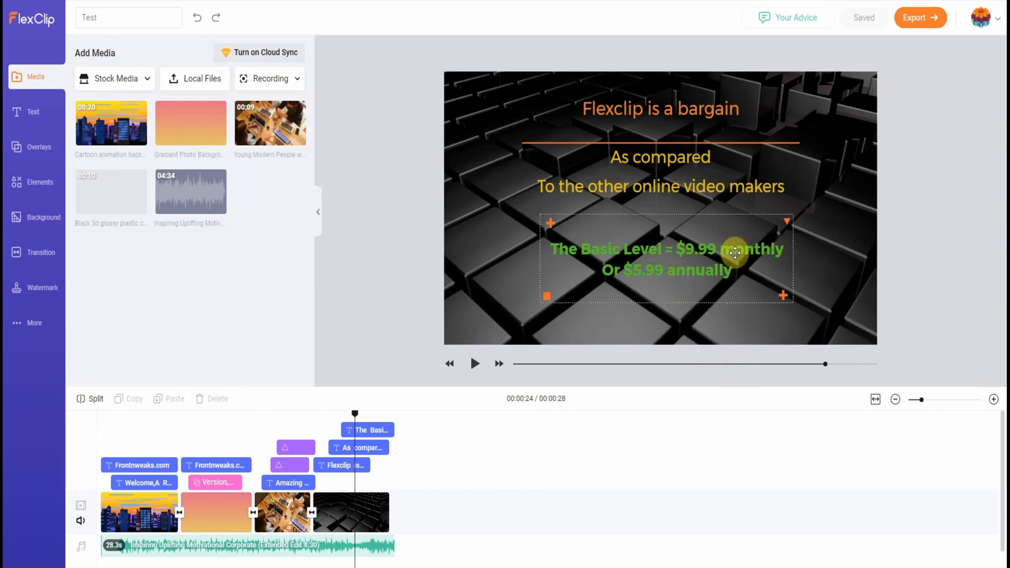
Step: Change the second line of the Basic Level price text to "Or $5.99 monthly if paid annually"
click(663, 270)
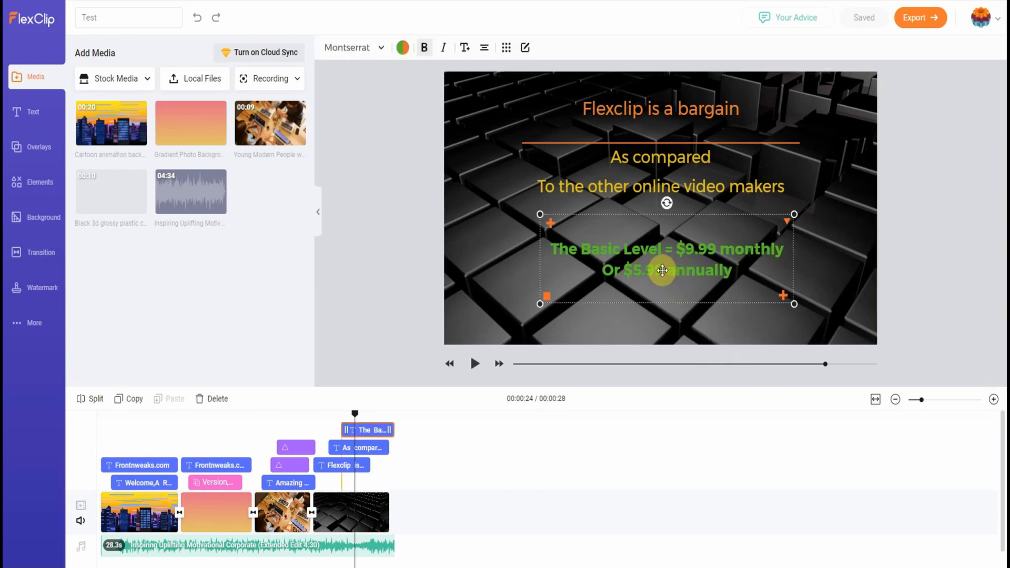
double_click(665, 268)
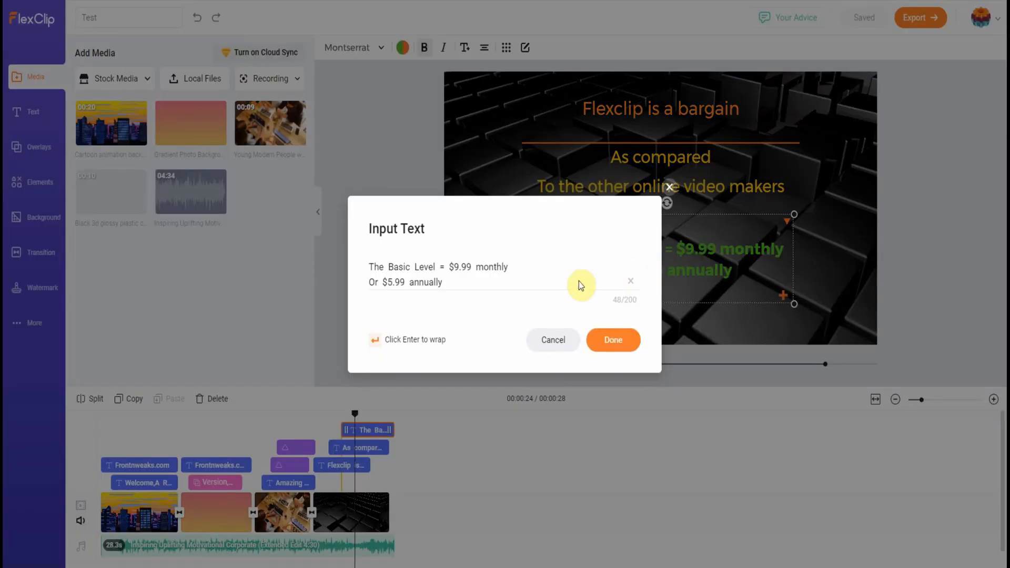
triple_click(411, 282)
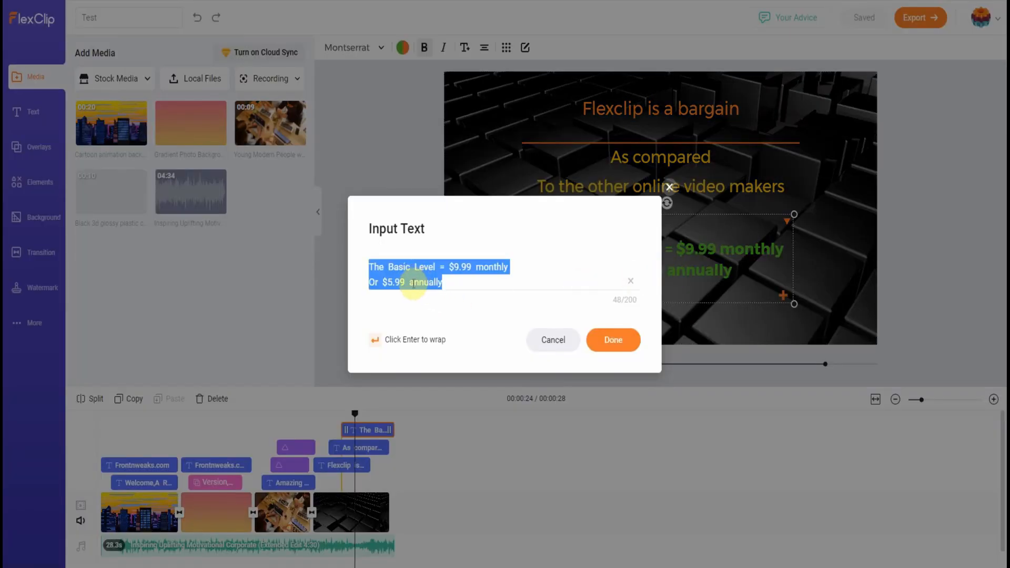
click(409, 283)
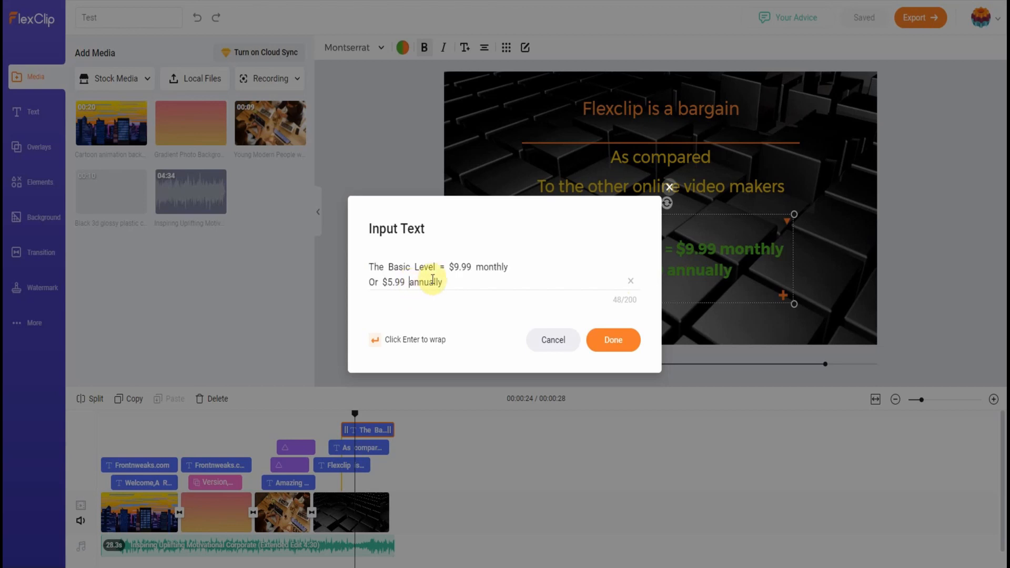
text(monthly if paid)
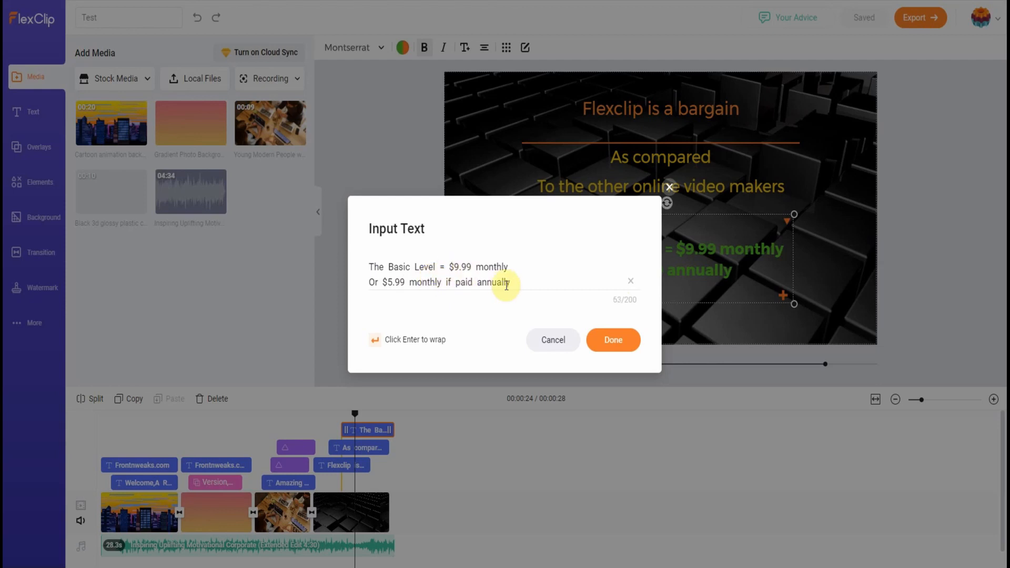
click(615, 342)
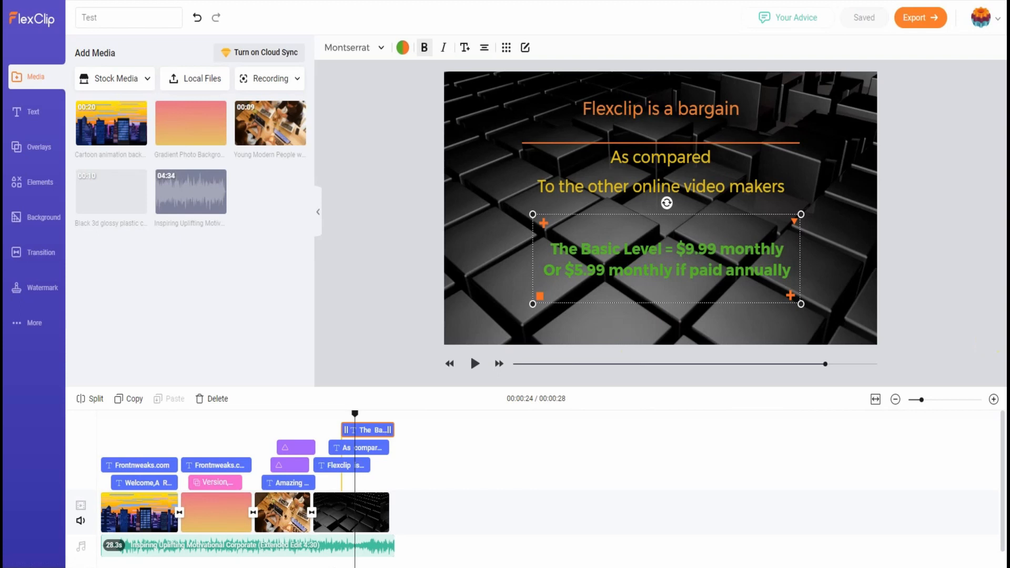
click(961, 246)
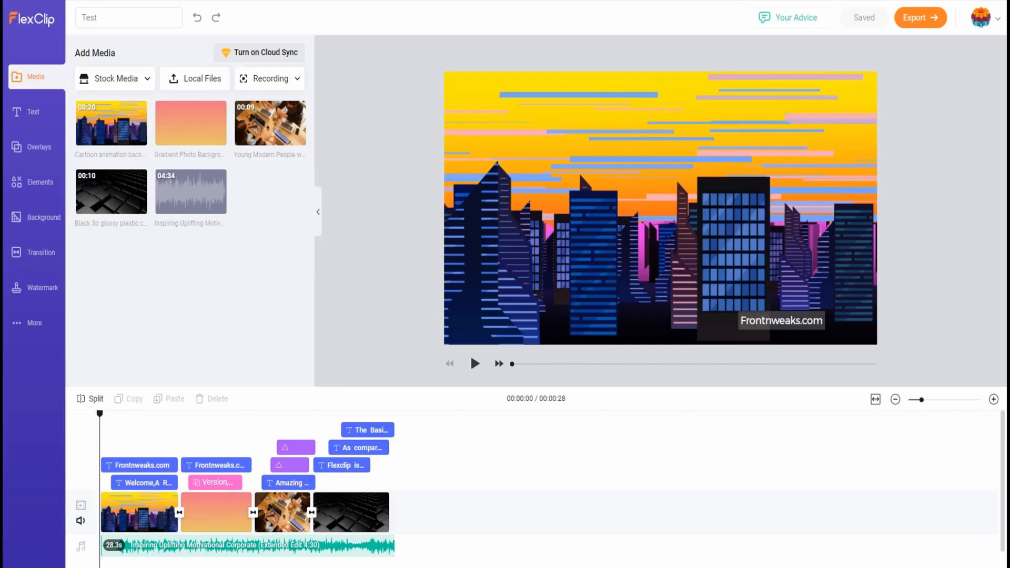
Step: View the MP4 and GIF export options, and choose the free 480p MP4 export with the FlexClip intro
mouse_move(303, 113)
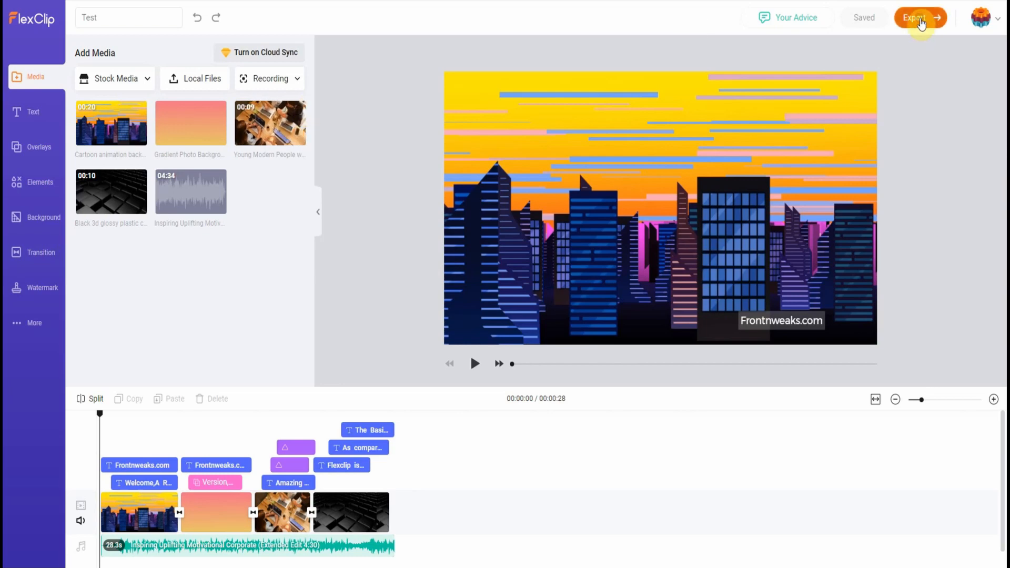
click(921, 19)
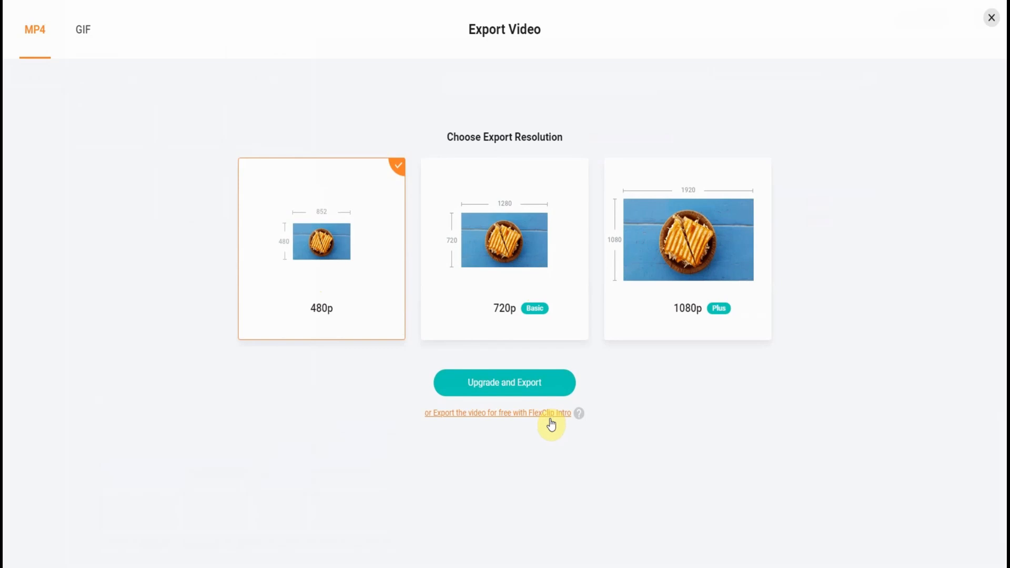
mouse_move(577, 419)
click(86, 35)
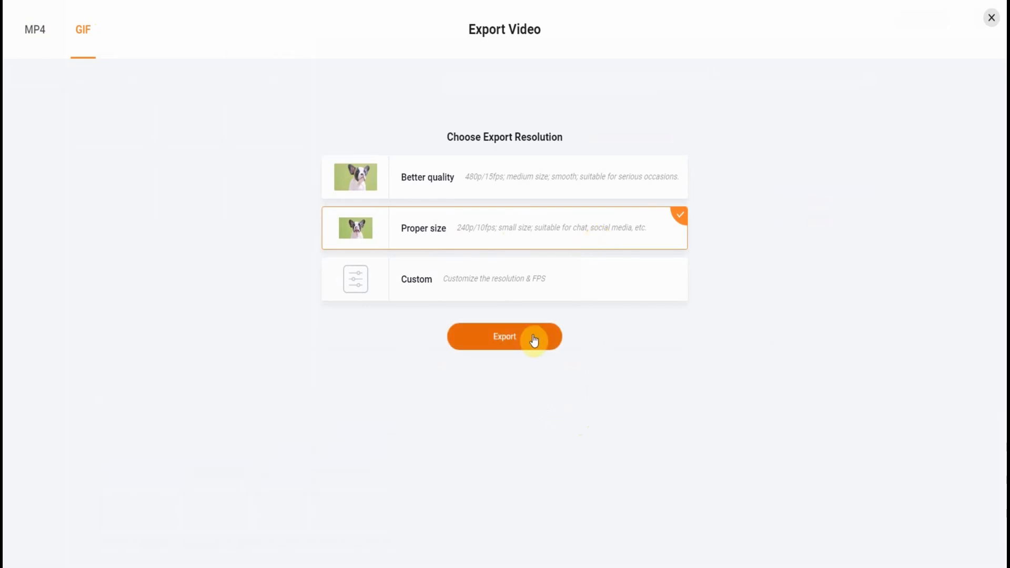
click(34, 34)
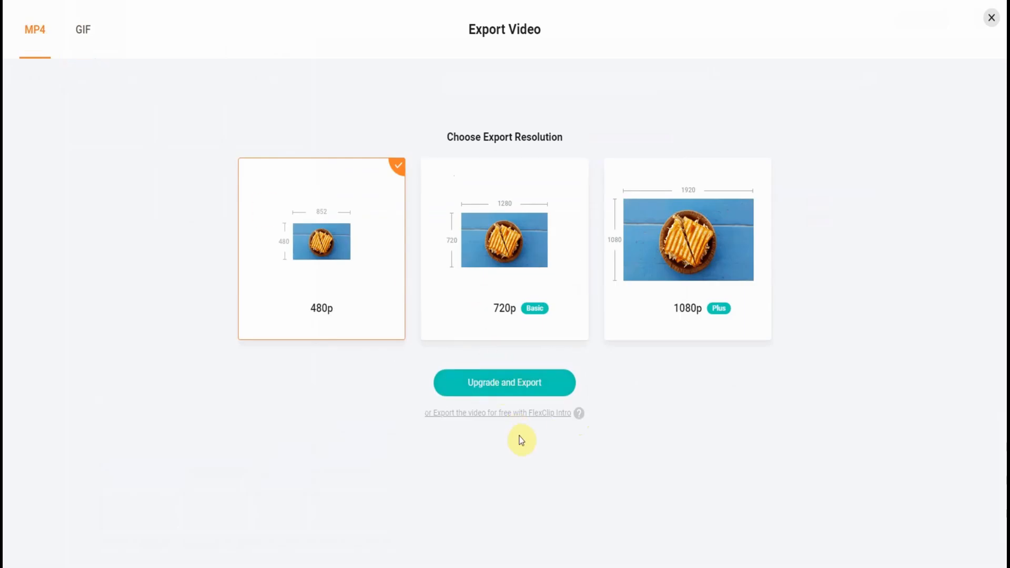
click(524, 413)
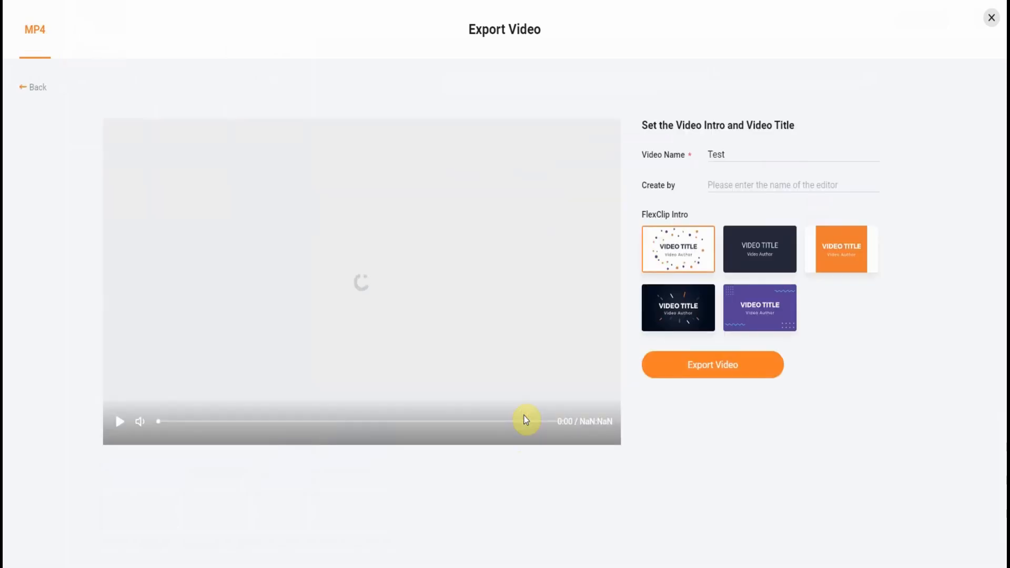